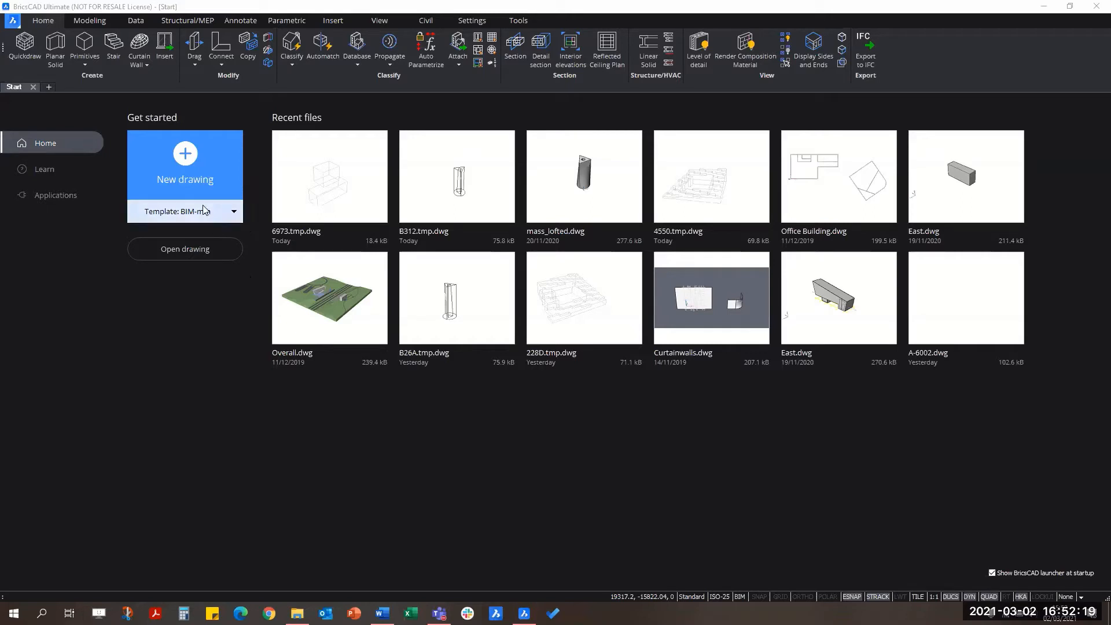
Create a new drawing from the BIM-mm template and return to the start page
{"action": "left_click", "coordinate": [191, 191]}
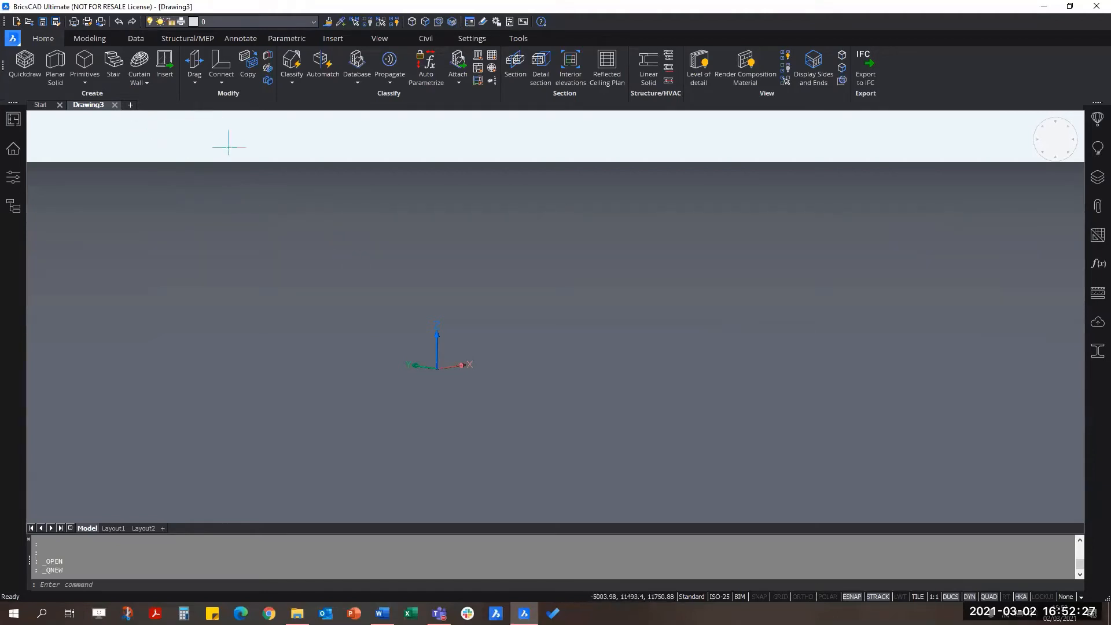
{"action": "left_click", "coordinate": [40, 107]}
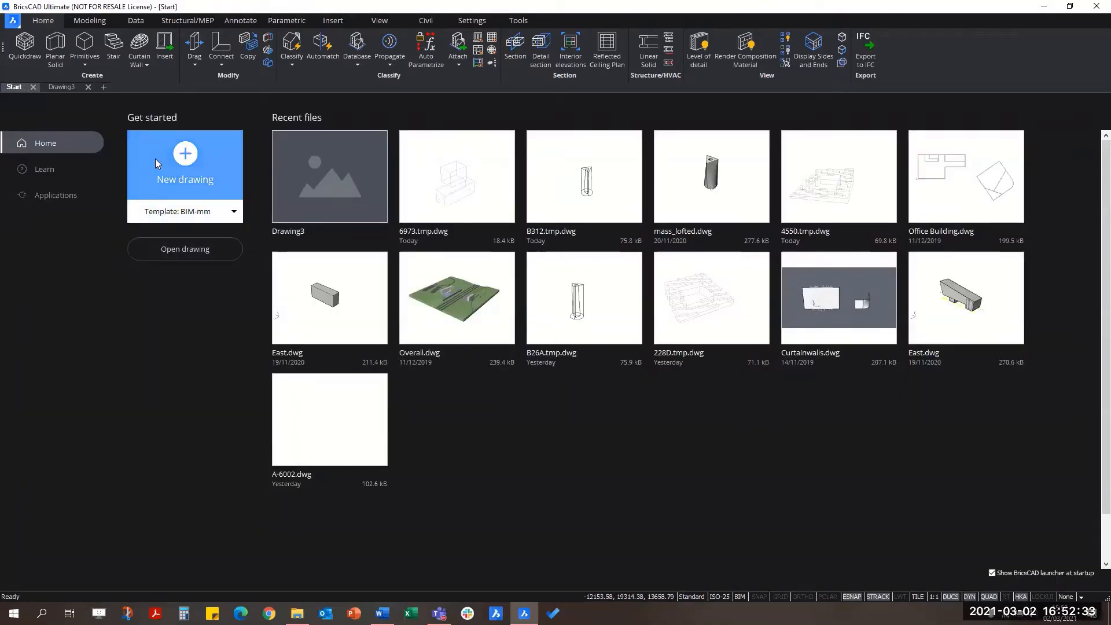
Open the existing drawing Overall.dwg from the Flowing Rail folder
{"action": "left_click", "coordinate": [183, 244]}
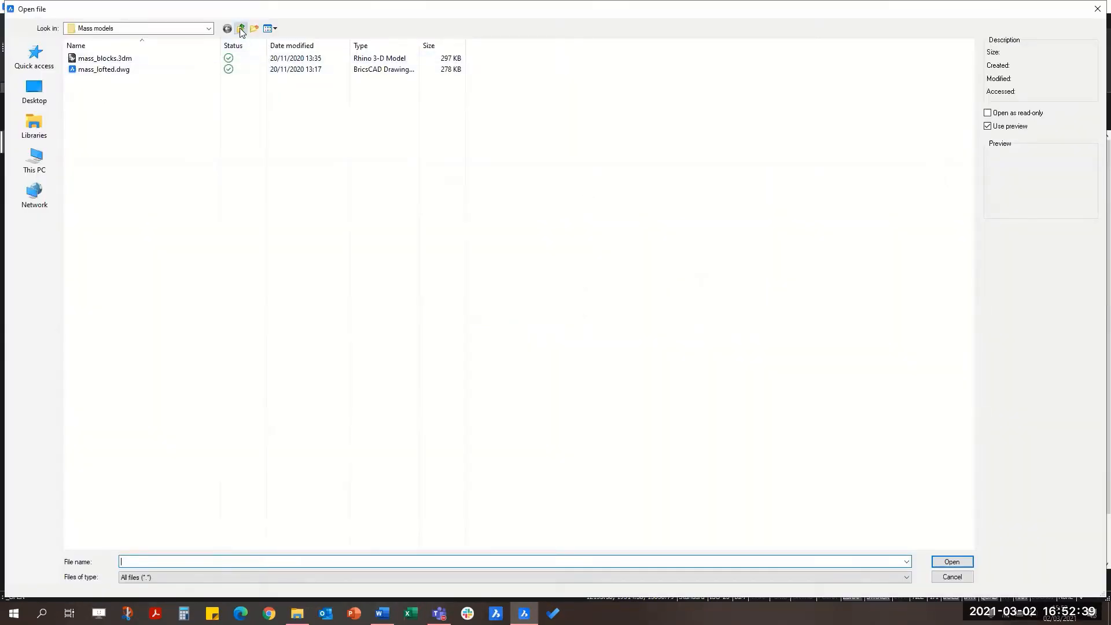
{"action": "left_click", "coordinate": [240, 29]}
{"action": "double_click", "coordinate": [159, 59]}
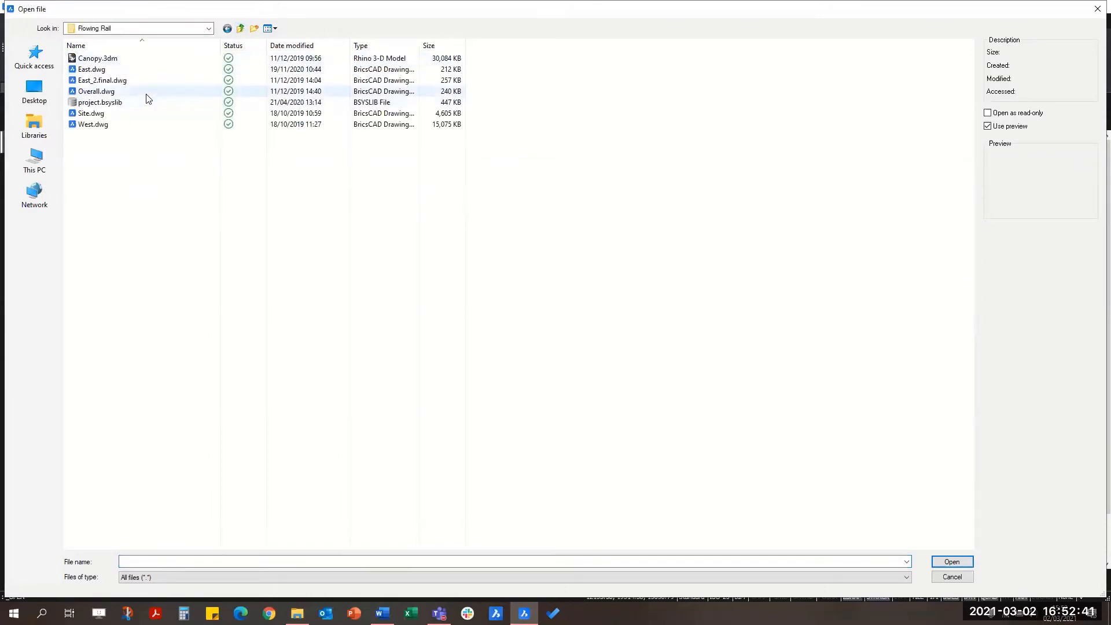
{"action": "left_click", "coordinate": [144, 91]}
{"action": "left_click", "coordinate": [953, 561]}
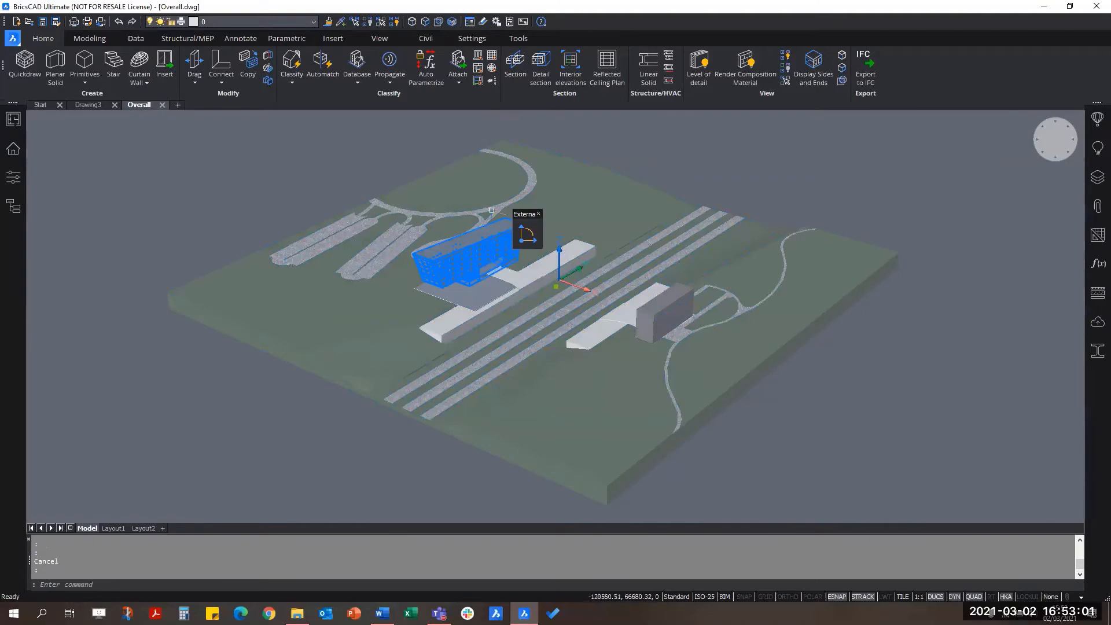
Examine the site model from near and far, including both station buildings, the platforms, tracks and terrain
{"action": "scroll", "coordinate": [463, 246], "scroll_direction": "up", "scroll_amount": 2}
{"action": "scroll", "coordinate": [463, 246], "scroll_direction": "up", "scroll_amount": 2}
{"action": "scroll", "coordinate": [457, 255], "scroll_direction": "down", "scroll_amount": 3}
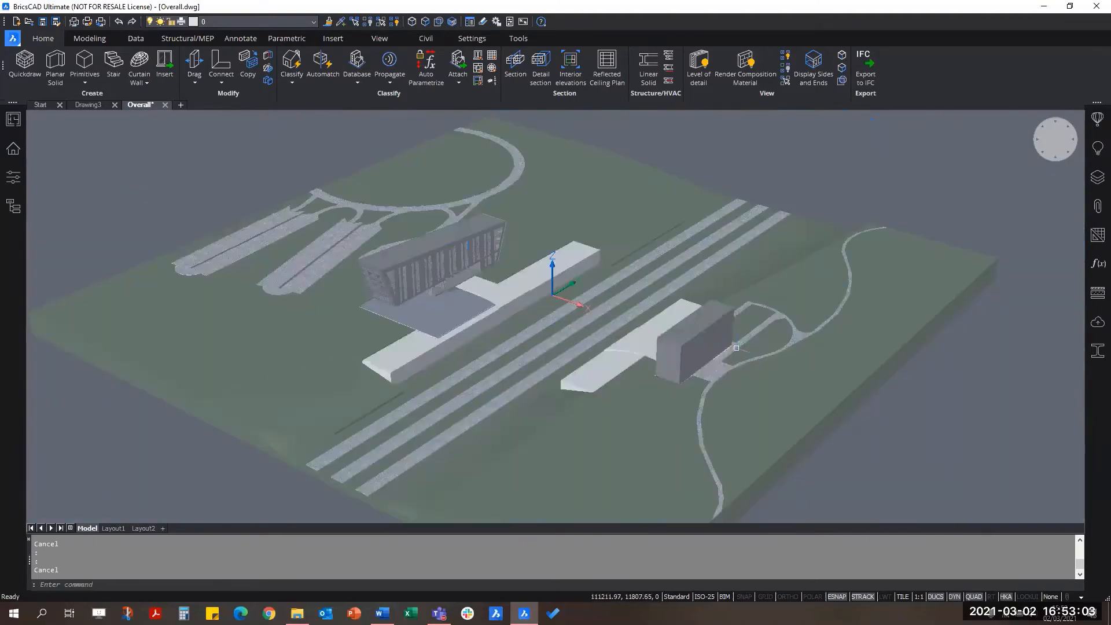
{"action": "scroll", "coordinate": [702, 332], "scroll_direction": "up", "scroll_amount": 3}
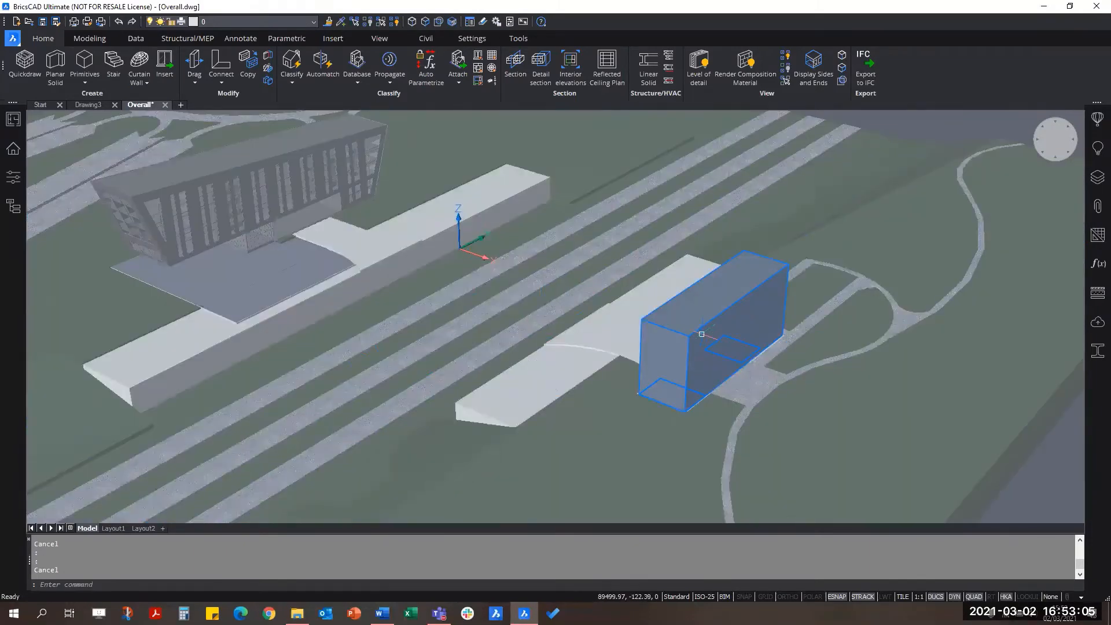
{"action": "mouse_move", "coordinate": [701, 332]}
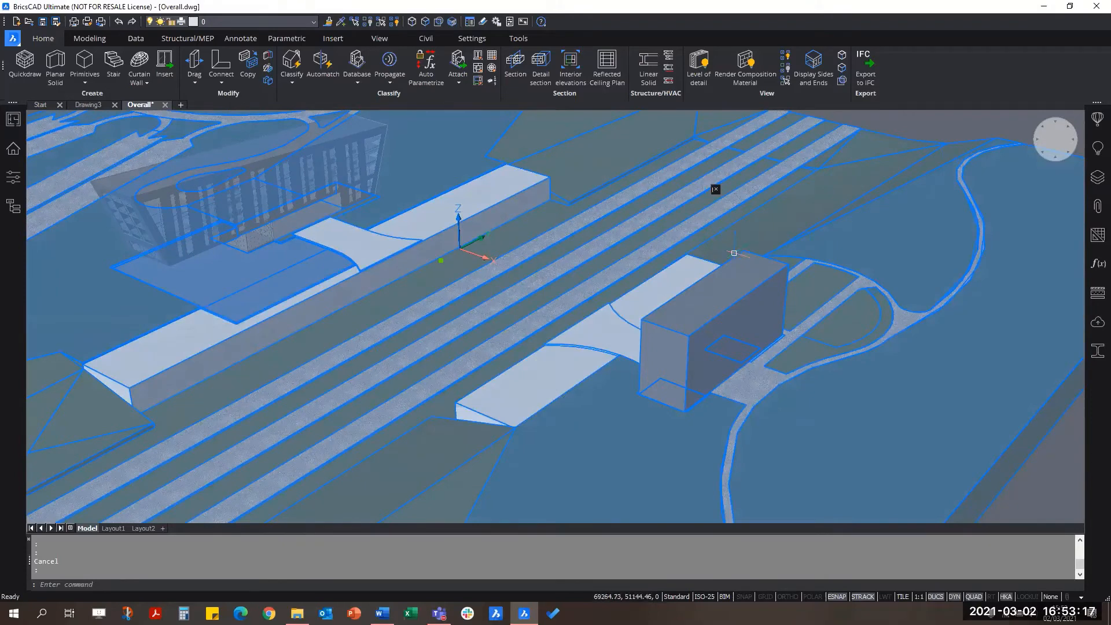
{"action": "scroll", "coordinate": [734, 253], "scroll_direction": "down", "scroll_amount": 3}
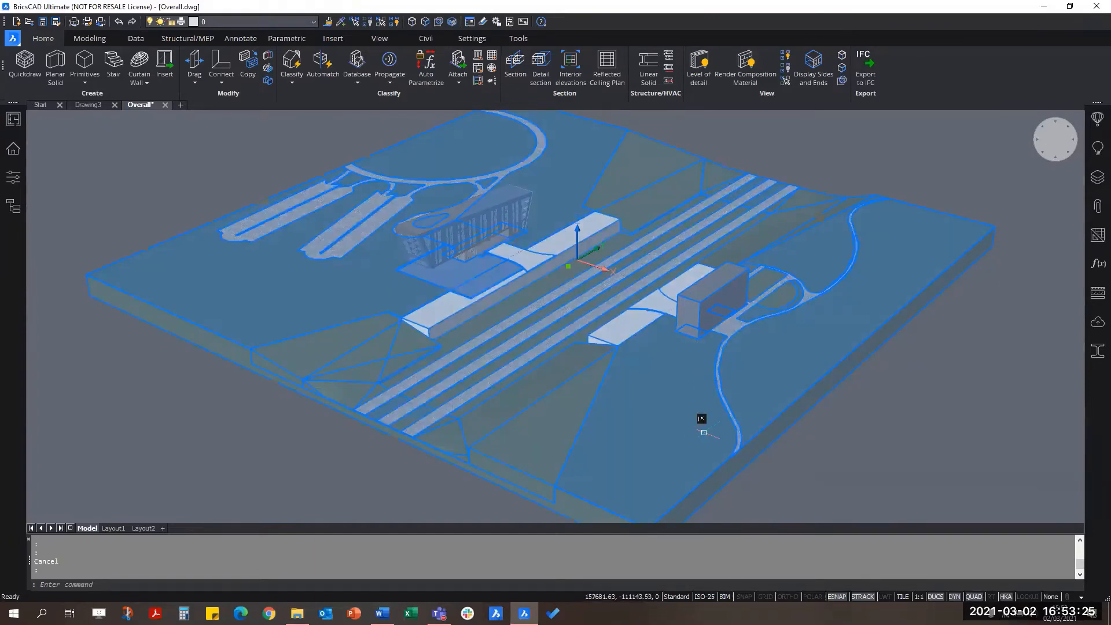
{"action": "middle_click_drag", "start_coordinate": [738, 373], "coordinate": [620, 357], "text": "shift"}
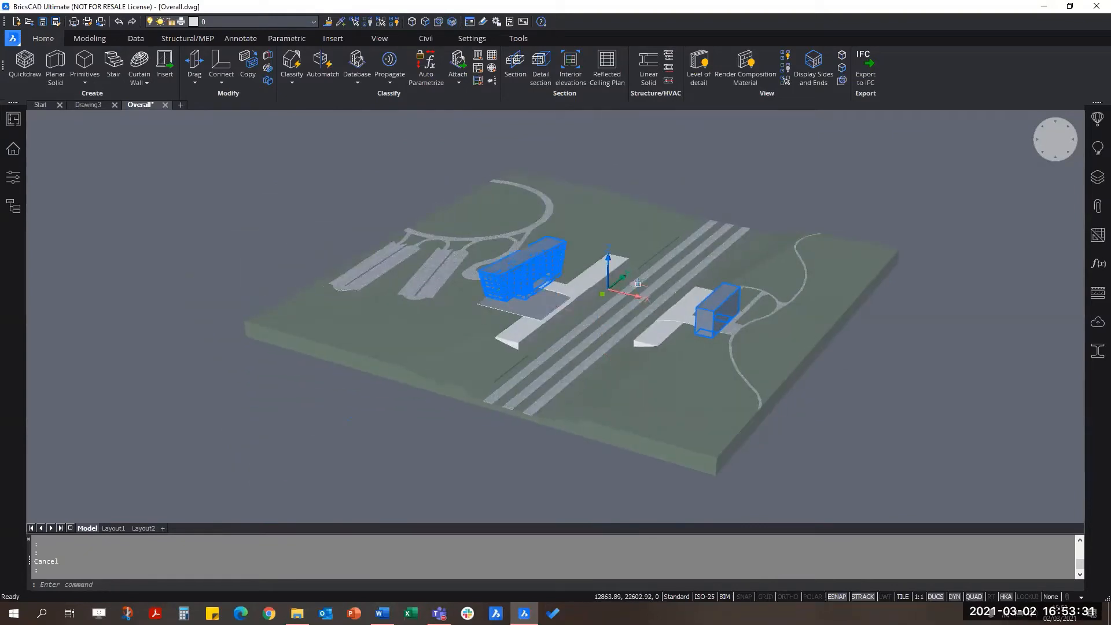
Import the Rhino file Canopy.3dm from the Flowing Rail folder into the site model
{"action": "left_click", "coordinate": [12, 38]}
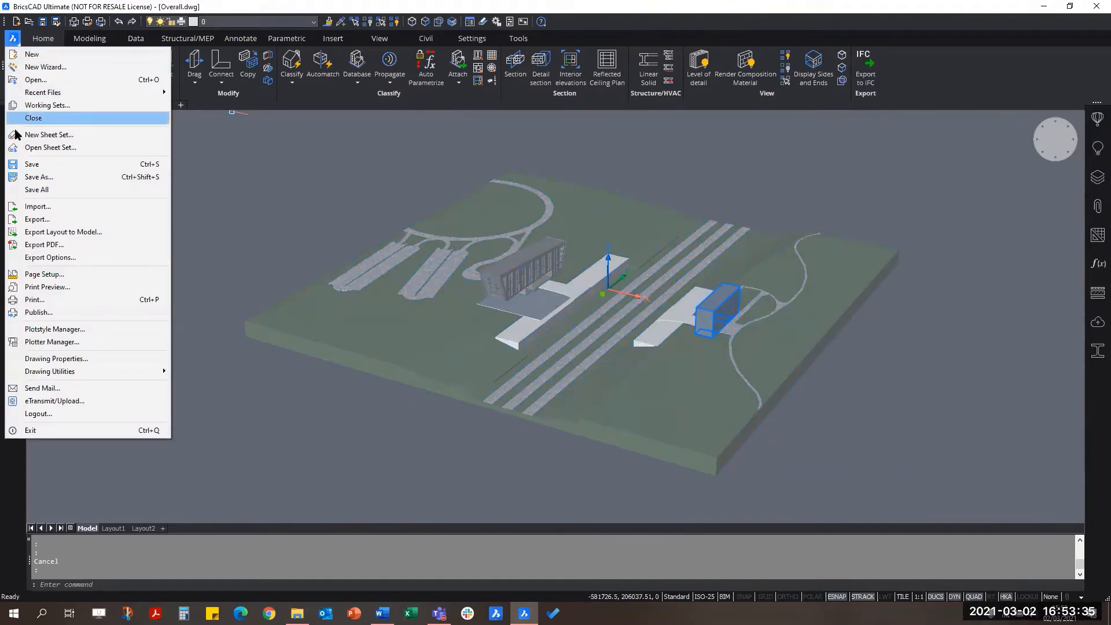
{"action": "left_click", "coordinate": [58, 207]}
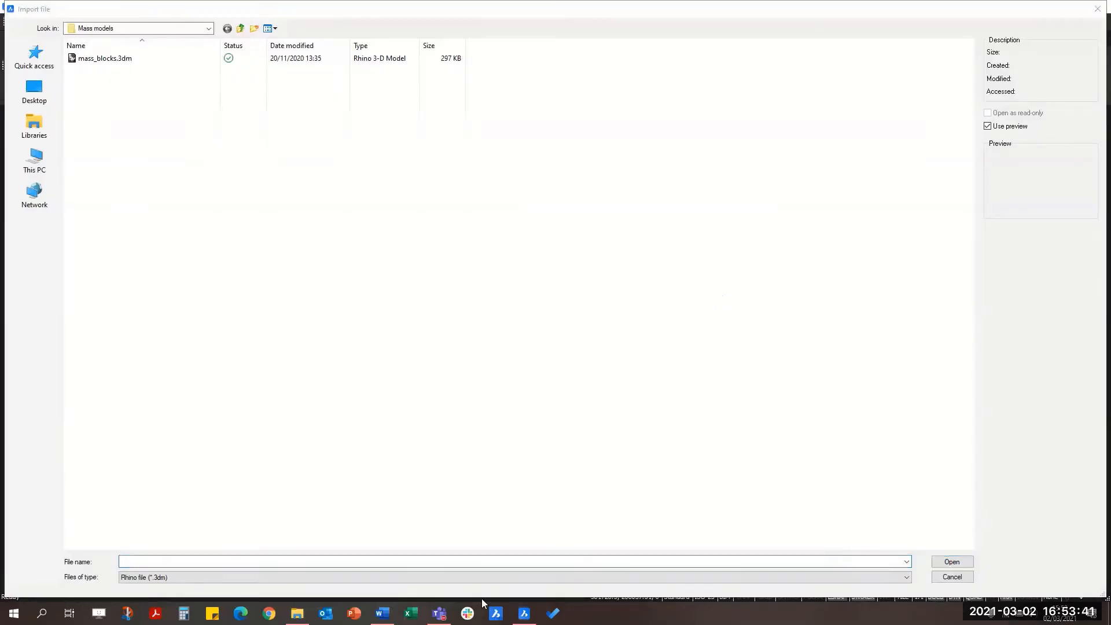
{"action": "left_click", "coordinate": [409, 579]}
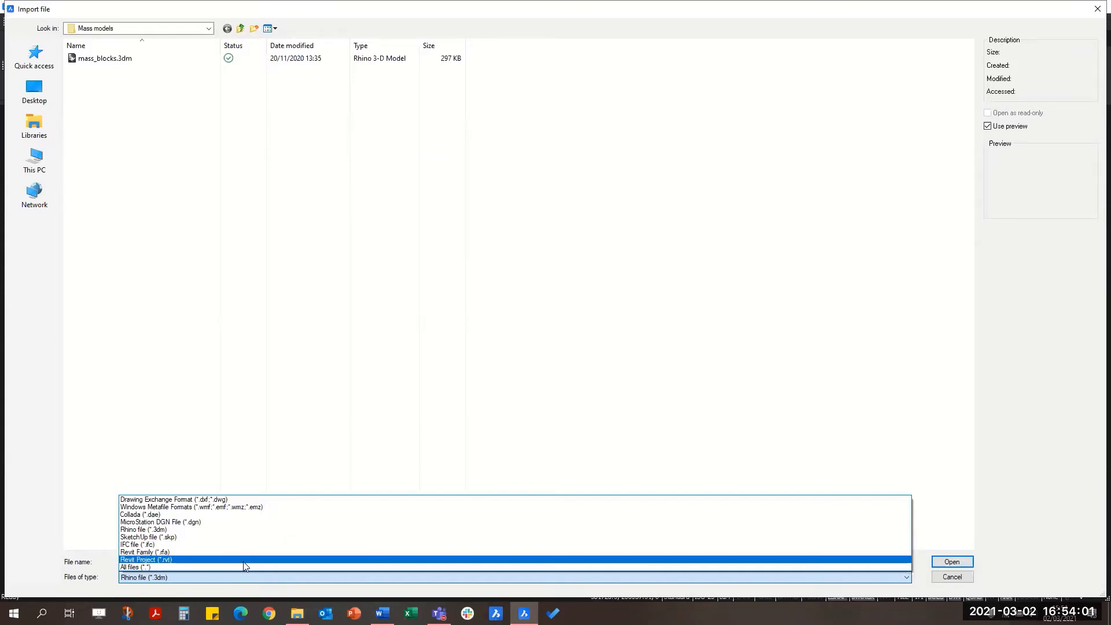
{"action": "left_click", "coordinate": [247, 530]}
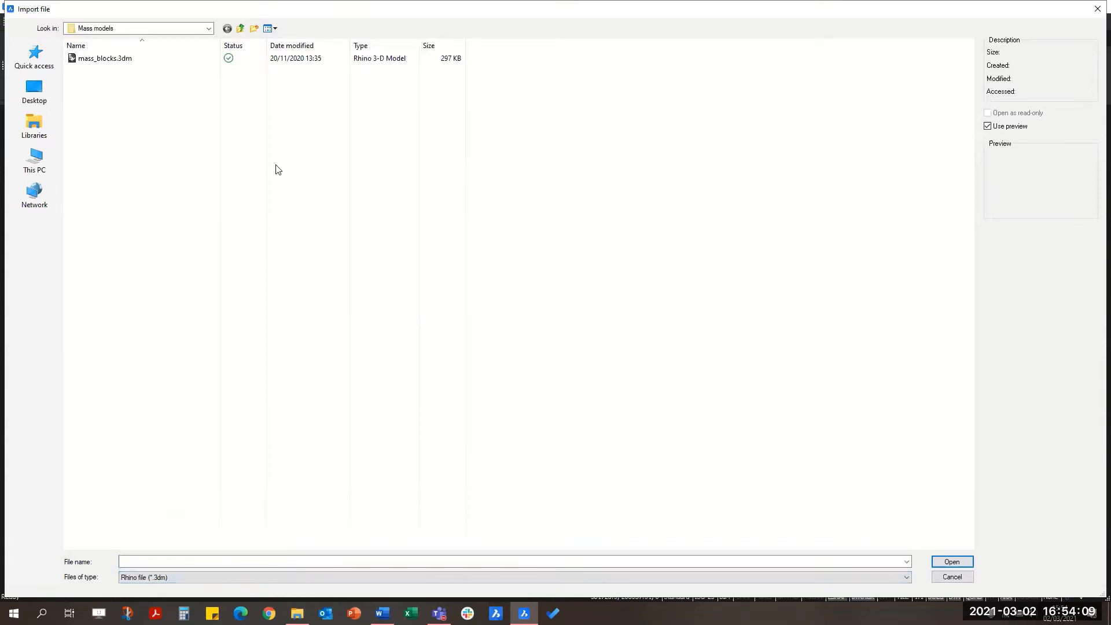
{"action": "left_click", "coordinate": [240, 28]}
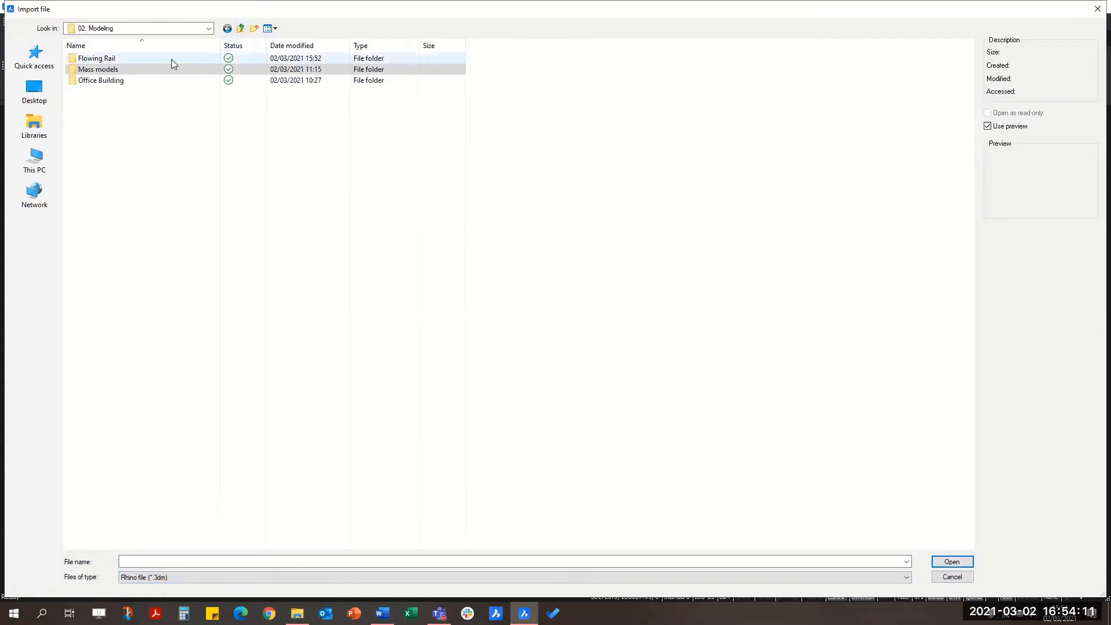
{"action": "double_click", "coordinate": [170, 60]}
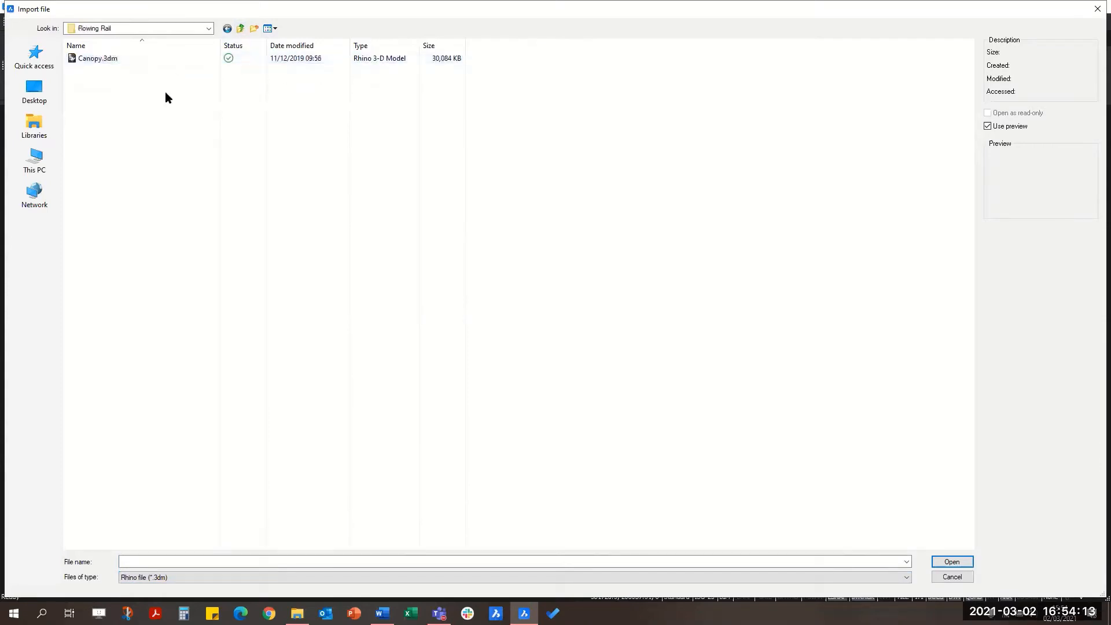
{"action": "left_click", "coordinate": [165, 60]}
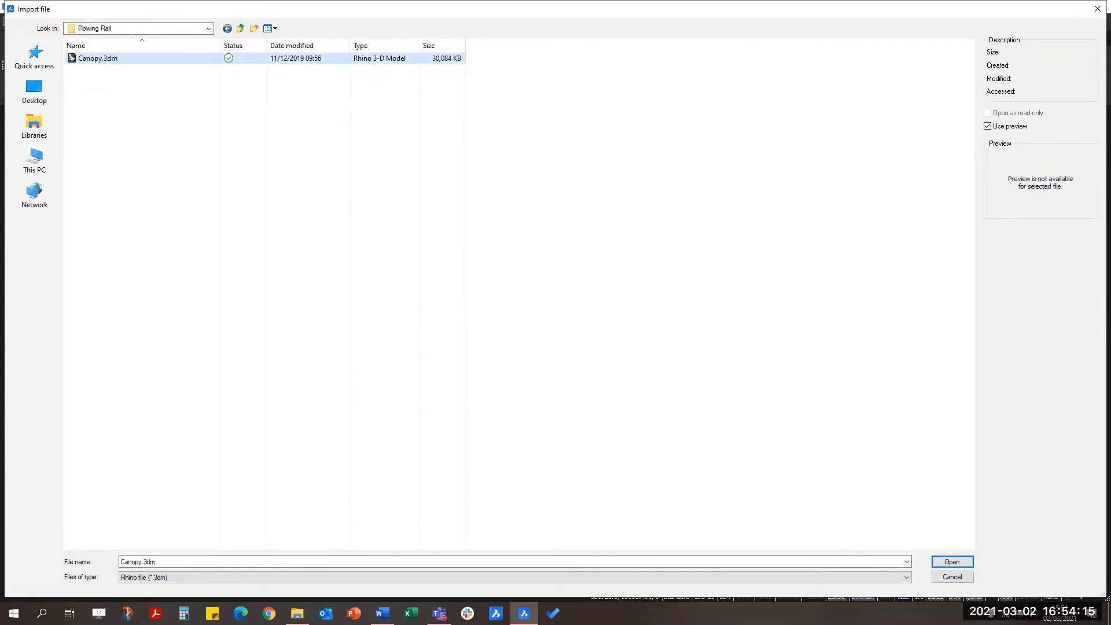
{"action": "left_click", "coordinate": [944, 562]}
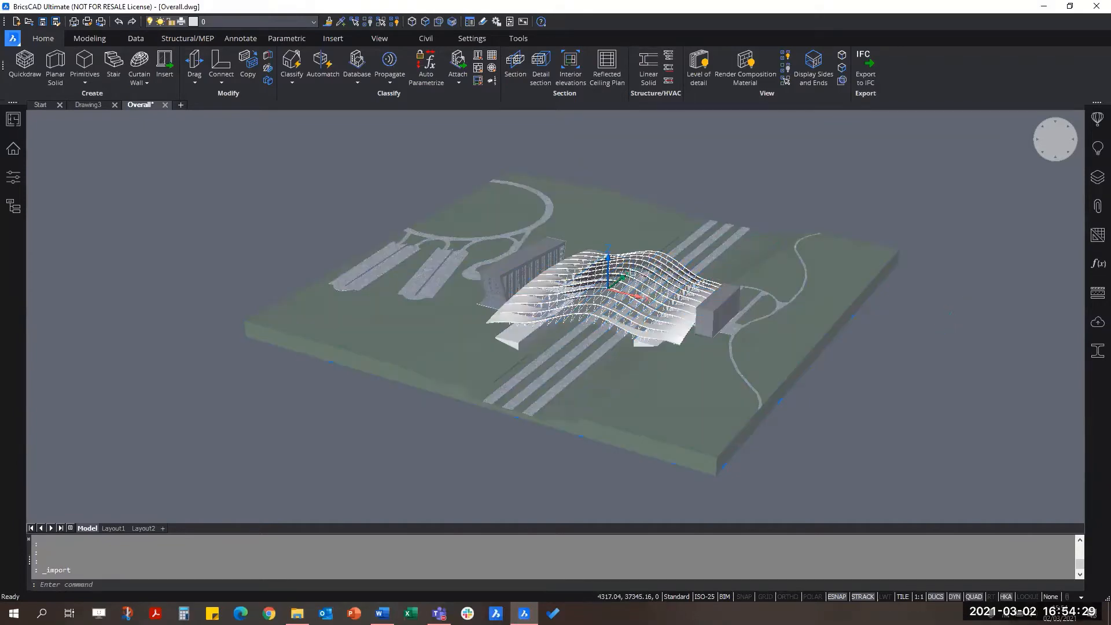
Inspect the imported canopy between the two buildings and display the properties of its second roof strip from the front
{"action": "scroll", "coordinate": [611, 281], "scroll_direction": "up", "scroll_amount": 5}
{"action": "scroll", "coordinate": [611, 280], "scroll_direction": "up", "scroll_amount": 2}
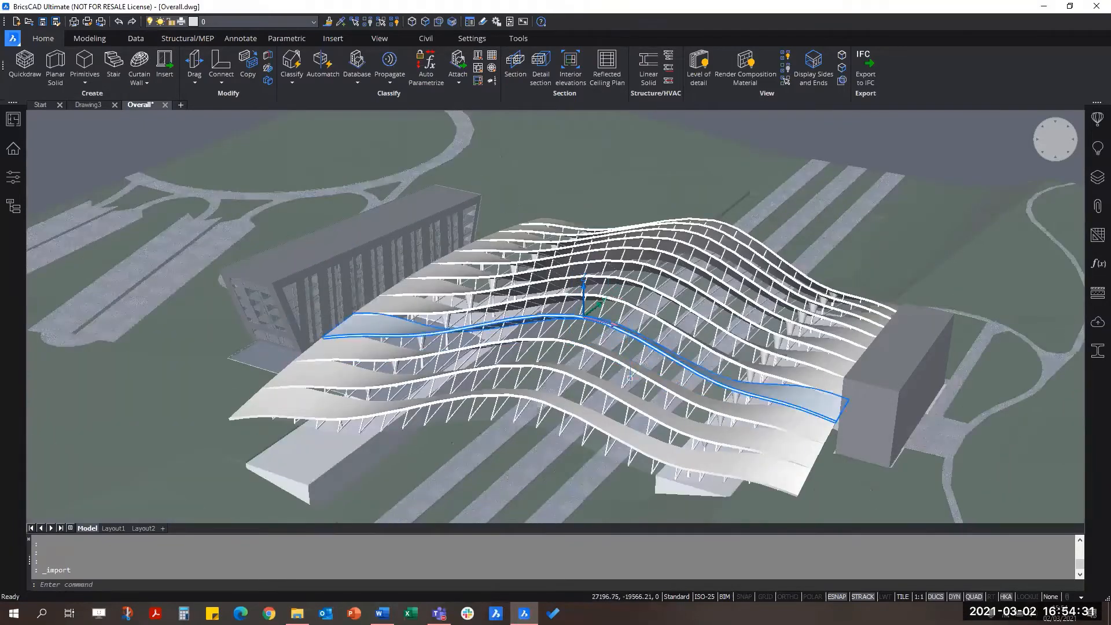
{"action": "scroll", "coordinate": [623, 318], "scroll_direction": "down", "scroll_amount": 2}
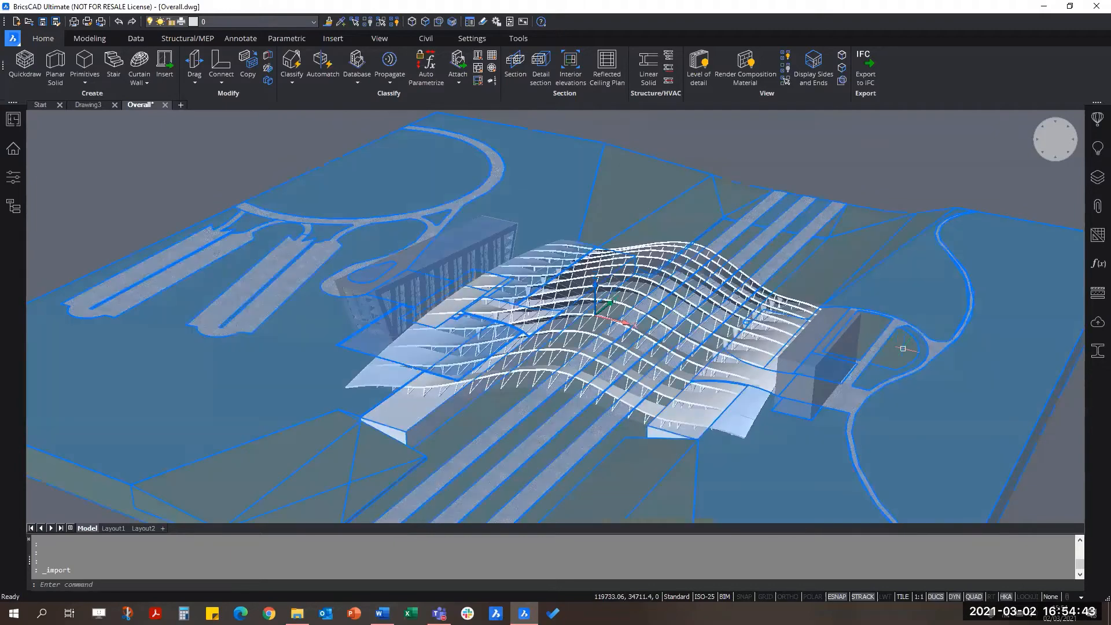
{"action": "scroll", "coordinate": [588, 345], "scroll_direction": "down", "scroll_amount": 2}
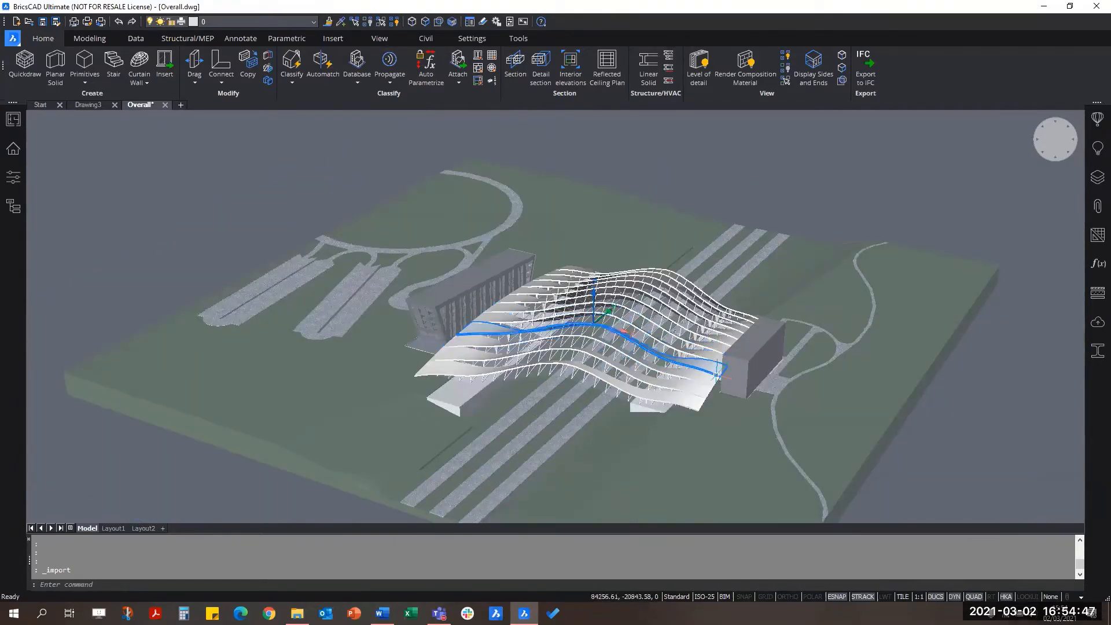
{"action": "scroll", "coordinate": [687, 371], "scroll_direction": "up", "scroll_amount": 3}
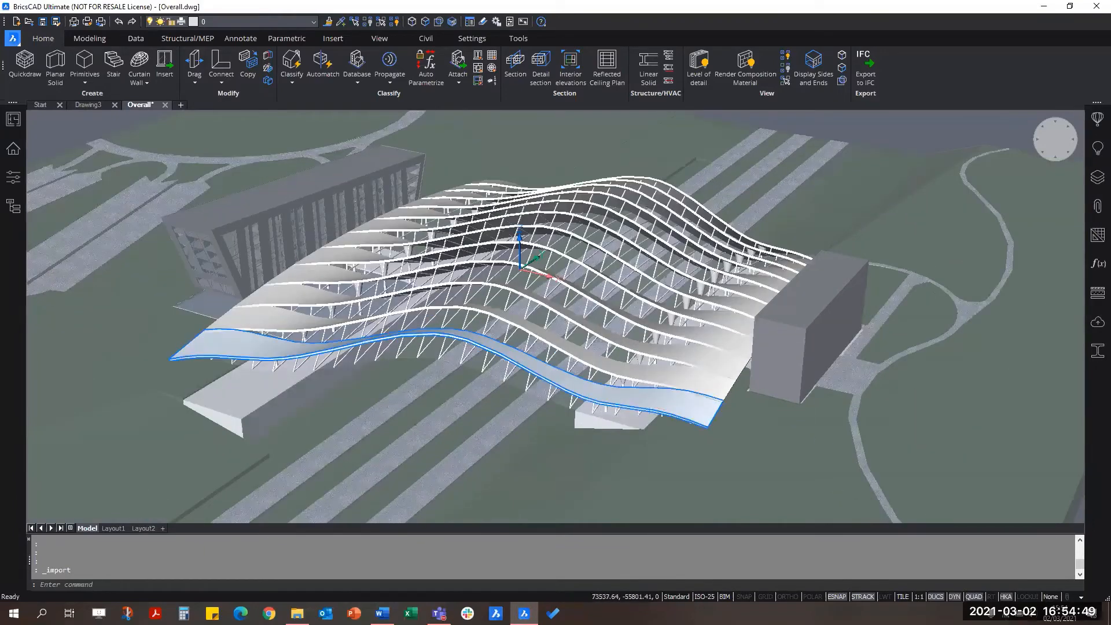
{"action": "left_click", "coordinate": [694, 387]}
{"action": "key", "text": "Escape"}
{"action": "key", "text": "Escape"}
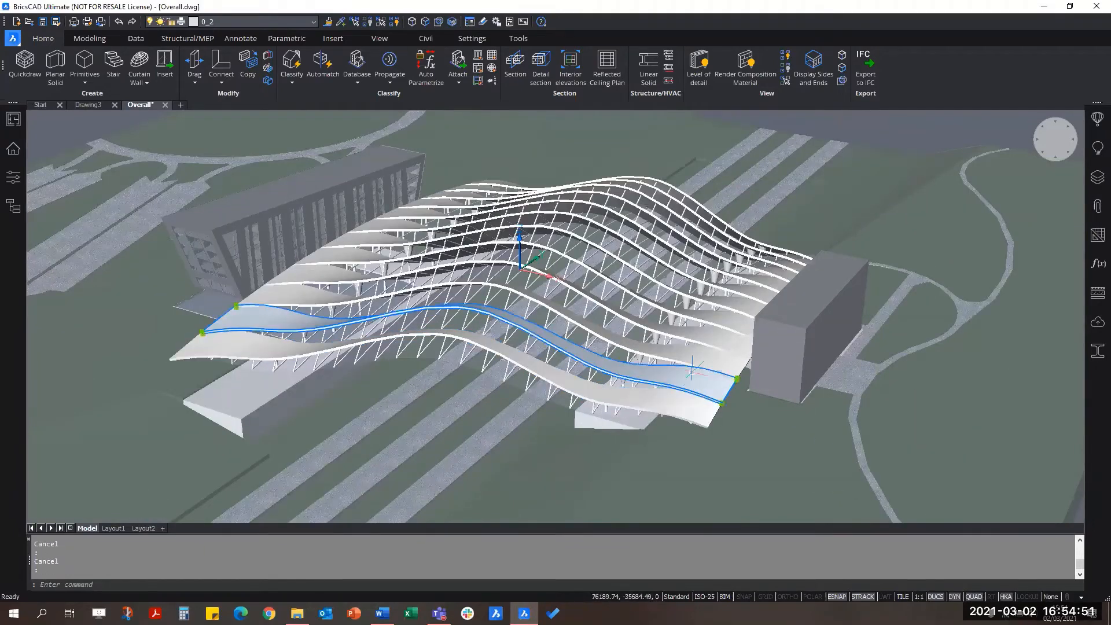
{"action": "left_click", "coordinate": [690, 360]}
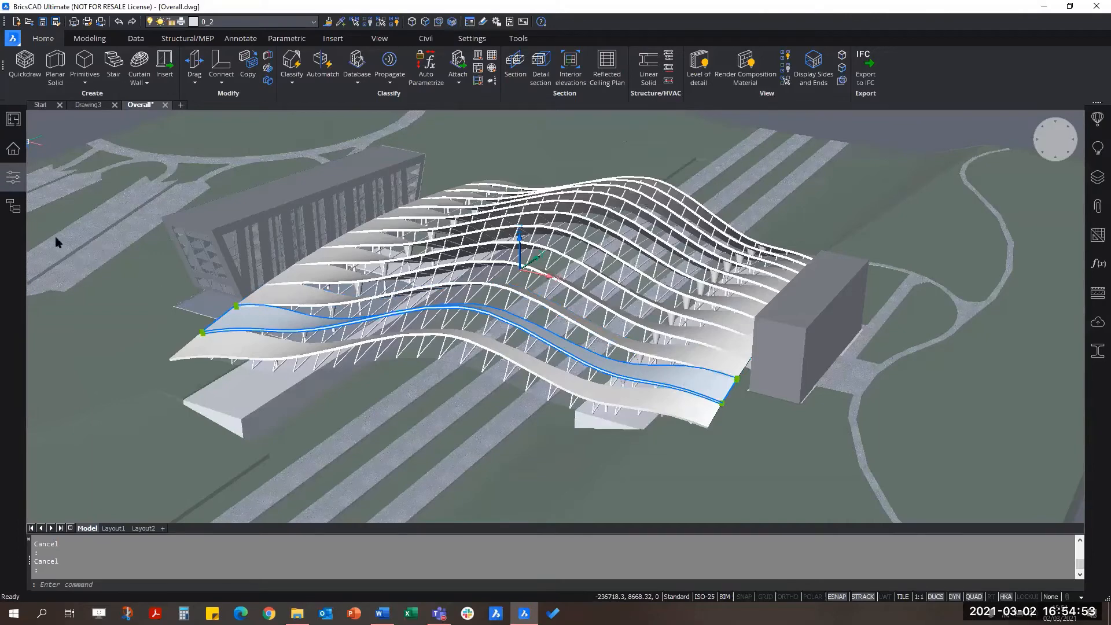
{"action": "left_click", "coordinate": [13, 177]}
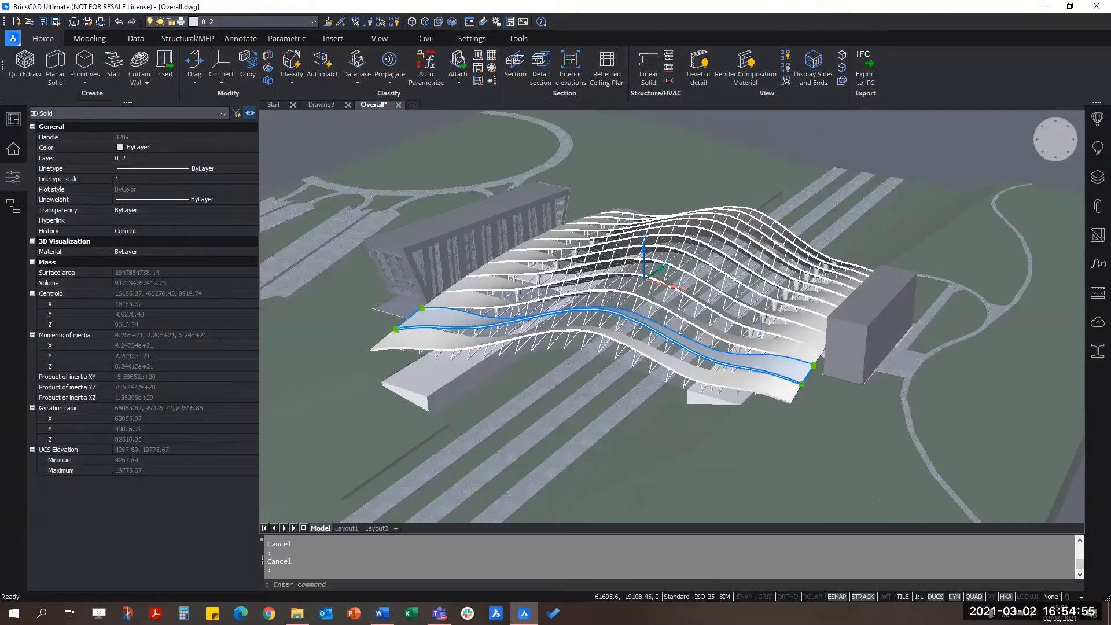
Check the properties of the two front canopy roof strips, and clear the selection
{"action": "scroll", "coordinate": [724, 335], "scroll_direction": "up", "scroll_amount": 3}
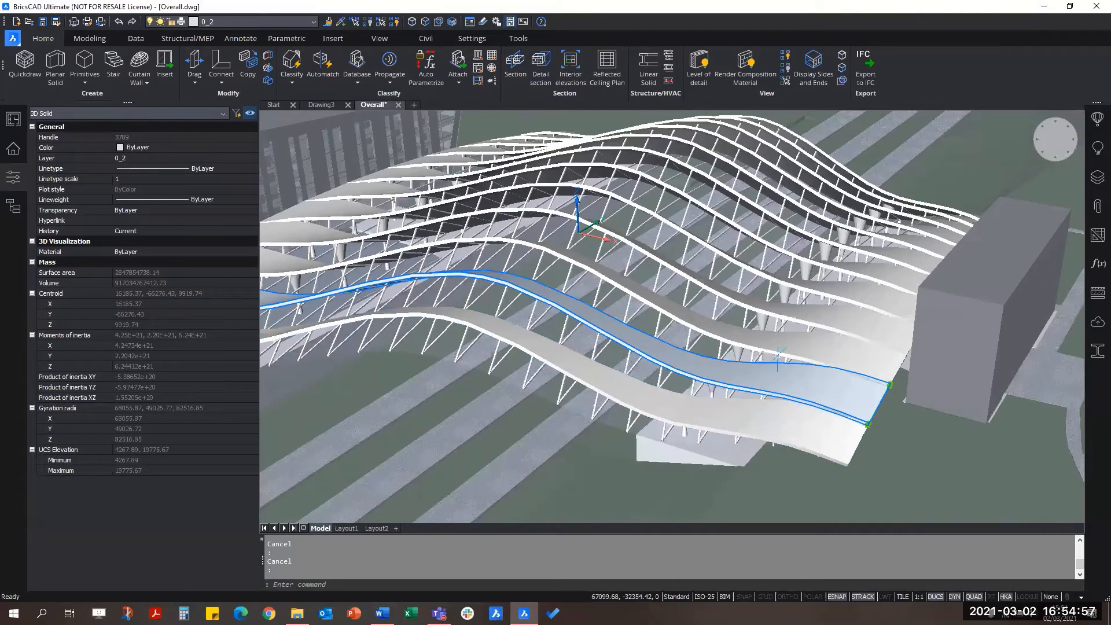
{"action": "scroll", "coordinate": [777, 355], "scroll_direction": "down", "scroll_amount": 1}
{"action": "key", "text": "Escape"}
{"action": "left_click", "coordinate": [788, 406]}
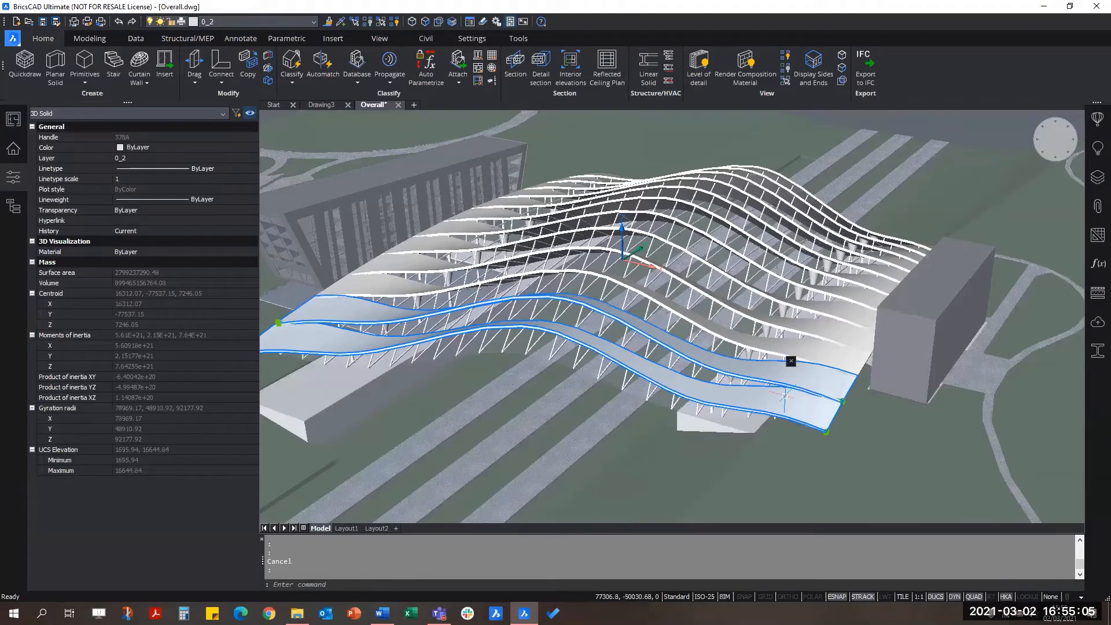
{"action": "key", "text": "Escape"}
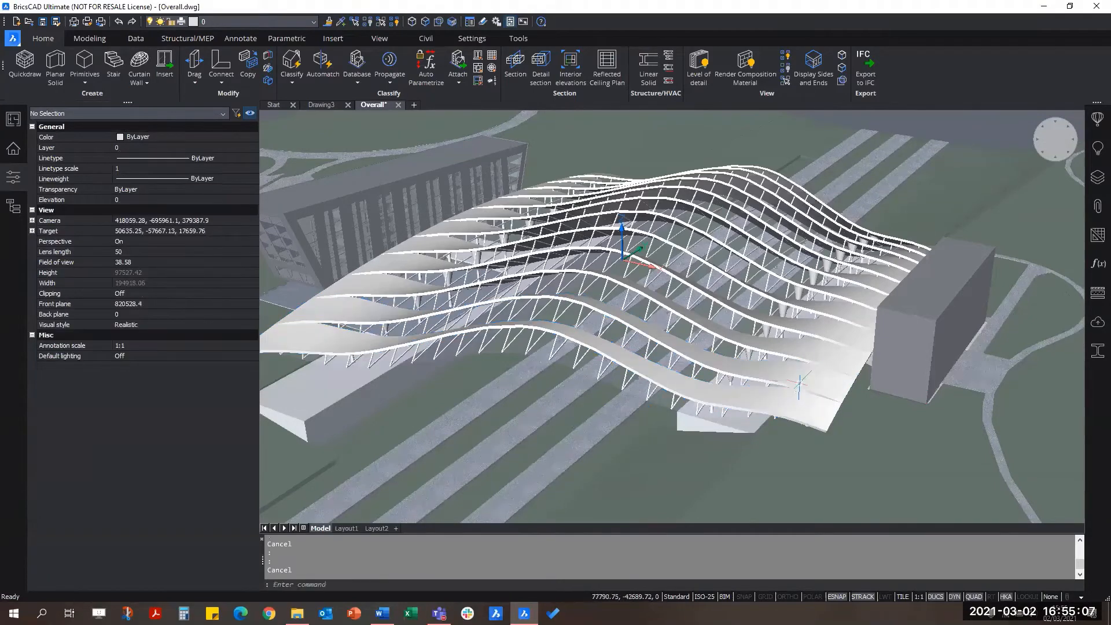
{"action": "left_click", "coordinate": [801, 384]}
{"action": "scroll", "coordinate": [710, 408], "scroll_direction": "up", "scroll_amount": 5}
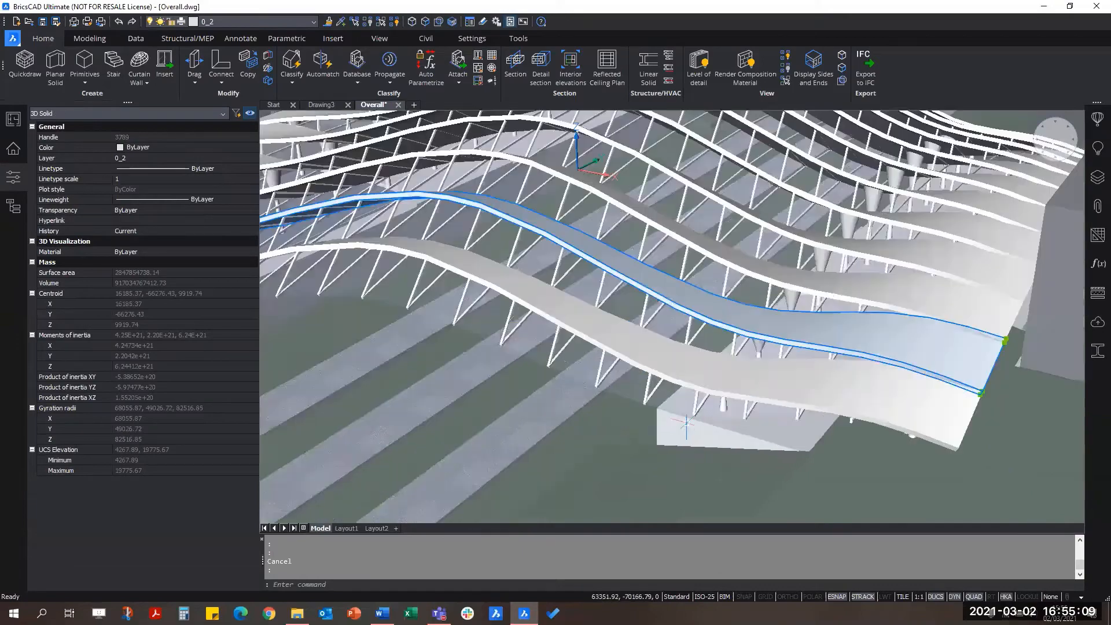
{"action": "key", "text": "Escape"}
Try to extrude the lower end face of a diagonal strut beneath the front canopy strip
{"action": "middle_click_drag", "start_coordinate": [704, 370], "coordinate": [651, 336], "text": "shift"}
{"action": "scroll", "coordinate": [588, 380], "scroll_direction": "up", "scroll_amount": 8}
{"action": "scroll", "coordinate": [588, 383], "scroll_direction": "down", "scroll_amount": 5}
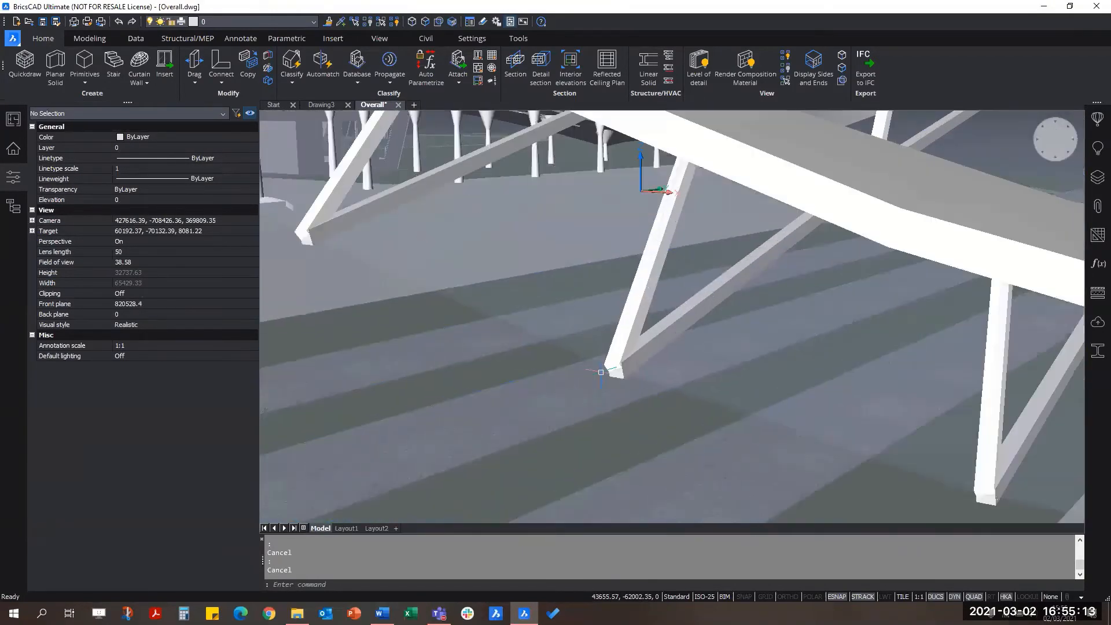
{"action": "scroll", "coordinate": [623, 382], "scroll_direction": "up", "scroll_amount": 5}
{"action": "scroll", "coordinate": [623, 382], "scroll_direction": "down", "scroll_amount": 5}
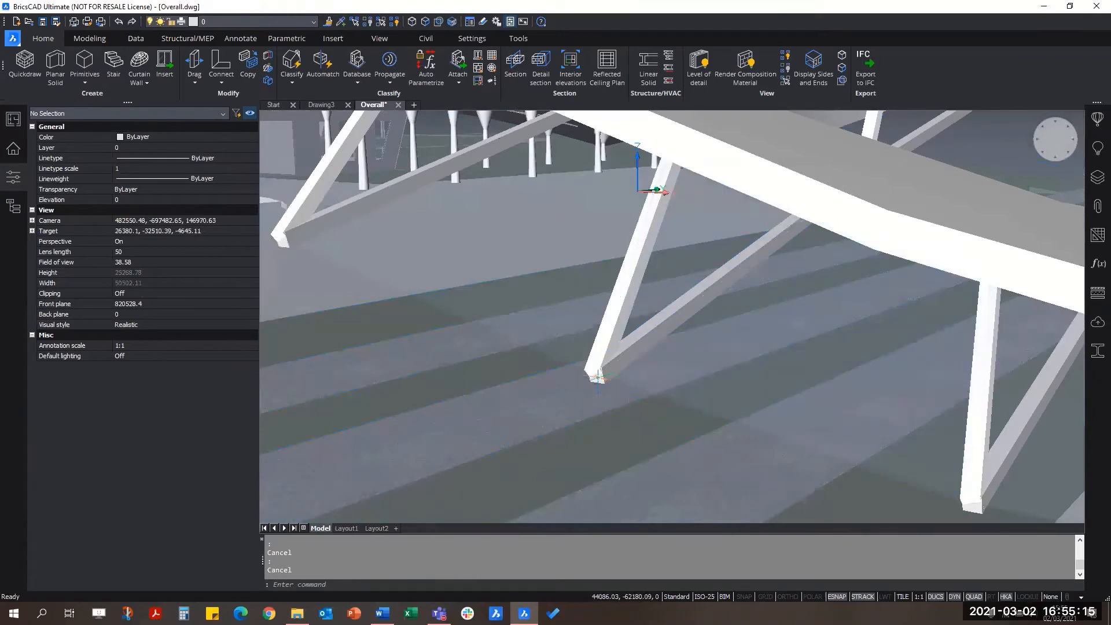
{"action": "left_click", "coordinate": [599, 382]}
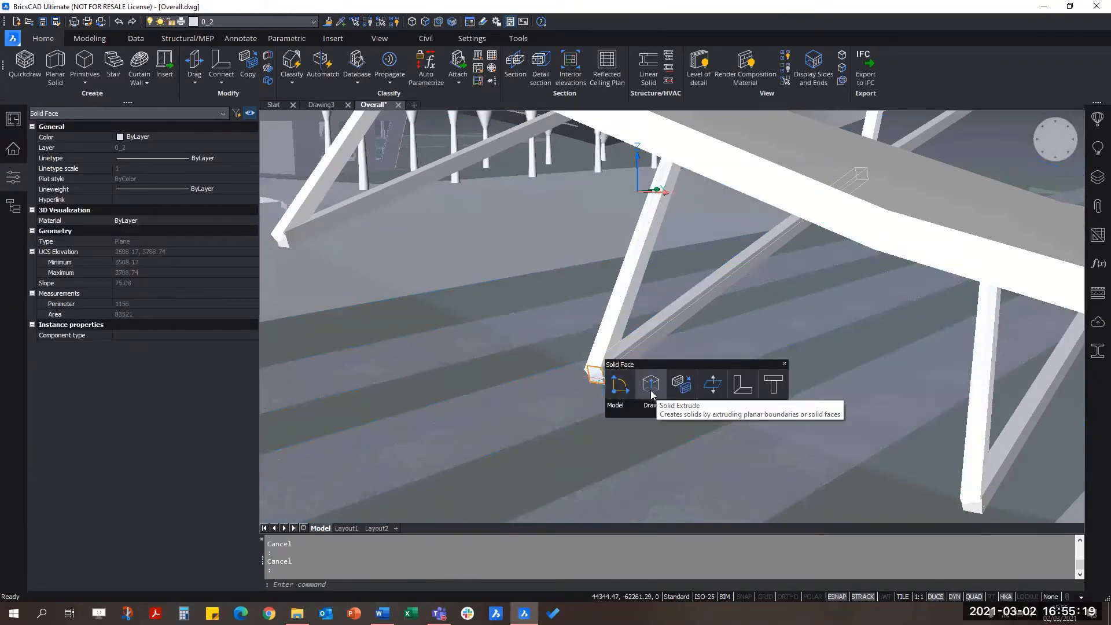
{"action": "left_click", "coordinate": [653, 387]}
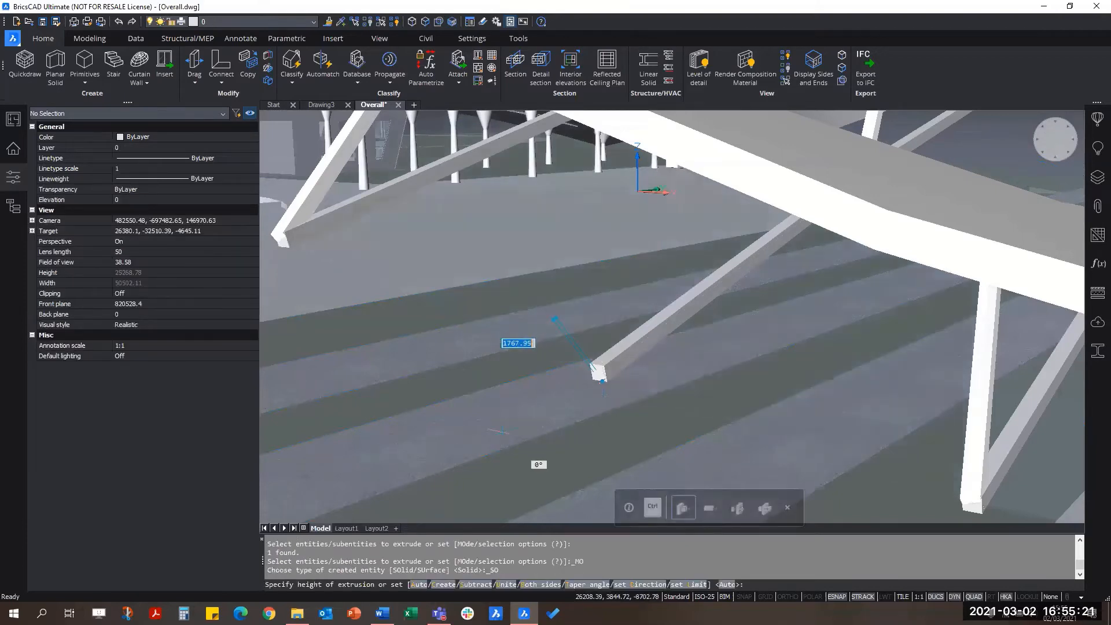
{"action": "key", "text": "Escape"}
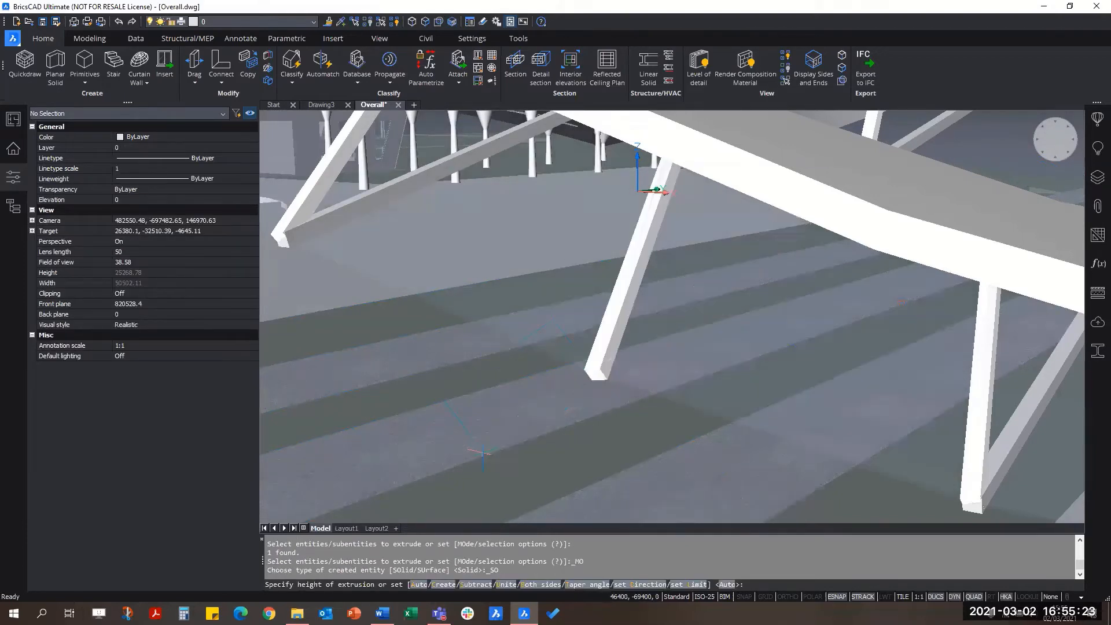
{"action": "scroll", "coordinate": [503, 451], "scroll_direction": "down", "scroll_amount": 8}
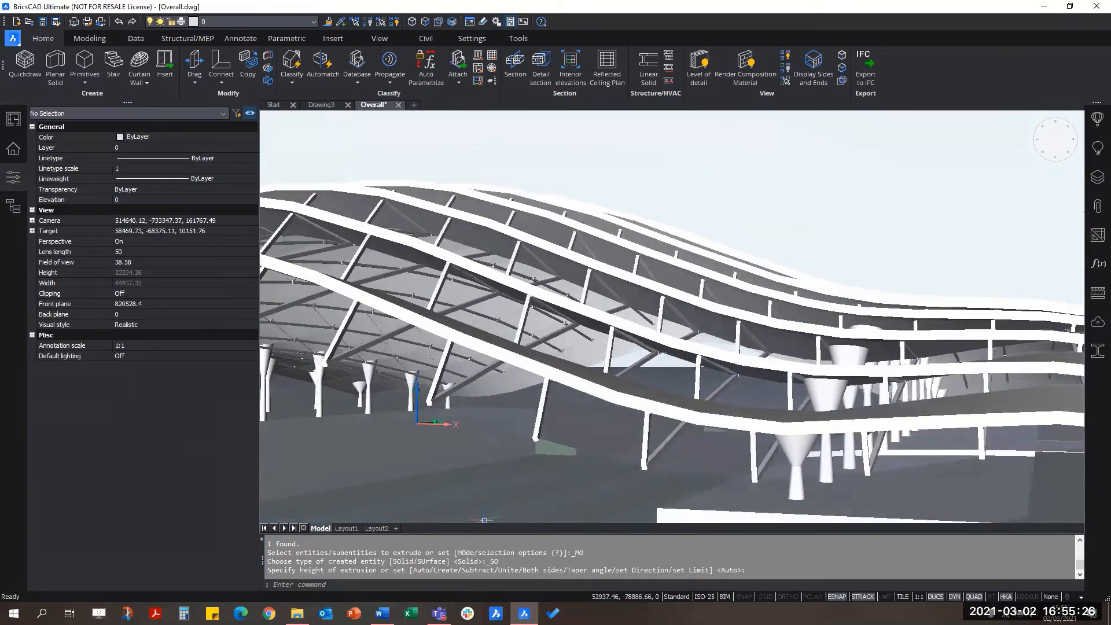
Undo the extrusion of the diagonal strut's lower end face
{"action": "scroll", "coordinate": [620, 413], "scroll_direction": "down", "scroll_amount": 4}
{"action": "middle_click_drag", "start_coordinate": [622, 413], "coordinate": [594, 440], "text": "shift"}
{"action": "key", "text": "Escape"}
{"action": "key", "text": "Escape"}
{"action": "scroll", "coordinate": [608, 440], "scroll_direction": "up", "scroll_amount": 8}
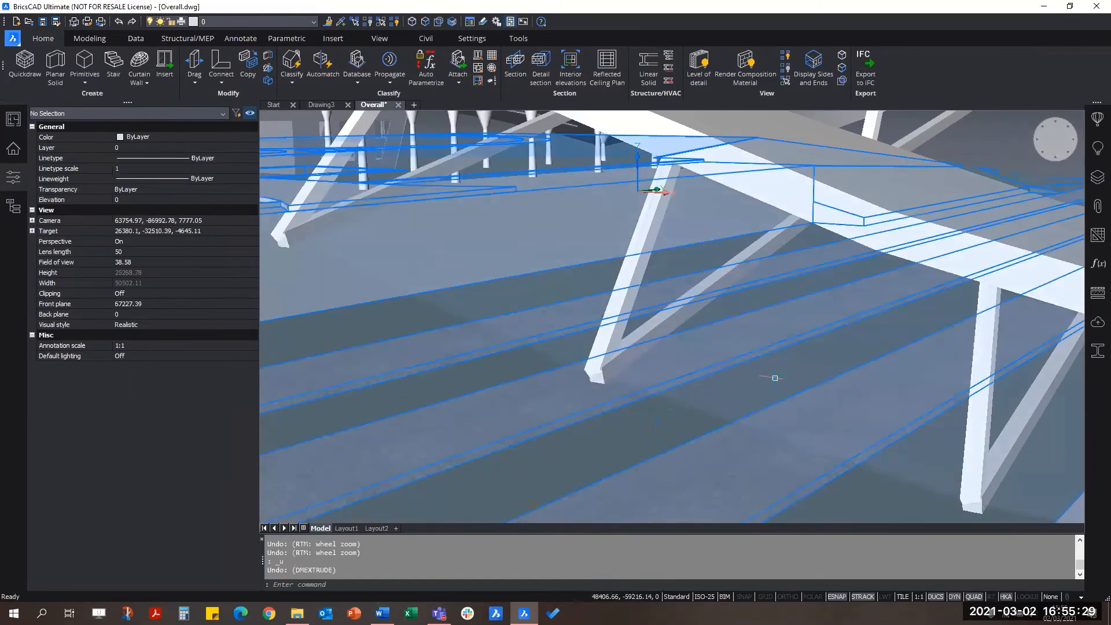
Examine the whole canopy in relation to the station buildings and tracks, from above and from the east building's side
{"action": "scroll", "coordinate": [625, 390], "scroll_direction": "down", "scroll_amount": 8}
{"action": "scroll", "coordinate": [699, 391], "scroll_direction": "down", "scroll_amount": 5}
{"action": "middle_click_drag", "start_coordinate": [699, 392], "coordinate": [732, 478], "text": "shift"}
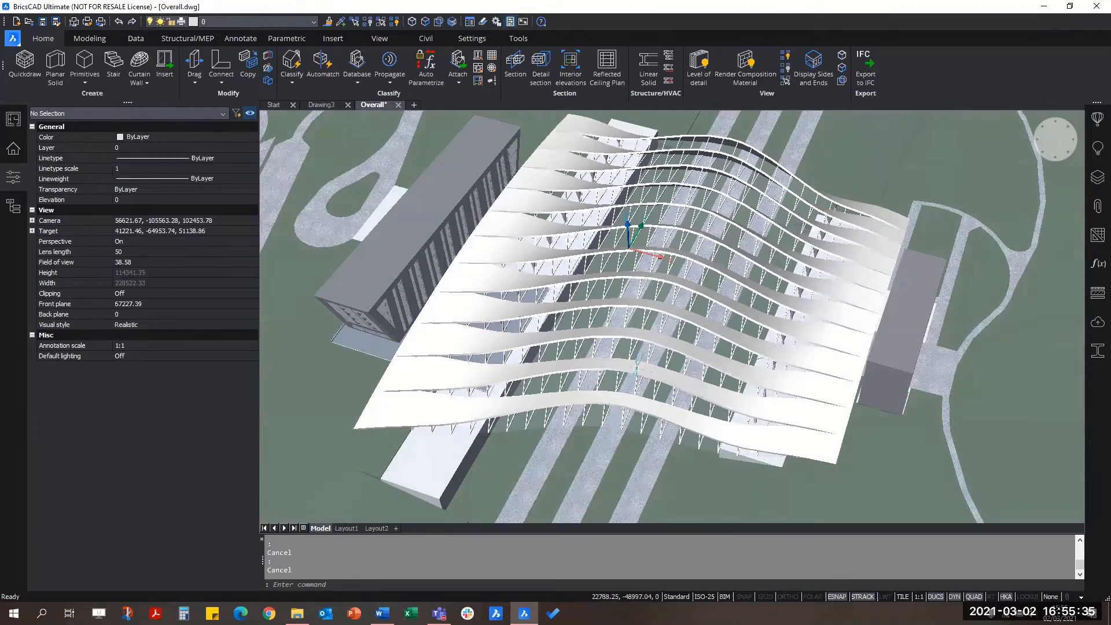
{"action": "scroll", "coordinate": [671, 366], "scroll_direction": "down", "scroll_amount": 3}
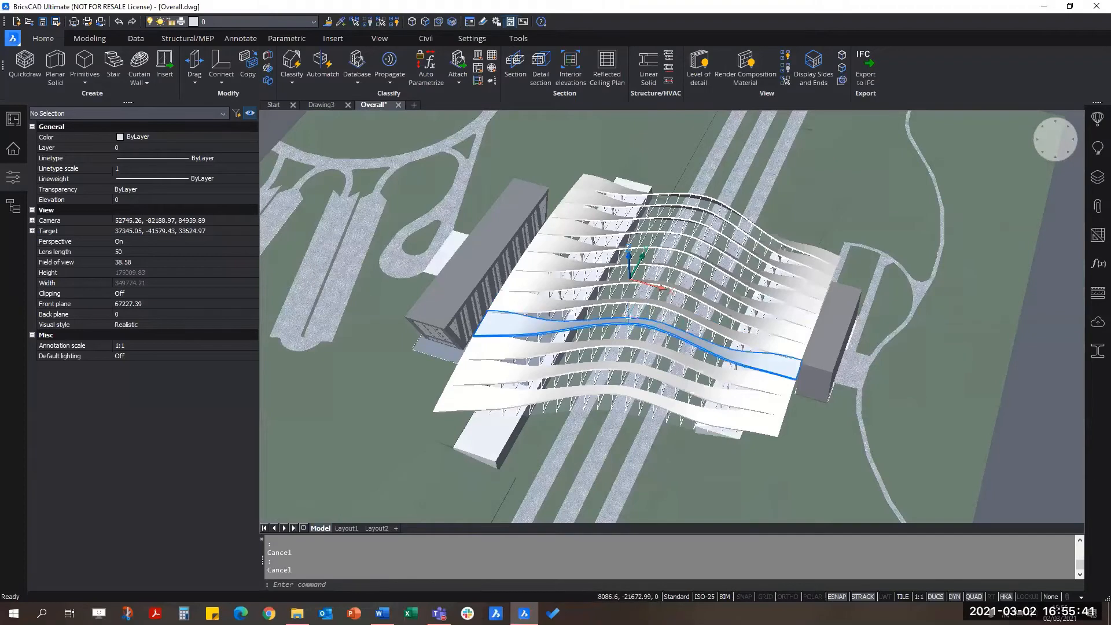
{"action": "scroll", "coordinate": [506, 272], "scroll_direction": "down", "scroll_amount": 3}
{"action": "middle_click_drag", "start_coordinate": [743, 343], "coordinate": [716, 290], "text": "shift"}
{"action": "scroll", "coordinate": [642, 299], "scroll_direction": "up", "scroll_amount": 3}
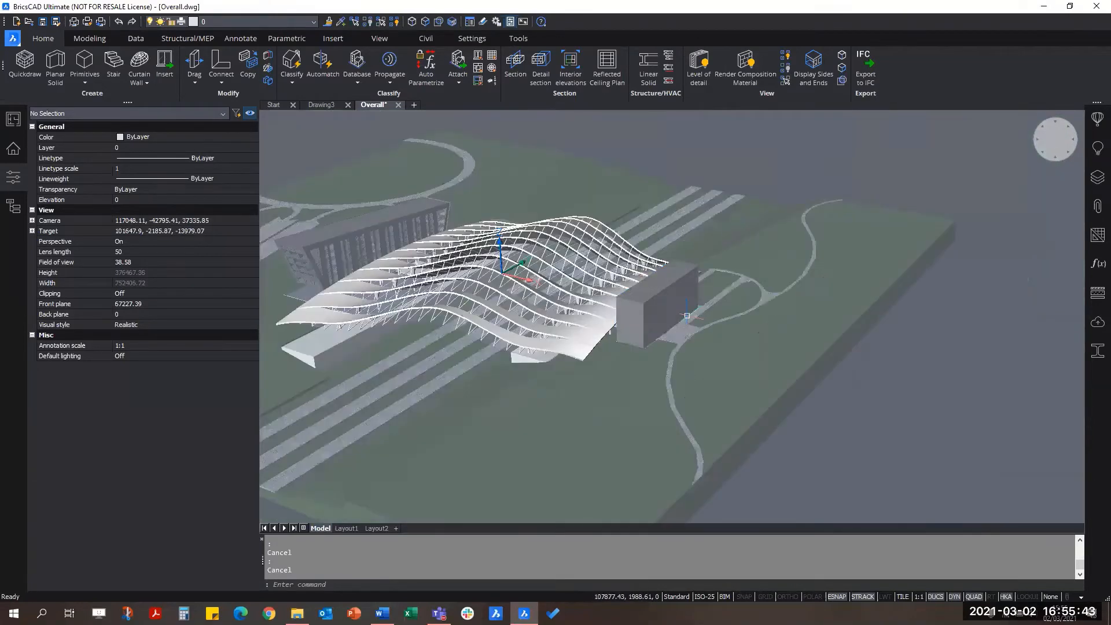
Select the plain box-shaped building at the canopy's east end and list the drawing's attachments
{"action": "left_click", "coordinate": [629, 212]}
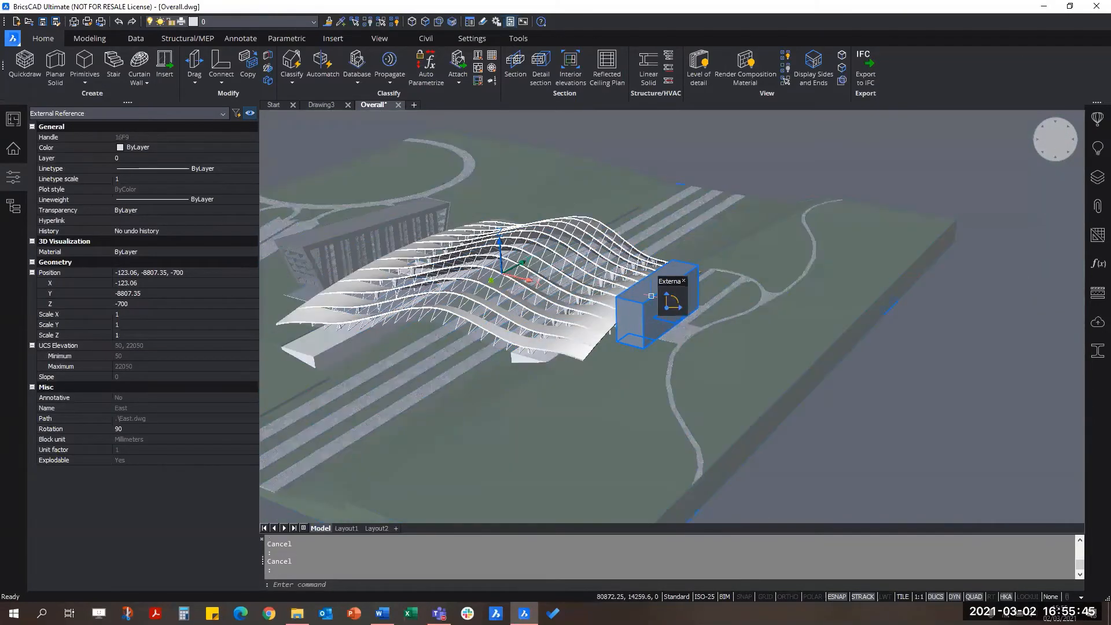
{"action": "mouse_move", "coordinate": [637, 310]}
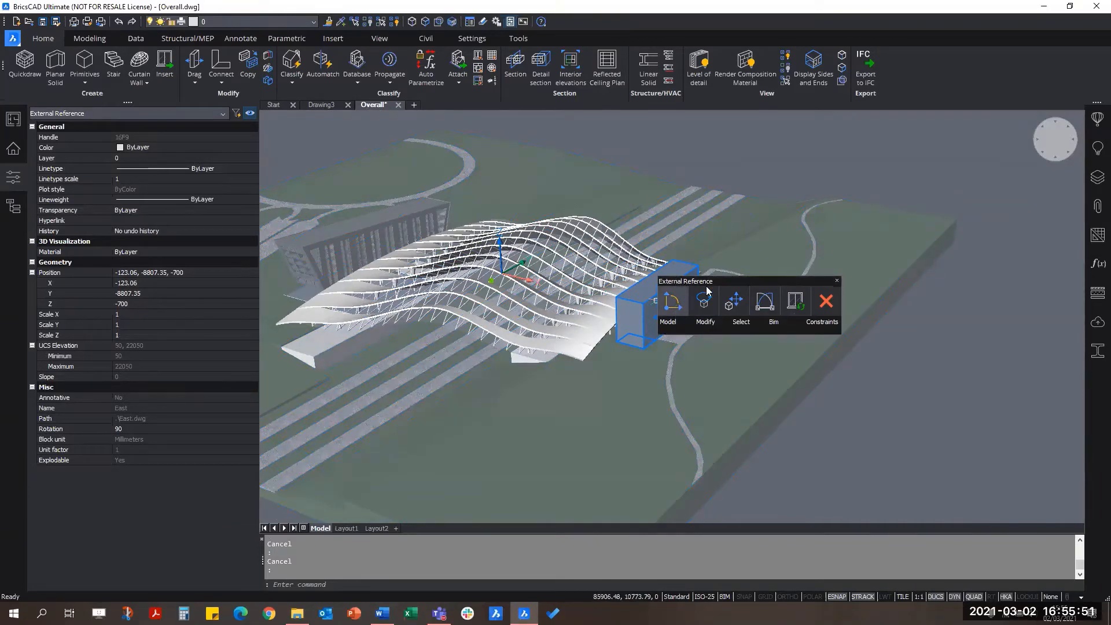
{"action": "left_click", "coordinate": [1098, 205]}
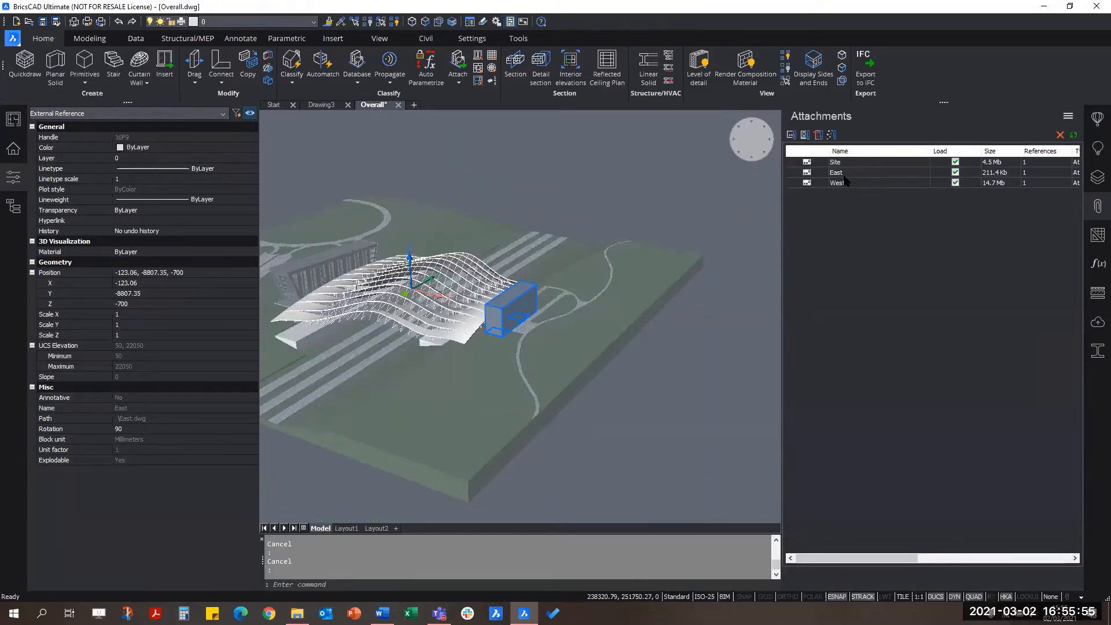
{"action": "scroll", "coordinate": [422, 288], "scroll_direction": "up", "scroll_amount": 3}
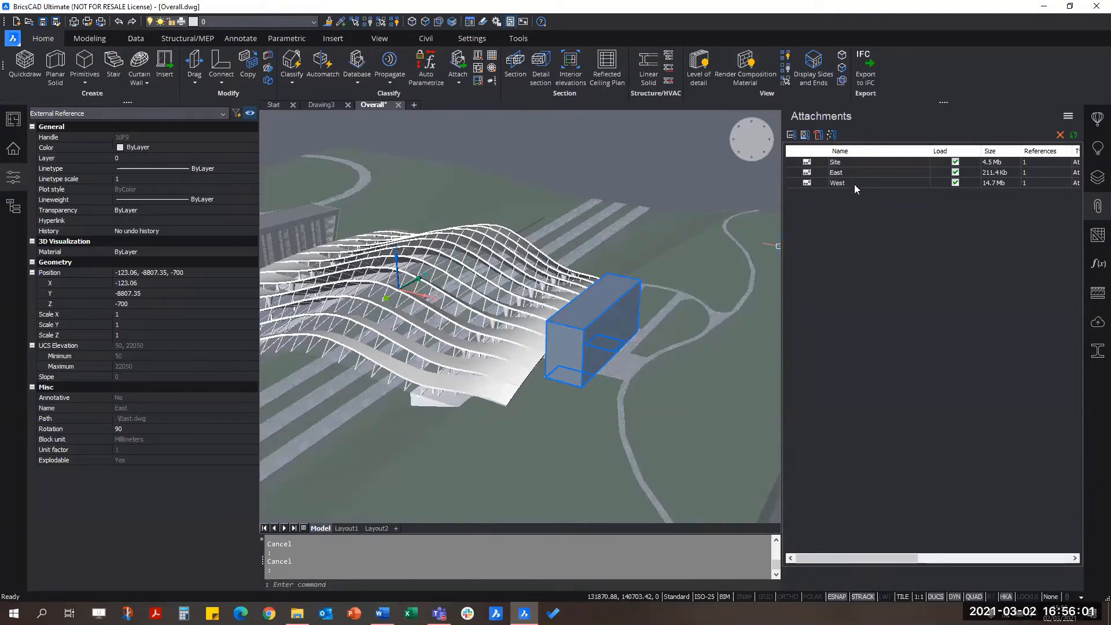
Open the East external reference as a separate drawing
{"action": "mouse_move", "coordinate": [586, 321]}
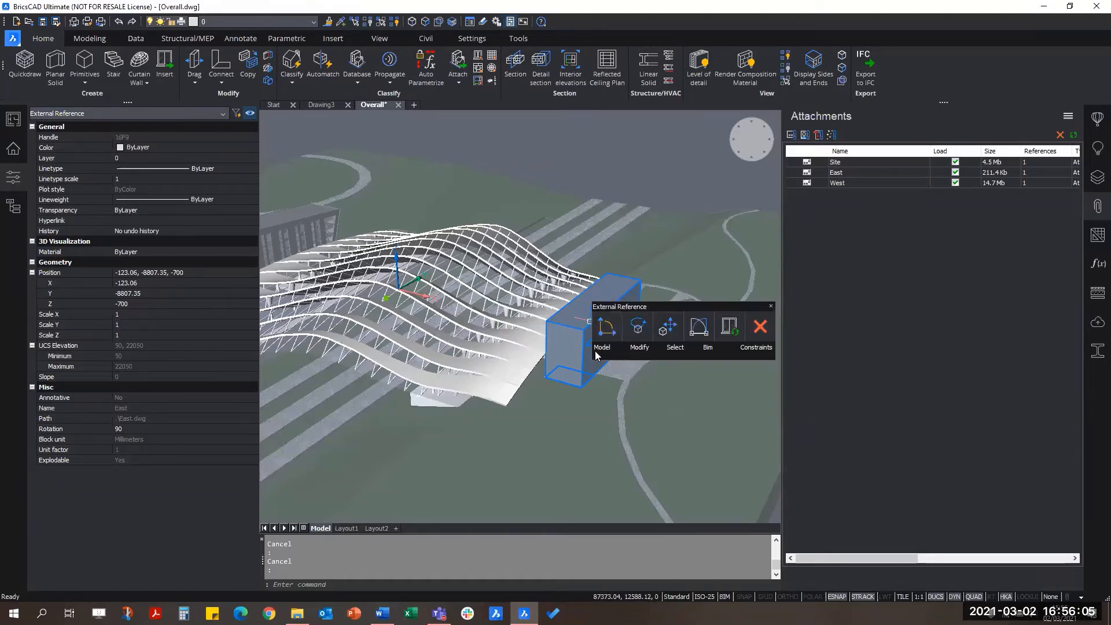
{"action": "mouse_move", "coordinate": [708, 347]}
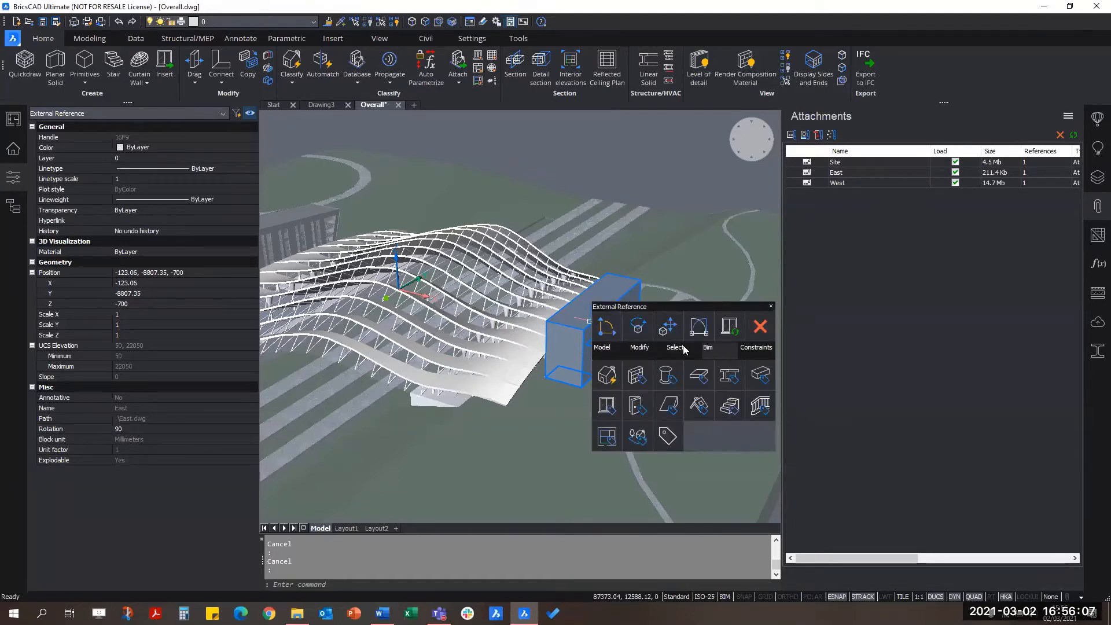
{"action": "mouse_move", "coordinate": [638, 350]}
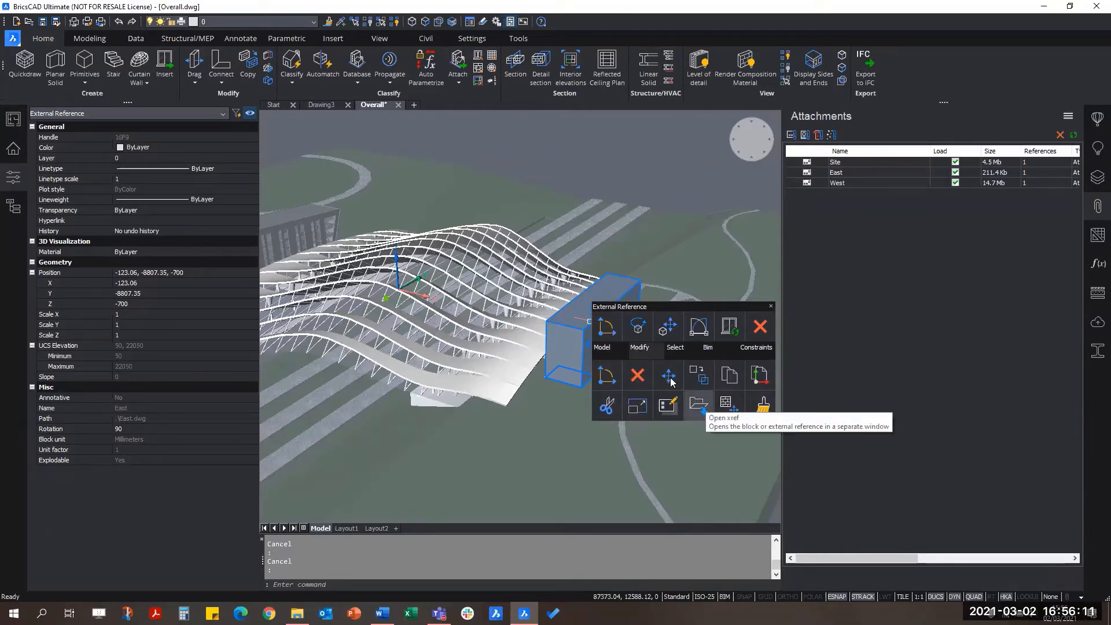
{"action": "left_click", "coordinate": [693, 409]}
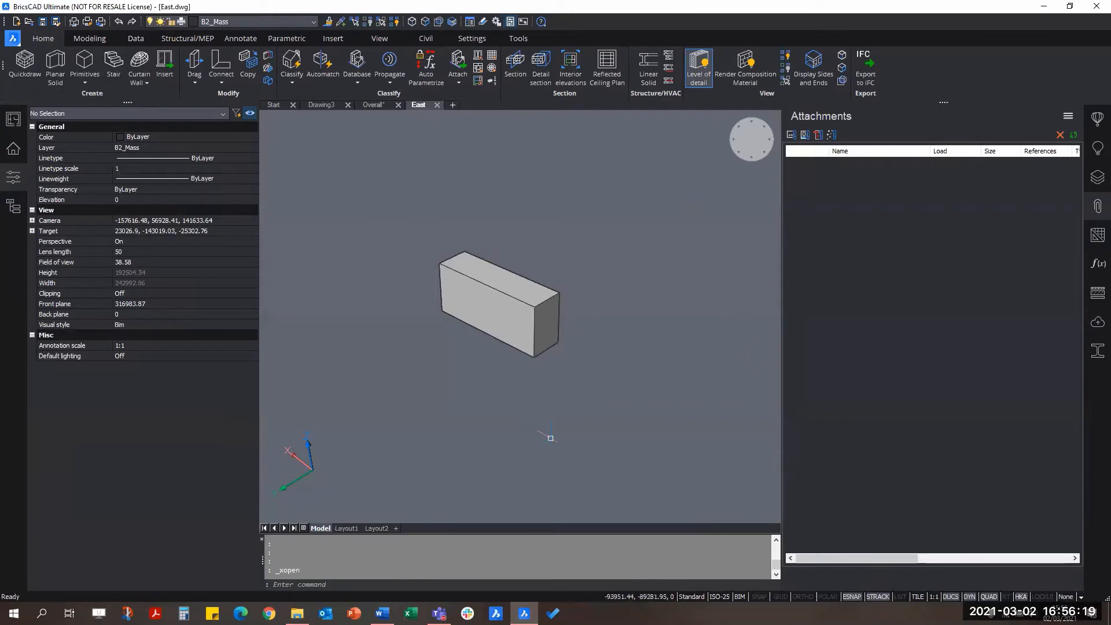
{"action": "middle_click_drag", "start_coordinate": [647, 296], "coordinate": [639, 371], "text": "shift"}
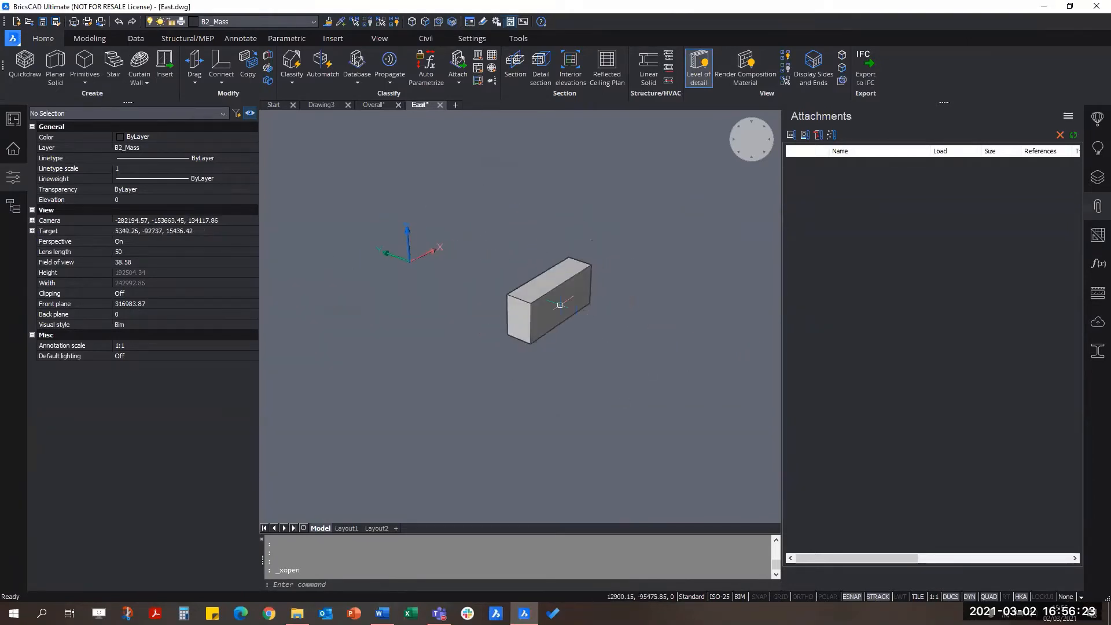
{"action": "key", "text": "Escape"}
{"action": "key", "text": "Escape"}
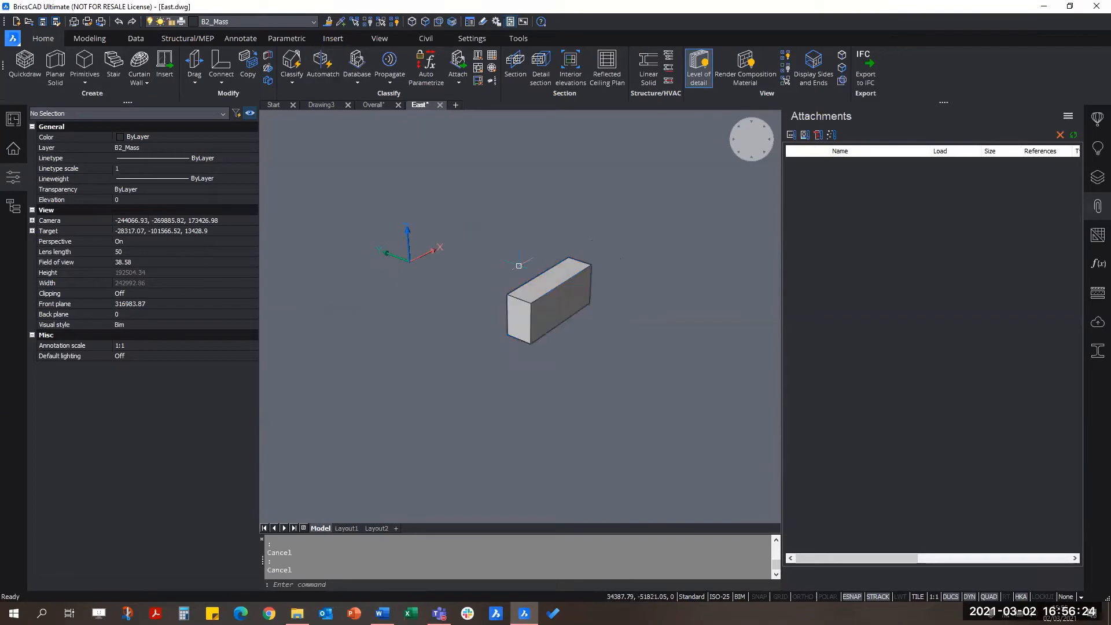
Return briefly to the Overall drawing, then go back to East and examine the building mass up close
{"action": "left_click", "coordinate": [370, 106]}
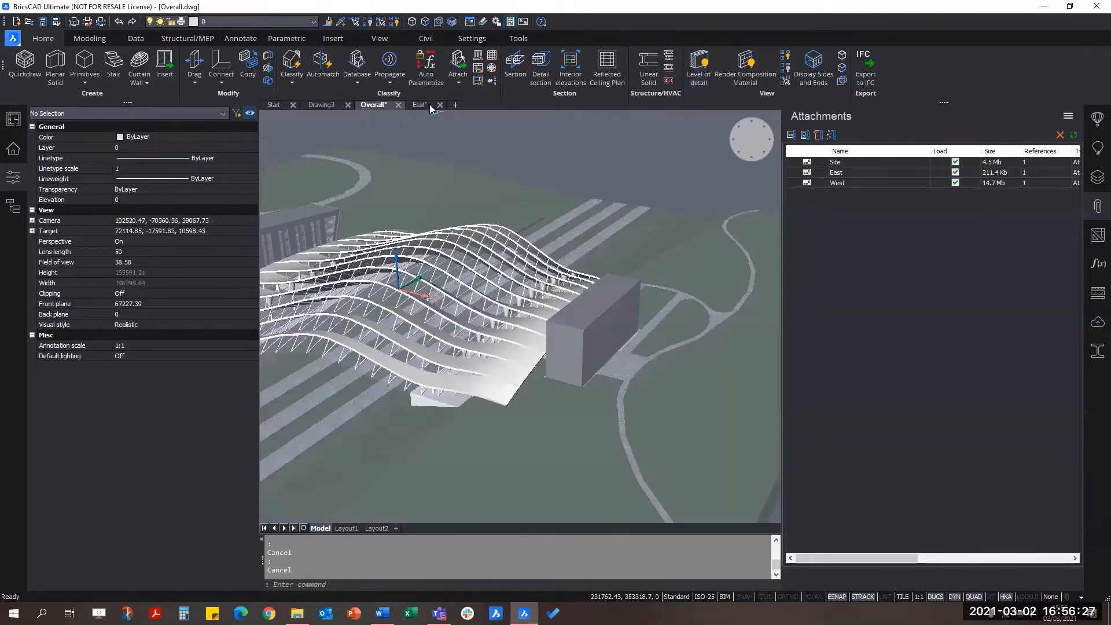
{"action": "left_click", "coordinate": [425, 106]}
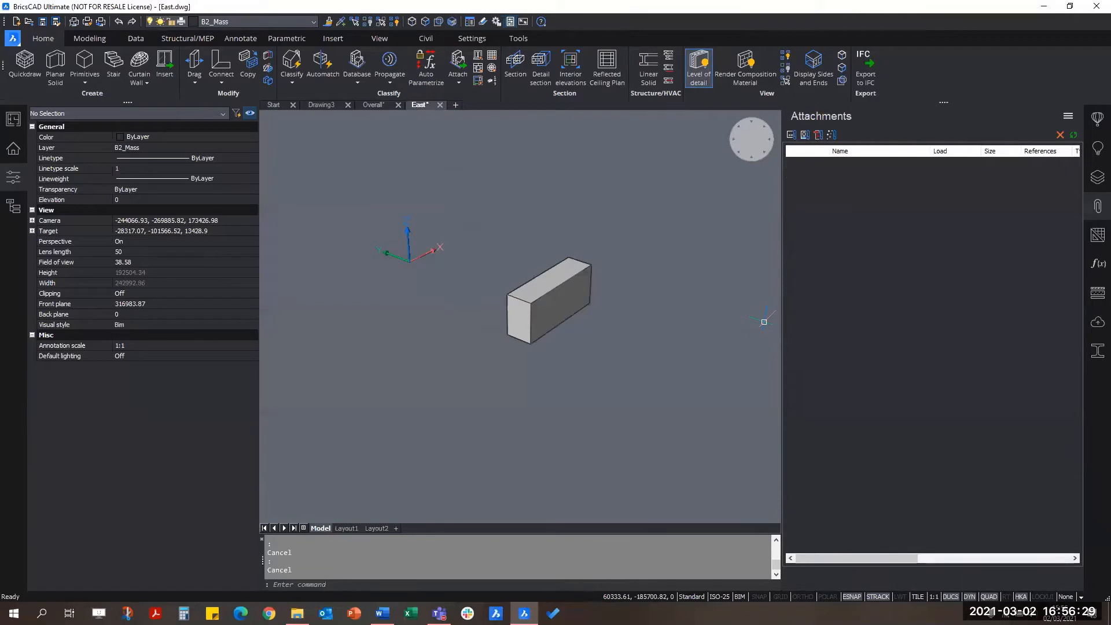
{"action": "middle_click_drag", "start_coordinate": [647, 361], "coordinate": [610, 390], "text": "shift"}
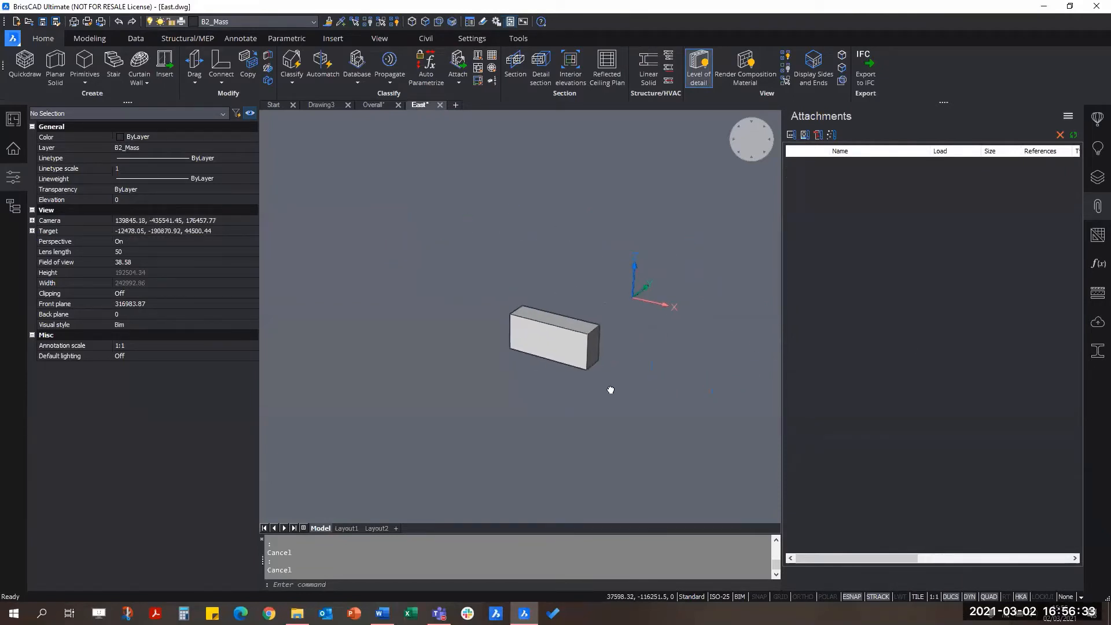
{"action": "scroll", "coordinate": [585, 347], "scroll_direction": "up", "scroll_amount": 2}
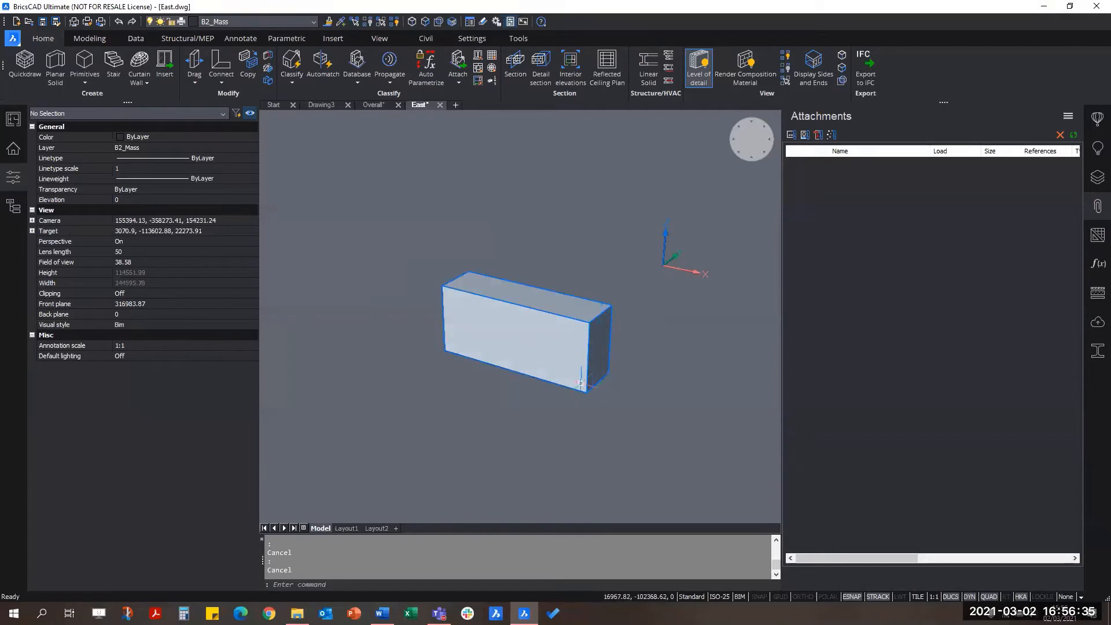
{"action": "scroll", "coordinate": [584, 330], "scroll_direction": "up", "scroll_amount": 2}
{"action": "mouse_move", "coordinate": [586, 430]}
{"action": "middle_mouse_down", "text": "shift"}
{"action": "mouse_move", "coordinate": [606, 413]}
{"action": "mouse_move", "coordinate": [589, 426]}
{"action": "middle_mouse_up", "text": "shift"}
{"action": "scroll", "coordinate": [596, 379], "scroll_direction": "up", "scroll_amount": 2}
{"action": "middle_click_drag", "start_coordinate": [708, 372], "coordinate": [679, 381], "text": "shift"}
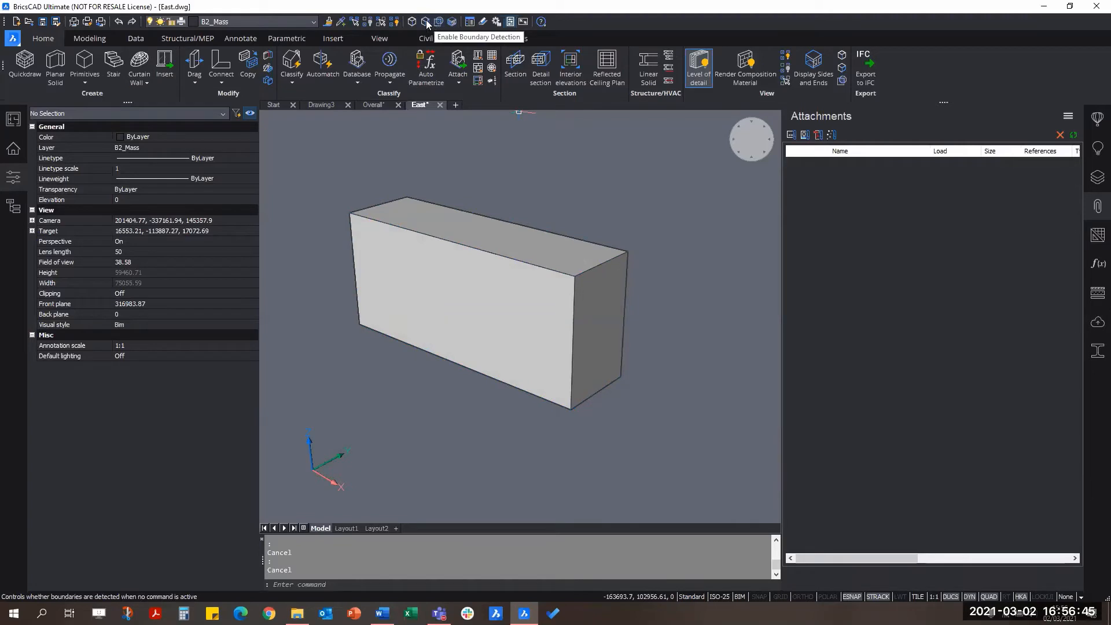
Rotate the narrow end face of the east building mass inward by 10° about its bottom edge
{"action": "left_click", "coordinate": [596, 306]}
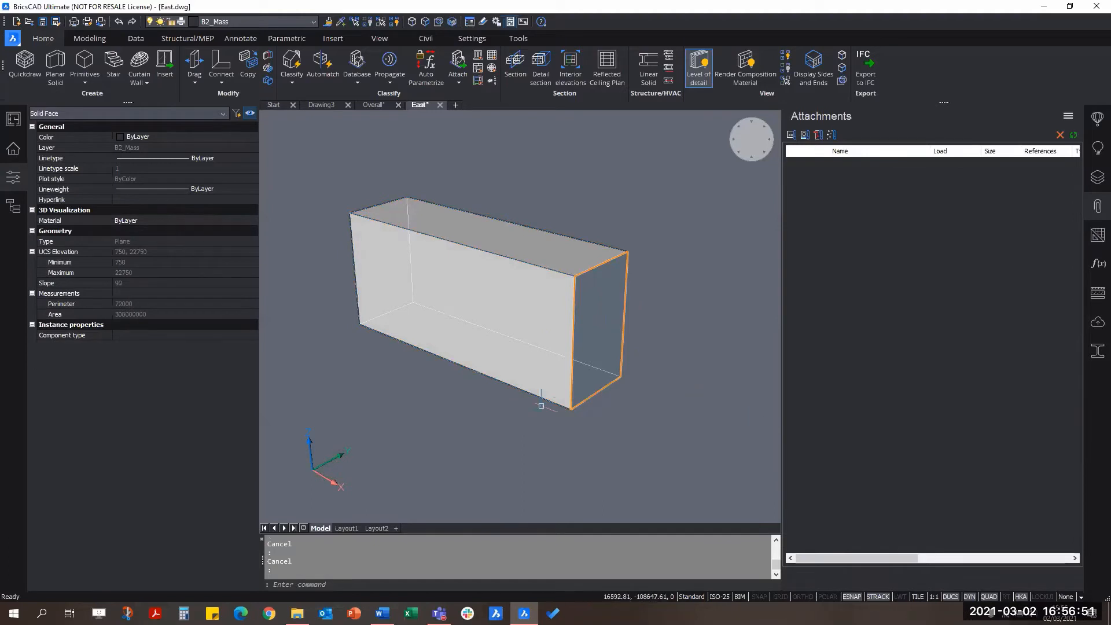
{"action": "middle_click_drag", "start_coordinate": [586, 379], "coordinate": [608, 370], "text": "shift"}
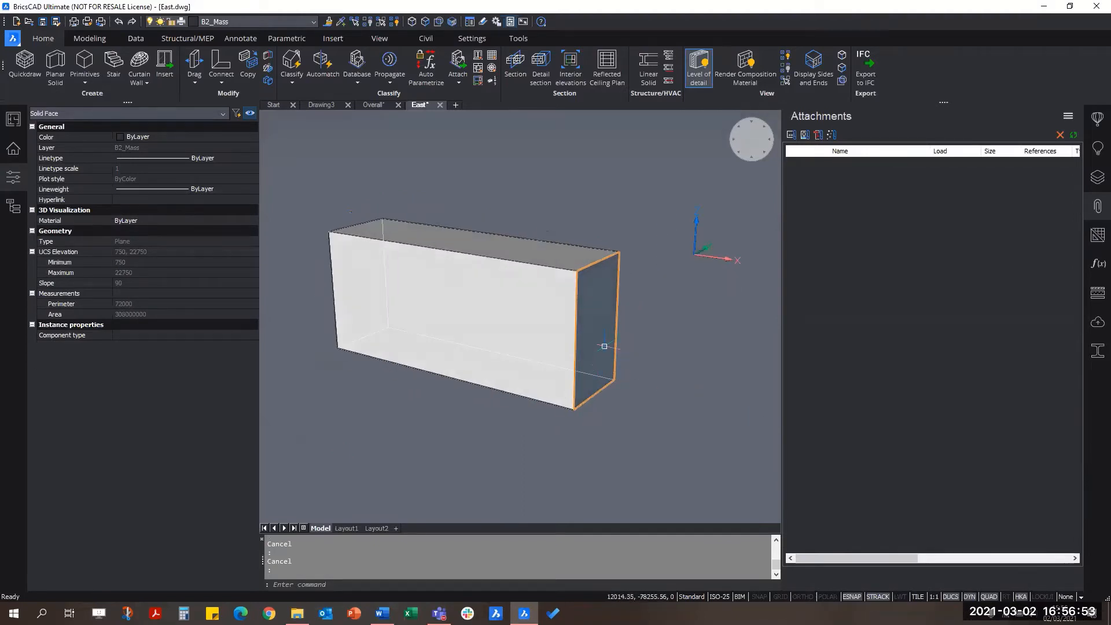
{"action": "mouse_move", "coordinate": [626, 353]}
{"action": "mouse_move", "coordinate": [627, 381]}
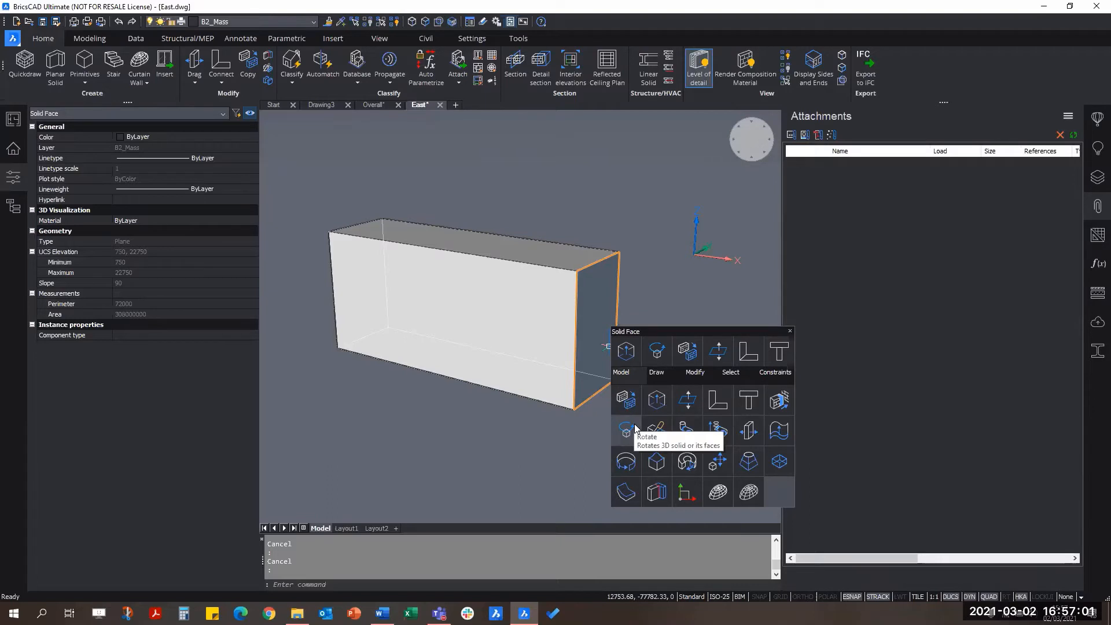
{"action": "left_click", "coordinate": [626, 429]}
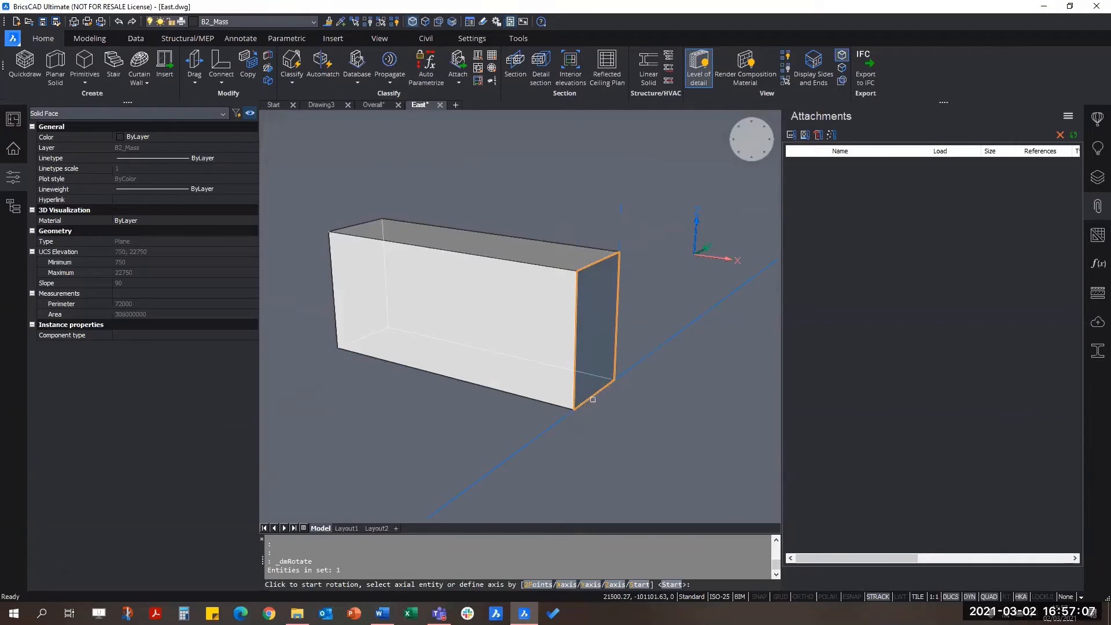
{"action": "left_click", "coordinate": [596, 394]}
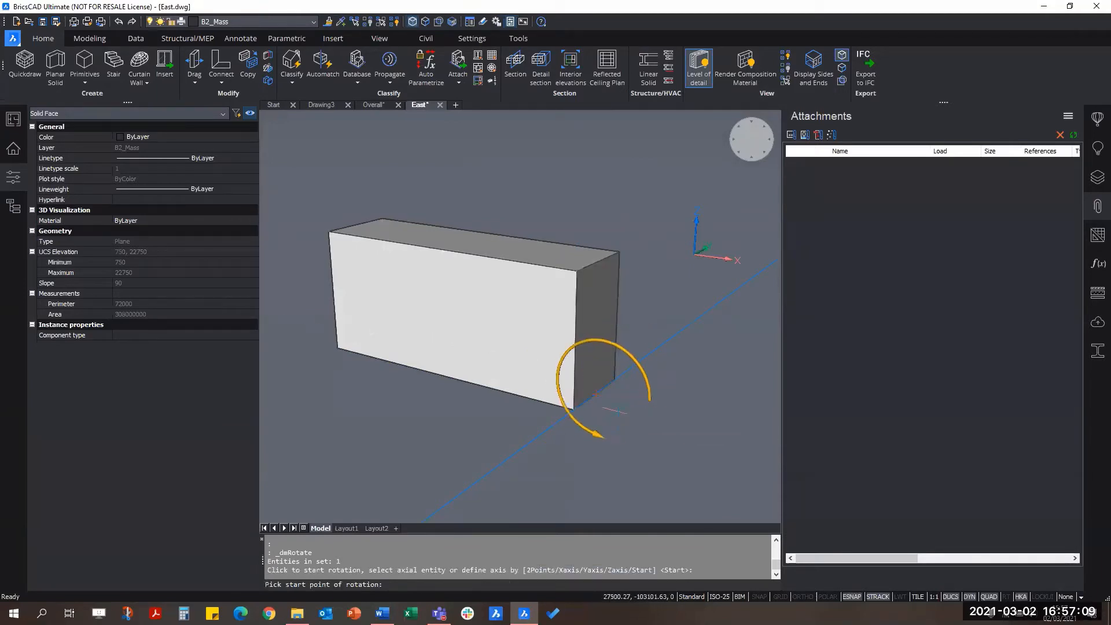
{"action": "left_click", "coordinate": [600, 388]}
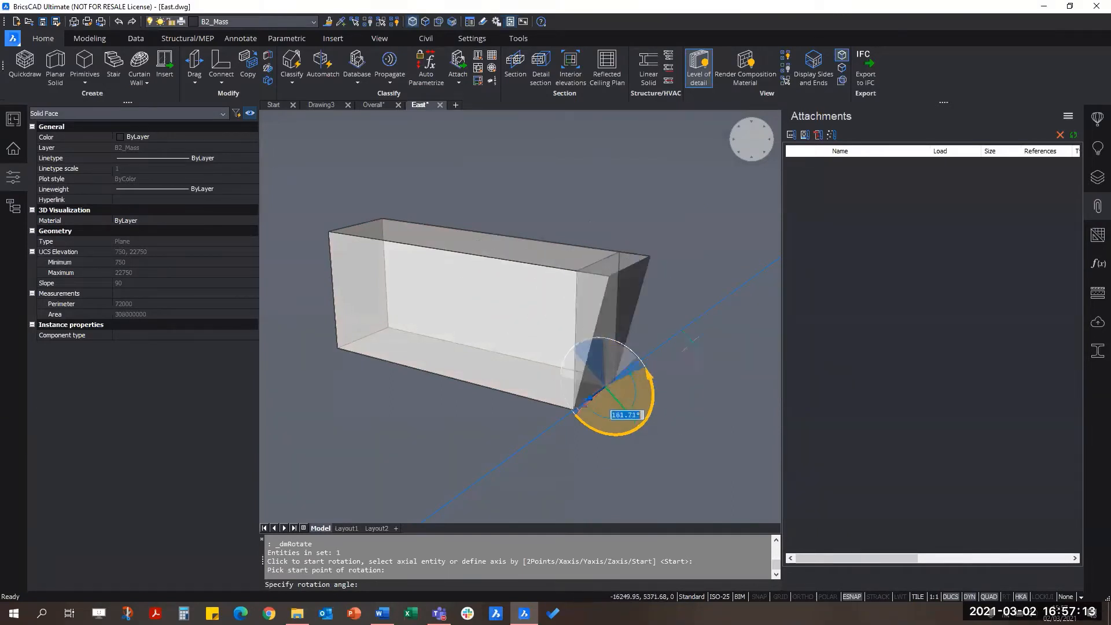
{"action": "middle_click_drag", "start_coordinate": [594, 386], "coordinate": [510, 400]}
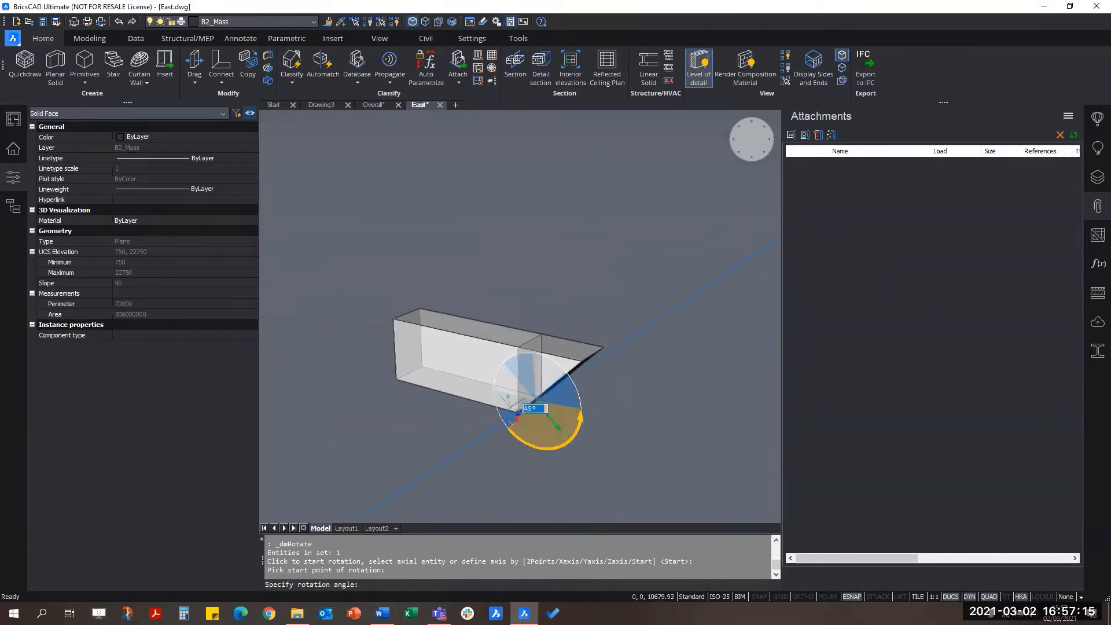
{"action": "scroll", "coordinate": [537, 391], "scroll_direction": "up", "scroll_amount": 3}
{"action": "scroll", "coordinate": [562, 398], "scroll_direction": "down", "scroll_amount": 1}
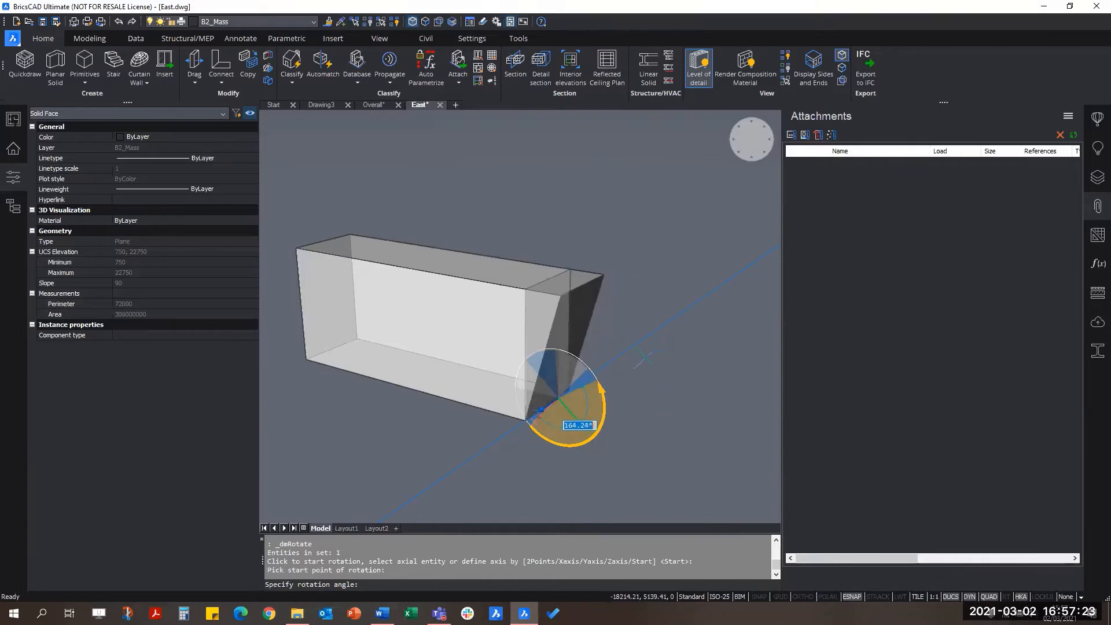
{"action": "type", "text": "10"}
{"action": "key", "text": "Return"}
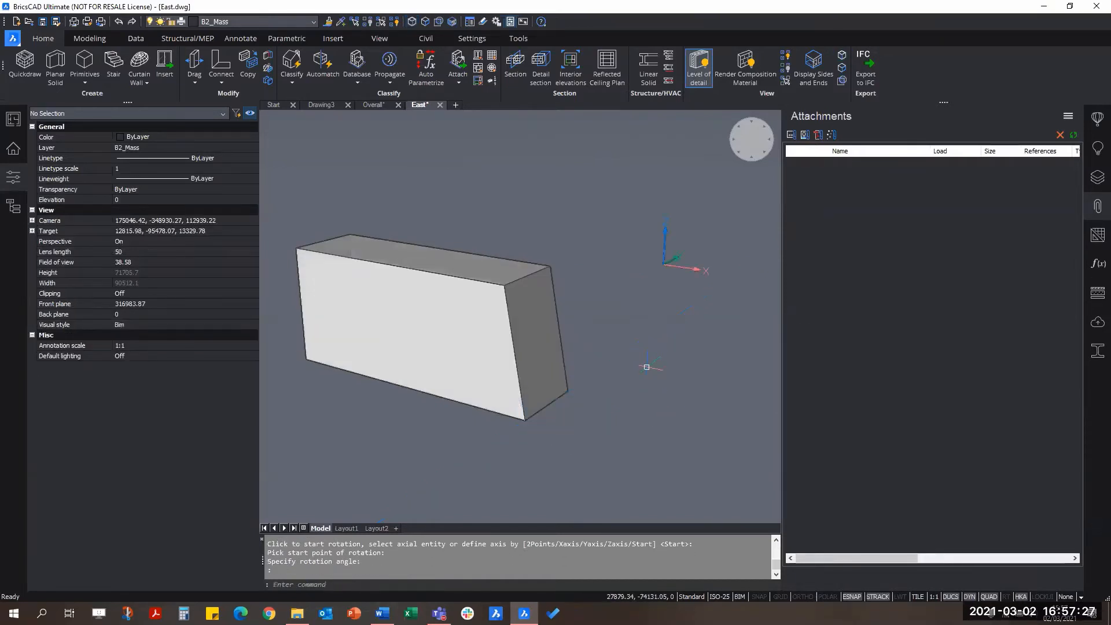
Rotate the top face of the building mass upward by about 10° about its short edge opposite the slanted end
{"action": "middle_click_drag", "start_coordinate": [416, 386], "coordinate": [487, 374], "text": "shift"}
{"action": "middle_click_drag", "start_coordinate": [379, 382], "coordinate": [754, 365], "text": "shift"}
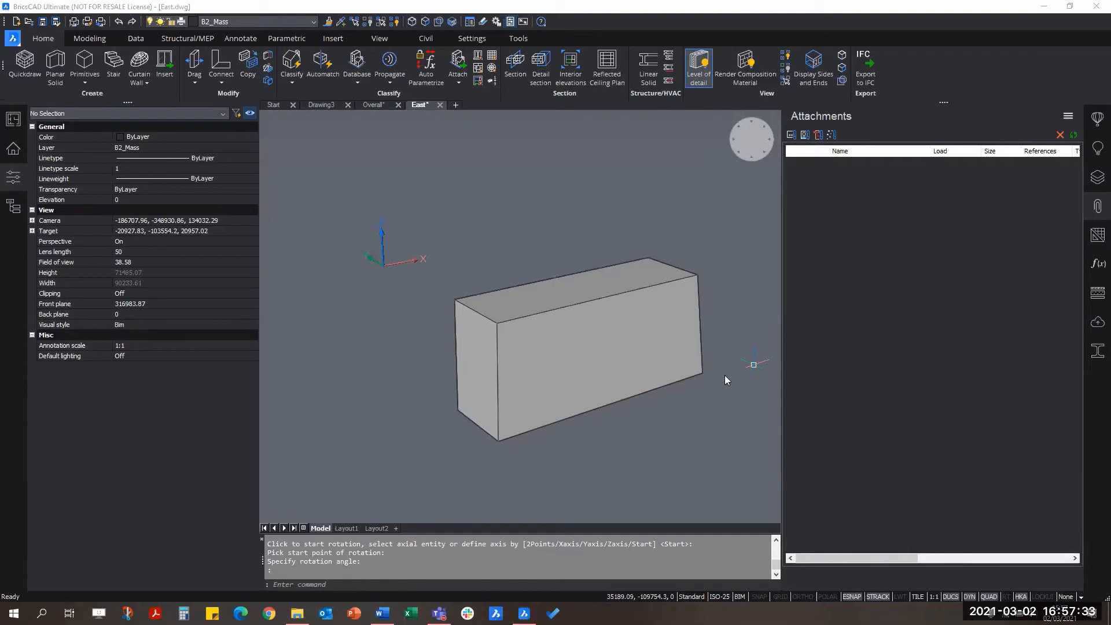
{"action": "left_click", "coordinate": [506, 307]}
{"action": "key", "text": "Escape"}
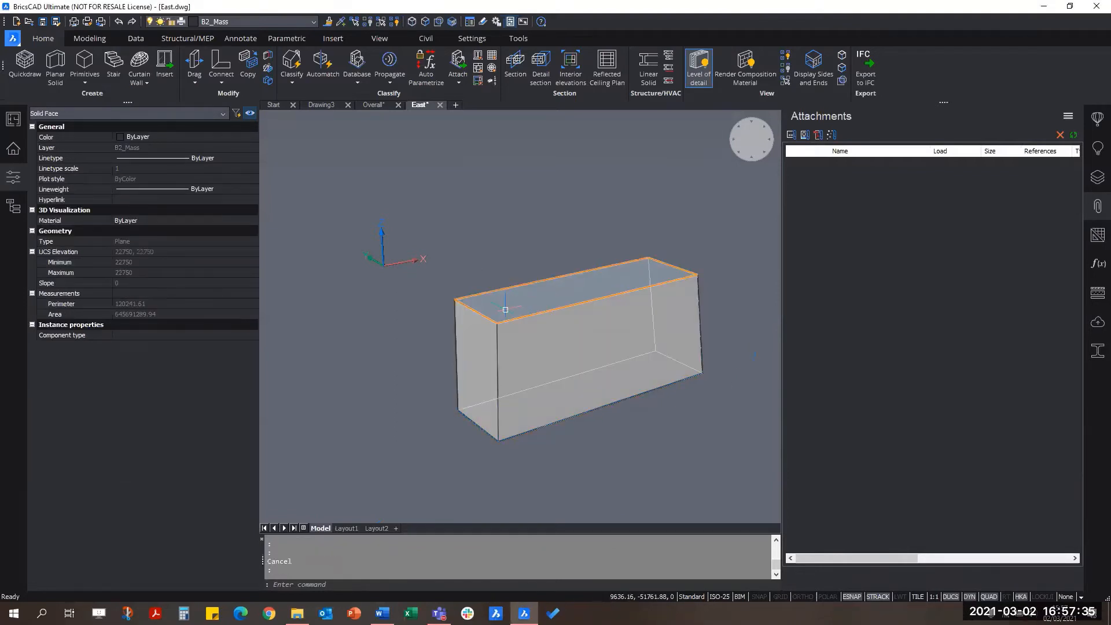
{"action": "left_click", "coordinate": [526, 316]}
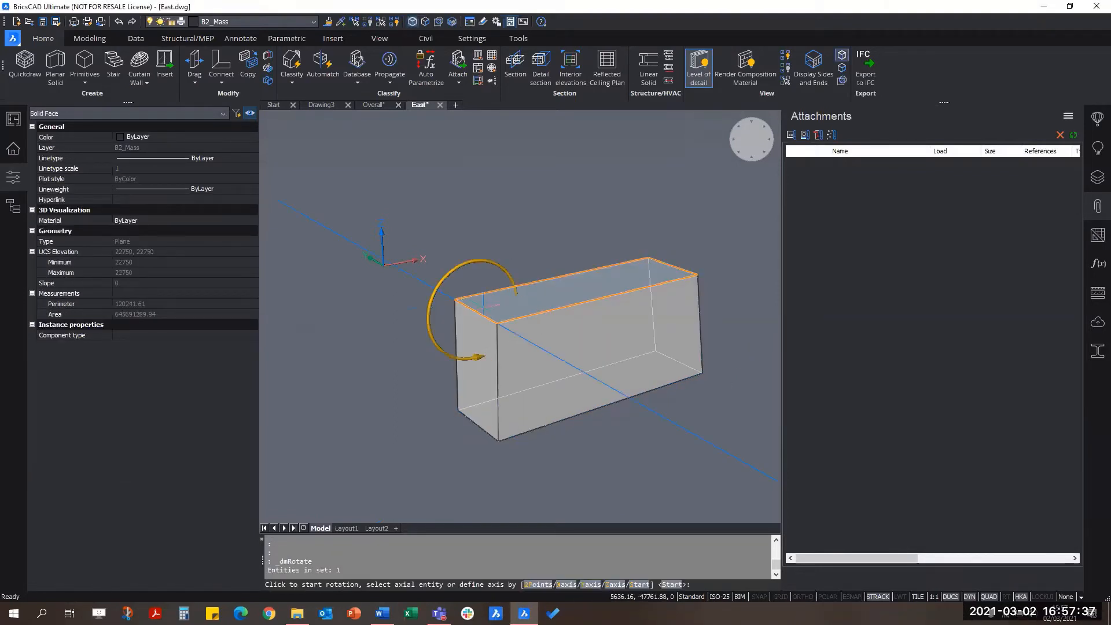
{"action": "left_click", "coordinate": [476, 315]}
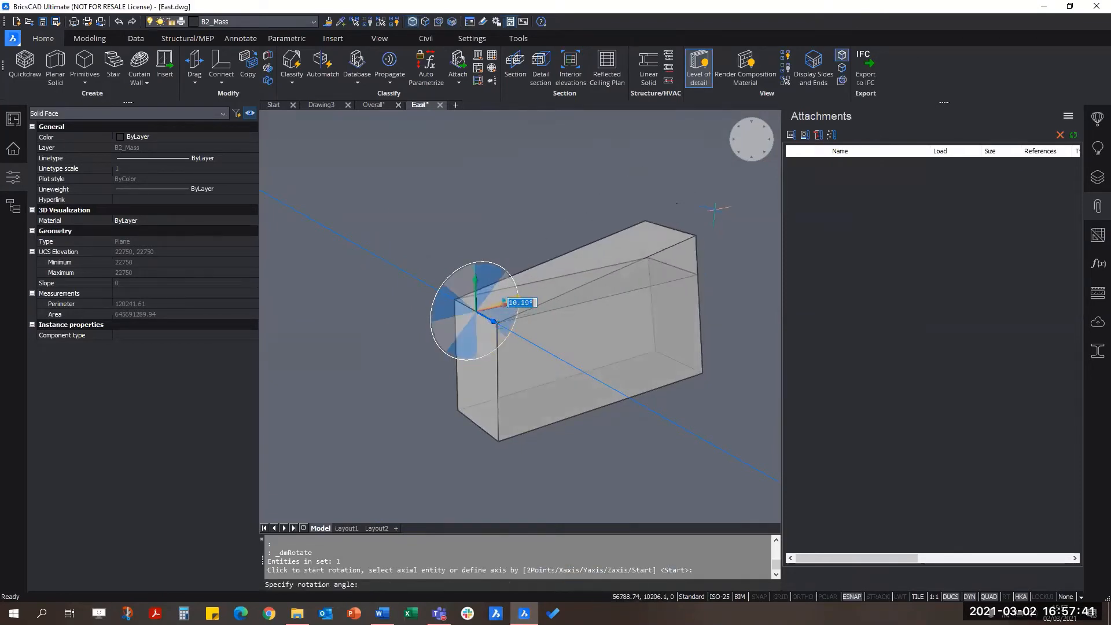
{"action": "key", "text": "Escape"}
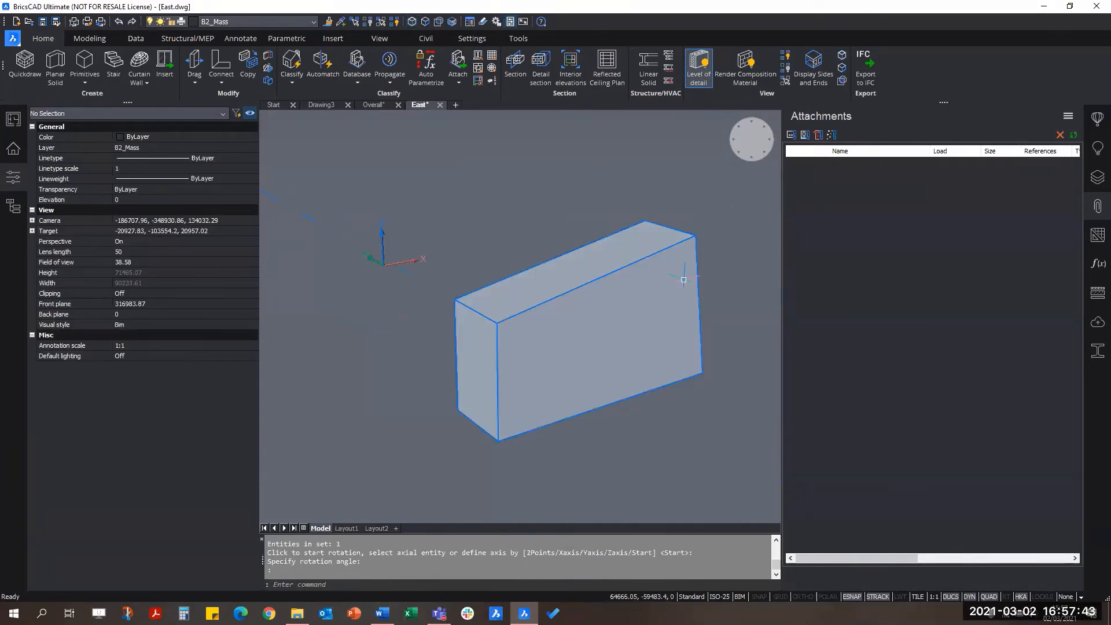
{"action": "middle_click_drag", "start_coordinate": [626, 371], "coordinate": [575, 372], "text": "shift"}
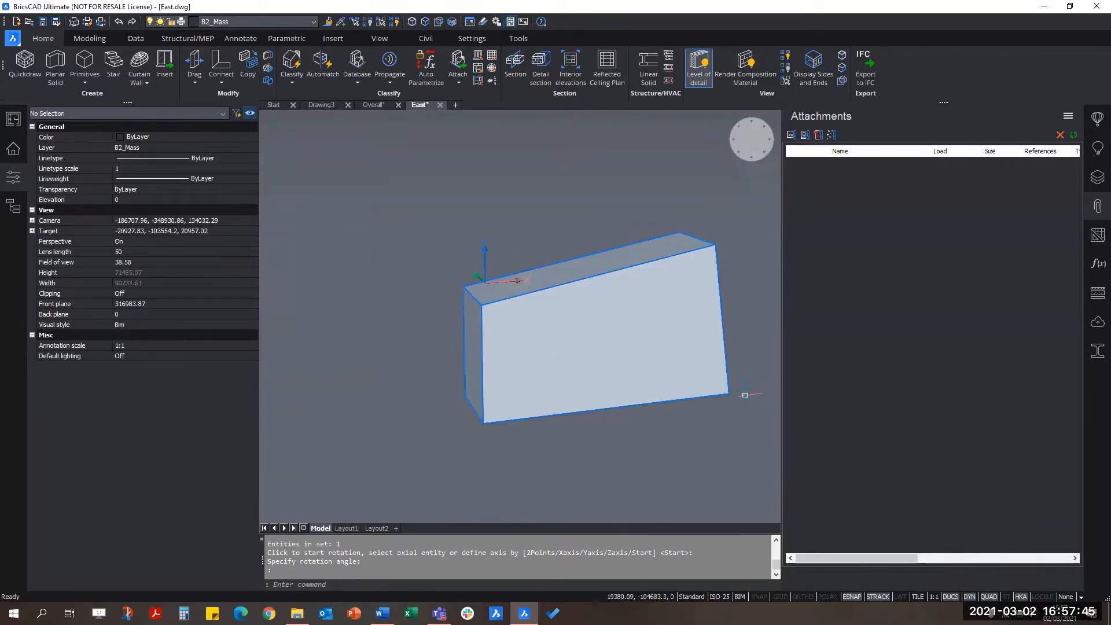
{"action": "left_click_drag", "start_coordinate": [482, 383], "coordinate": [511, 387], "text": "shift"}
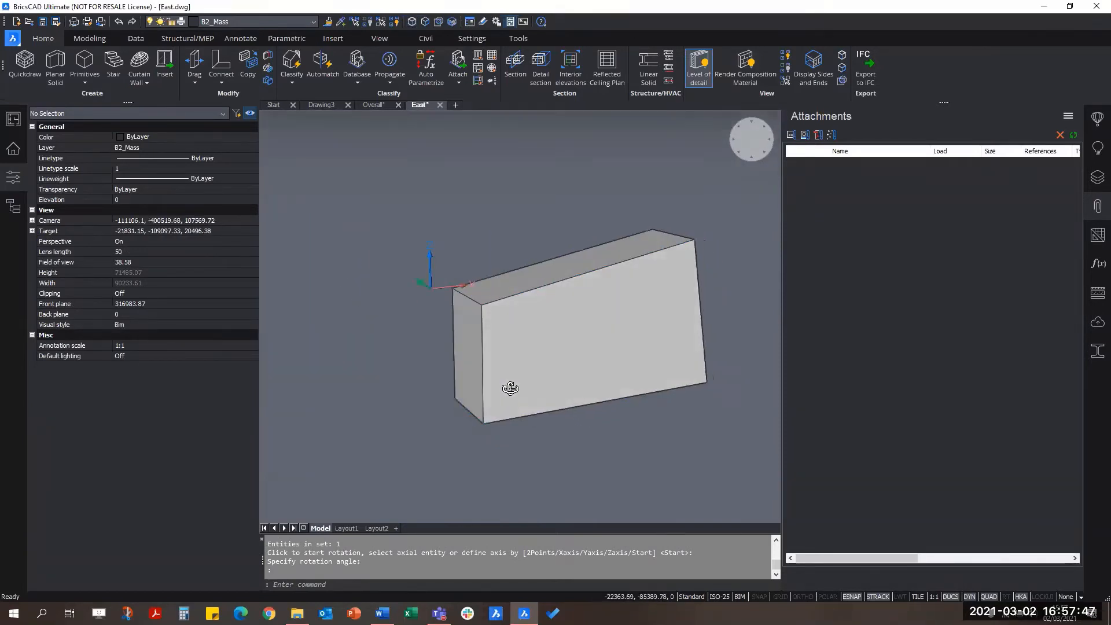
Rotate the shorter end face of the building mass outward by 15° about its bottom edge
{"action": "middle_click_drag", "start_coordinate": [511, 387], "coordinate": [515, 384], "text": "shift"}
{"action": "scroll", "coordinate": [467, 368], "scroll_direction": "up", "scroll_amount": 2}
{"action": "left_click", "coordinate": [468, 368], "text": "ctrl"}
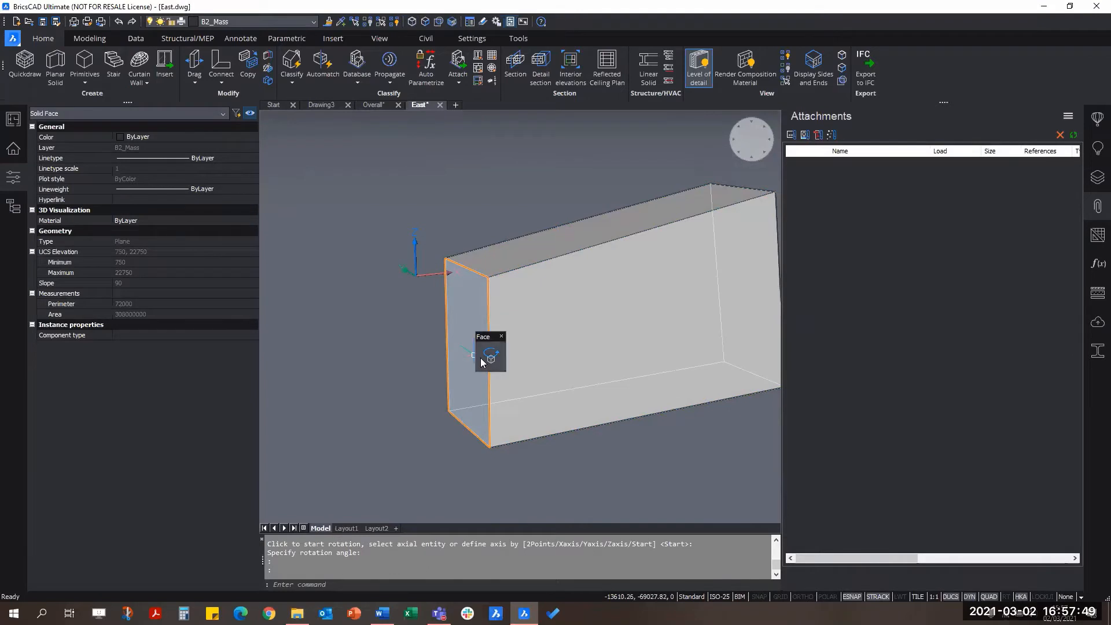
{"action": "left_click", "coordinate": [483, 362]}
{"action": "left_click", "coordinate": [465, 408]}
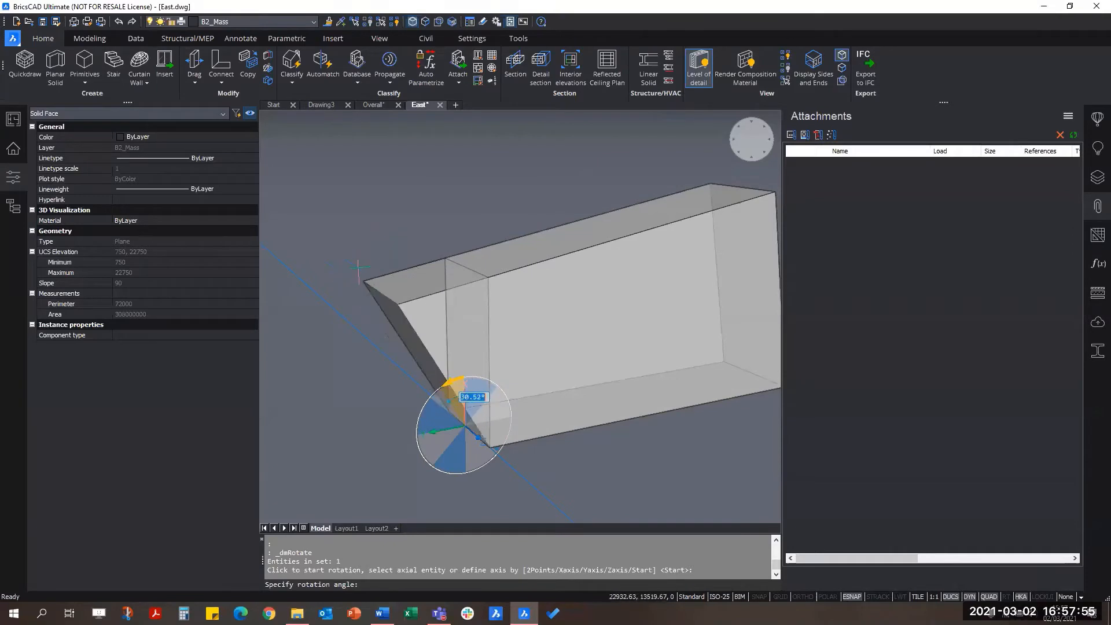
{"action": "type", "text": "15"}
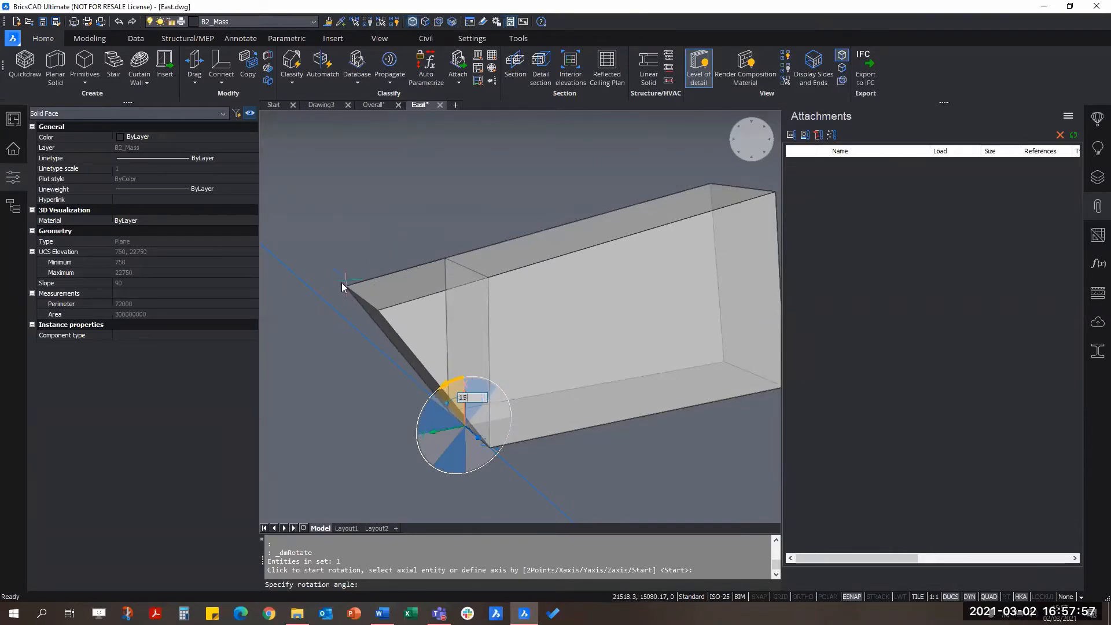
{"action": "key", "text": "Return"}
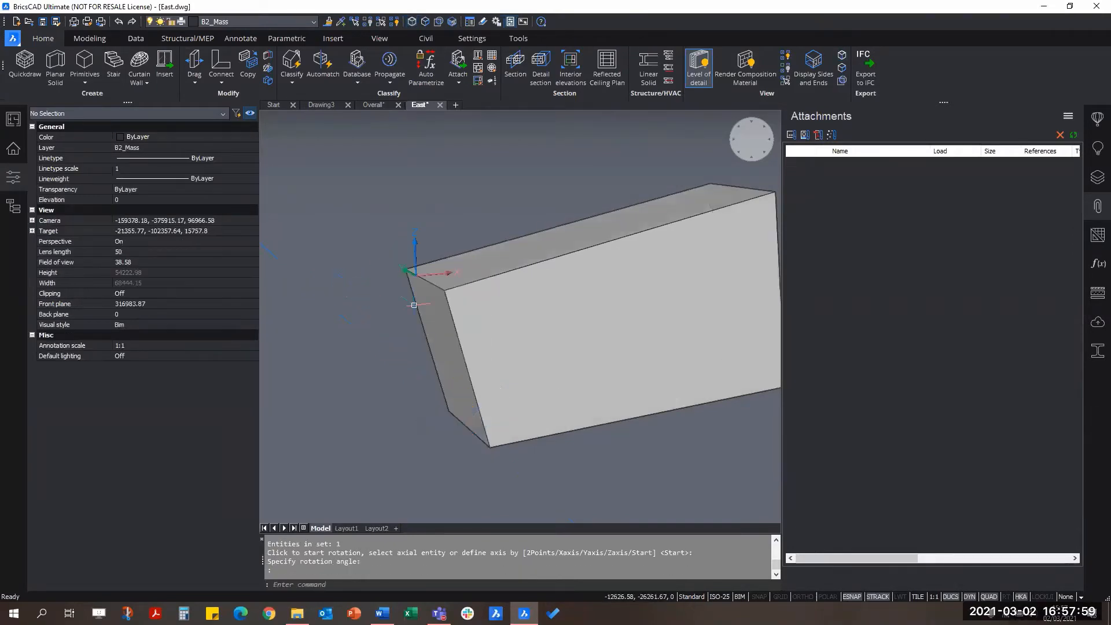
{"action": "key", "text": "Escape"}
{"action": "key", "text": "Escape"}
Turn on boundary detection for selecting the closed regions on the underside of the building mass
{"action": "mouse_move", "coordinate": [650, 401]}
{"action": "middle_mouse_down", "text": "shift"}
{"action": "mouse_move", "coordinate": [618, 394]}
{"action": "mouse_move", "coordinate": [648, 399]}
{"action": "middle_mouse_up", "text": "shift"}
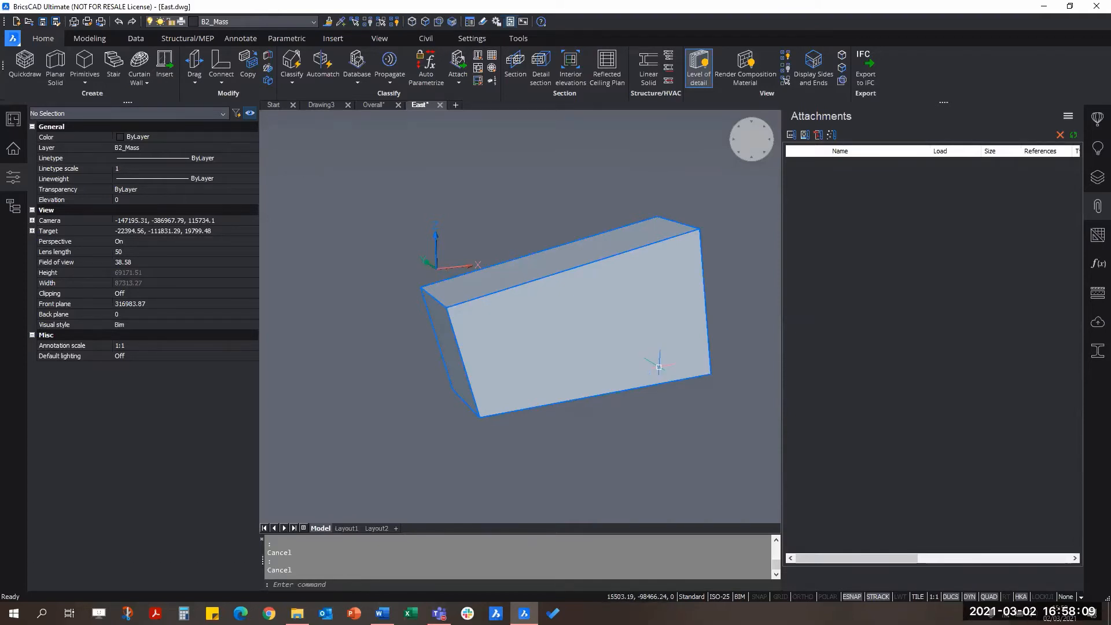
{"action": "middle_click_drag", "start_coordinate": [676, 415], "coordinate": [648, 454]}
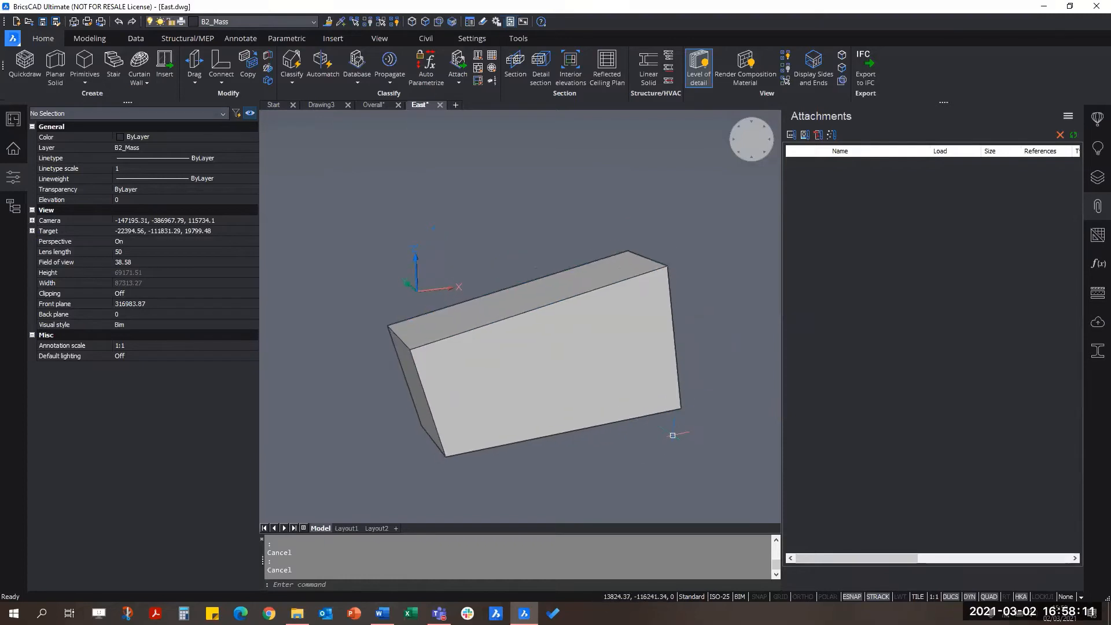
{"action": "middle_click_drag", "start_coordinate": [720, 417], "coordinate": [683, 374], "text": "shift"}
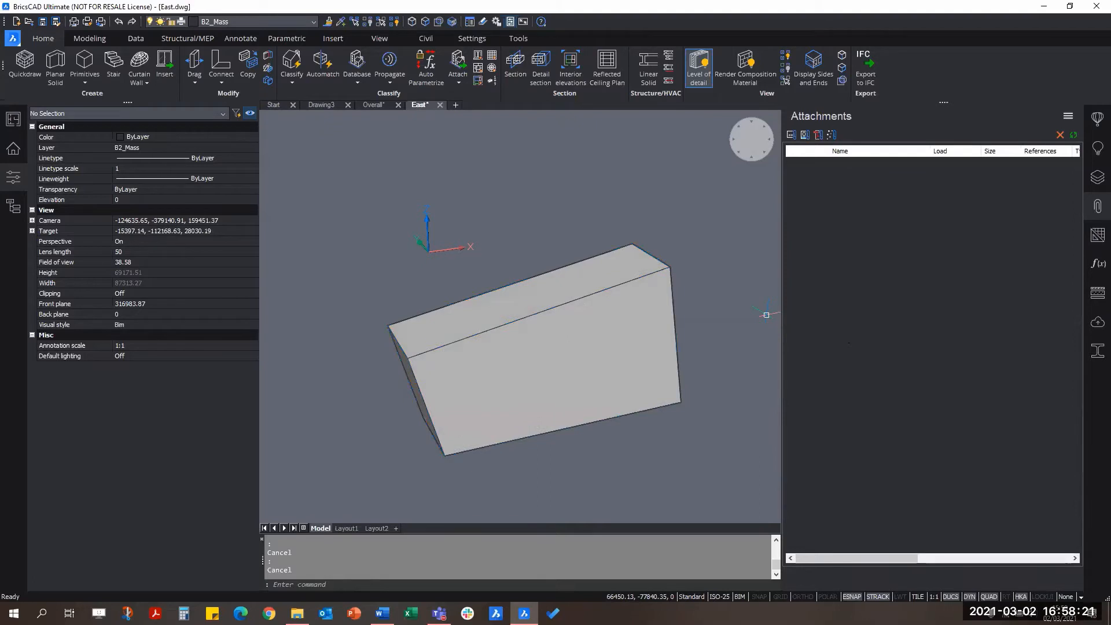
{"action": "middle_click_drag", "start_coordinate": [504, 393], "coordinate": [501, 307], "text": "shift"}
{"action": "middle_click_drag", "start_coordinate": [639, 406], "coordinate": [614, 463], "text": "shift"}
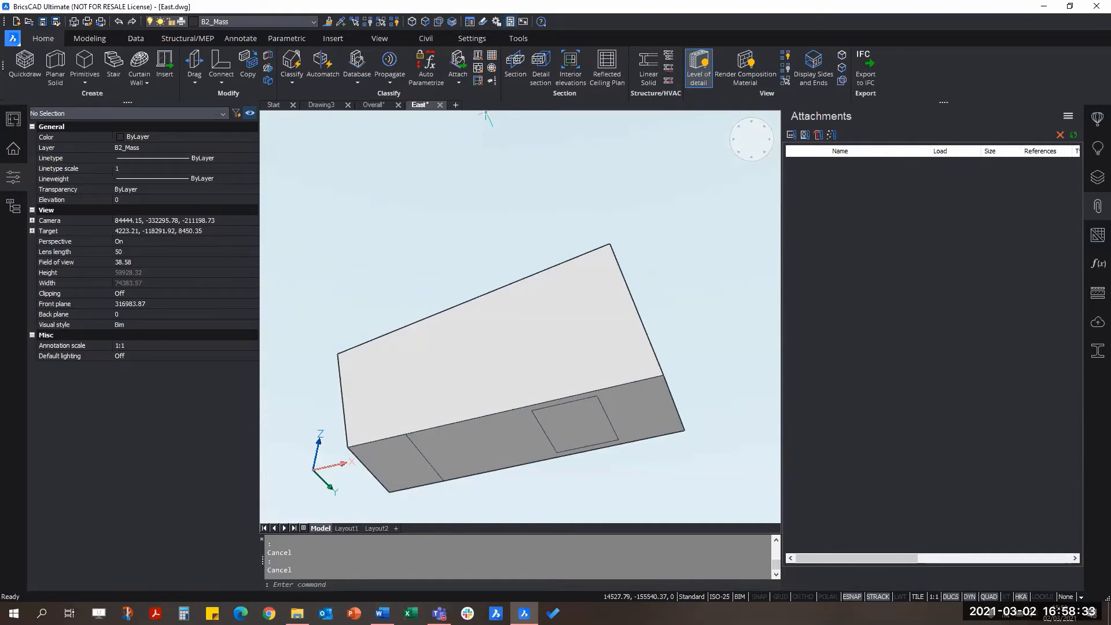
{"action": "left_click", "coordinate": [440, 24]}
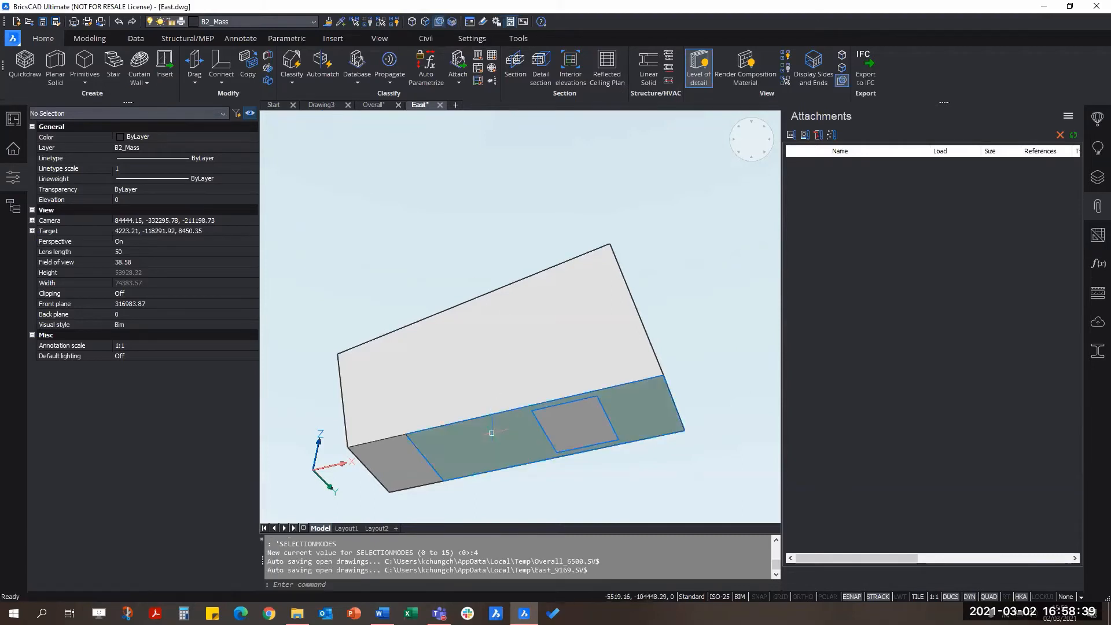
{"action": "scroll", "coordinate": [457, 452], "scroll_direction": "up", "scroll_amount": 2}
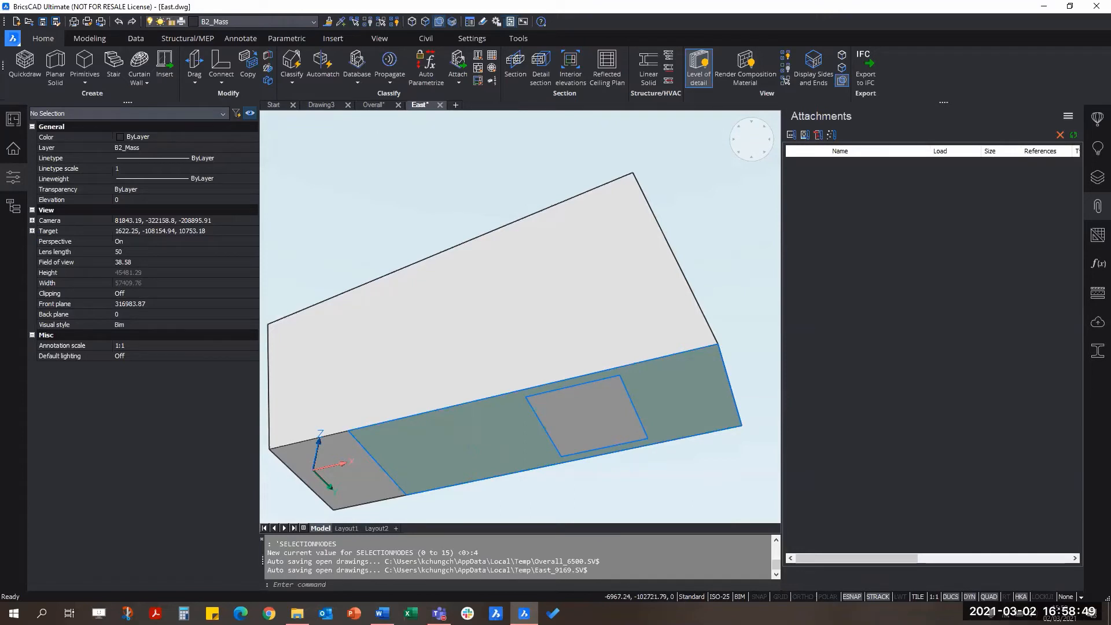
Push the large underside region surrounding the small rectangle 5500 up into the building mass, leaving the rectangle and end strip projecting
{"action": "mouse_move", "coordinate": [467, 441]}
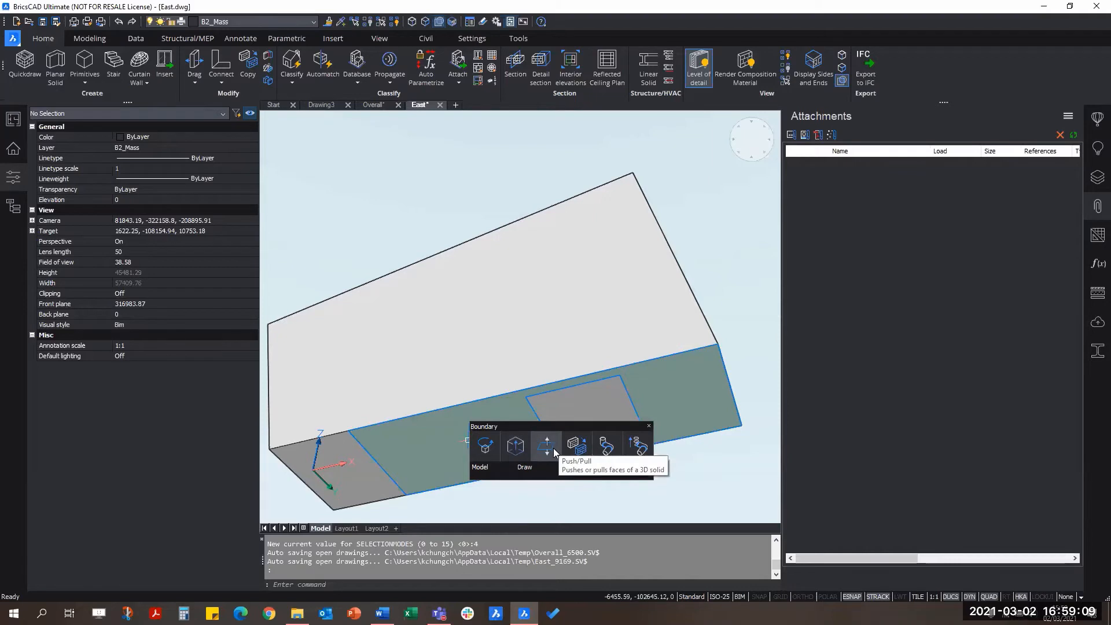
{"action": "mouse_move", "coordinate": [492, 472]}
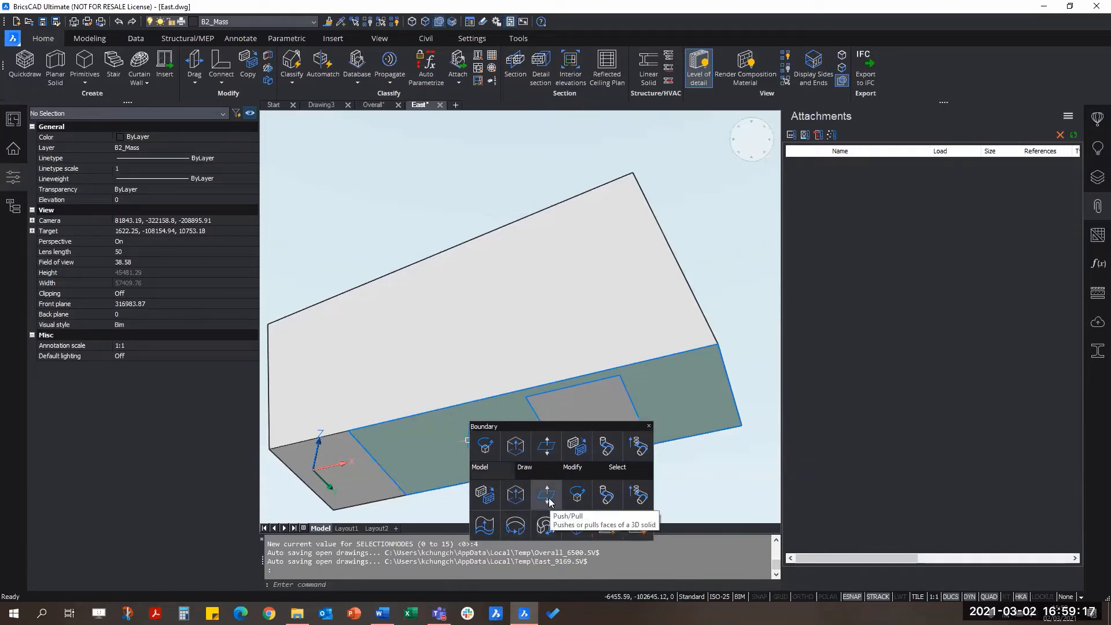
{"action": "left_click", "coordinate": [547, 496]}
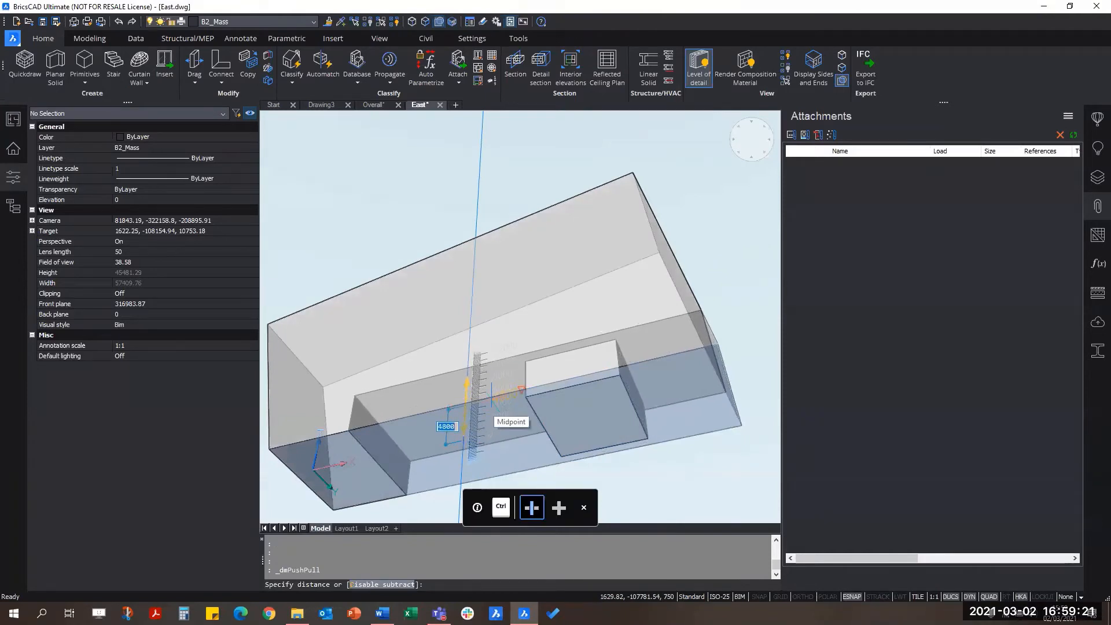
{"action": "type", "text": "5500"}
{"action": "key", "text": "Return"}
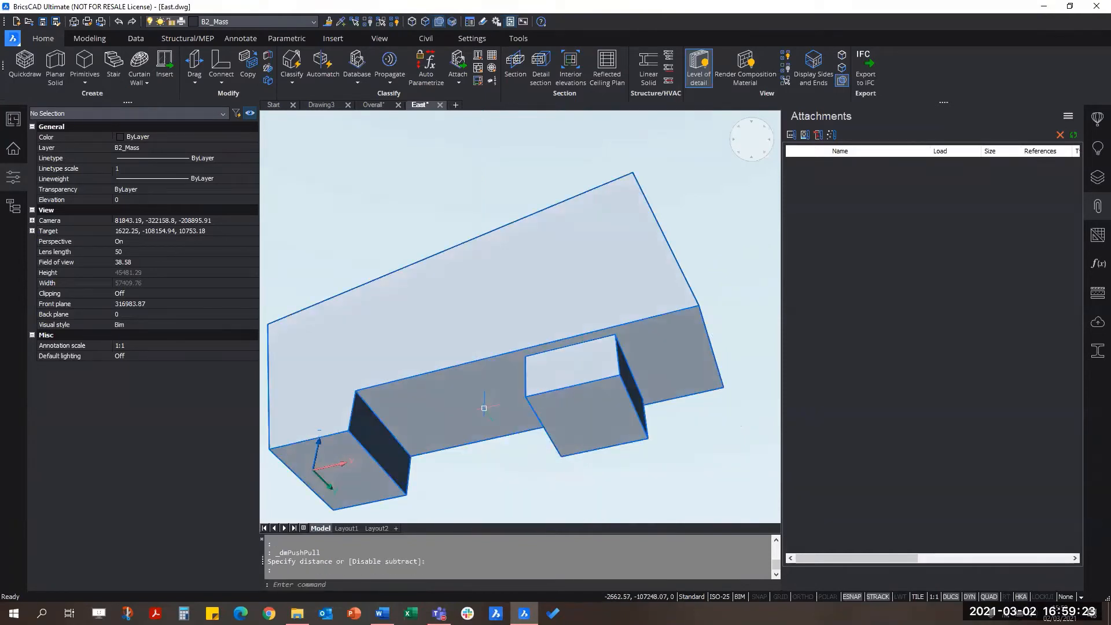
Try rotating the taller end face of the building mass by 20° about its bottom edge, and undo the rotation
{"action": "scroll", "coordinate": [492, 407], "scroll_direction": "down", "scroll_amount": 3}
{"action": "middle_click_drag", "start_coordinate": [471, 238], "coordinate": [526, 376], "text": "shift"}
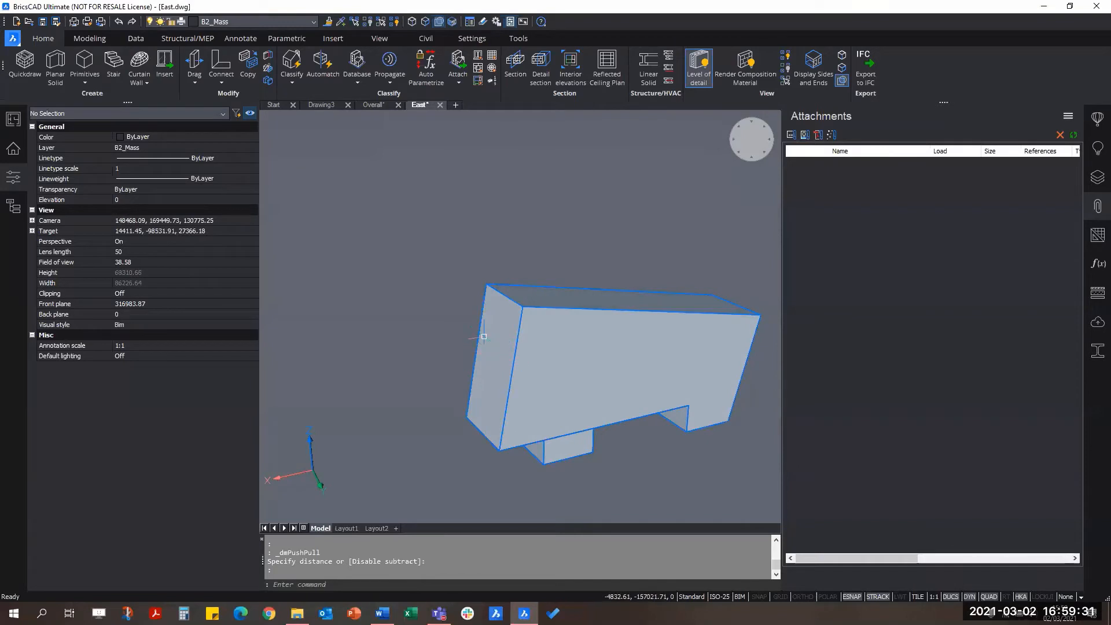
{"action": "scroll", "coordinate": [484, 336], "scroll_direction": "up", "scroll_amount": 3}
{"action": "left_click", "coordinate": [502, 347]}
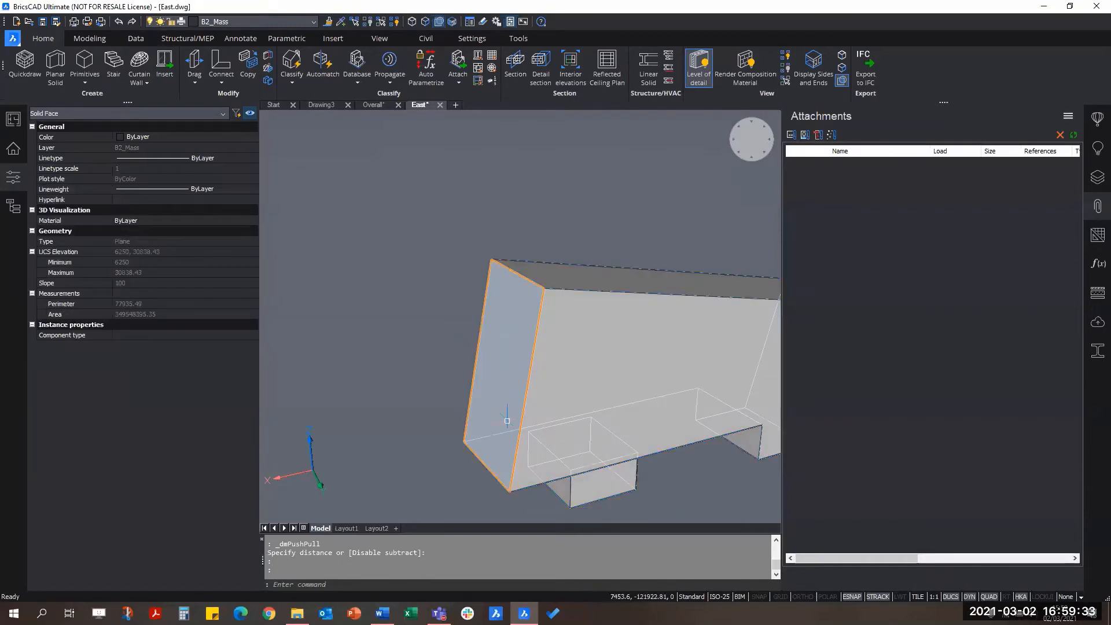
{"action": "mouse_move", "coordinate": [507, 421]}
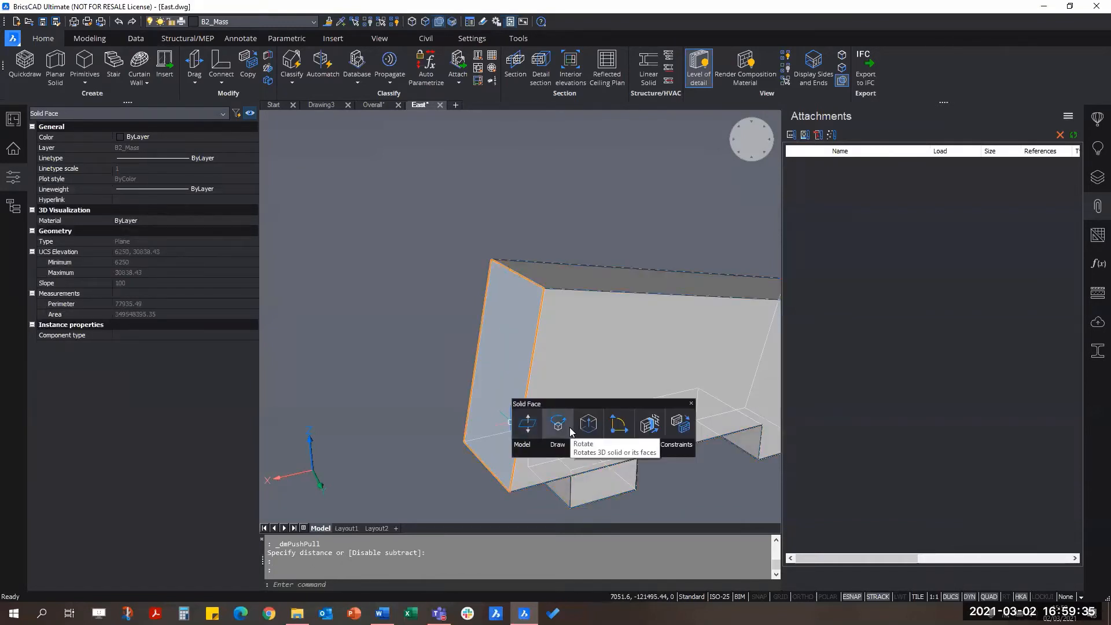
{"action": "left_click", "coordinate": [571, 431]}
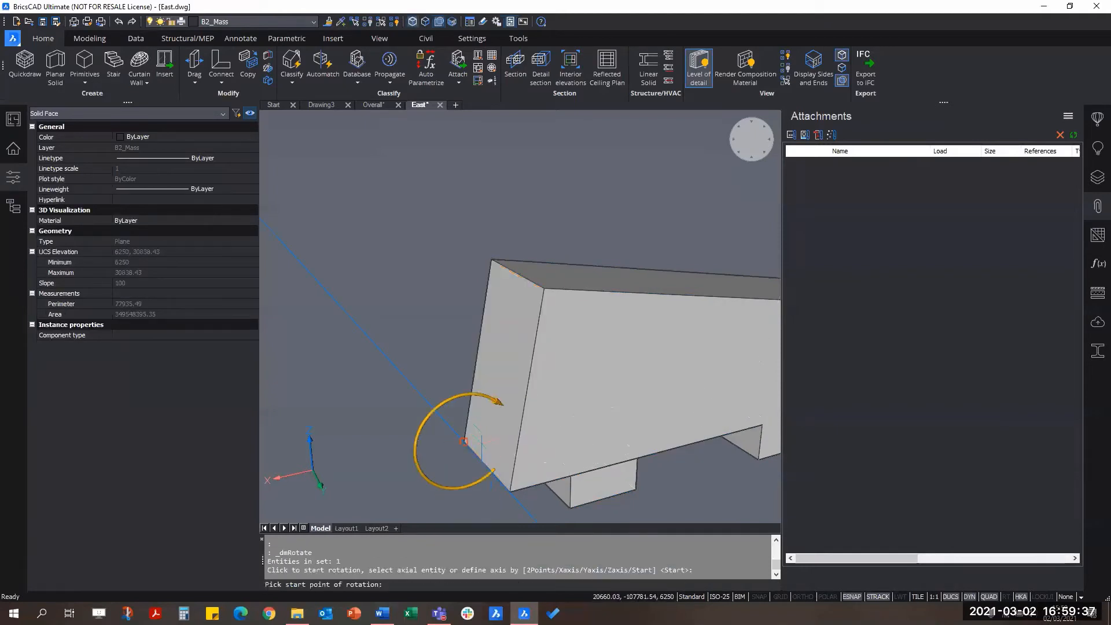
{"action": "left_click", "coordinate": [481, 458]}
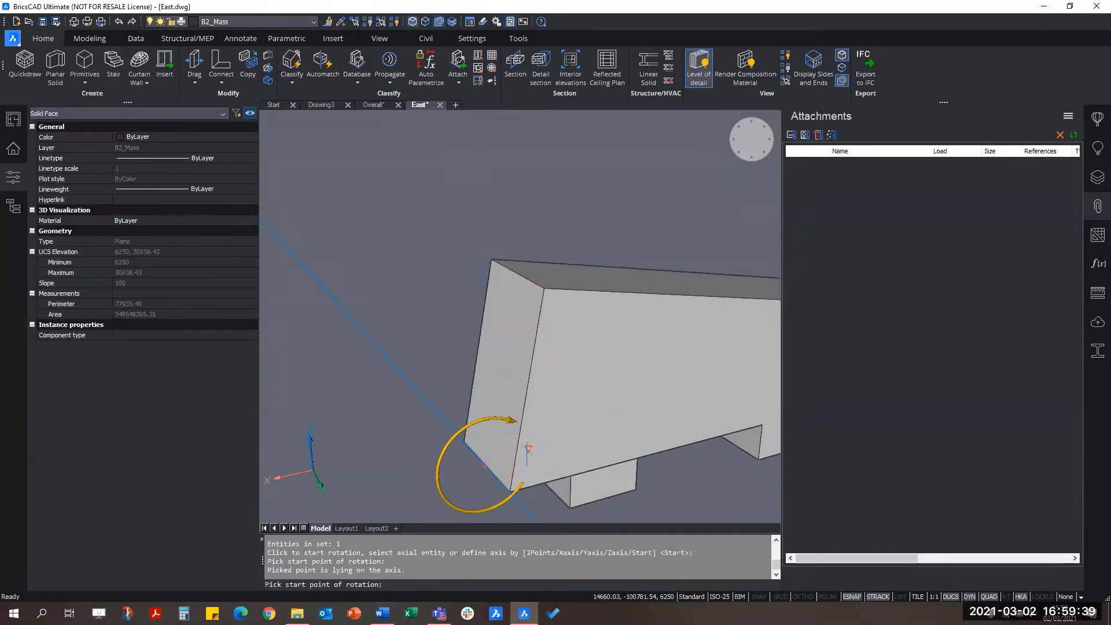
{"action": "left_click", "coordinate": [491, 441]}
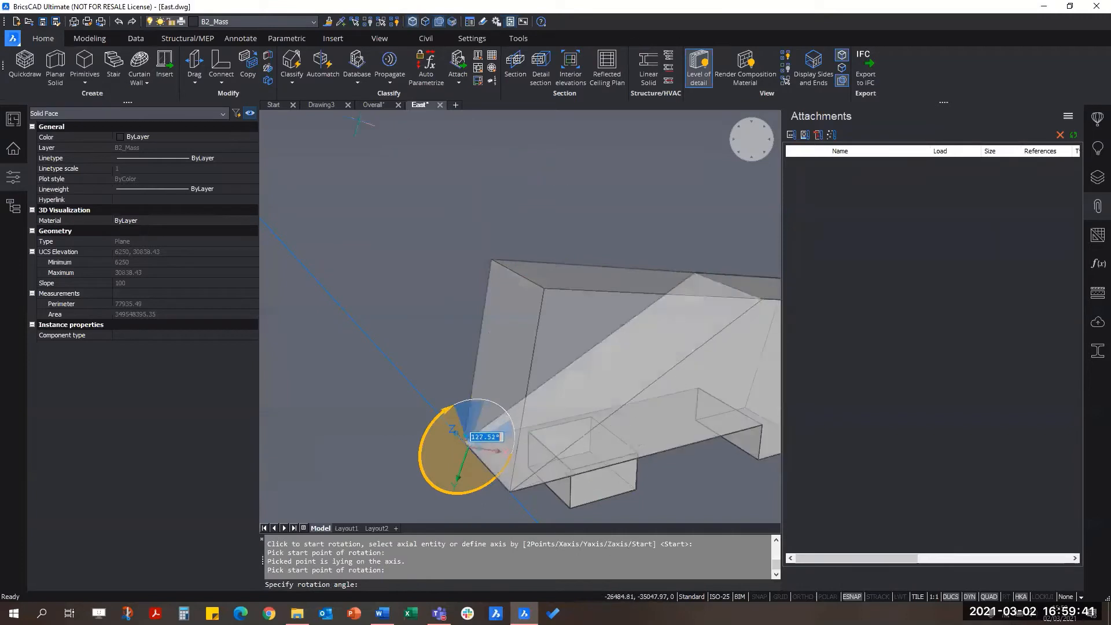
{"action": "scroll", "coordinate": [382, 321], "scroll_direction": "down", "scroll_amount": 5}
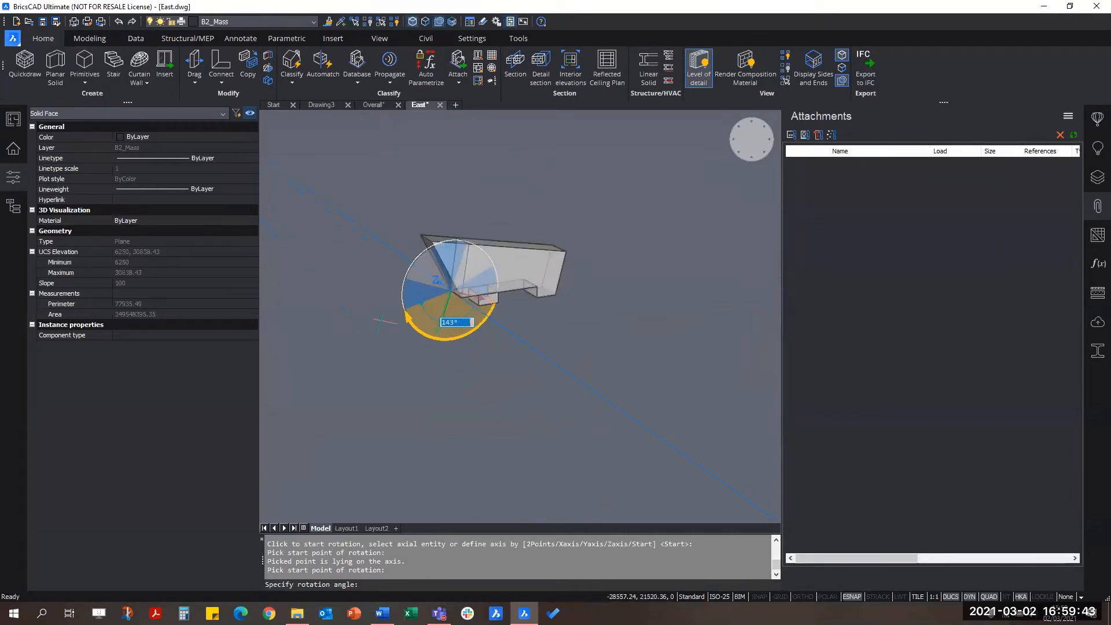
{"action": "type", "text": "20"}
{"action": "key", "text": "Return"}
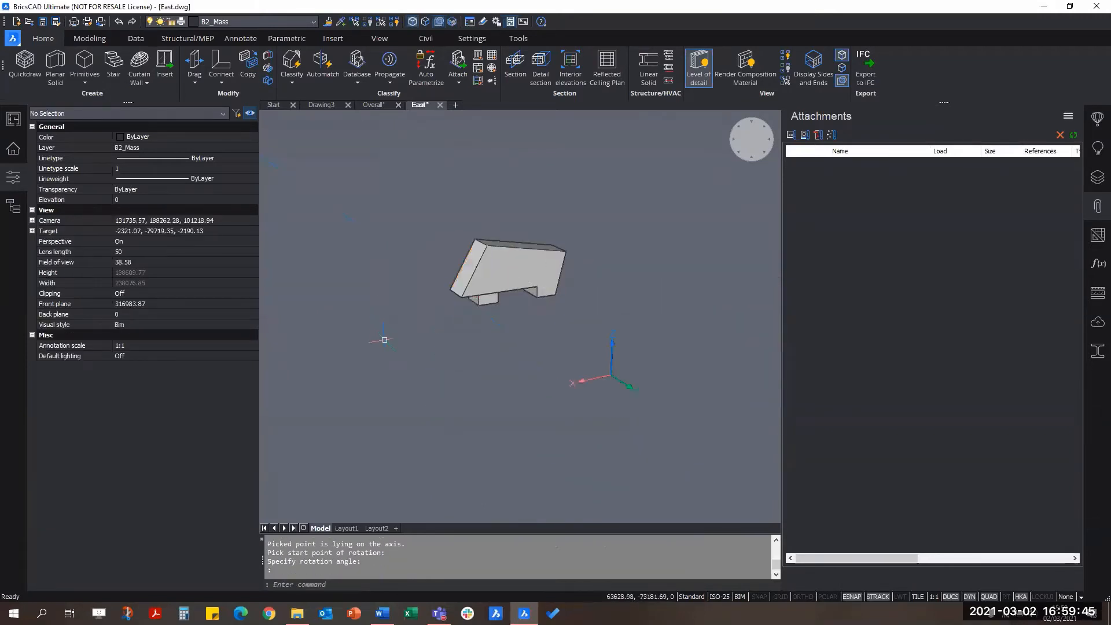
{"action": "key", "text": "ctrl+z"}
Rotate the taller end face outward by 30° about its bottom edge, with entity snaps turned off
{"action": "scroll", "coordinate": [463, 363], "scroll_direction": "up", "scroll_amount": 2}
{"action": "left_click", "coordinate": [511, 386]}
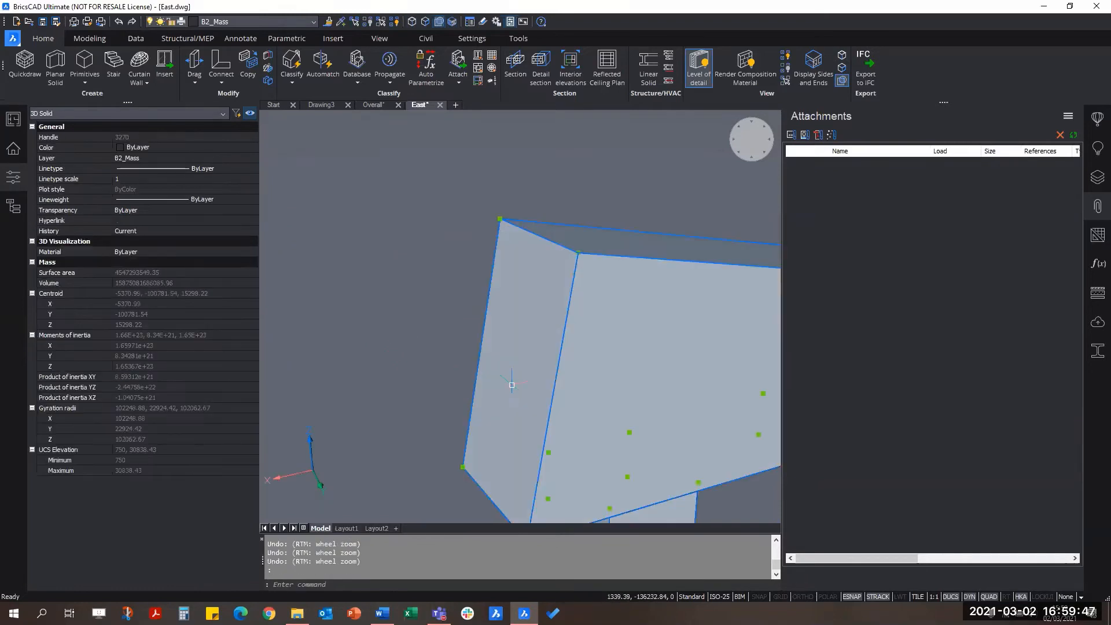
{"action": "key", "text": "Escape"}
{"action": "scroll", "coordinate": [511, 388], "scroll_direction": "down", "scroll_amount": 2}
{"action": "left_click", "coordinate": [507, 390], "text": "ctrl"}
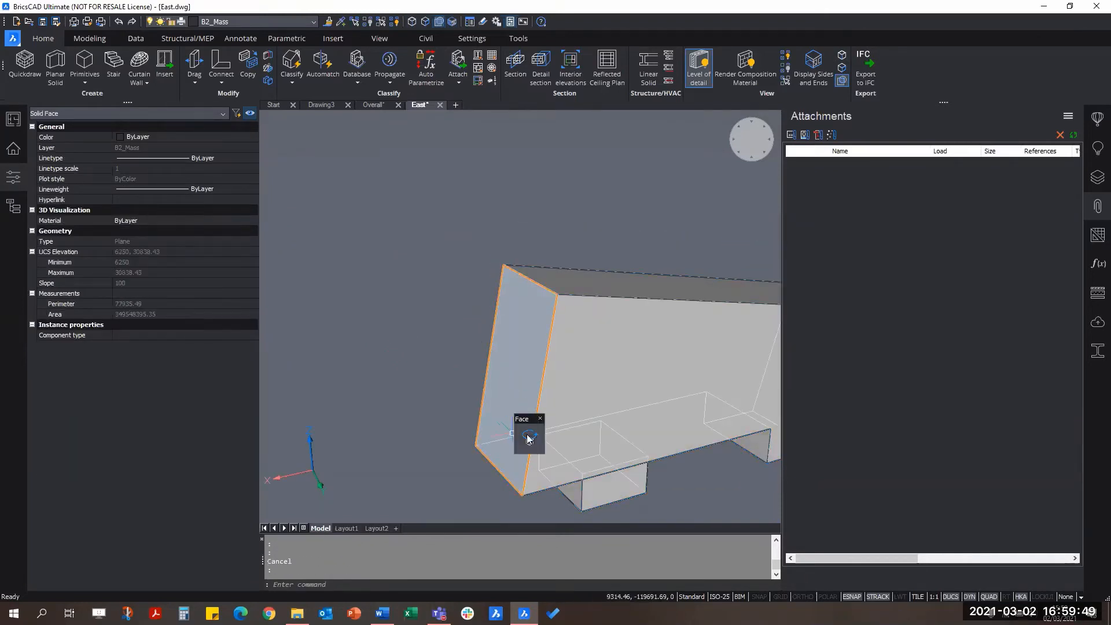
{"action": "left_click", "coordinate": [528, 439]}
{"action": "left_click", "coordinate": [501, 470]}
{"action": "scroll", "coordinate": [547, 400], "scroll_direction": "down", "scroll_amount": 1}
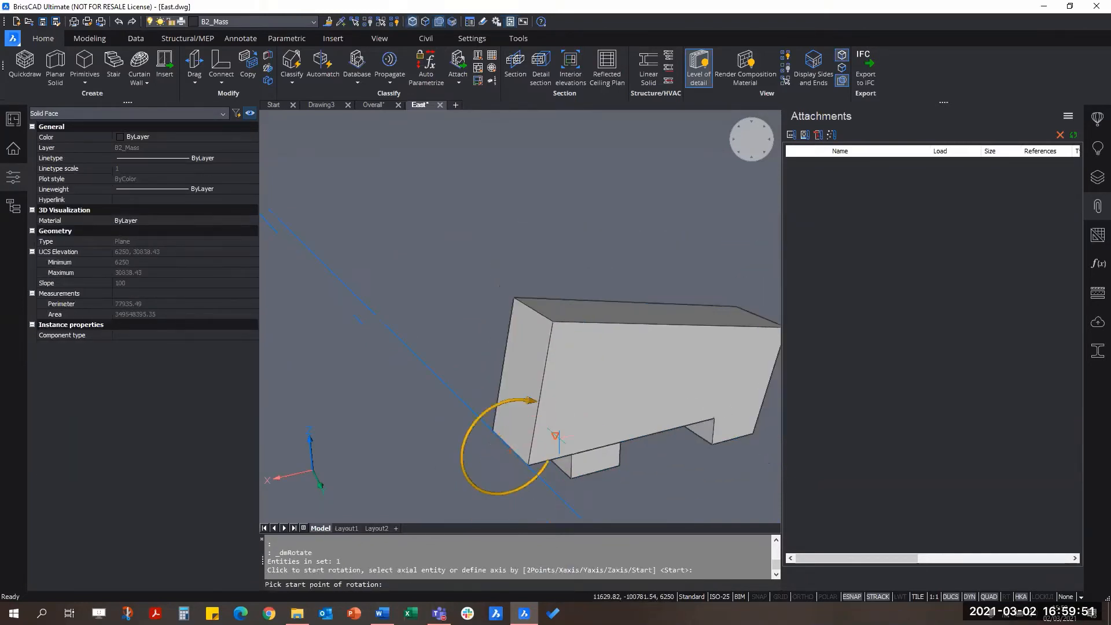
{"action": "key", "text": "F3"}
{"action": "left_click", "coordinate": [621, 519]}
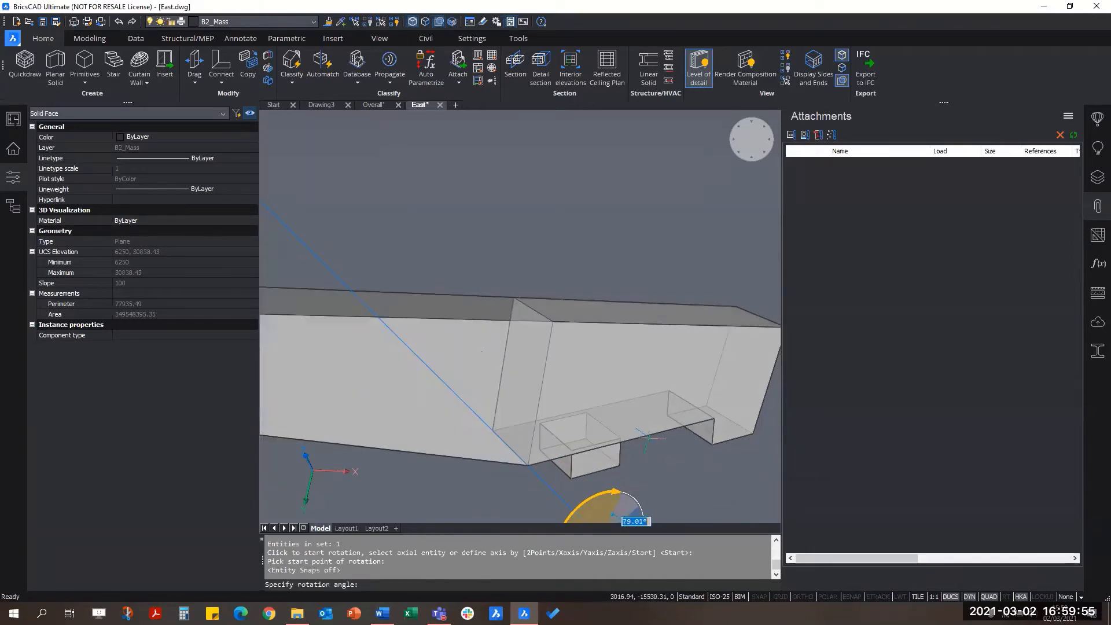
{"action": "scroll", "coordinate": [703, 482], "scroll_direction": "down", "scroll_amount": 2}
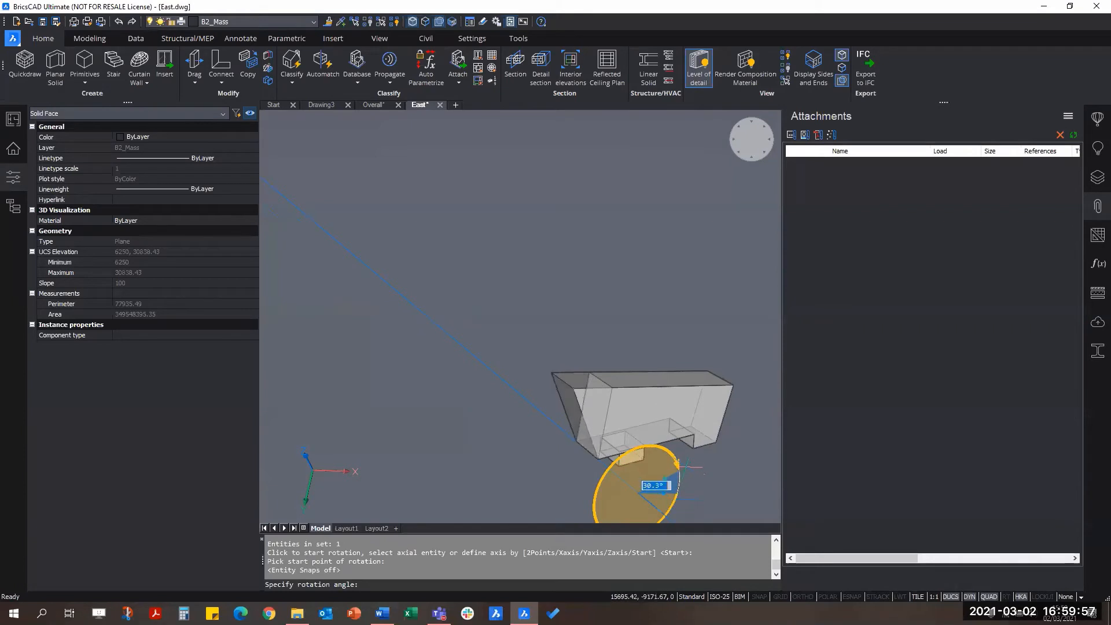
{"action": "type", "text": "30"}
{"action": "key", "text": "Return"}
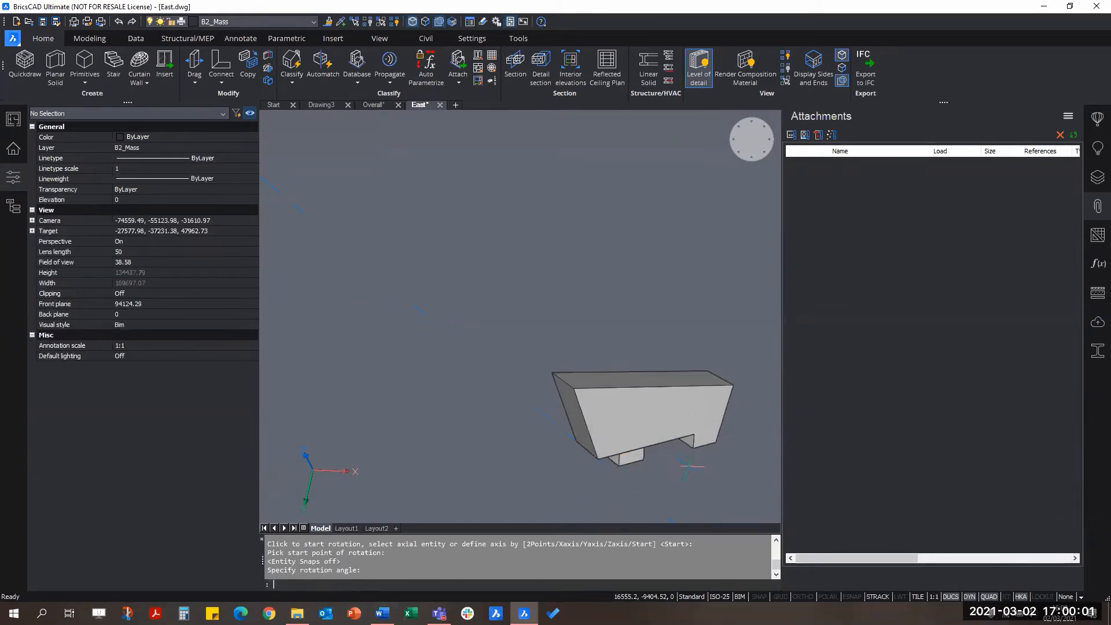
{"action": "scroll", "coordinate": [687, 471], "scroll_direction": "up", "scroll_amount": 3}
{"action": "key", "text": "Escape"}
{"action": "scroll", "coordinate": [383, 354], "scroll_direction": "down", "scroll_amount": 2}
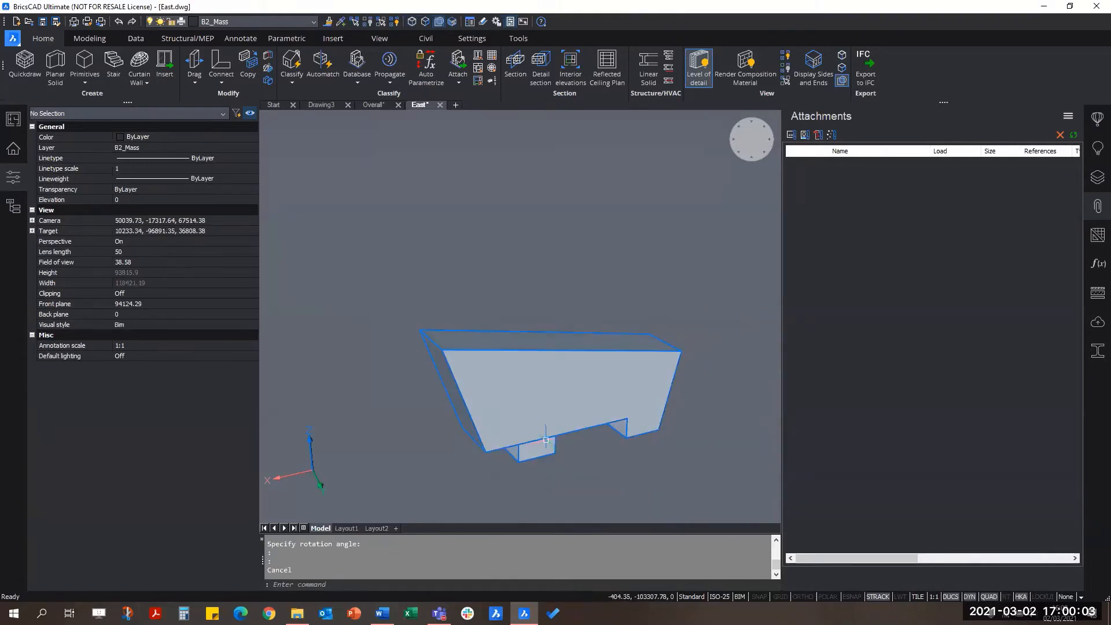
{"action": "middle_click_drag", "start_coordinate": [525, 409], "coordinate": [548, 456], "text": "shift"}
{"action": "scroll", "coordinate": [548, 456], "scroll_direction": "up", "scroll_amount": 3}
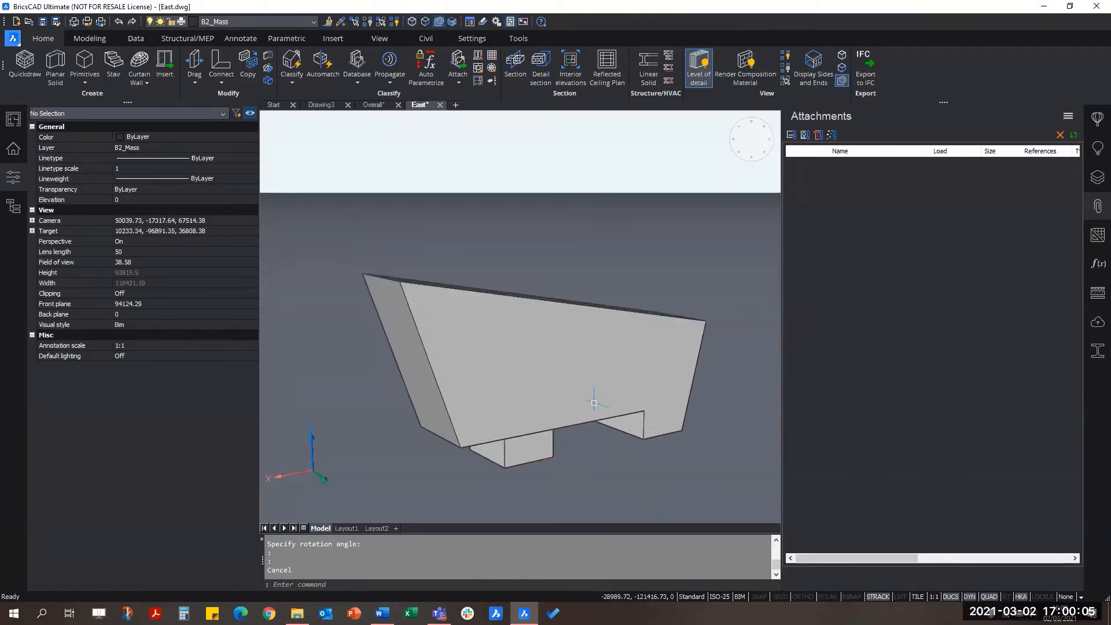
Turn entity snaps back on
{"action": "key", "text": "F3"}
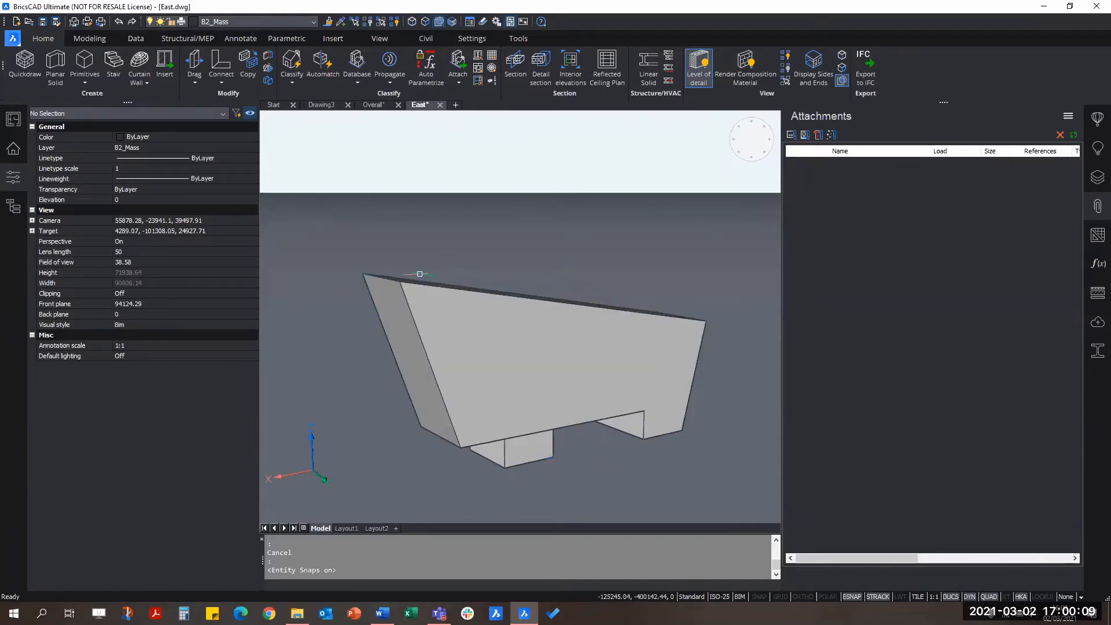
{"action": "left_click", "coordinate": [851, 599]}
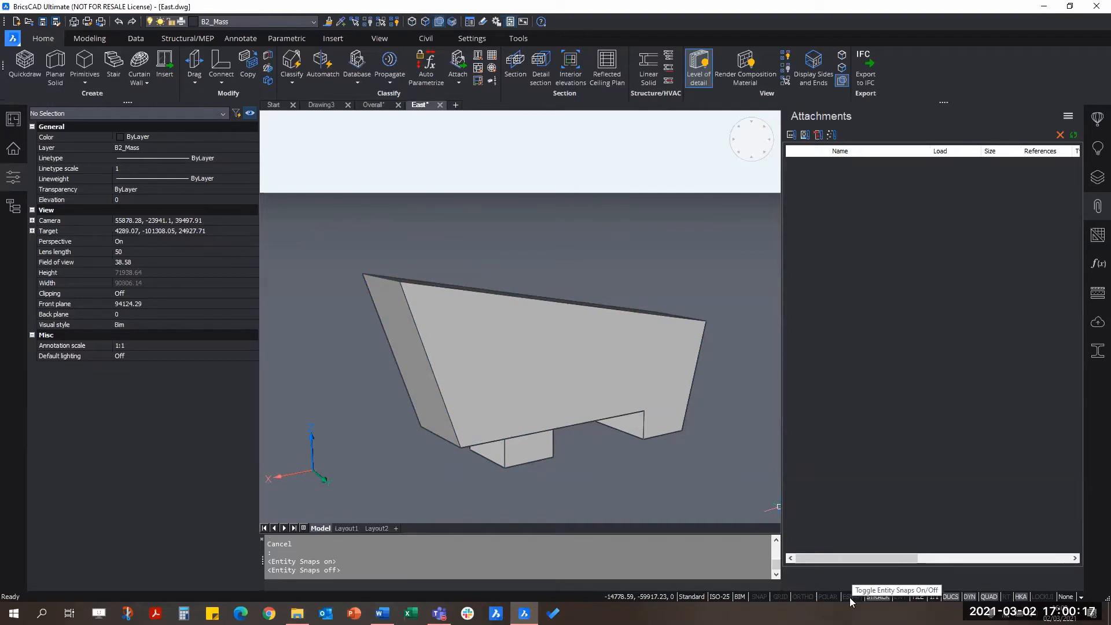
{"action": "left_click", "coordinate": [850, 600]}
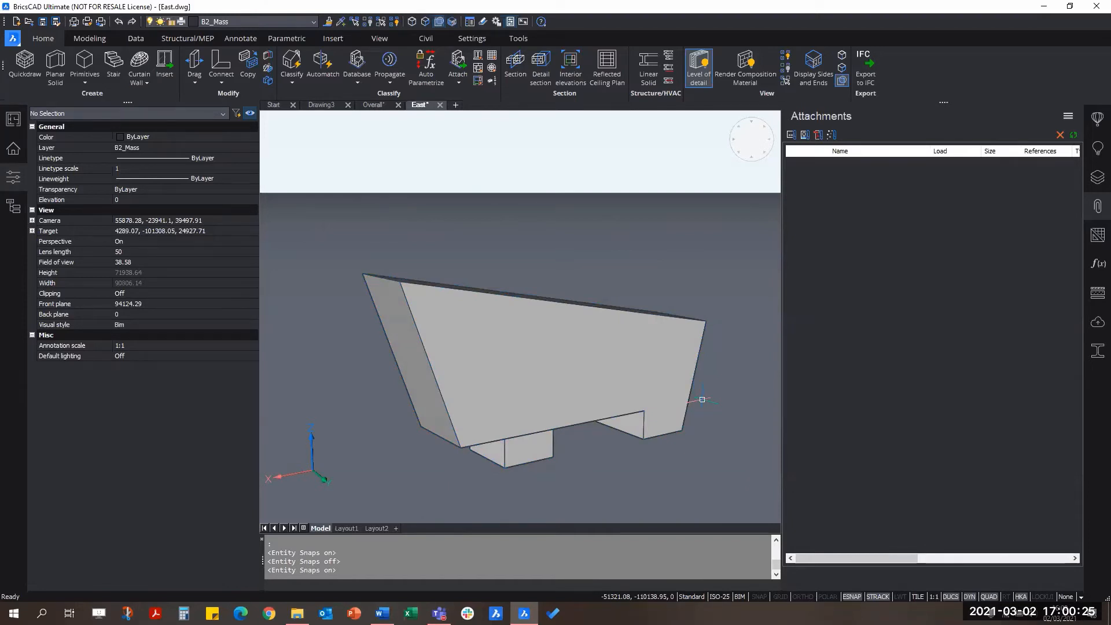
{"action": "key", "text": "Escape"}
{"action": "key", "text": "Escape"}
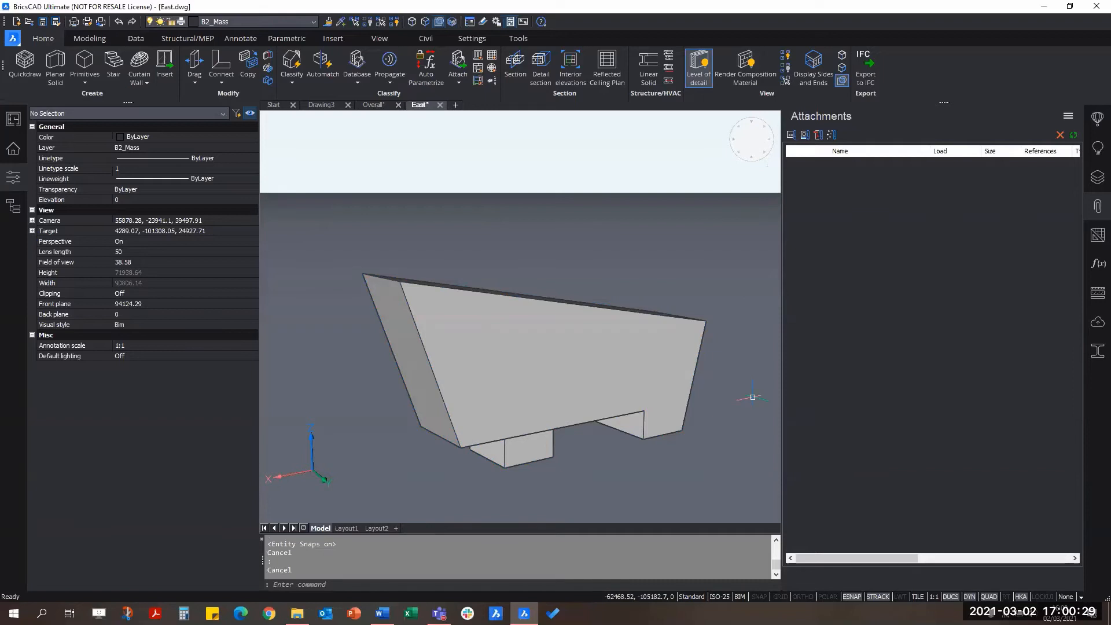
Place a clipping section plane parallel to the long side face, cutting lengthwise about 7630 into the building mass
{"action": "middle_click_drag", "start_coordinate": [508, 300], "coordinate": [527, 336], "text": "shift"}
{"action": "left_click", "coordinate": [528, 335]}
{"action": "middle_click_drag", "start_coordinate": [474, 273], "coordinate": [531, 372], "text": "shift"}
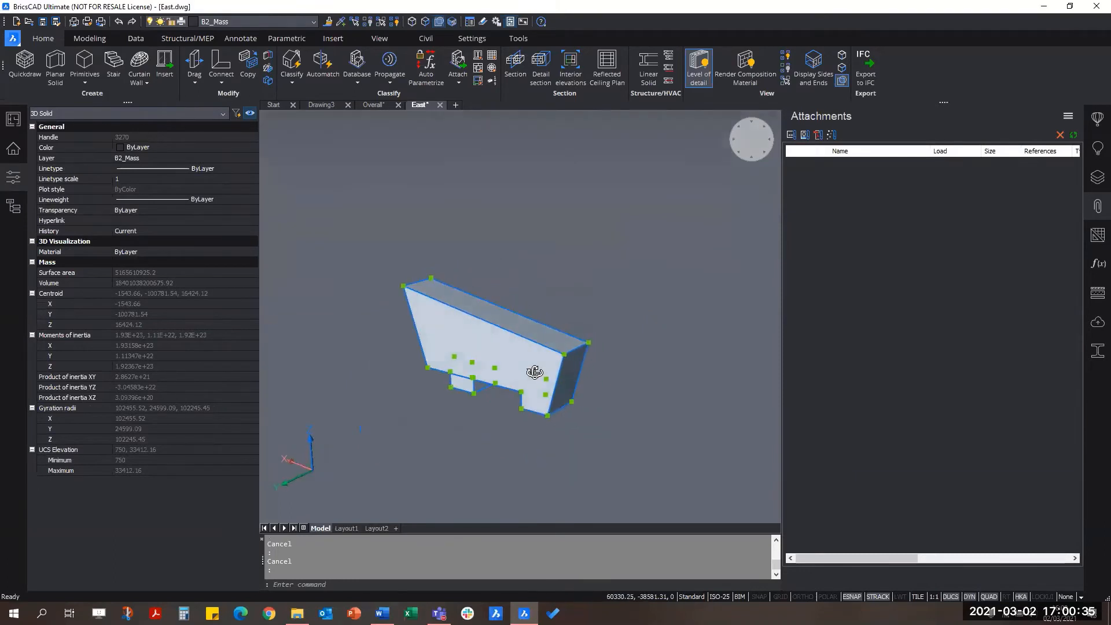
{"action": "scroll", "coordinate": [405, 286], "scroll_direction": "up", "scroll_amount": 2}
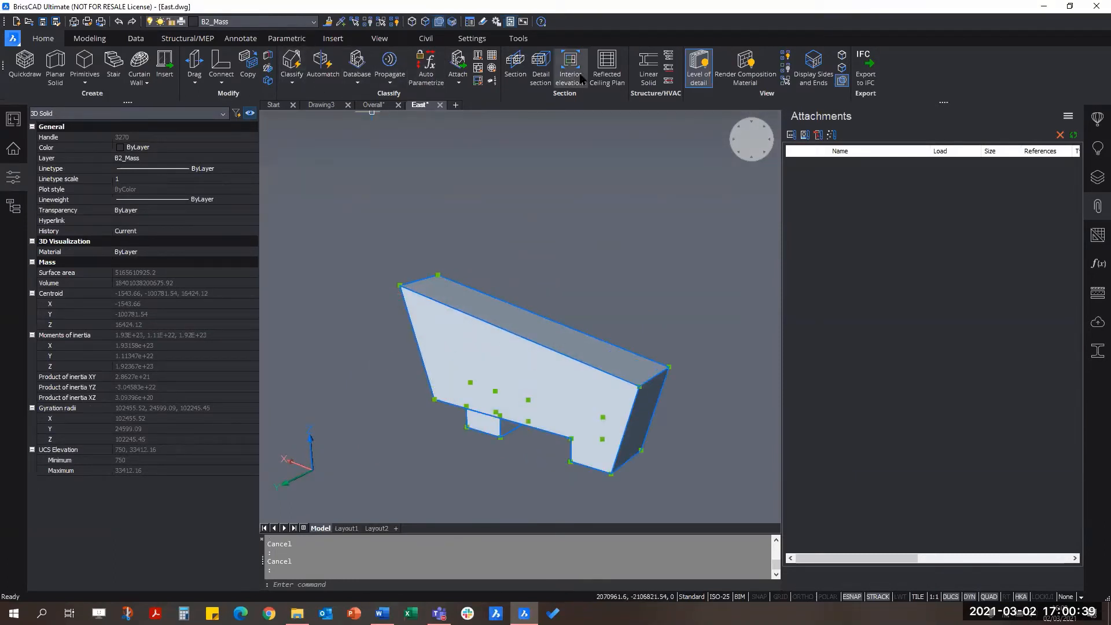
{"action": "left_click", "coordinate": [515, 65]}
{"action": "scroll", "coordinate": [660, 476], "scroll_direction": "up", "scroll_amount": 2}
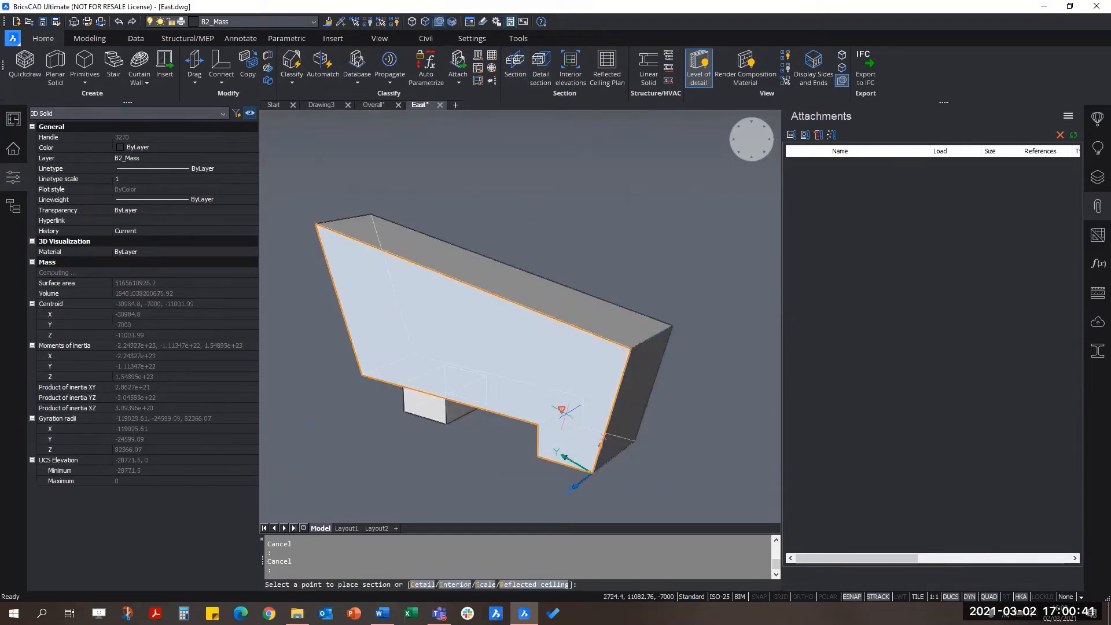
{"action": "left_click", "coordinate": [564, 412]}
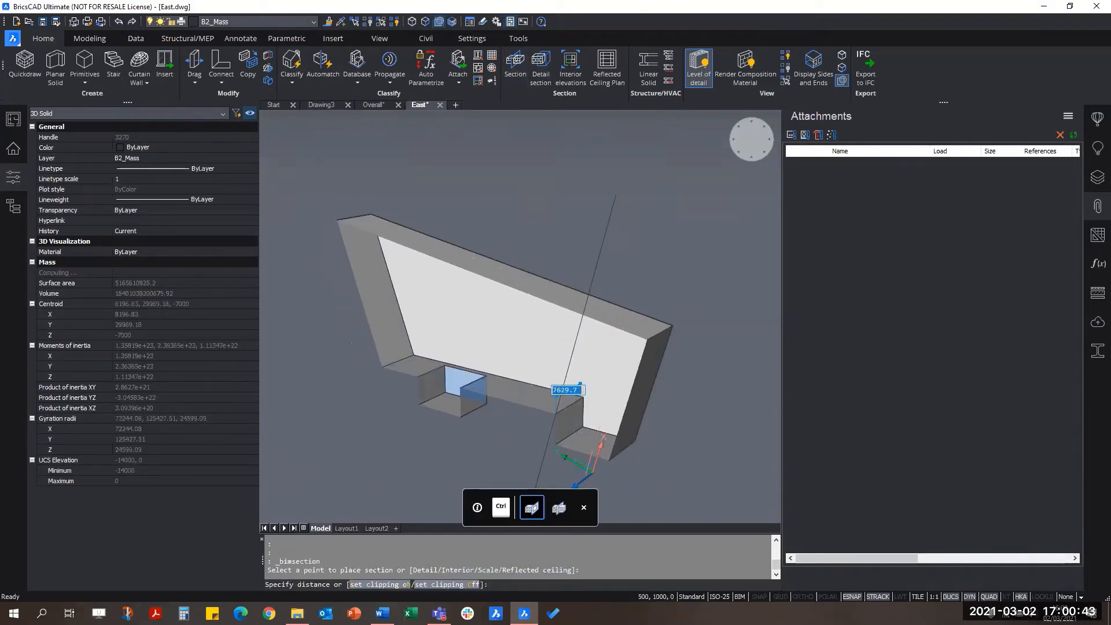
{"action": "left_click", "coordinate": [581, 385]}
{"action": "scroll", "coordinate": [596, 327], "scroll_direction": "up", "scroll_amount": 5}
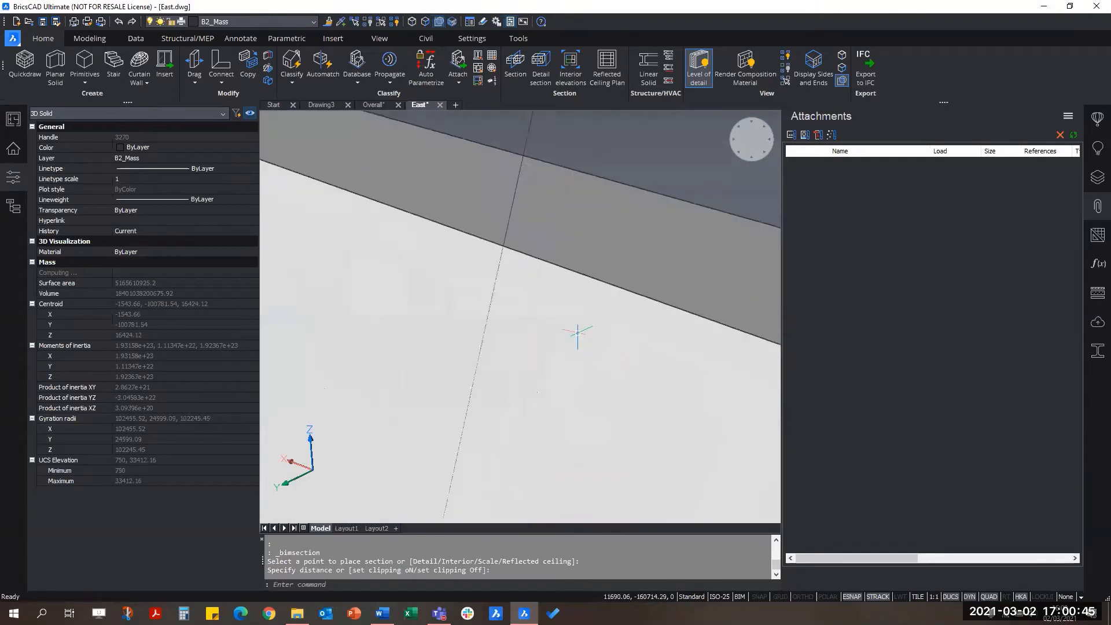
{"action": "scroll", "coordinate": [566, 280], "scroll_direction": "up", "scroll_amount": 5}
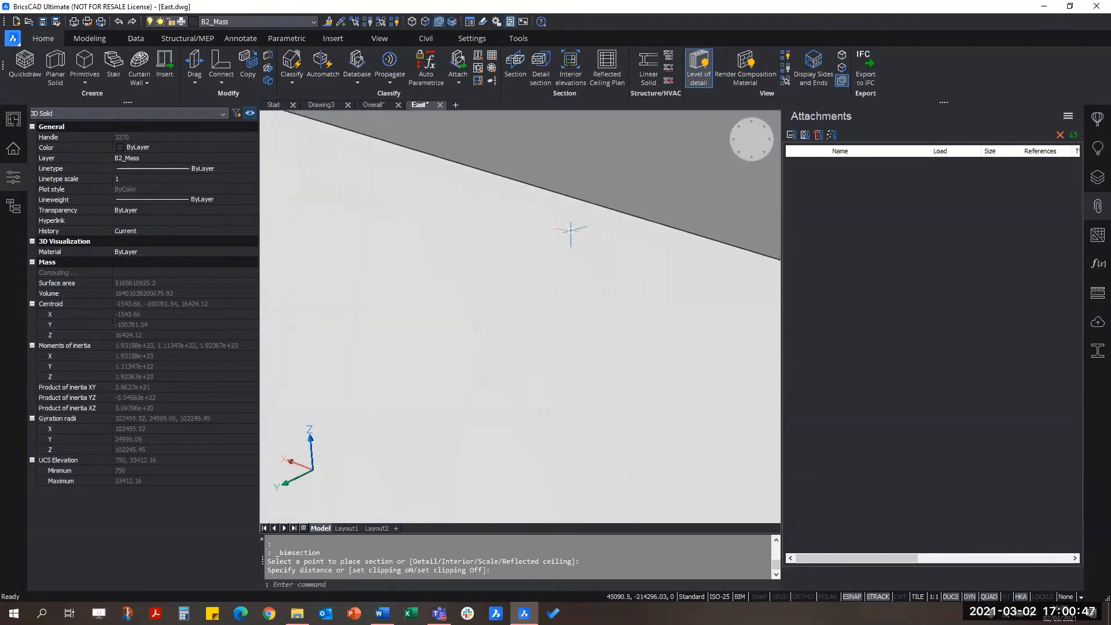
Erase the section plane just placed through the building mass
{"action": "scroll", "coordinate": [571, 231], "scroll_direction": "down", "scroll_amount": 10}
{"action": "middle_click_drag", "start_coordinate": [537, 337], "coordinate": [673, 346], "text": "shift"}
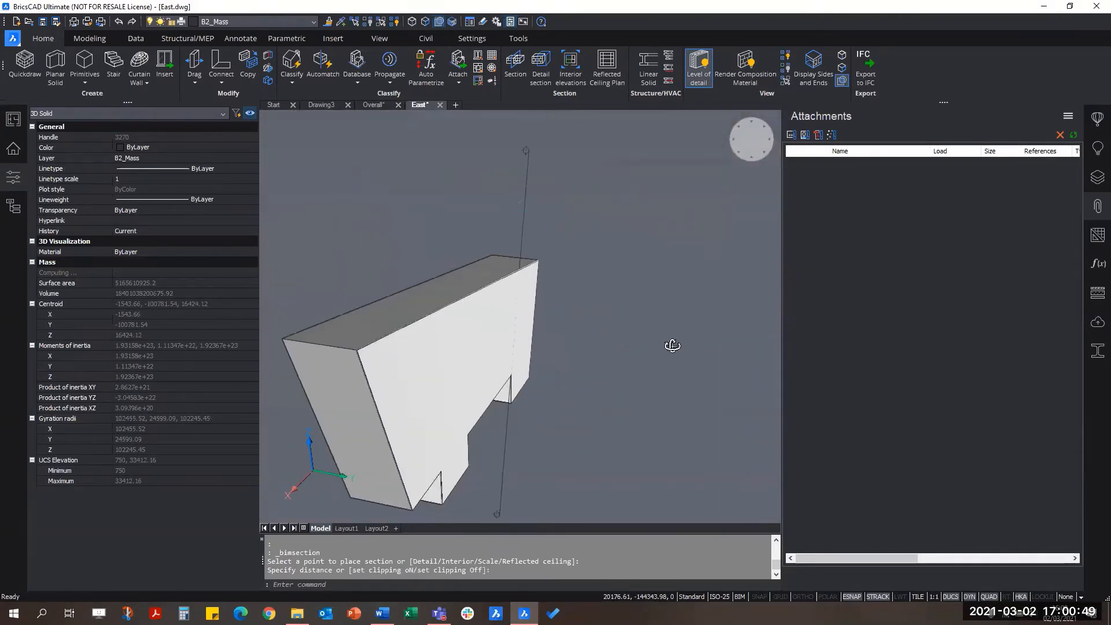
{"action": "left_click_drag", "start_coordinate": [556, 194], "coordinate": [463, 232]}
{"action": "type", "text": "e"}
{"action": "key", "text": "Return"}
{"action": "scroll", "coordinate": [547, 267], "scroll_direction": "down", "scroll_amount": 3}
{"action": "key", "text": "Escape"}
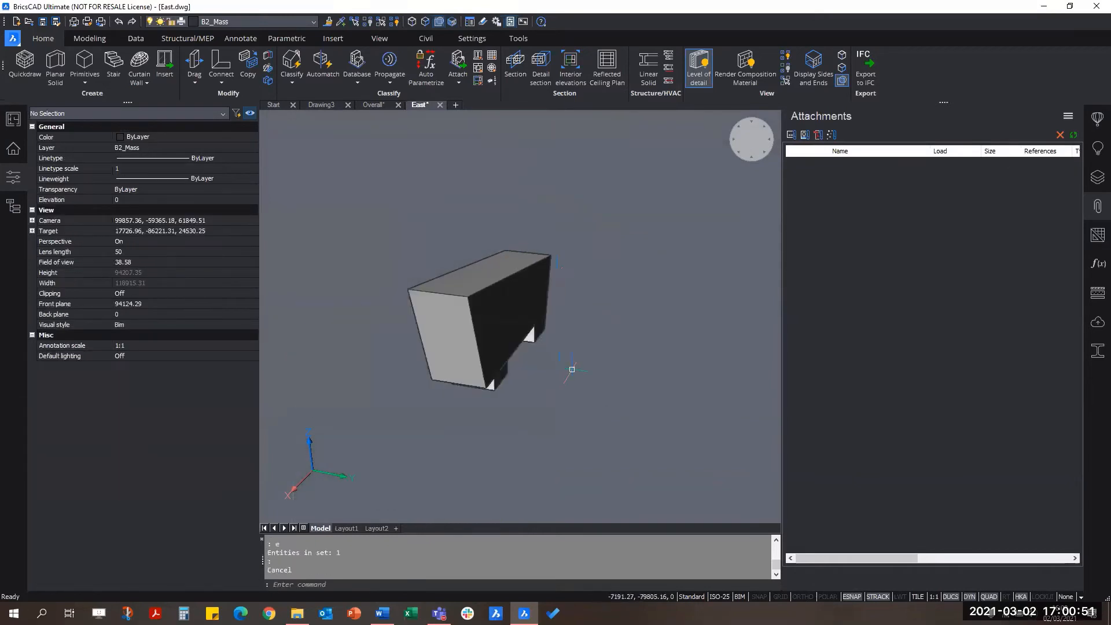
Place a section plane from the outer side of the projecting block, clipping the building mass lengthwise through its underside projections
{"action": "middle_click_drag", "start_coordinate": [572, 370], "coordinate": [516, 358], "text": "shift"}
{"action": "scroll", "coordinate": [534, 319], "scroll_direction": "up", "scroll_amount": 3}
{"action": "left_click", "coordinate": [515, 66]}
{"action": "scroll", "coordinate": [496, 464], "scroll_direction": "up", "scroll_amount": 3}
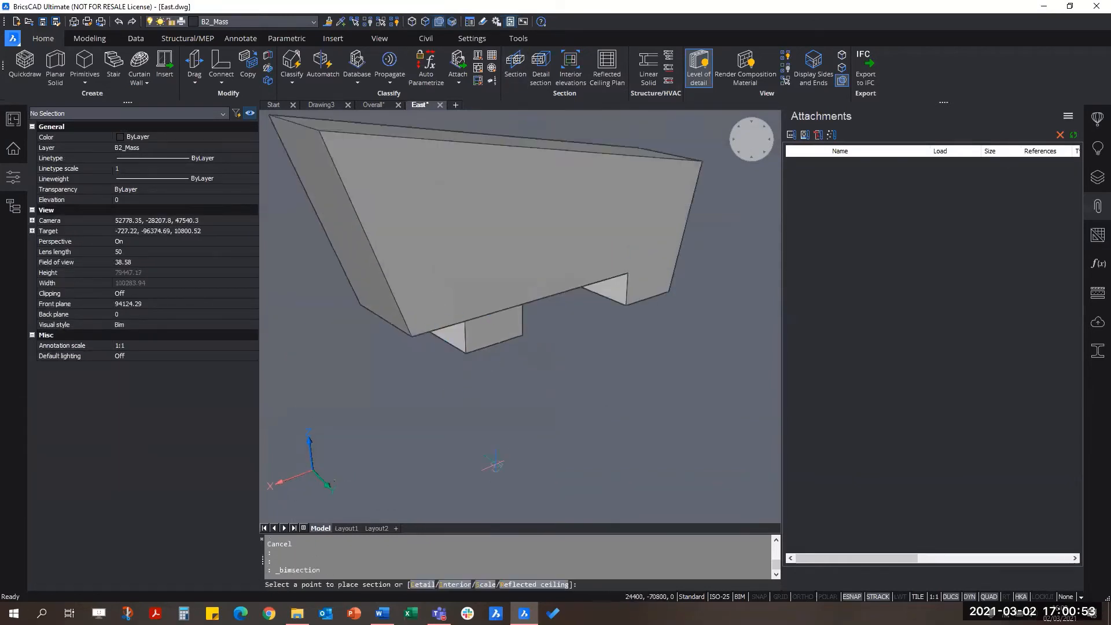
{"action": "scroll", "coordinate": [460, 274], "scroll_direction": "up", "scroll_amount": 2}
{"action": "left_click", "coordinate": [503, 349]}
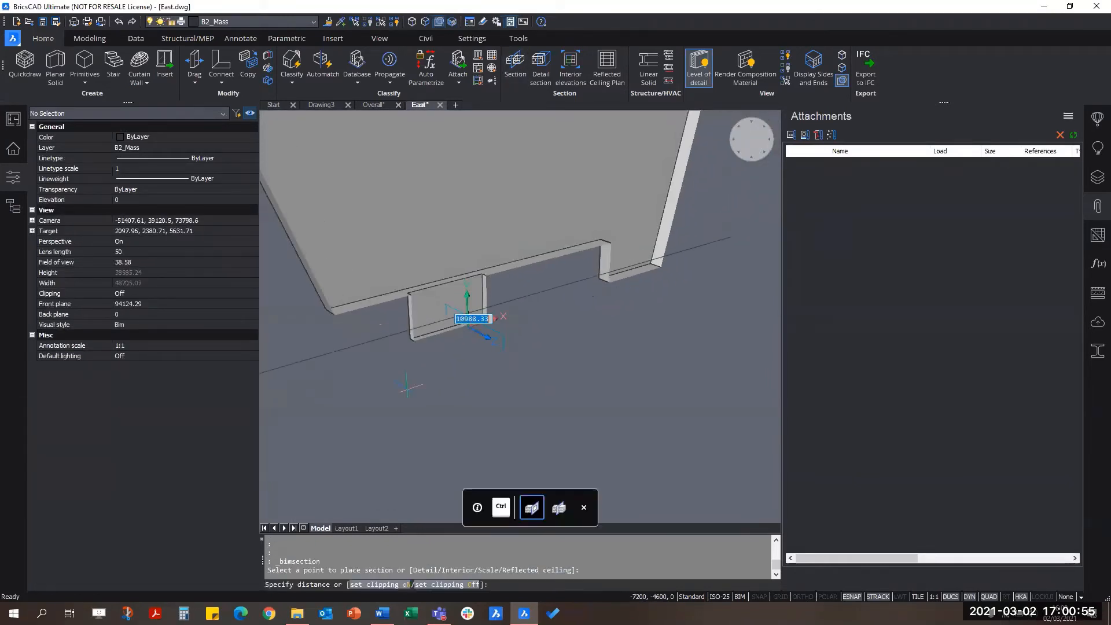
{"action": "key", "text": "Escape"}
{"action": "key", "text": "Escape"}
{"action": "scroll", "coordinate": [459, 298], "scroll_direction": "down", "scroll_amount": 3}
{"action": "scroll", "coordinate": [399, 248], "scroll_direction": "up", "scroll_amount": 5}
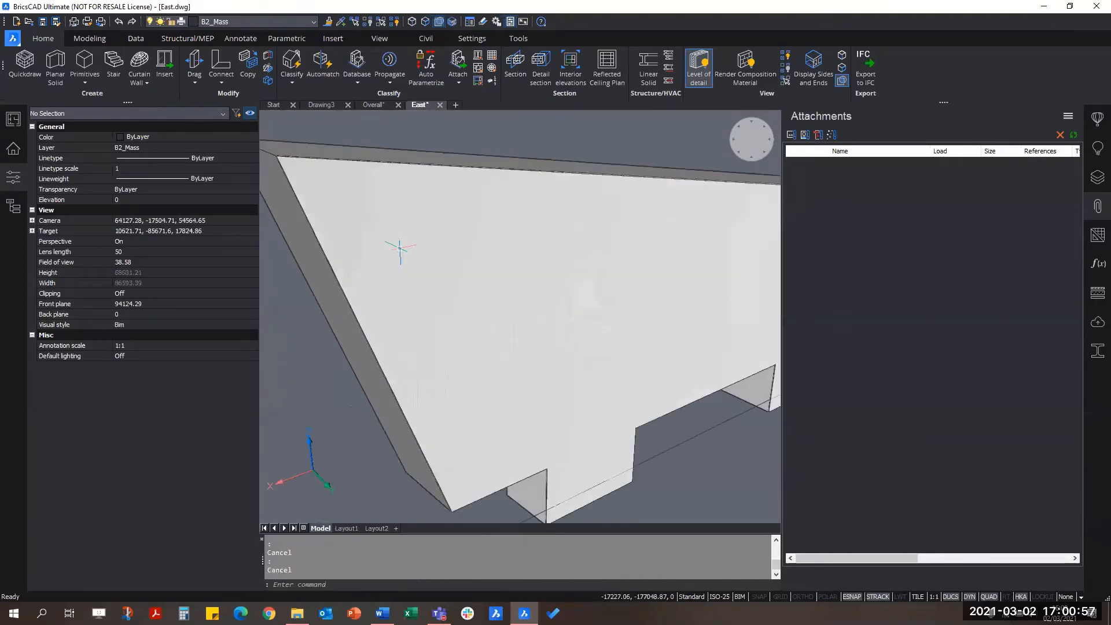
{"action": "scroll", "coordinate": [368, 248], "scroll_direction": "up", "scroll_amount": 2}
{"action": "scroll", "coordinate": [432, 256], "scroll_direction": "up", "scroll_amount": 5}
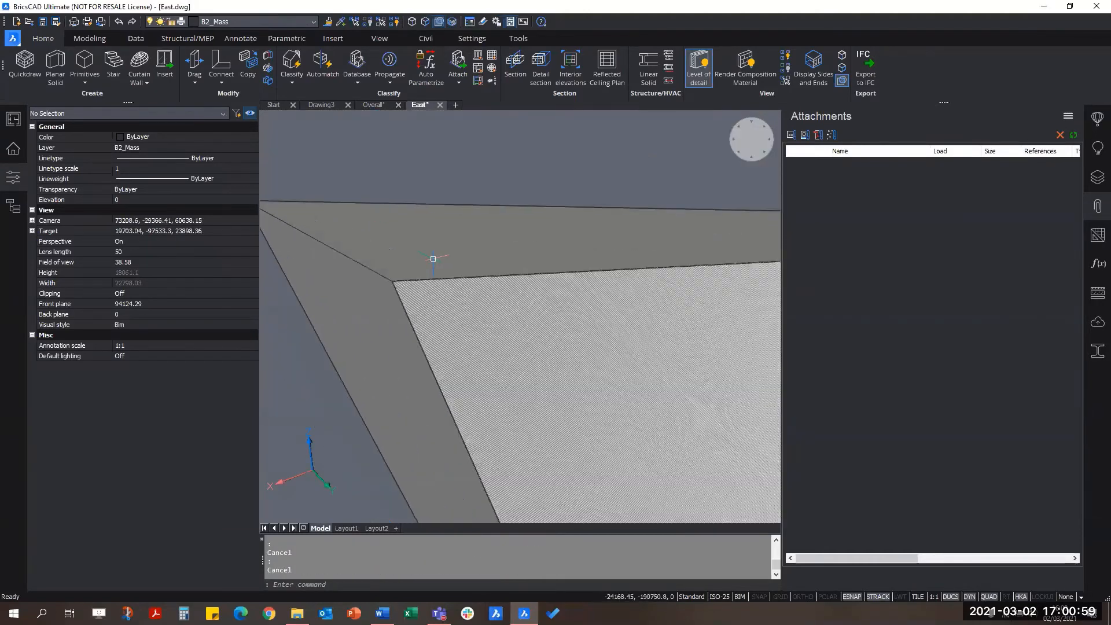
Shell the building mass solid with an offset distance of 300, removing no faces
{"action": "scroll", "coordinate": [455, 298], "scroll_direction": "down", "scroll_amount": 5}
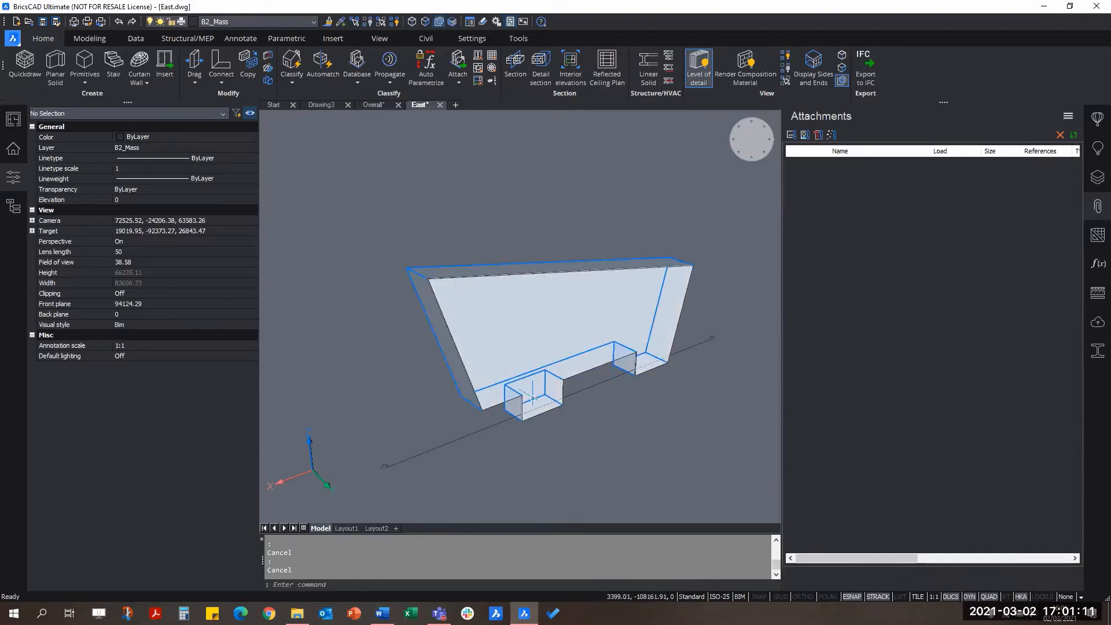
{"action": "scroll", "coordinate": [586, 385], "scroll_direction": "up", "scroll_amount": 2}
{"action": "left_click", "coordinate": [508, 303]}
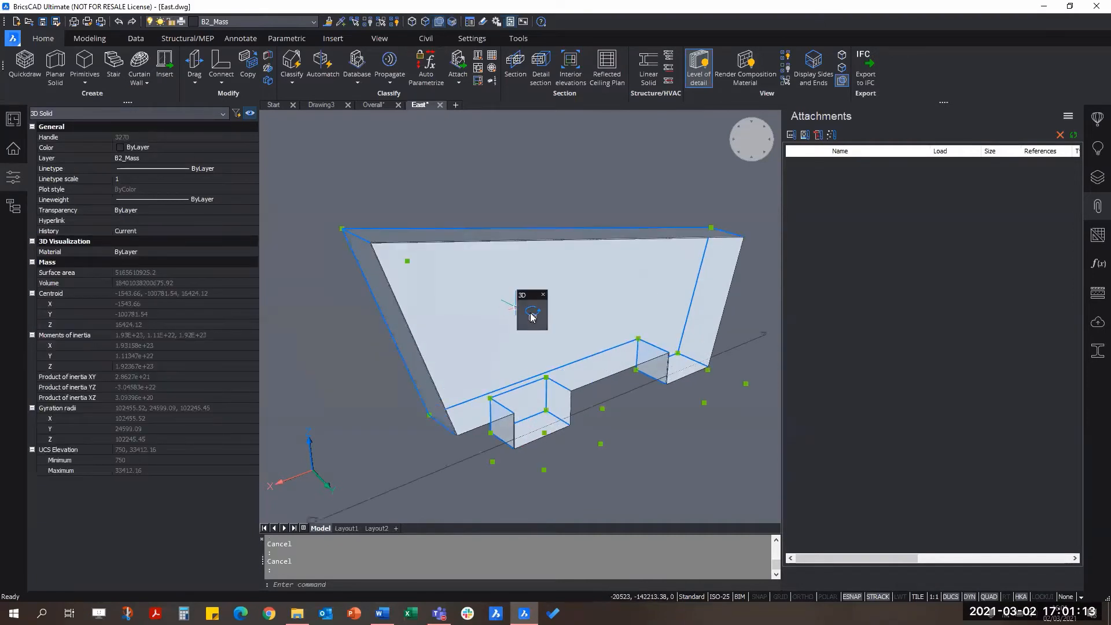
{"action": "left_click", "coordinate": [89, 38]}
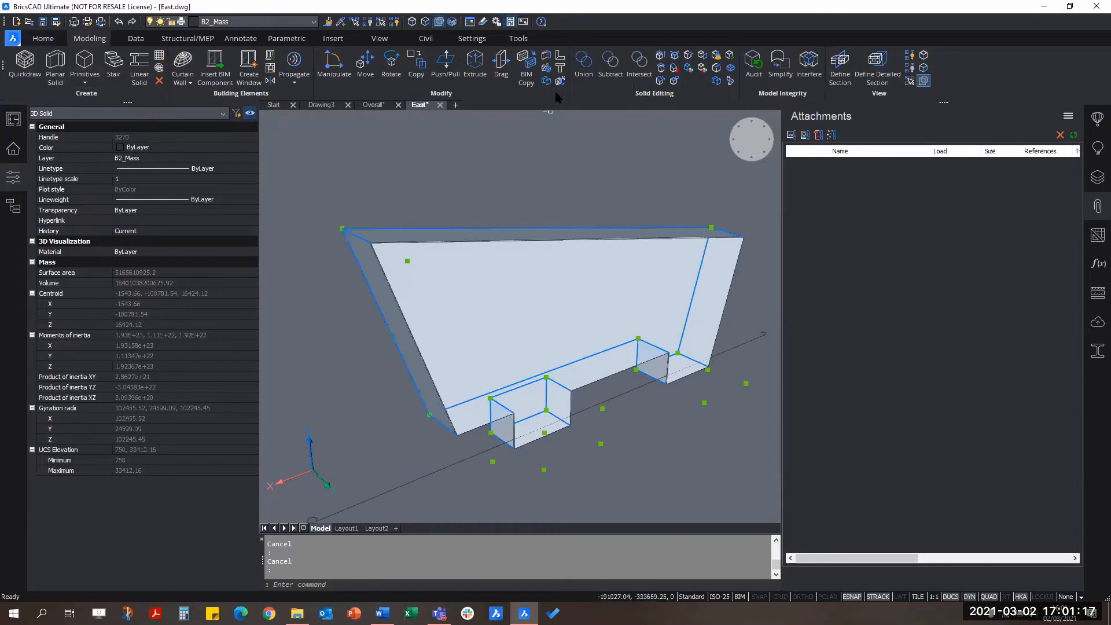
{"action": "left_click", "coordinate": [730, 69]}
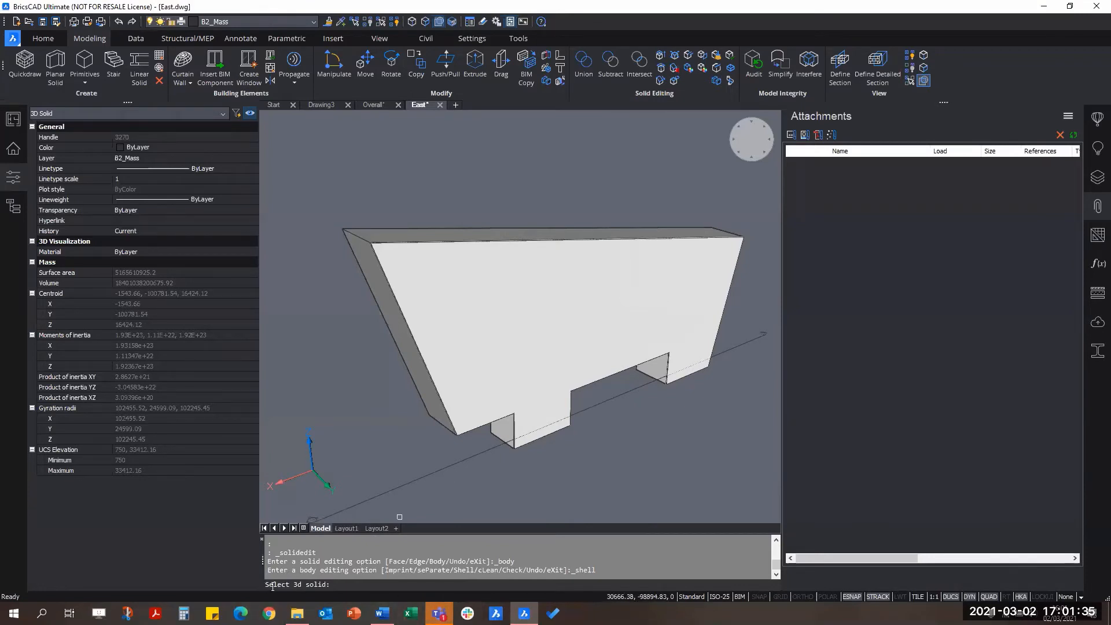
{"action": "left_click", "coordinate": [375, 311]}
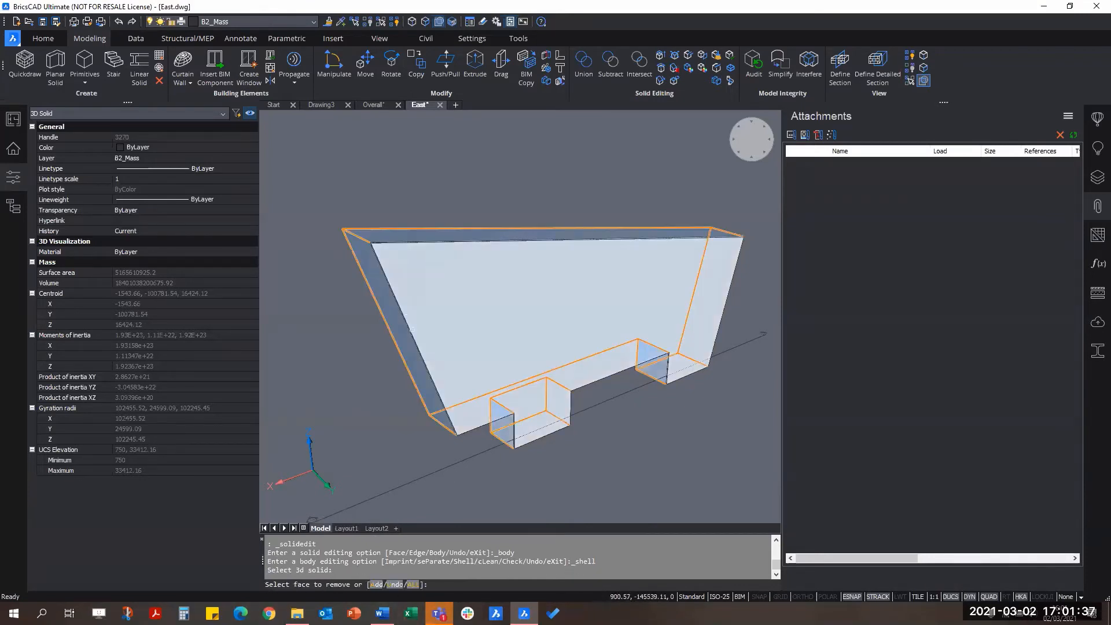
{"action": "key", "text": "Return"}
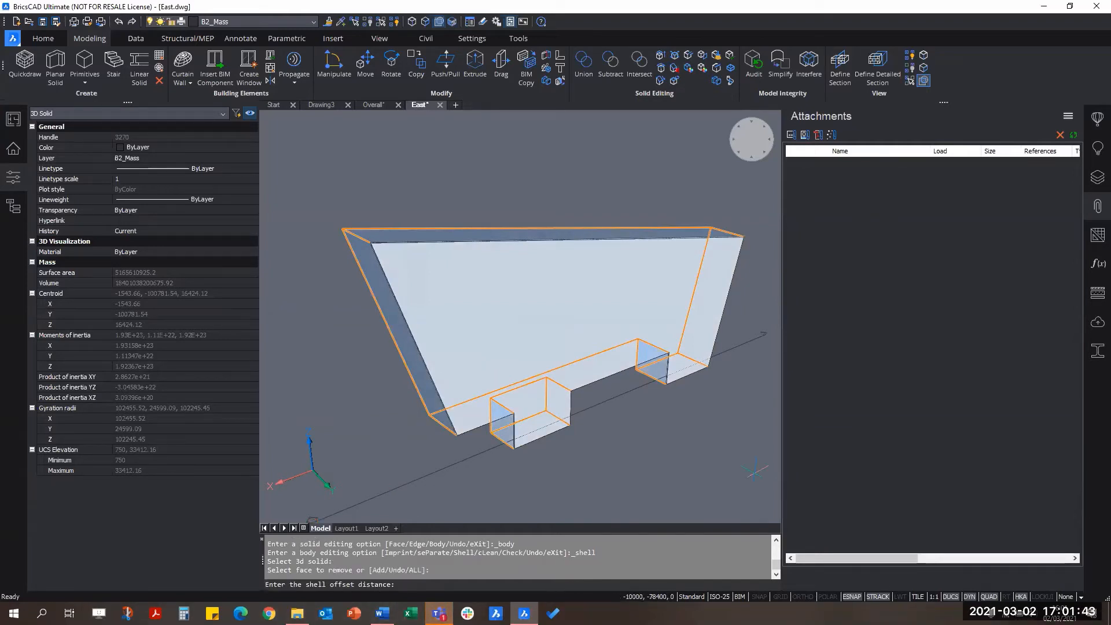
{"action": "key", "text": "Return"}
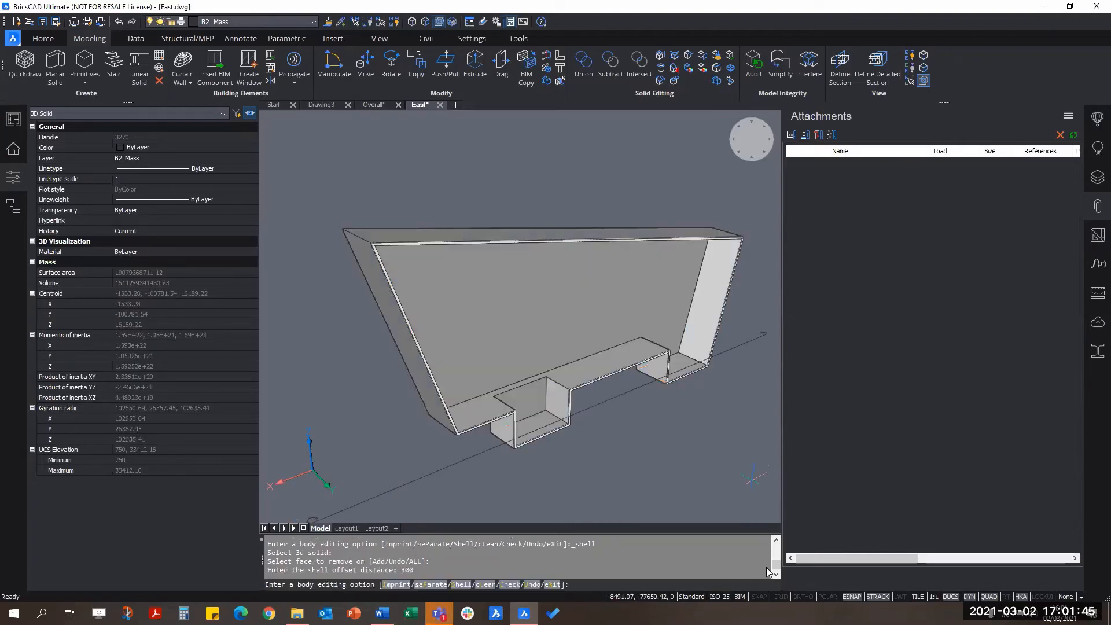
{"action": "scroll", "coordinate": [341, 215], "scroll_direction": "up", "scroll_amount": 5}
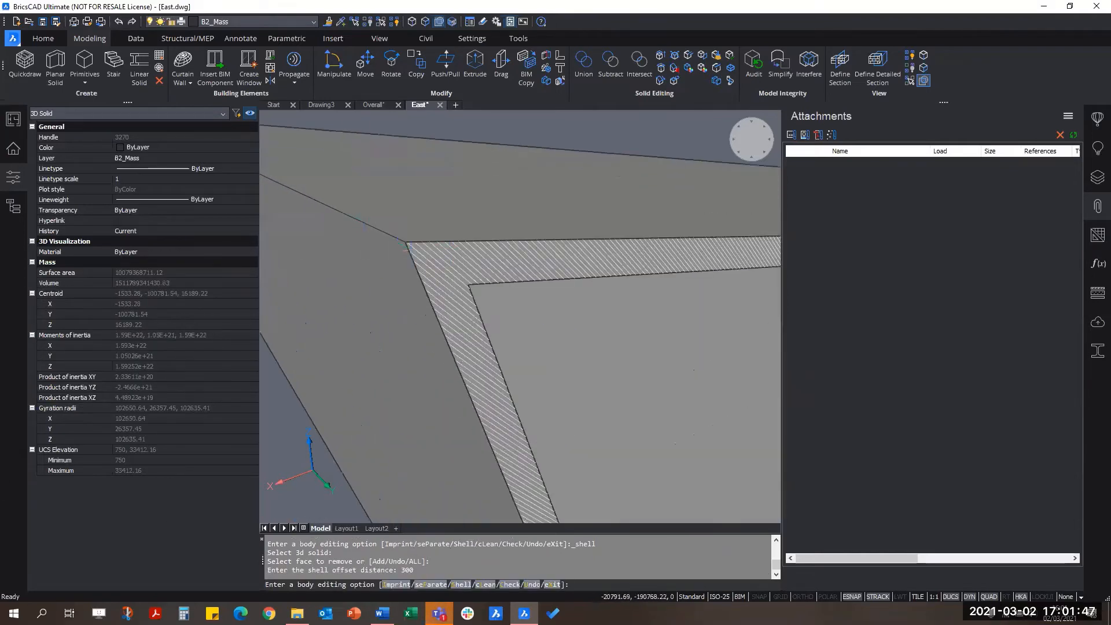
{"action": "key", "text": "Escape"}
{"action": "key", "text": "Escape"}
Examine the shell thickness along the cut edges, corners and underside projections of the hollowed mass
{"action": "left_click", "coordinate": [483, 259]}
{"action": "scroll", "coordinate": [432, 255], "scroll_direction": "down", "scroll_amount": 5}
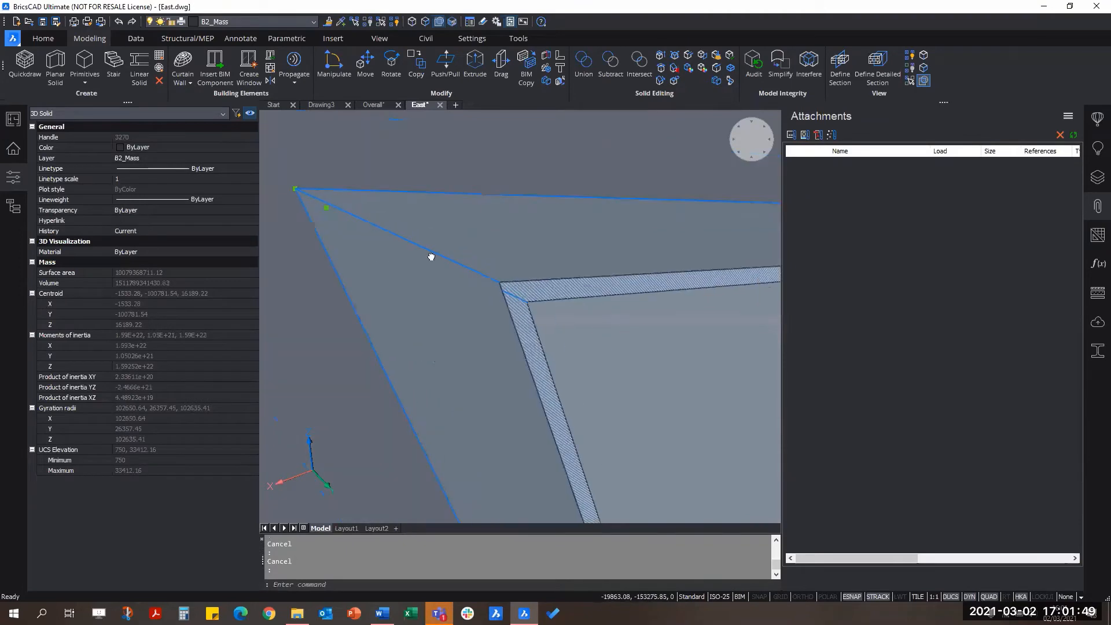
{"action": "middle_click_drag", "start_coordinate": [585, 351], "coordinate": [521, 328]}
{"action": "scroll", "coordinate": [755, 255], "scroll_direction": "up", "scroll_amount": 2}
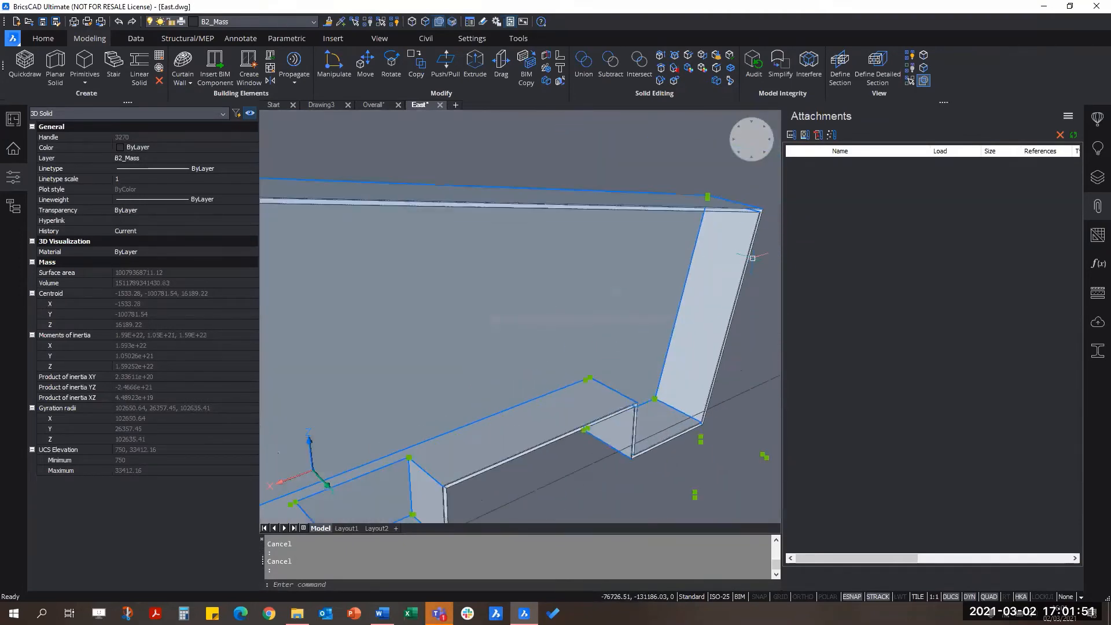
{"action": "scroll", "coordinate": [742, 217], "scroll_direction": "down", "scroll_amount": 1}
{"action": "scroll", "coordinate": [743, 217], "scroll_direction": "down", "scroll_amount": 3}
{"action": "middle_click_drag", "start_coordinate": [681, 409], "coordinate": [779, 422]}
{"action": "scroll", "coordinate": [631, 297], "scroll_direction": "up", "scroll_amount": 2}
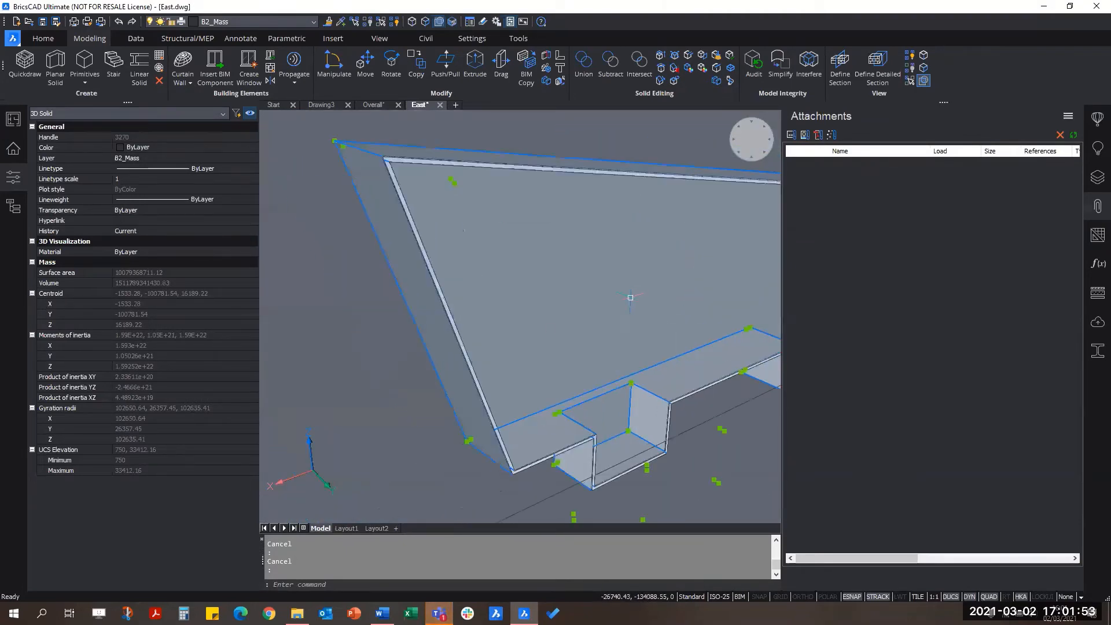
{"action": "middle_click_drag", "start_coordinate": [640, 303], "coordinate": [566, 342]}
{"action": "key", "text": "Escape"}
{"action": "middle_click_drag", "start_coordinate": [769, 352], "coordinate": [657, 349]}
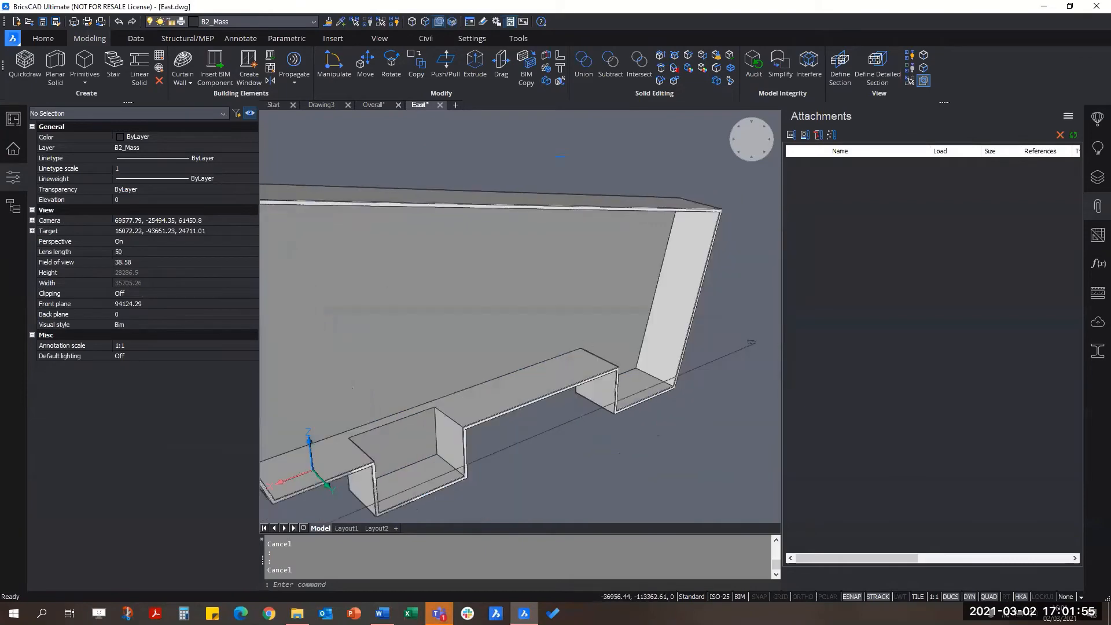
{"action": "scroll", "coordinate": [715, 232], "scroll_direction": "up", "scroll_amount": 2}
{"action": "scroll", "coordinate": [697, 225], "scroll_direction": "down", "scroll_amount": 2}
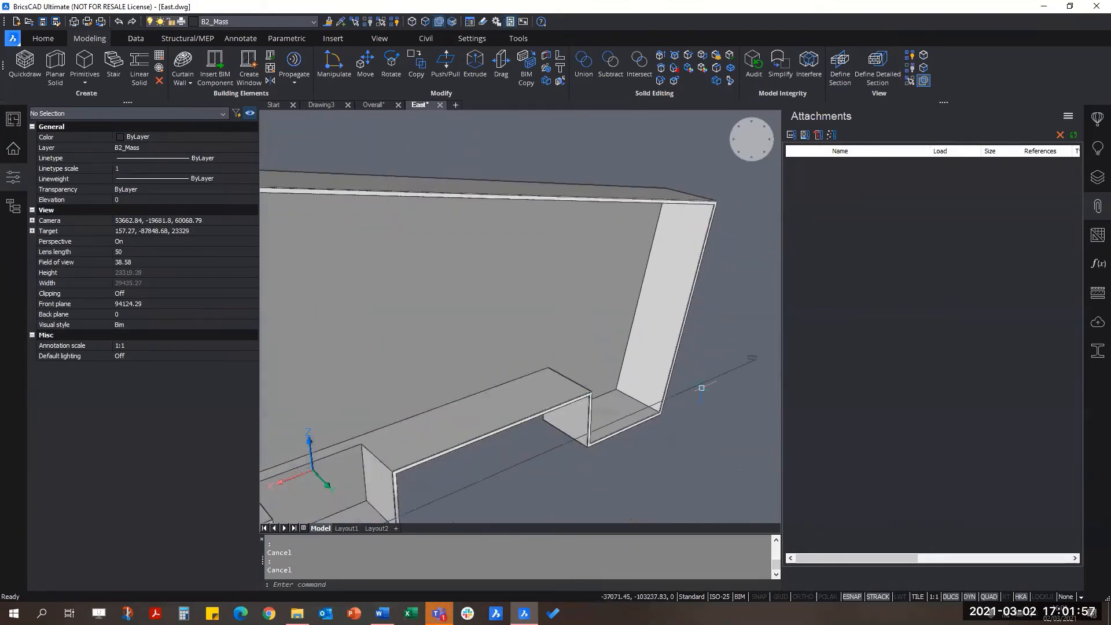
Turn off the section plane's clipping and inspect the complete building mass from outside
{"action": "left_click", "coordinate": [702, 385]}
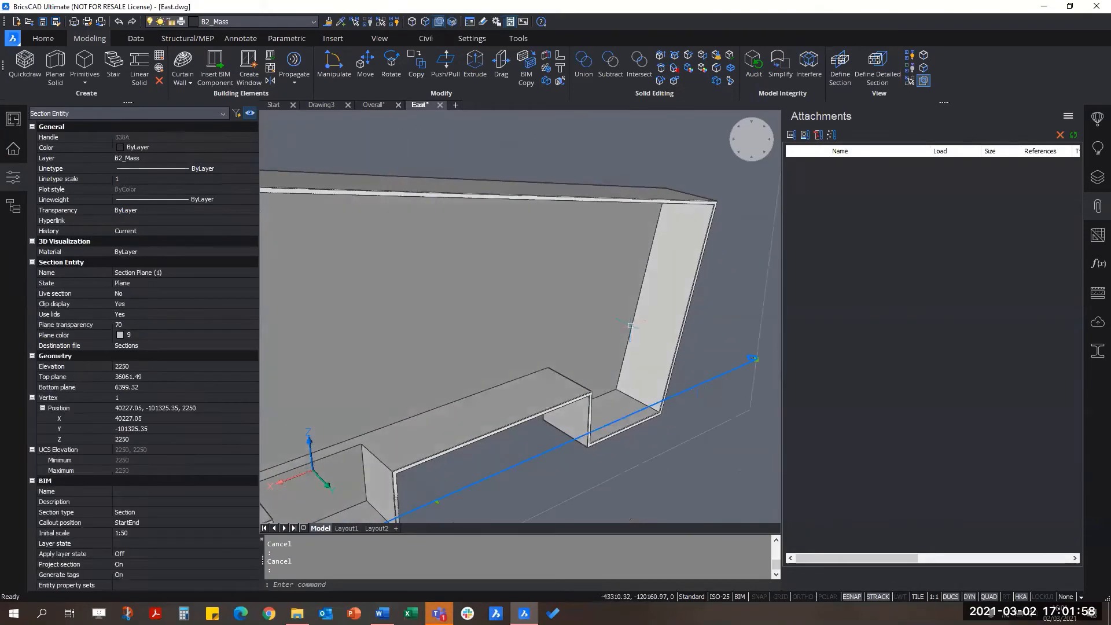
{"action": "double_click", "coordinate": [720, 376]}
{"action": "key", "text": "Escape"}
{"action": "key", "text": "Escape"}
{"action": "scroll", "coordinate": [664, 358], "scroll_direction": "down", "scroll_amount": 3}
{"action": "middle_click_drag", "start_coordinate": [466, 432], "coordinate": [631, 428], "text": "shift"}
{"action": "left_click", "coordinate": [404, 389]}
{"action": "scroll", "coordinate": [605, 378], "scroll_direction": "down", "scroll_amount": 2}
{"action": "middle_click_drag", "start_coordinate": [627, 377], "coordinate": [484, 403], "text": "shift"}
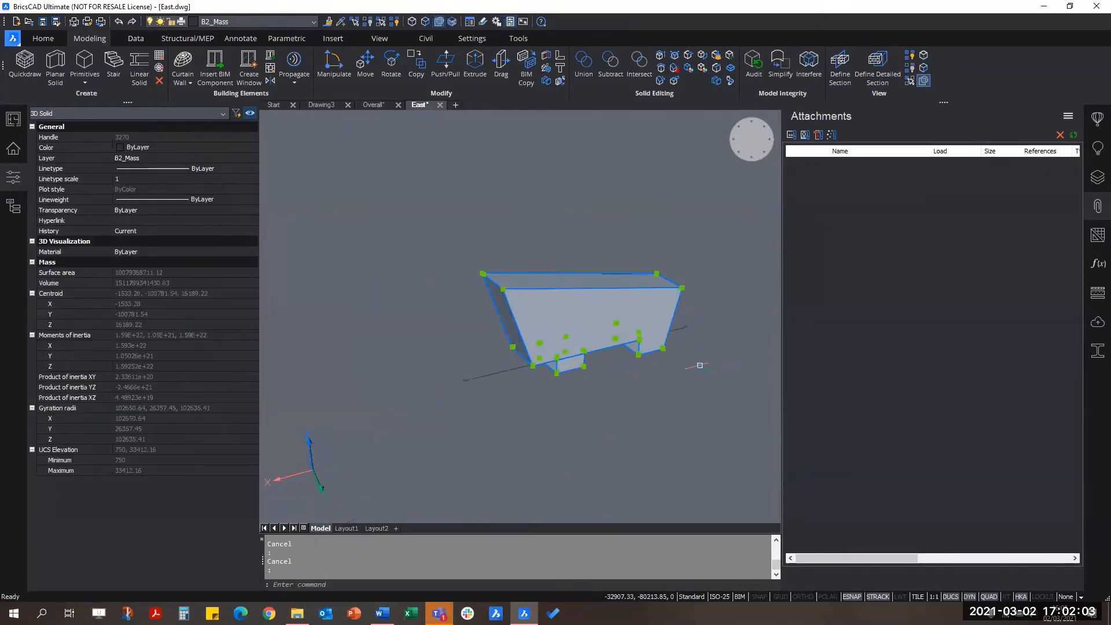
{"action": "middle_click_drag", "start_coordinate": [700, 366], "coordinate": [723, 400], "text": "shift"}
{"action": "scroll", "coordinate": [560, 445], "scroll_direction": "up", "scroll_amount": 4}
{"action": "key", "text": "Escape"}
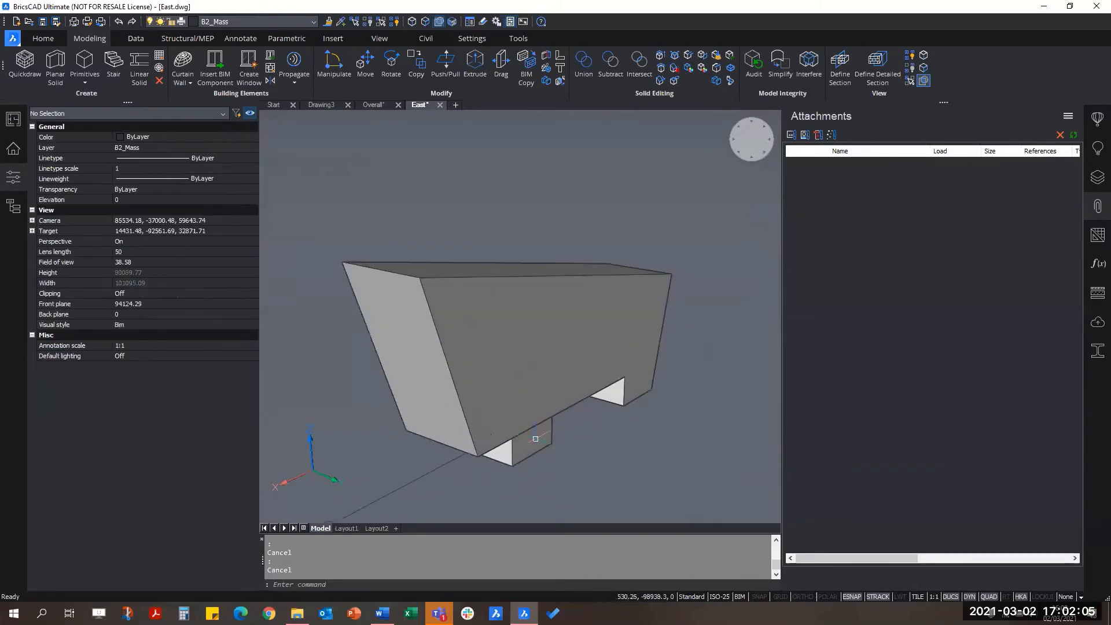
Turn on the section plane's clipping to look into the hollow mass from a low viewpoint
{"action": "middle_click_drag", "start_coordinate": [535, 439], "coordinate": [461, 464], "text": "shift"}
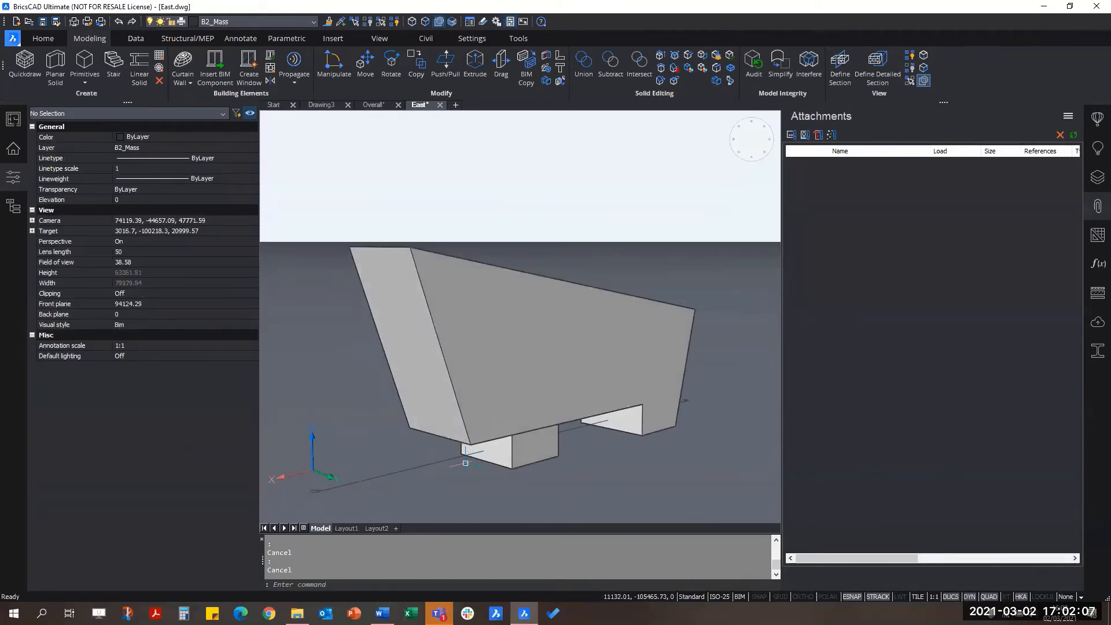
{"action": "double_click", "coordinate": [430, 464]}
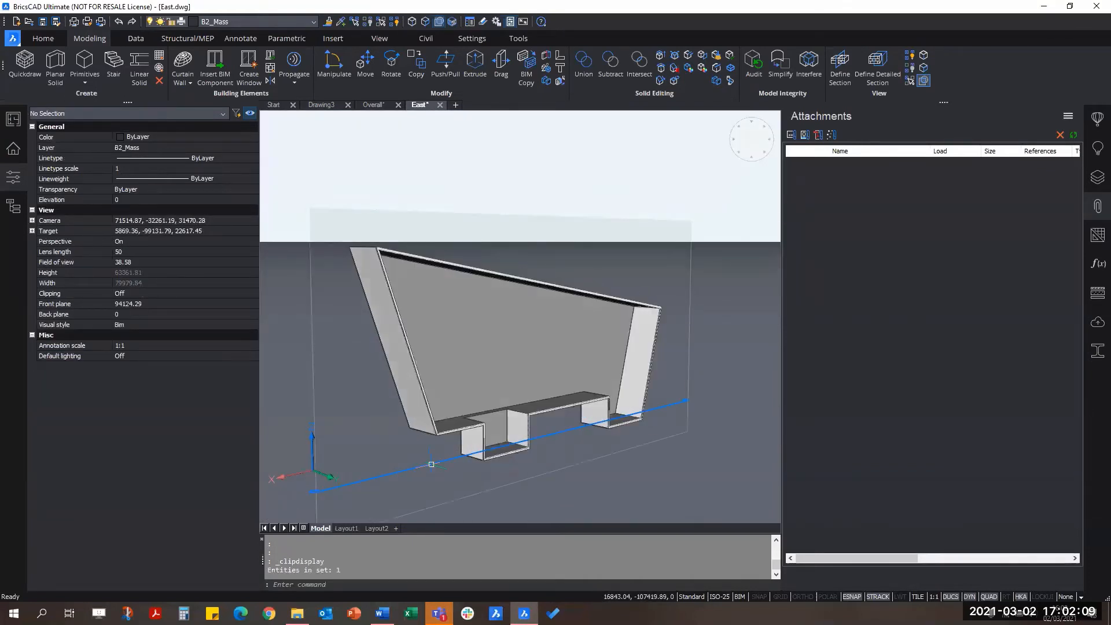
{"action": "key", "text": "Escape"}
{"action": "key", "text": "Escape"}
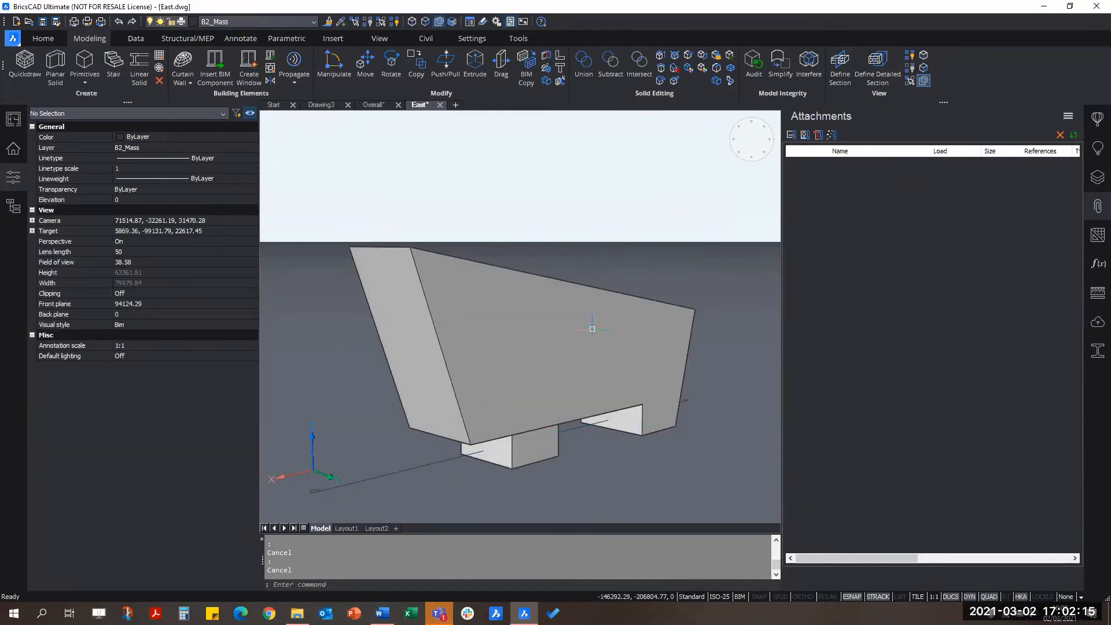
Switch the section clipping on again and inspect the hollow interior from above
{"action": "middle_click_drag", "start_coordinate": [564, 346], "coordinate": [541, 385], "text": "shift"}
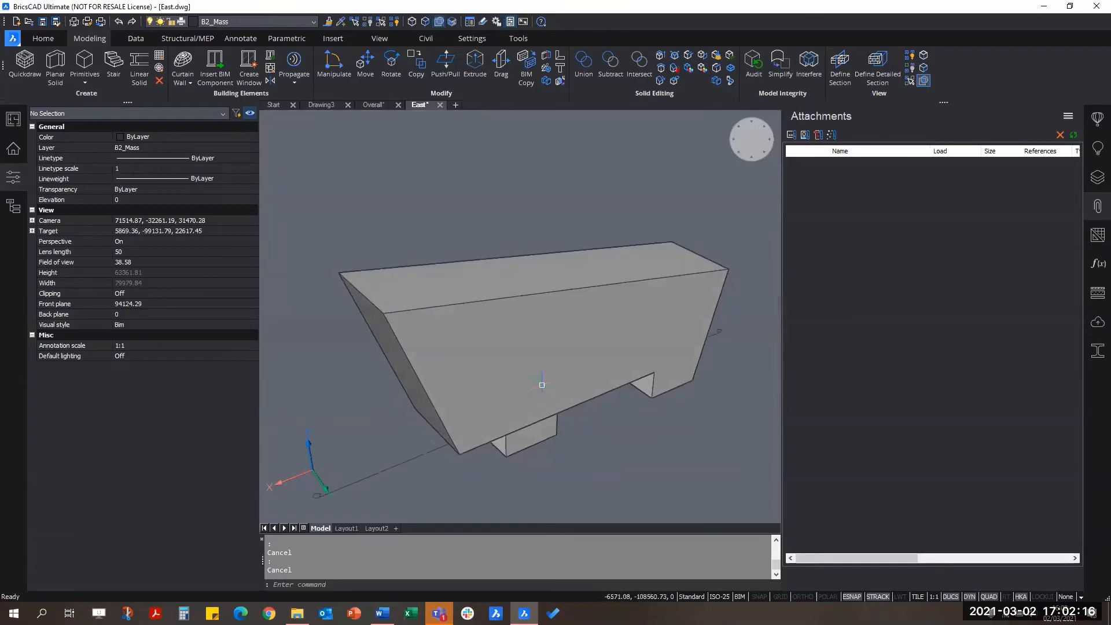
{"action": "double_click", "coordinate": [403, 463]}
{"action": "key", "text": "Escape"}
{"action": "key", "text": "Escape"}
{"action": "scroll", "coordinate": [372, 280], "scroll_direction": "up", "scroll_amount": 2}
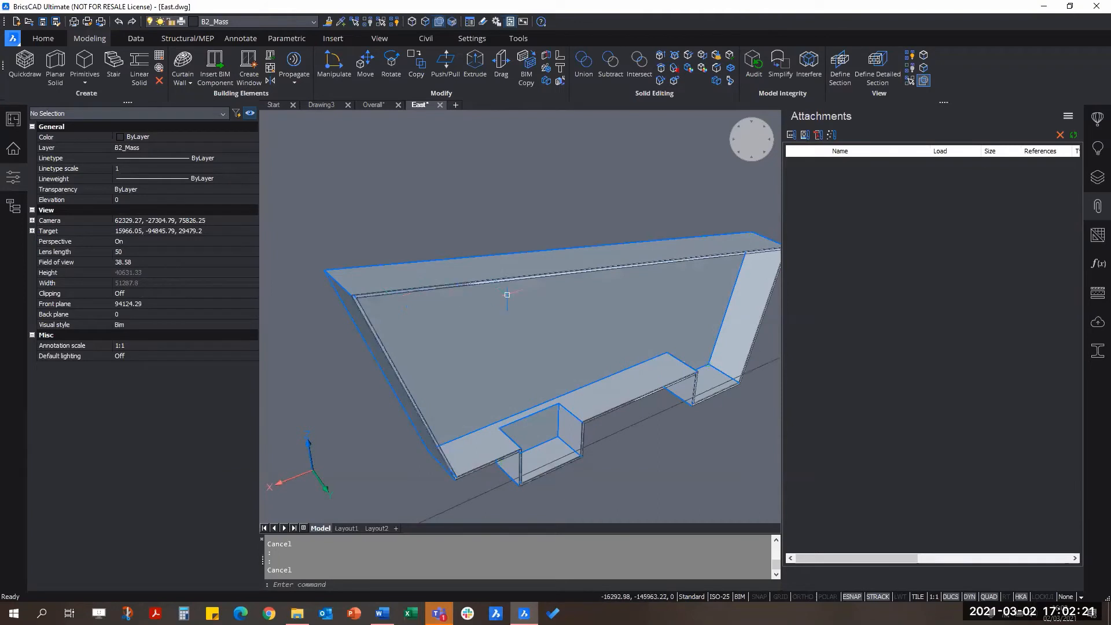
{"action": "scroll", "coordinate": [426, 425], "scroll_direction": "up", "scroll_amount": 2}
{"action": "scroll", "coordinate": [657, 409], "scroll_direction": "down", "scroll_amount": 4}
{"action": "key", "text": "Escape"}
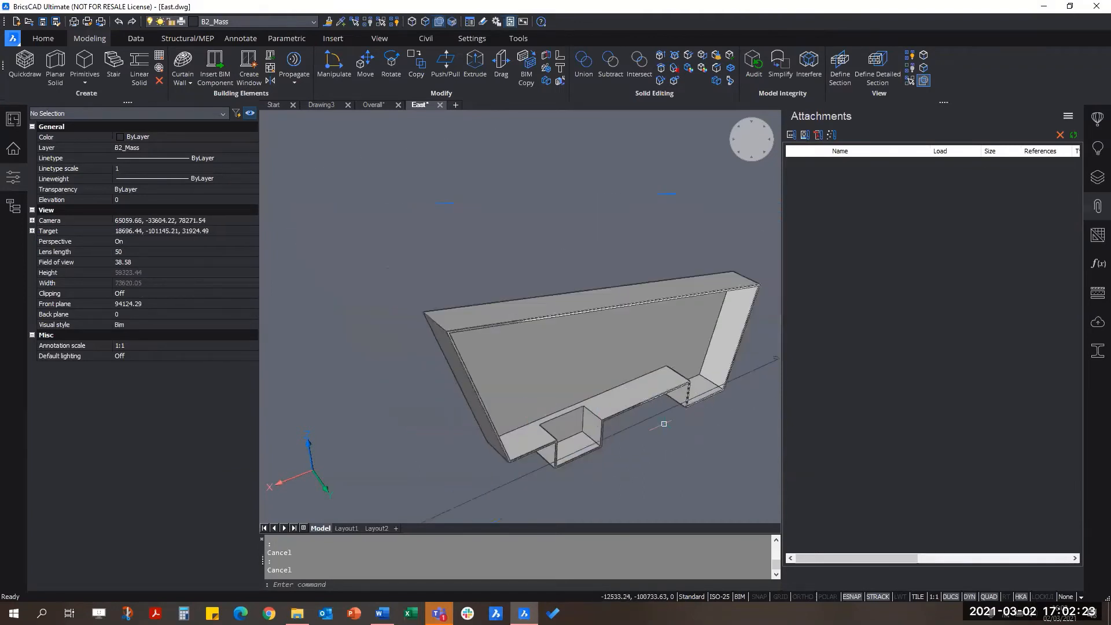
Split the hollowed building mass into separate planar solids
{"action": "middle_click_drag", "start_coordinate": [610, 401], "coordinate": [640, 391], "text": "shift"}
{"action": "left_click", "coordinate": [519, 324]}
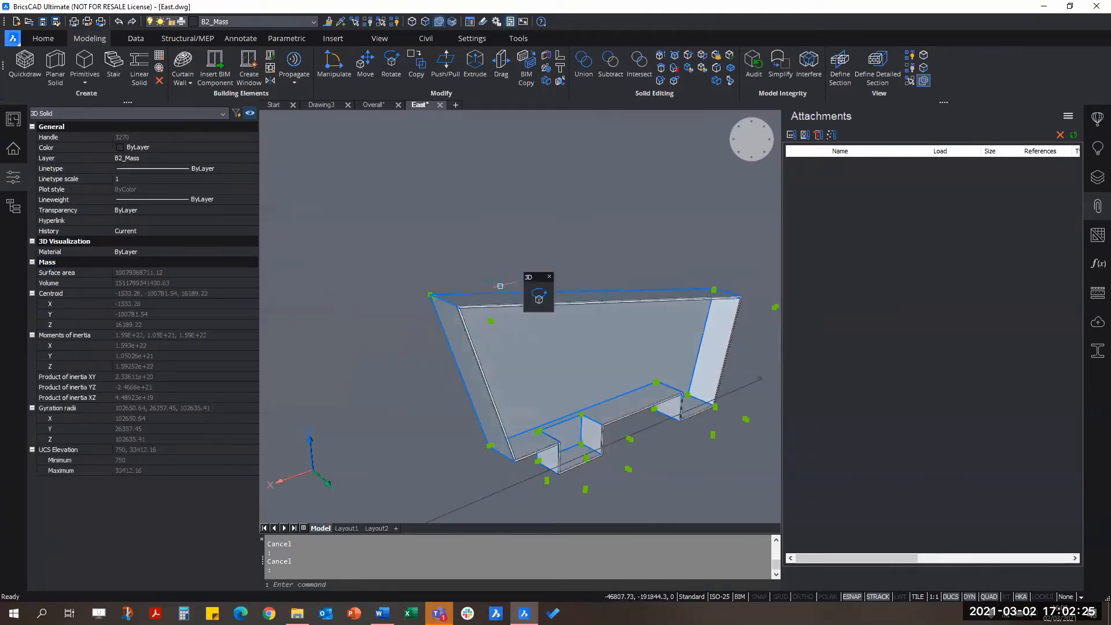
{"action": "mouse_move", "coordinate": [542, 303]}
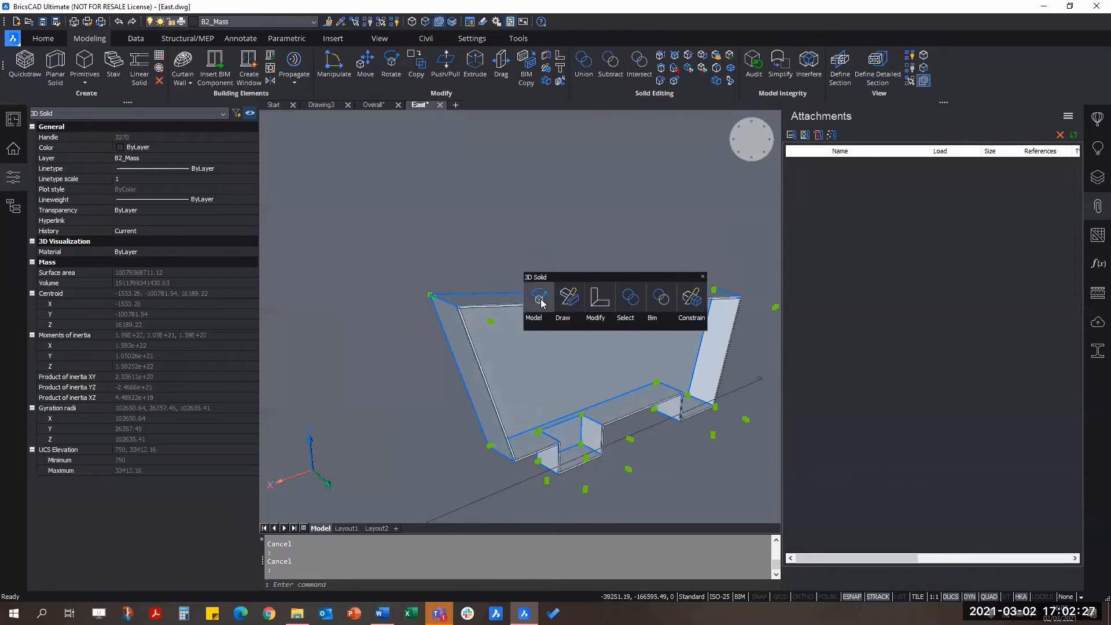
{"action": "mouse_move", "coordinate": [552, 321]}
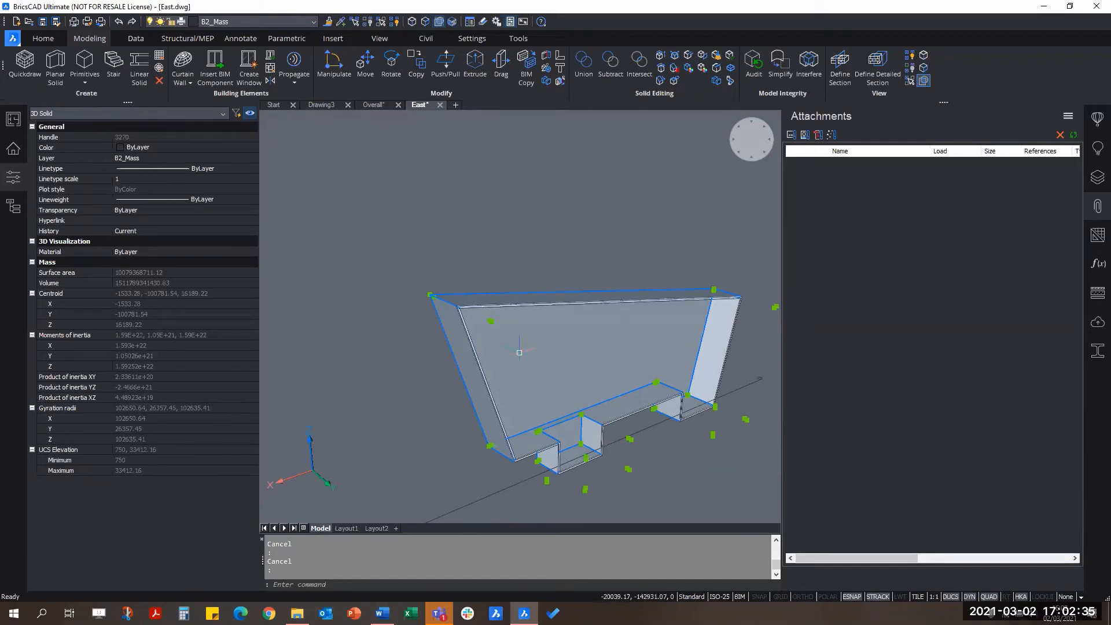
{"action": "mouse_move", "coordinate": [530, 389]}
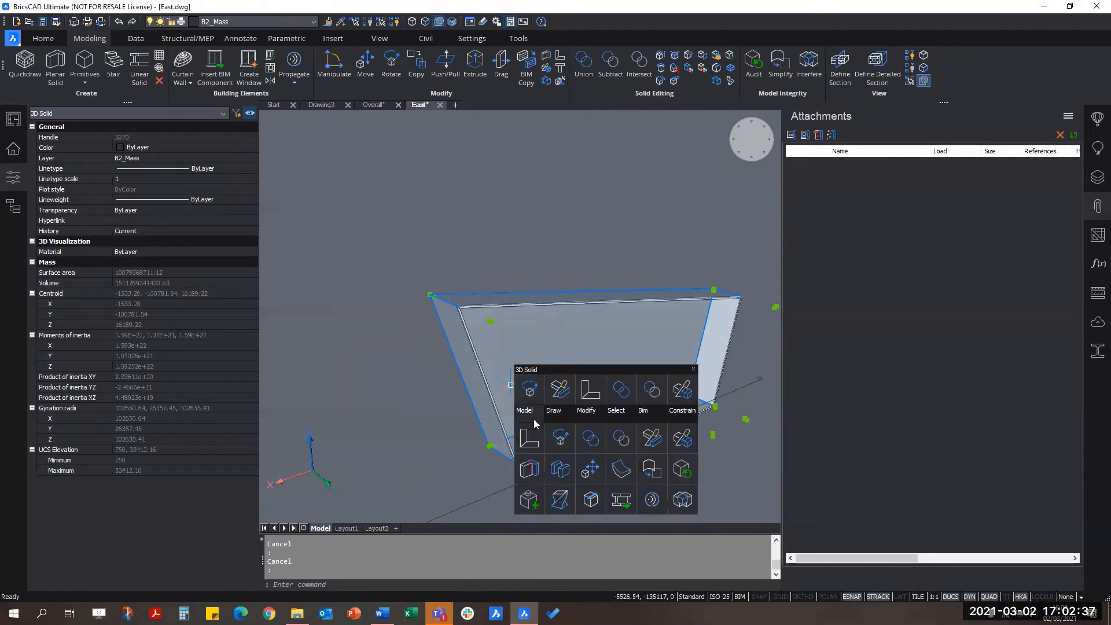
{"action": "left_click", "coordinate": [528, 472]}
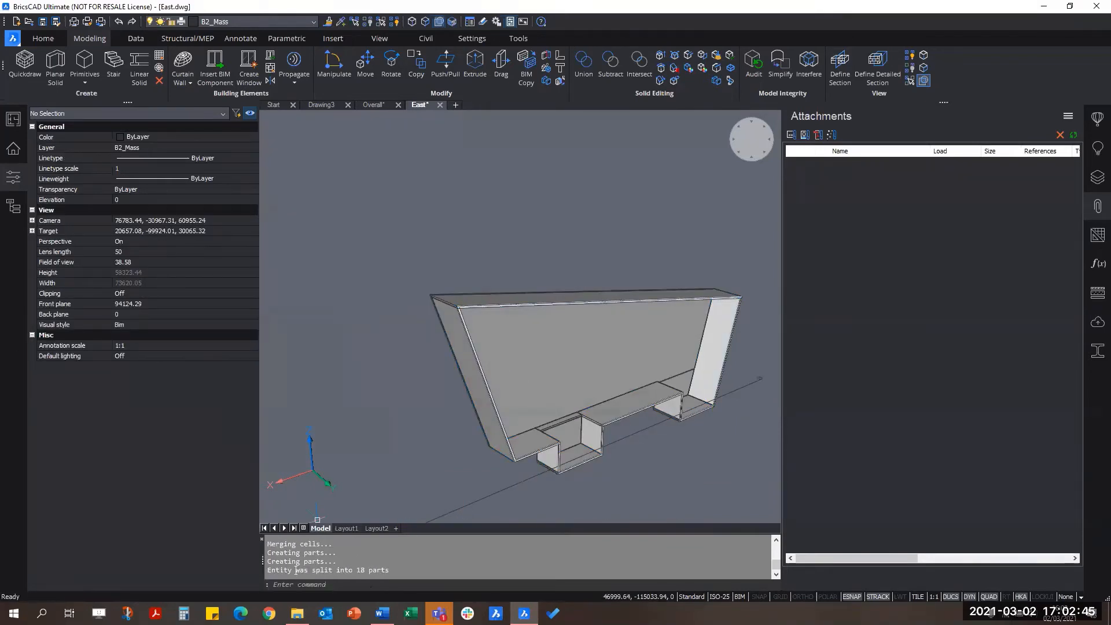
{"action": "left_click_drag", "start_coordinate": [279, 571], "coordinate": [365, 570]}
{"action": "scroll", "coordinate": [604, 464], "scroll_direction": "up", "scroll_amount": 2}
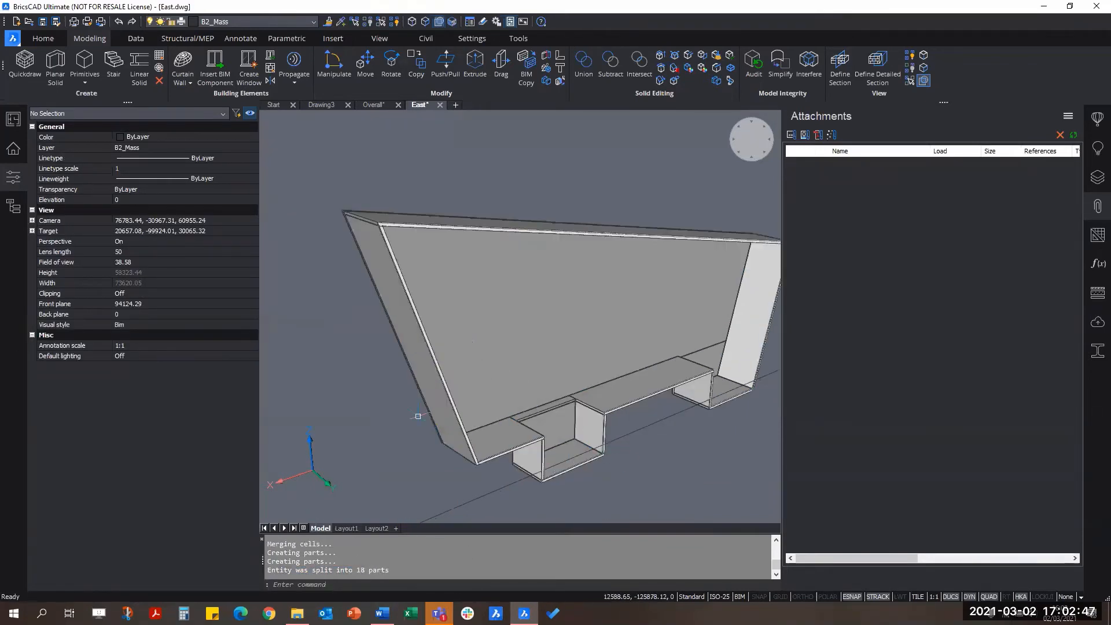
{"action": "key", "text": "Escape"}
{"action": "key", "text": "Escape"}
Turn off boundary detection for selection
{"action": "scroll", "coordinate": [506, 330], "scroll_direction": "down", "scroll_amount": 4}
{"action": "scroll", "coordinate": [556, 333], "scroll_direction": "up", "scroll_amount": 2}
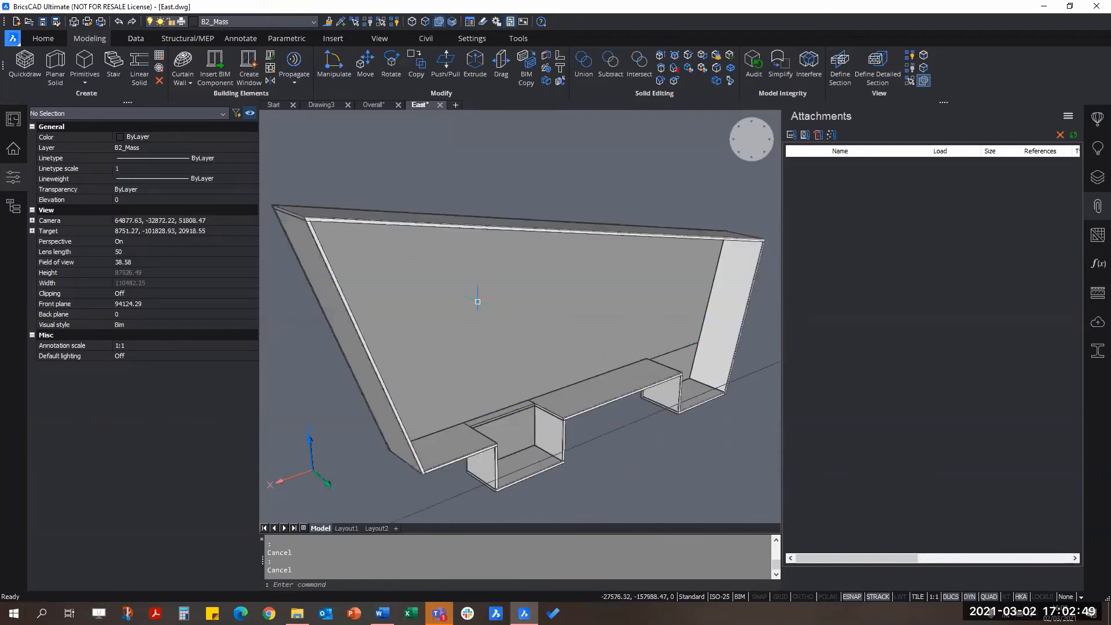
{"action": "left_click", "coordinate": [438, 24]}
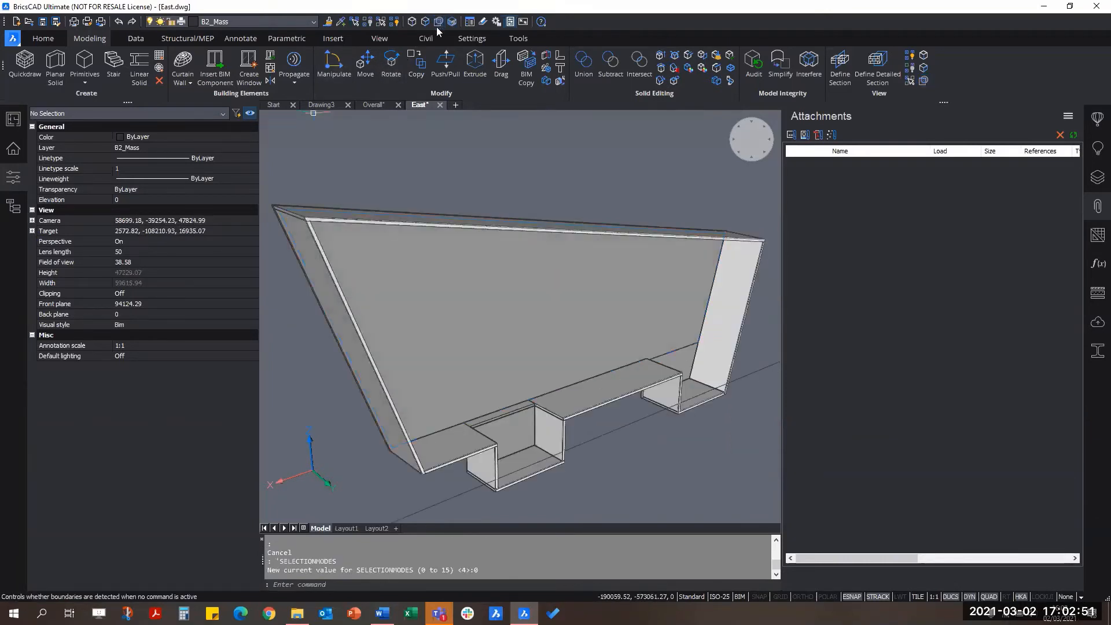
Turn off the section plane's clipping so the complete split building is displayed
{"action": "scroll", "coordinate": [536, 255], "scroll_direction": "down", "scroll_amount": 1}
{"action": "middle_click_drag", "start_coordinate": [376, 209], "coordinate": [454, 259], "text": "shift"}
{"action": "key", "text": "Escape"}
{"action": "left_click", "coordinate": [466, 276]}
{"action": "middle_click_drag", "start_coordinate": [416, 327], "coordinate": [518, 349], "text": "shift"}
{"action": "middle_click_drag", "start_coordinate": [518, 350], "coordinate": [454, 409]}
{"action": "key", "text": "Escape"}
{"action": "double_click", "coordinate": [520, 449]}
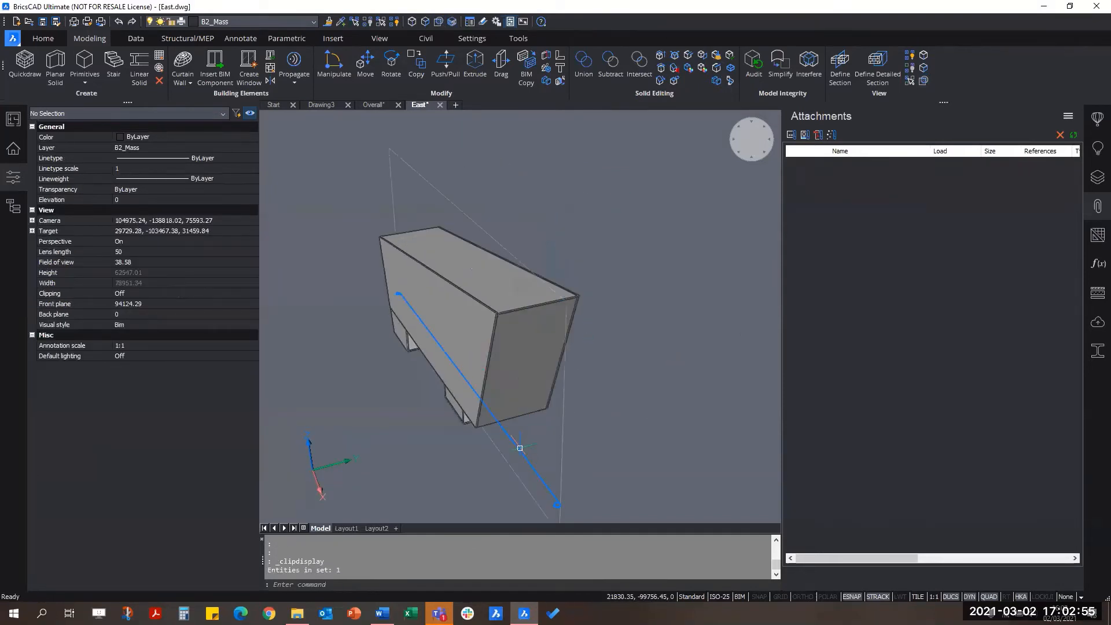
{"action": "key", "text": "Escape"}
Check that the roof slab and a side wall of the underside projection can be selected as individual solids
{"action": "middle_click_drag", "start_coordinate": [519, 446], "coordinate": [435, 386], "text": "shift"}
{"action": "left_click", "coordinate": [624, 205]}
{"action": "middle_click_drag", "start_coordinate": [646, 237], "coordinate": [527, 293]}
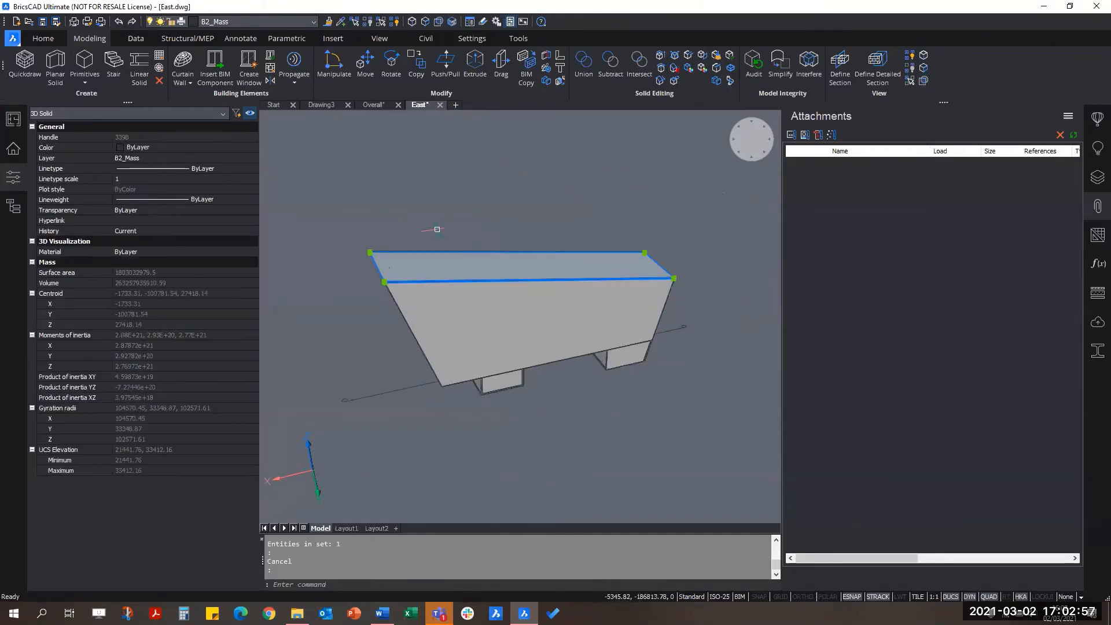
{"action": "scroll", "coordinate": [441, 267], "scroll_direction": "up", "scroll_amount": 2}
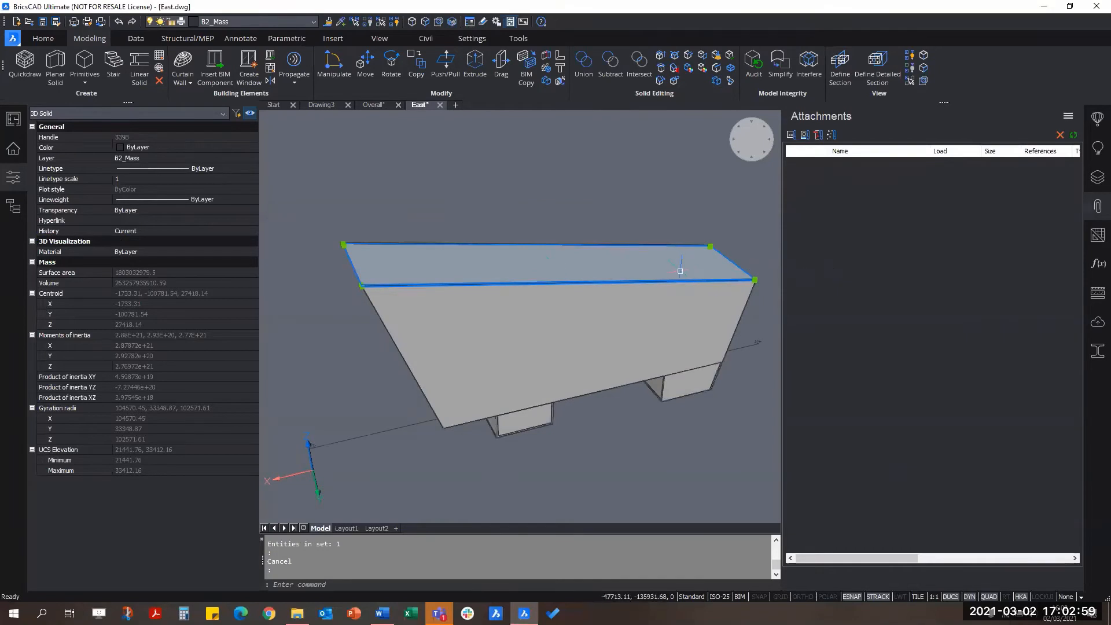
{"action": "middle_click_drag", "start_coordinate": [462, 372], "coordinate": [504, 351], "text": "shift"}
{"action": "key", "text": "Escape"}
{"action": "scroll", "coordinate": [524, 466], "scroll_direction": "up", "scroll_amount": 2}
{"action": "scroll", "coordinate": [526, 413], "scroll_direction": "down", "scroll_amount": 1}
{"action": "left_click", "coordinate": [520, 411]}
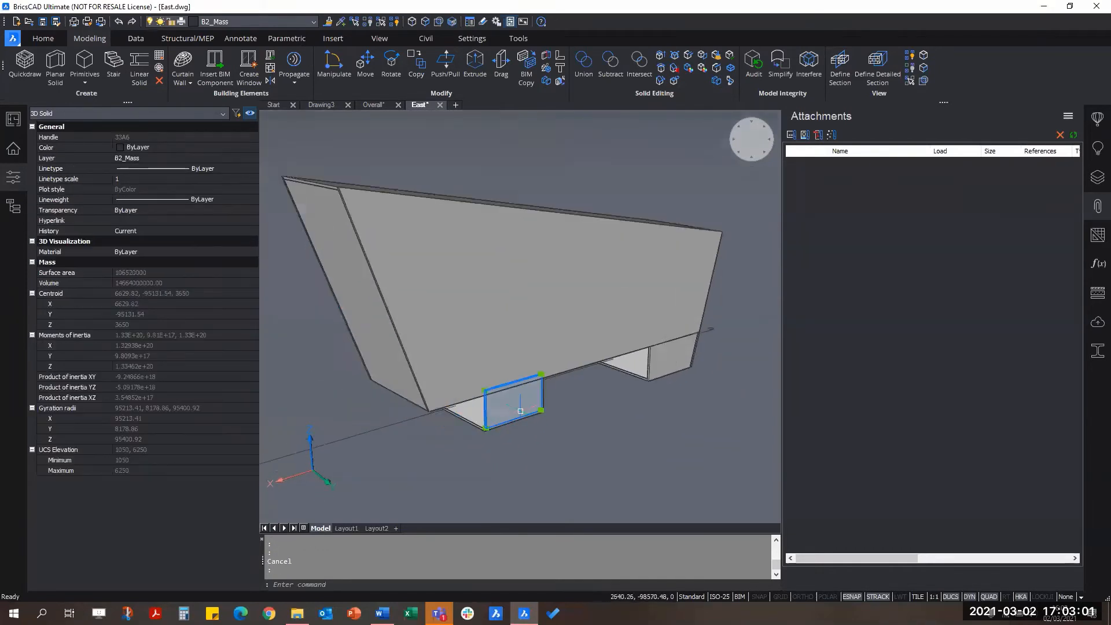
{"action": "key", "text": "Escape"}
{"action": "scroll", "coordinate": [734, 377], "scroll_direction": "down", "scroll_amount": 2}
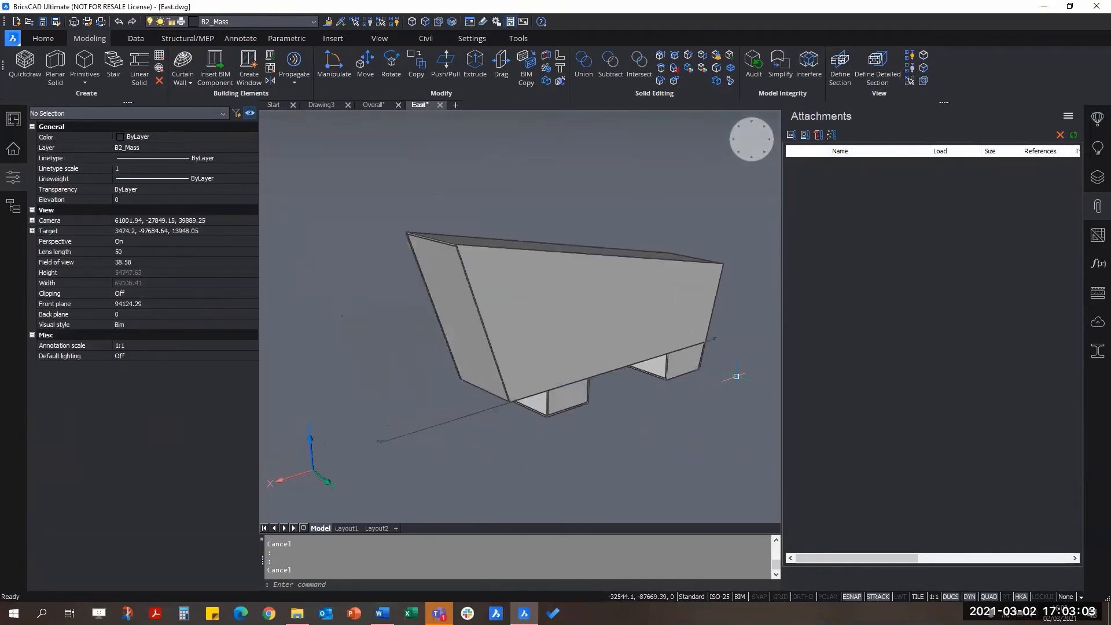
Examine the long side wall and the lower projection wall beneath its end as individual solids
{"action": "middle_click_drag", "start_coordinate": [734, 377], "coordinate": [560, 399], "text": "shift"}
{"action": "scroll", "coordinate": [559, 398], "scroll_direction": "up", "scroll_amount": 2}
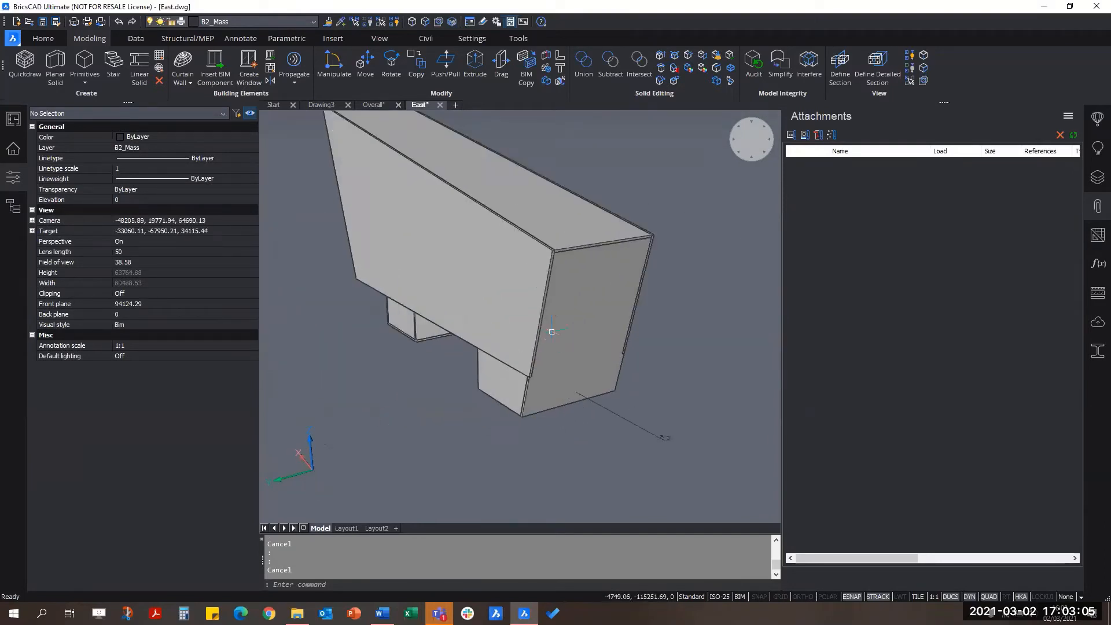
{"action": "left_click", "coordinate": [496, 288]}
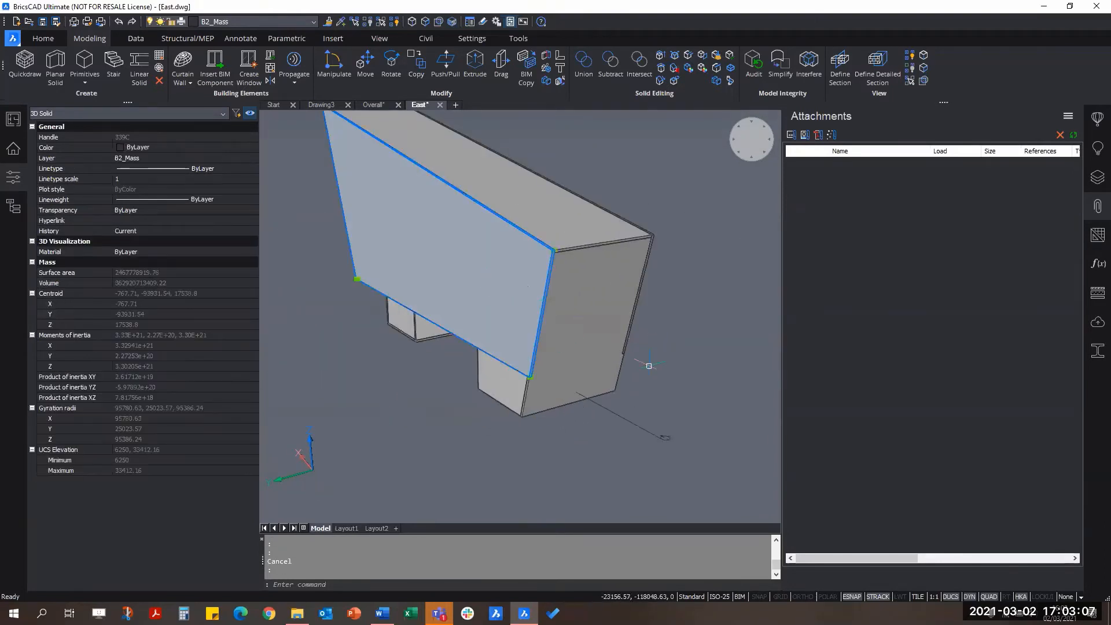
{"action": "middle_click_drag", "start_coordinate": [554, 433], "coordinate": [564, 470], "text": "shift"}
{"action": "scroll", "coordinate": [542, 443], "scroll_direction": "up", "scroll_amount": 4}
{"action": "key", "text": "Escape"}
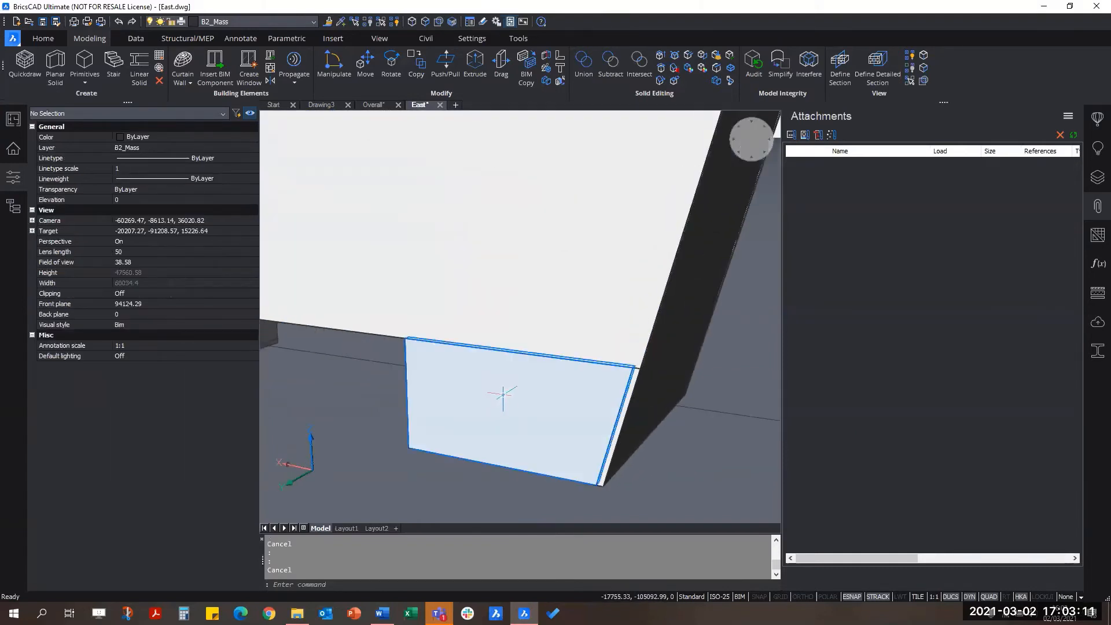
{"action": "left_click", "coordinate": [501, 397]}
{"action": "scroll", "coordinate": [633, 464], "scroll_direction": "down", "scroll_amount": 3}
{"action": "middle_click_drag", "start_coordinate": [513, 397], "coordinate": [545, 382], "text": "shift"}
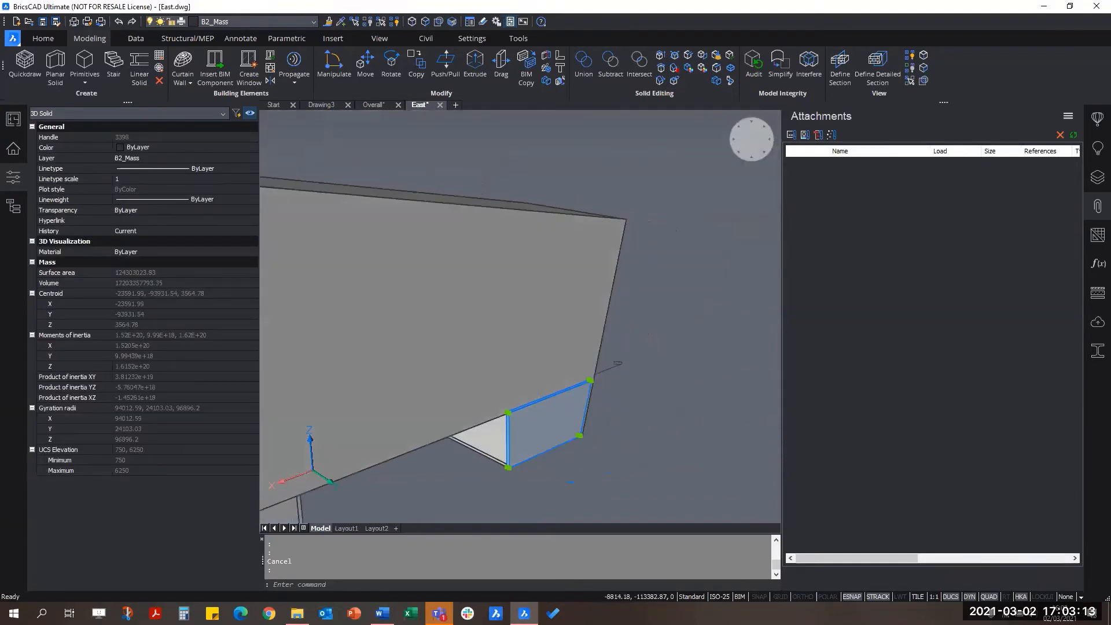
{"action": "middle_click_drag", "start_coordinate": [614, 410], "coordinate": [672, 381], "text": "shift"}
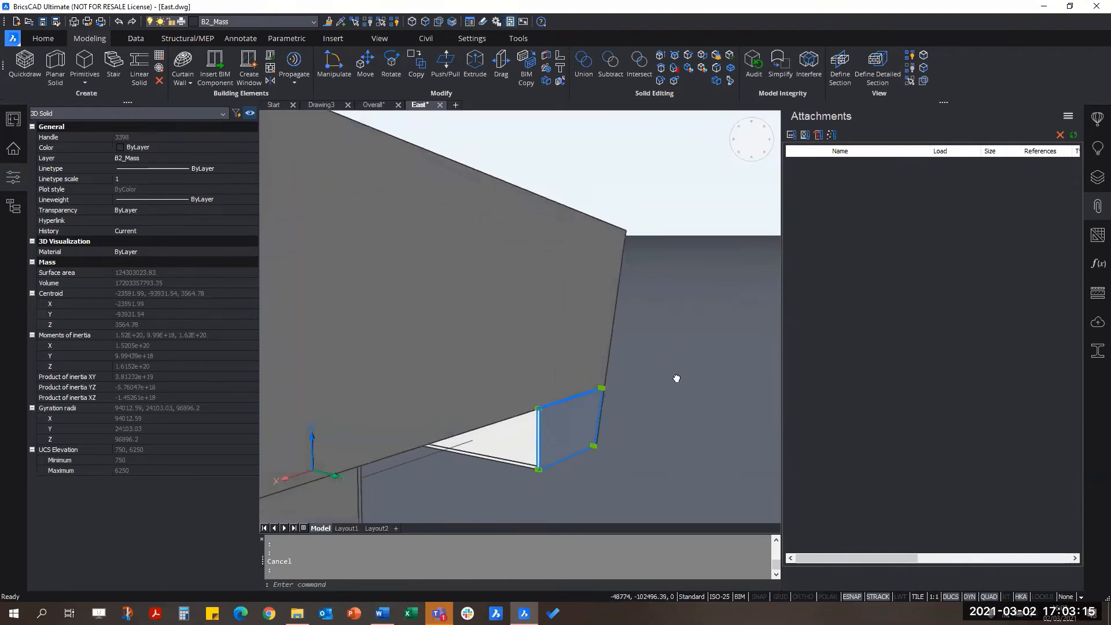
{"action": "scroll", "coordinate": [541, 427], "scroll_direction": "up", "scroll_amount": 5}
{"action": "key", "text": "Escape"}
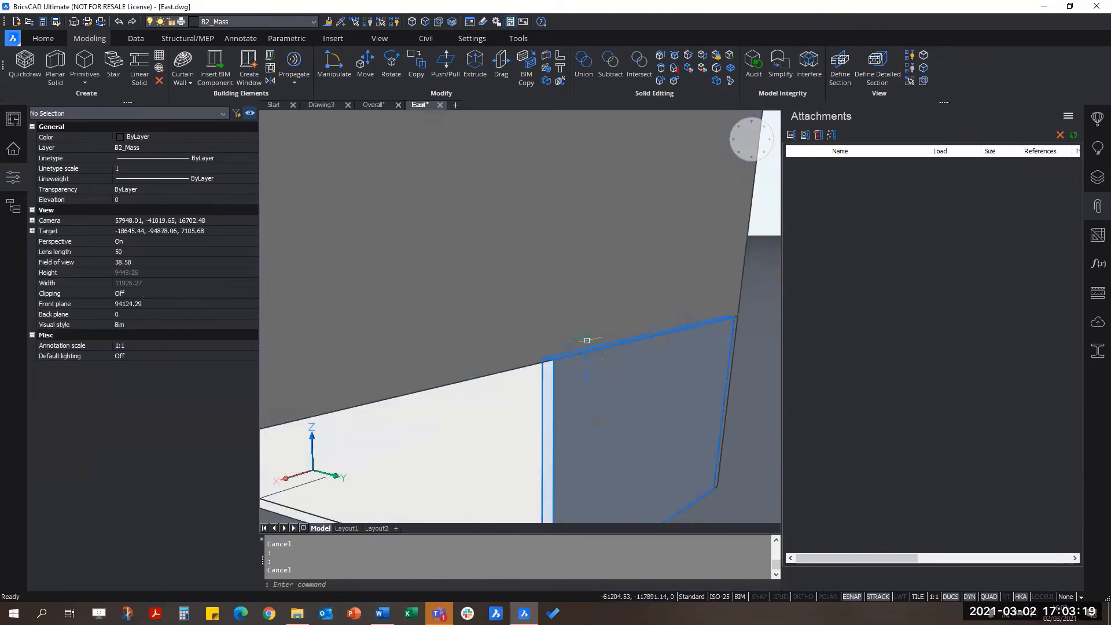
Inspect the corner joint where the lower projection wall and the long side wall meet the sloped end wall
{"action": "scroll", "coordinate": [587, 347], "scroll_direction": "down", "scroll_amount": 8}
{"action": "middle_click_drag", "start_coordinate": [660, 311], "coordinate": [503, 416], "text": "shift"}
{"action": "scroll", "coordinate": [536, 372], "scroll_direction": "up", "scroll_amount": 6}
{"action": "middle_click_drag", "start_coordinate": [585, 368], "coordinate": [528, 417]}
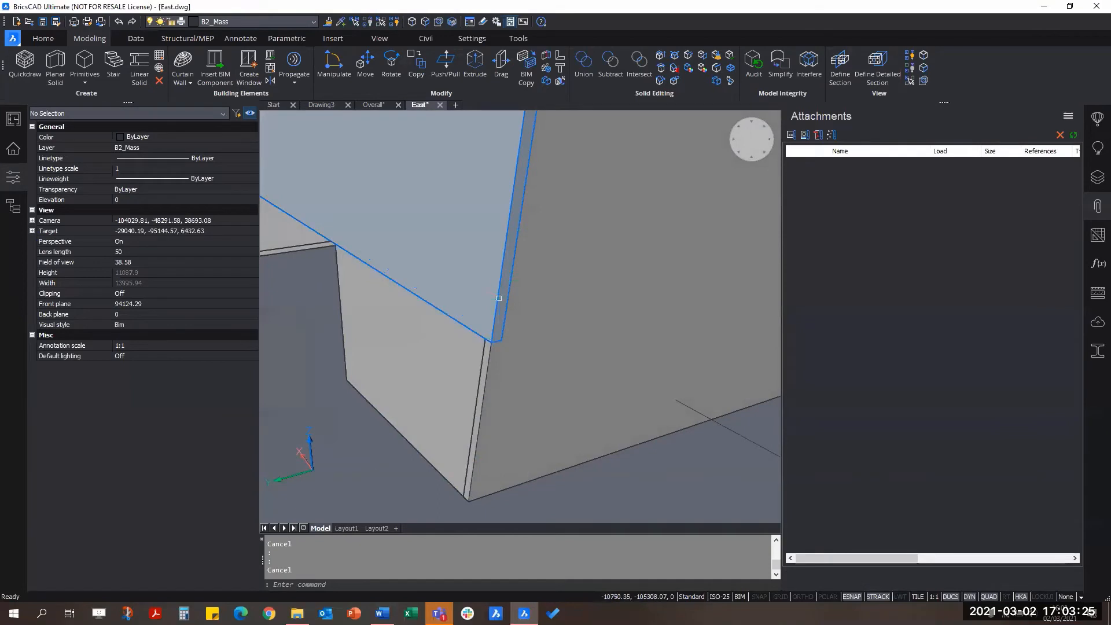
{"action": "scroll", "coordinate": [510, 304], "scroll_direction": "down", "scroll_amount": 3}
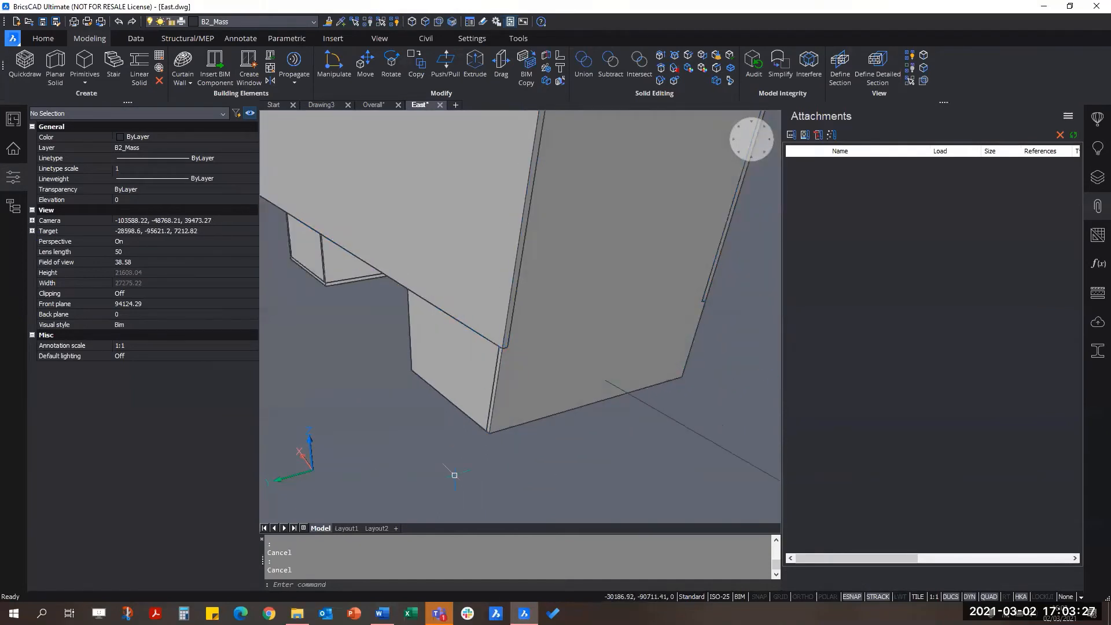
{"action": "left_click", "coordinate": [466, 383]}
{"action": "scroll", "coordinate": [469, 385], "scroll_direction": "up", "scroll_amount": 3}
{"action": "left_click", "coordinate": [531, 391]}
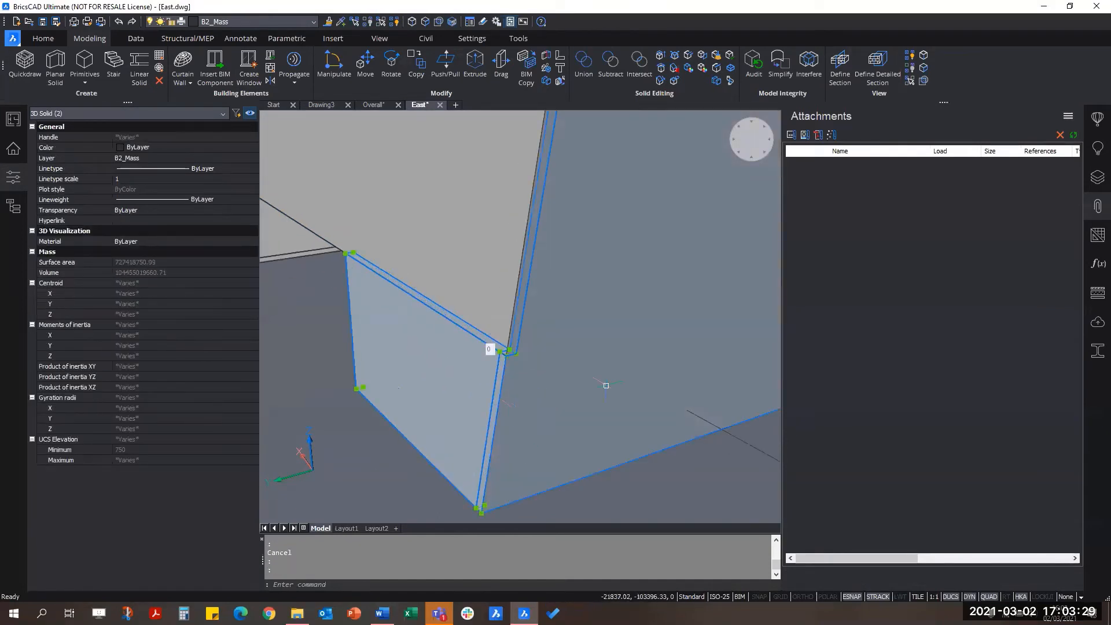
{"action": "middle_click_drag", "start_coordinate": [483, 354], "coordinate": [529, 347], "text": "shift"}
{"action": "key", "text": "Escape"}
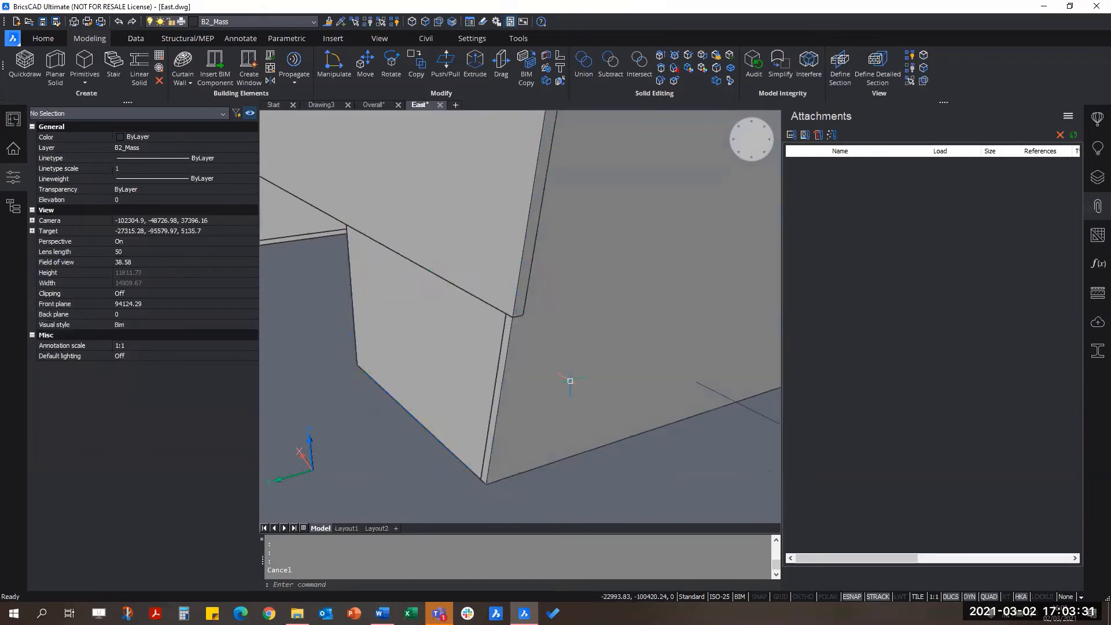
Join the lower projection wall and the sloped end wall with an L-connection, comparing the connection types and accepting First solid
{"action": "left_click", "coordinate": [438, 312]}
{"action": "left_click", "coordinate": [562, 443]}
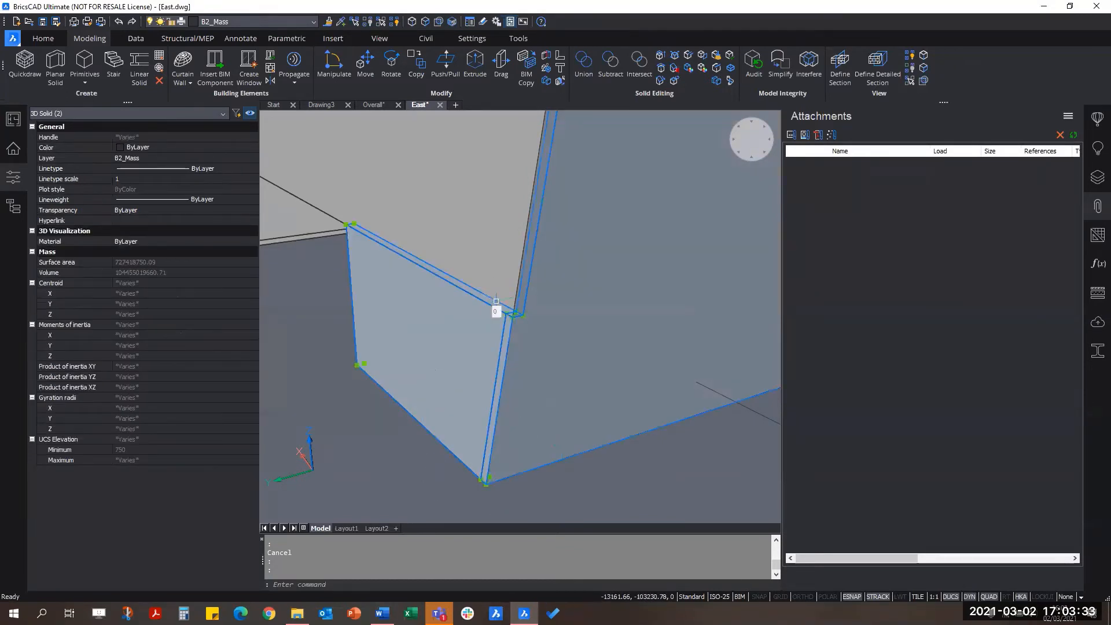
{"action": "left_click", "coordinate": [42, 39]}
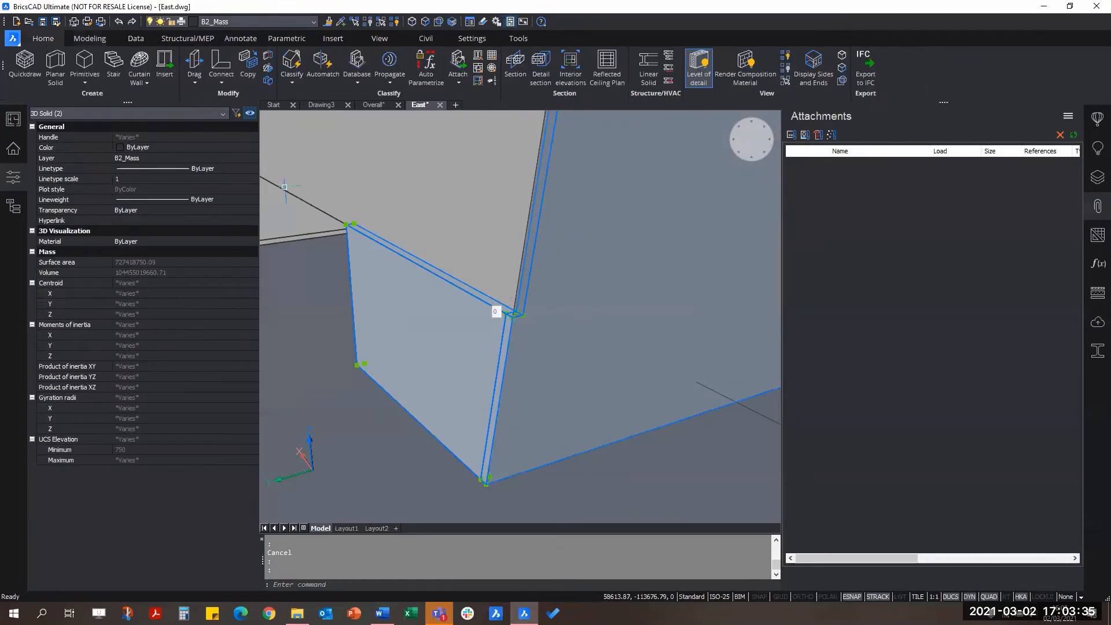
{"action": "left_click", "coordinate": [221, 71]}
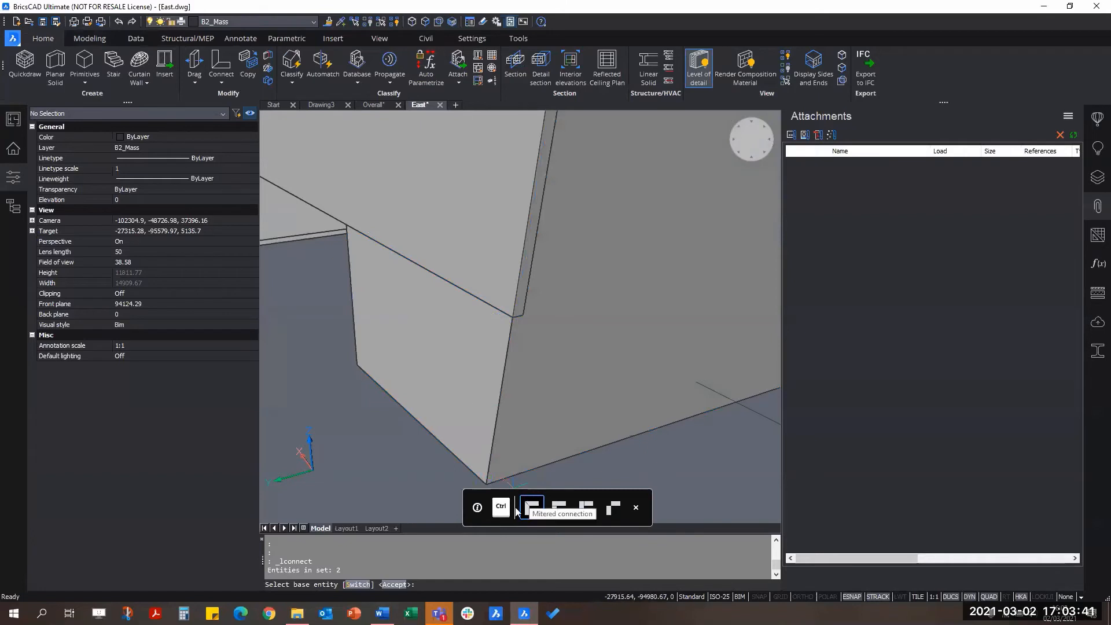
{"action": "key", "text": "ctrl"}
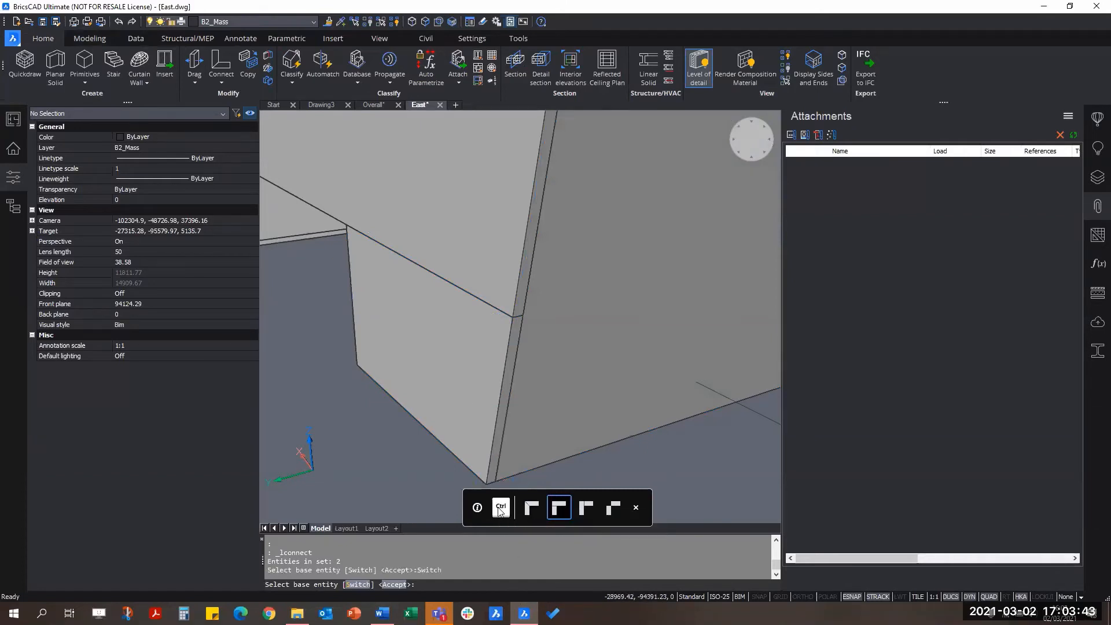
{"action": "key", "text": "ctrl"}
{"action": "key", "text": "ctrl"}
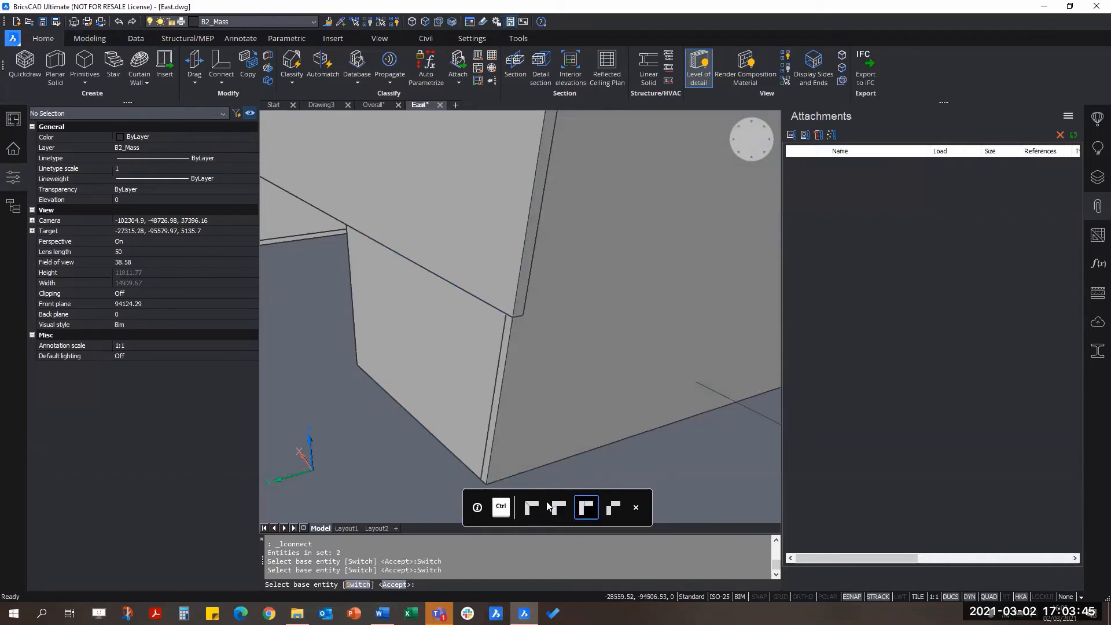
{"action": "left_click", "coordinate": [559, 510]}
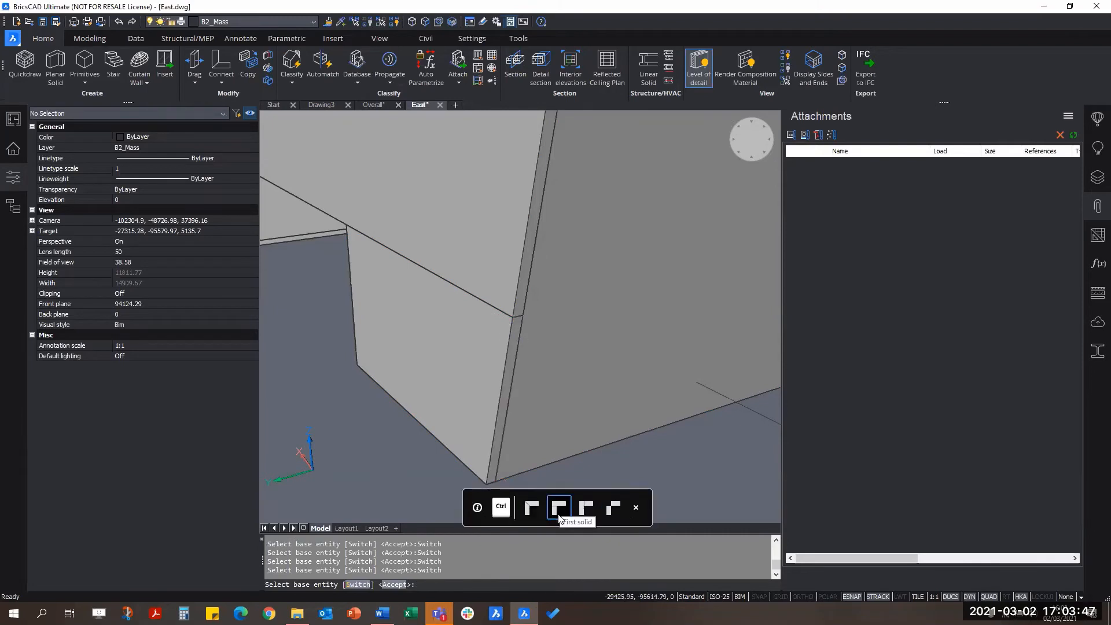
{"action": "left_click", "coordinate": [533, 508]}
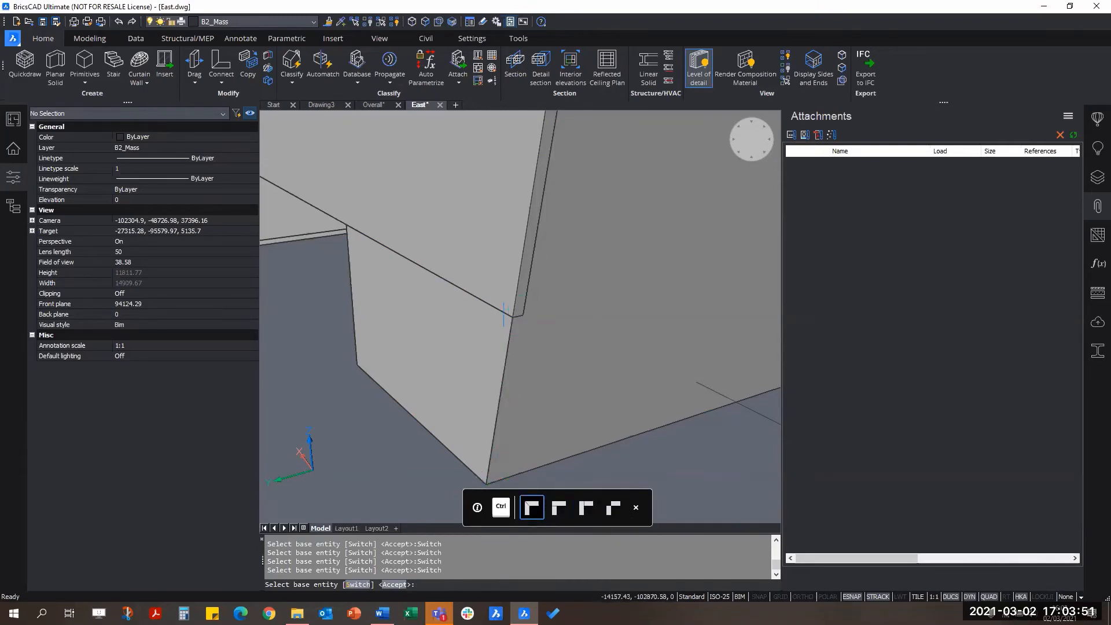
{"action": "key", "text": "ctrl"}
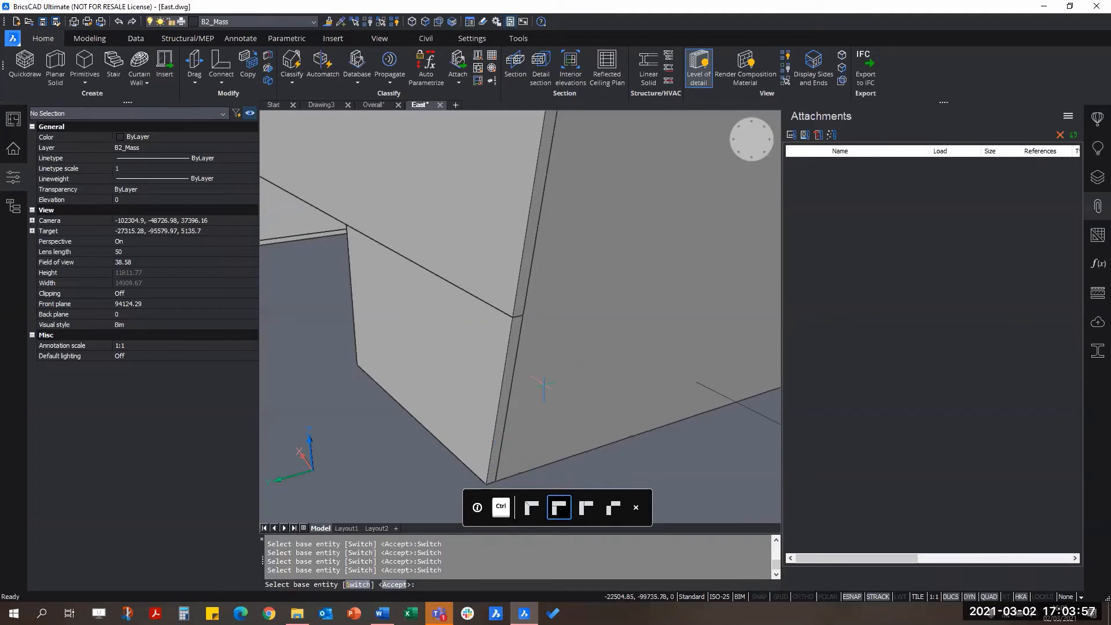
{"action": "key", "text": "Return"}
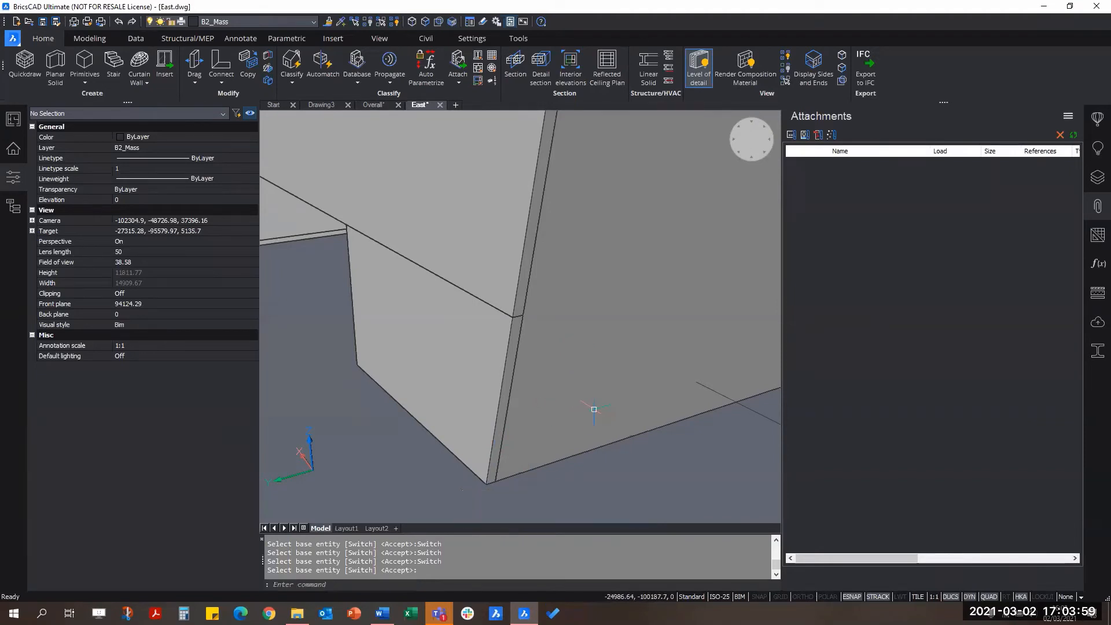
Unite the long side wall and the lower projection wall beneath its end into one solid
{"action": "scroll", "coordinate": [521, 480], "scroll_direction": "down", "scroll_amount": 2}
{"action": "scroll", "coordinate": [549, 470], "scroll_direction": "up", "scroll_amount": 6}
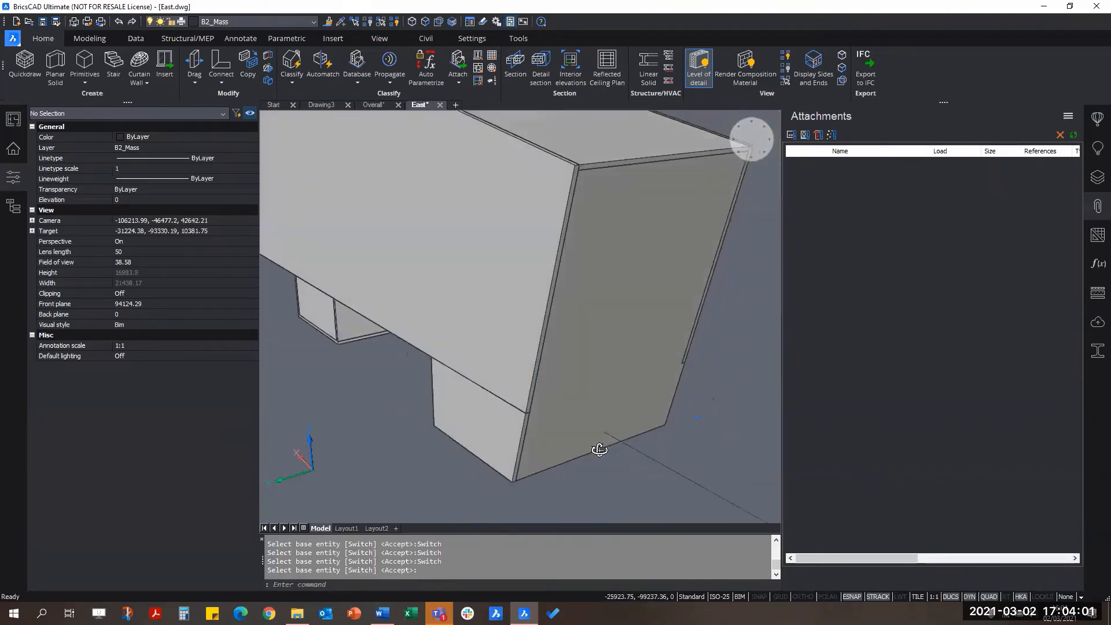
{"action": "key", "text": "Escape"}
{"action": "key", "text": "Escape"}
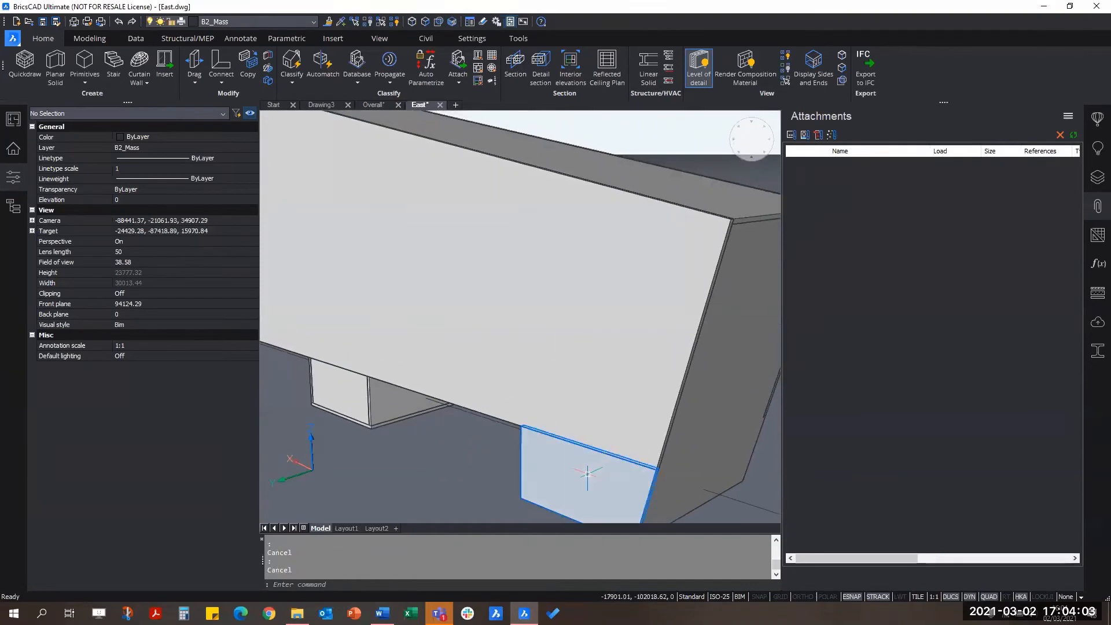
{"action": "left_click", "coordinate": [585, 401]}
{"action": "scroll", "coordinate": [625, 442], "scroll_direction": "down", "scroll_amount": 4}
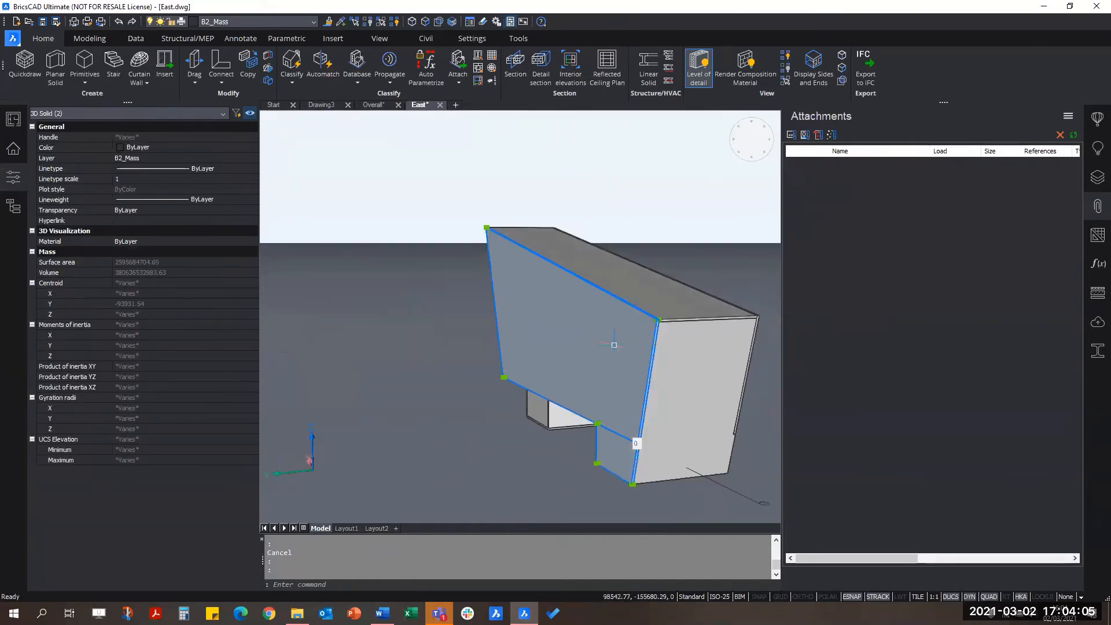
{"action": "scroll", "coordinate": [682, 459], "scroll_direction": "up", "scroll_amount": 5}
{"action": "scroll", "coordinate": [533, 429], "scroll_direction": "down", "scroll_amount": 4}
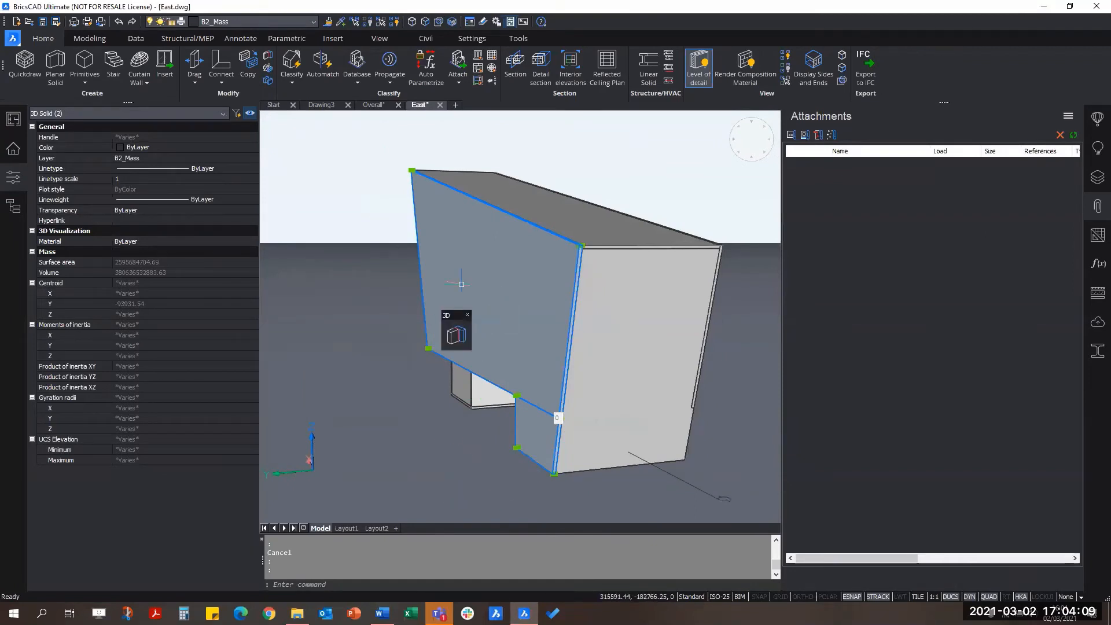
{"action": "left_click", "coordinate": [89, 39]}
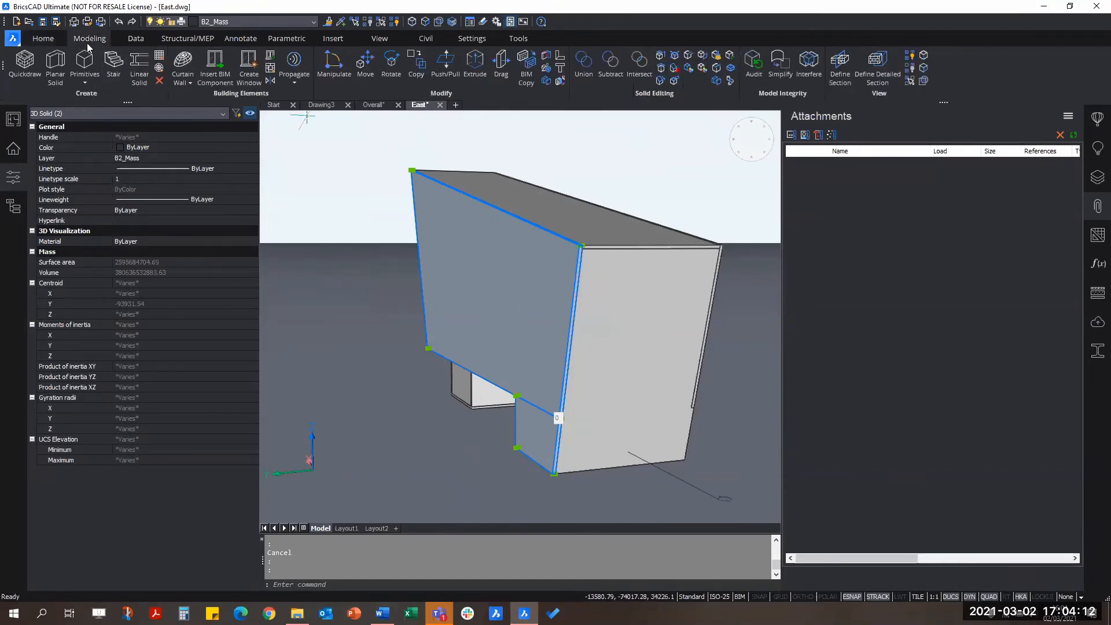
{"action": "left_click", "coordinate": [585, 64]}
{"action": "scroll", "coordinate": [535, 417], "scroll_direction": "up", "scroll_amount": 2}
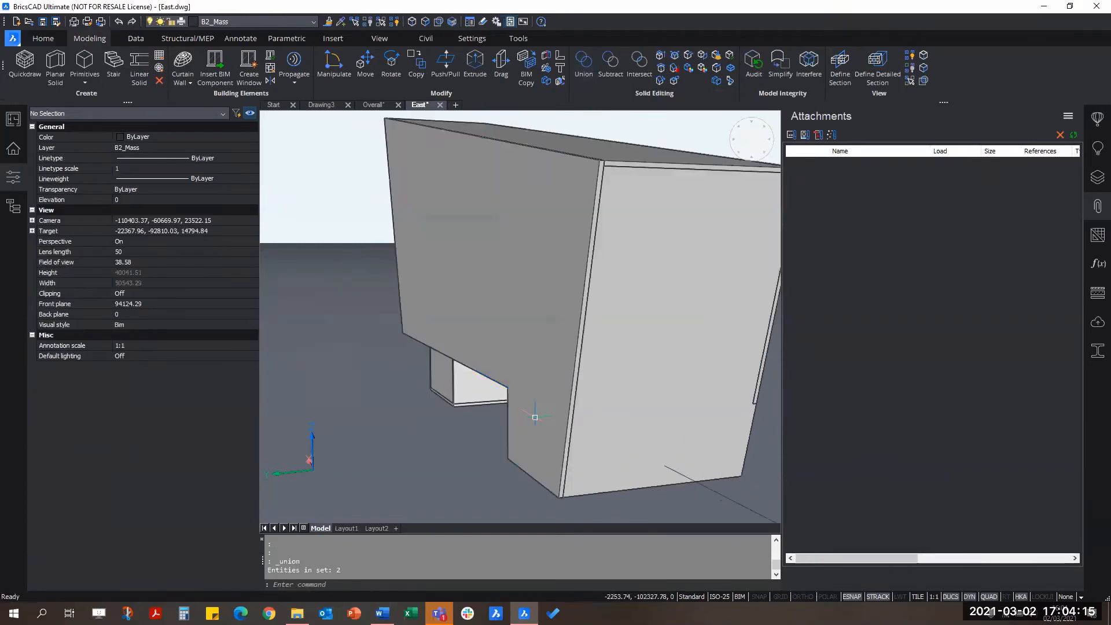
Join the opposite long side's lower projection wall to the sloped end wall with an L-connection, accepting the second connection type
{"action": "middle_click_drag", "start_coordinate": [535, 418], "coordinate": [482, 435], "text": "shift"}
{"action": "key", "text": "Escape"}
{"action": "left_click", "coordinate": [655, 420]}
{"action": "scroll", "coordinate": [655, 420], "scroll_direction": "down", "scroll_amount": 2}
{"action": "key", "text": "Escape"}
{"action": "scroll", "coordinate": [470, 427], "scroll_direction": "up", "scroll_amount": 2}
{"action": "scroll", "coordinate": [428, 455], "scroll_direction": "up", "scroll_amount": 1}
{"action": "scroll", "coordinate": [513, 446], "scroll_direction": "down", "scroll_amount": 2}
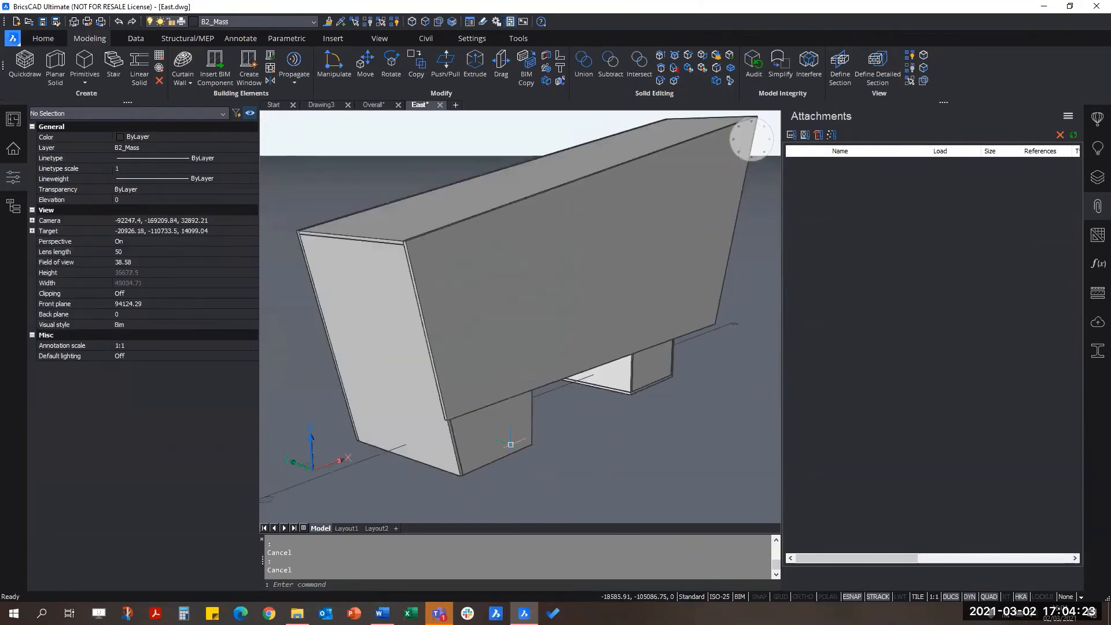
{"action": "scroll", "coordinate": [455, 501], "scroll_direction": "up", "scroll_amount": 1}
{"action": "scroll", "coordinate": [486, 440], "scroll_direction": "up", "scroll_amount": 3}
{"action": "left_click", "coordinate": [529, 390]}
{"action": "left_click", "coordinate": [457, 385]}
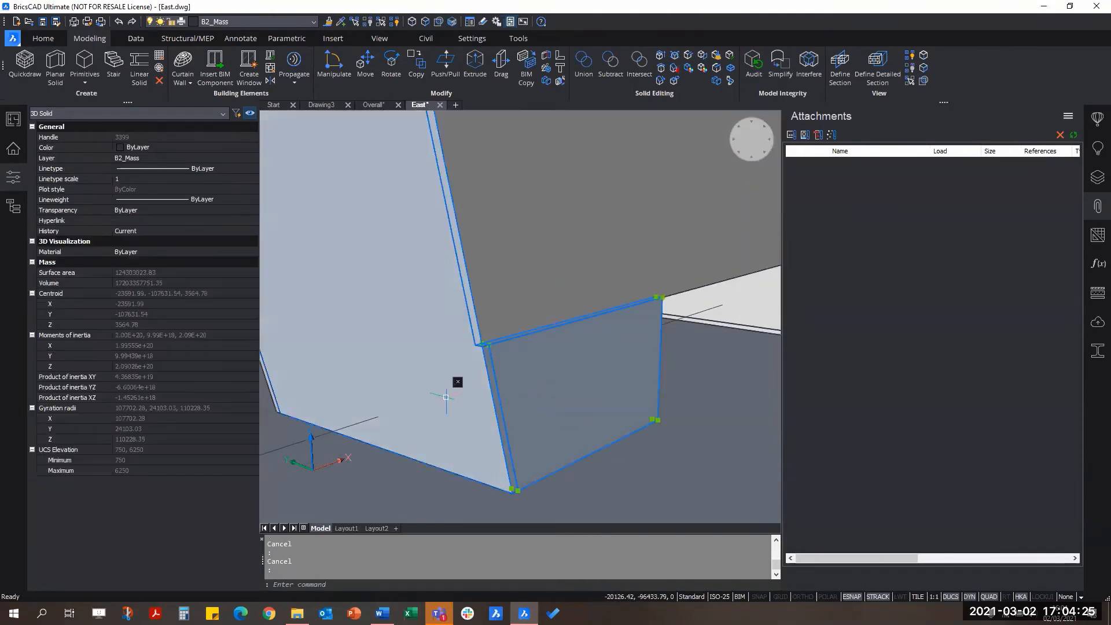
{"action": "mouse_move", "coordinate": [531, 428]}
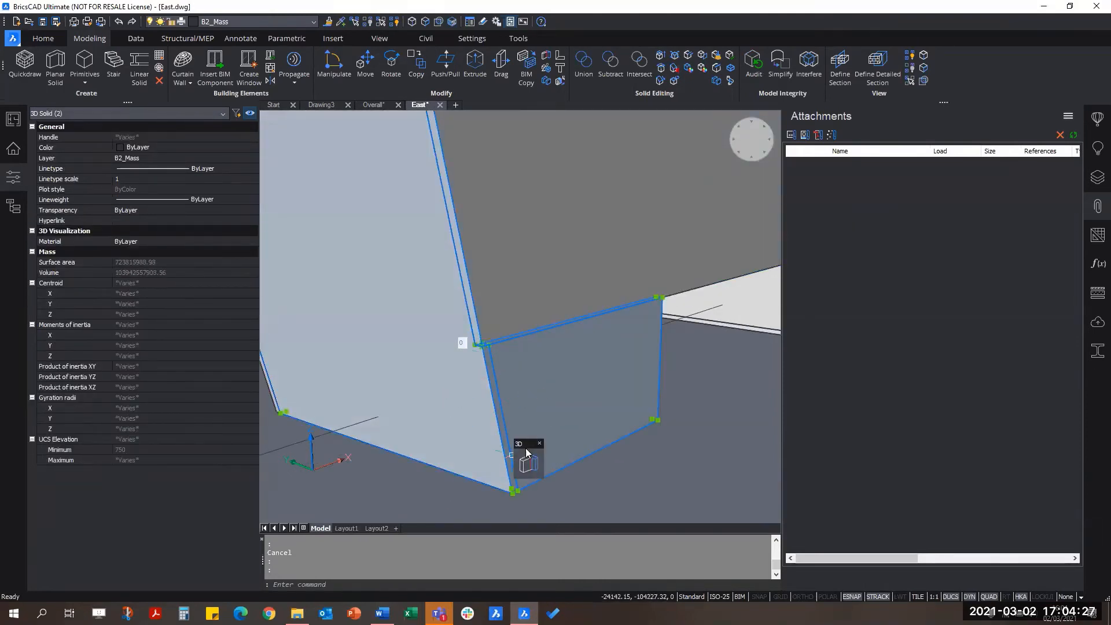
{"action": "scroll", "coordinate": [617, 440], "scroll_direction": "down", "scroll_amount": 1}
{"action": "scroll", "coordinate": [608, 434], "scroll_direction": "up", "scroll_amount": 1}
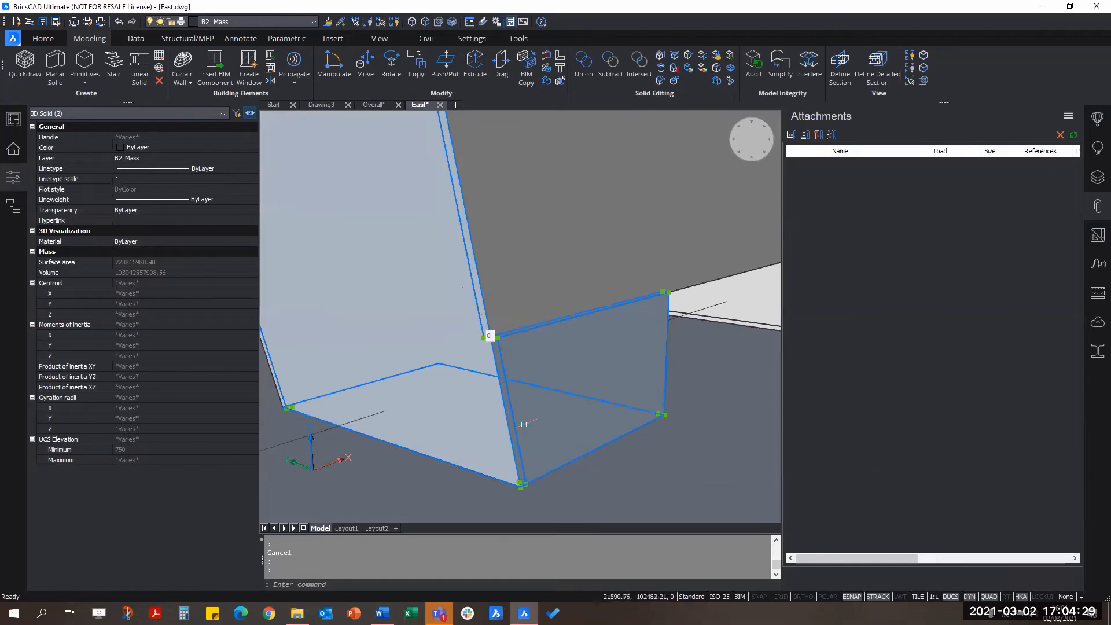
{"action": "mouse_move", "coordinate": [561, 437]}
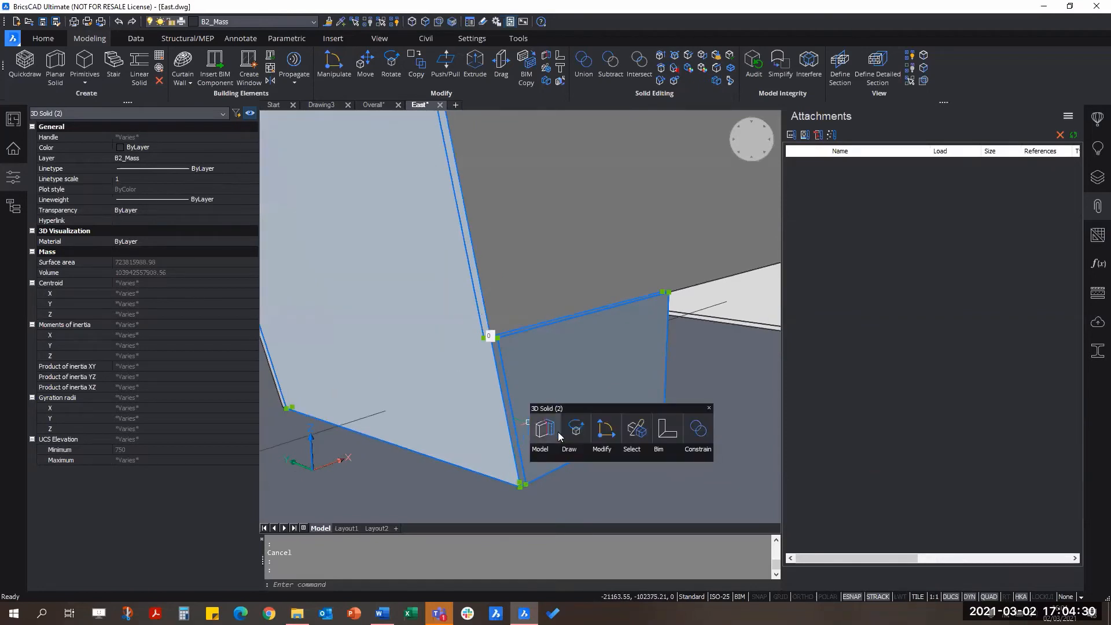
{"action": "left_click", "coordinate": [665, 433]}
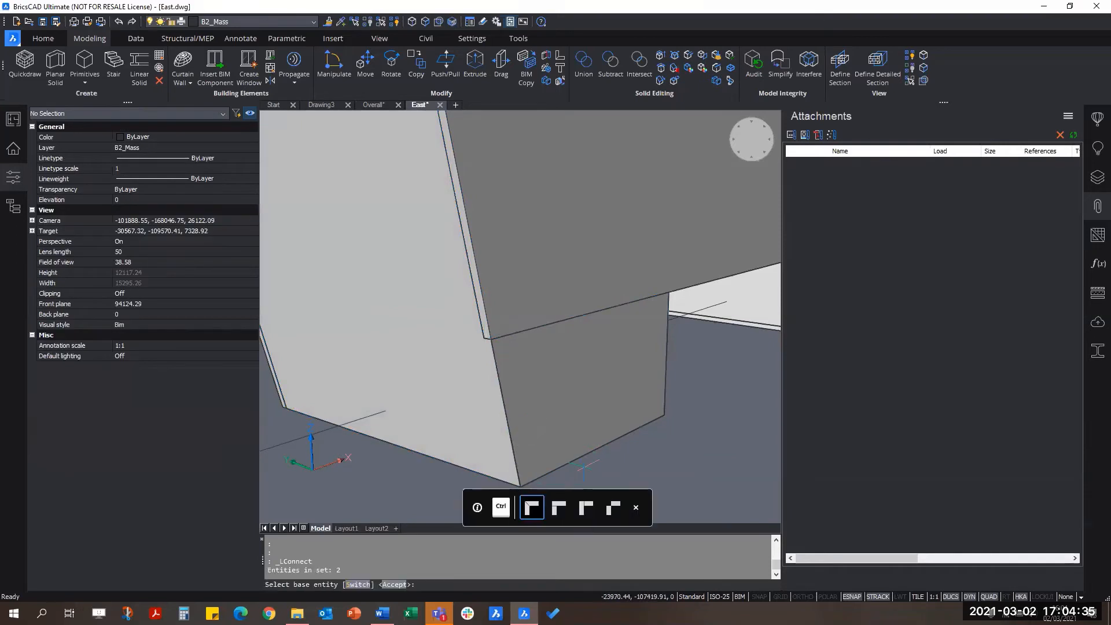
{"action": "key", "text": "ctrl"}
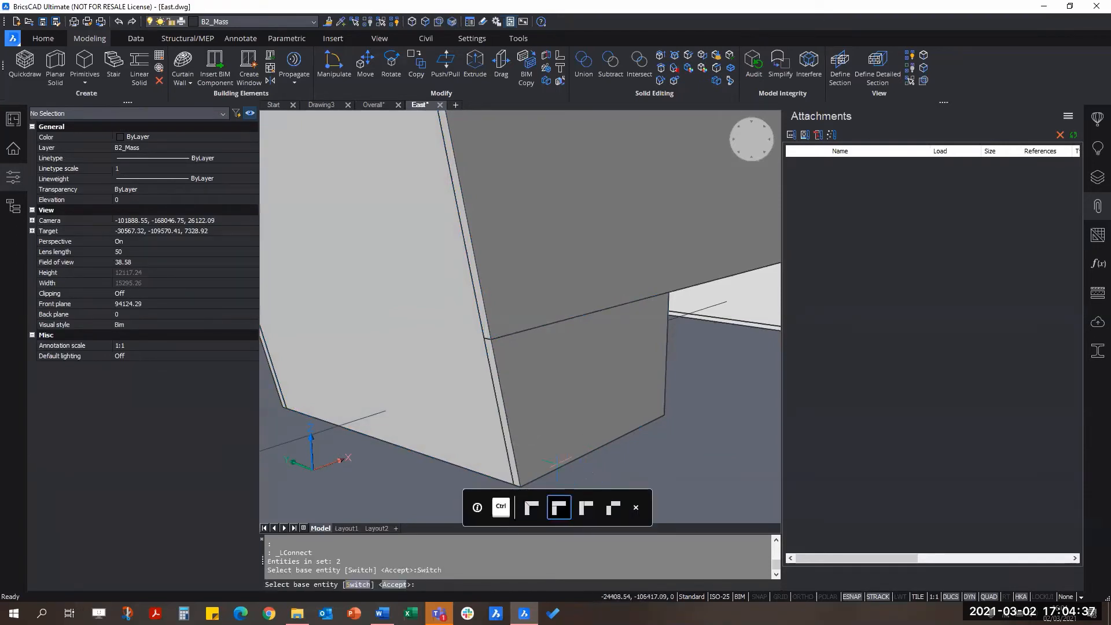
{"action": "key", "text": "Return"}
Unite the opposite long side wall with the lower projection wall beneath its end
{"action": "scroll", "coordinate": [591, 489], "scroll_direction": "down", "scroll_amount": 3}
{"action": "left_click", "coordinate": [579, 441]}
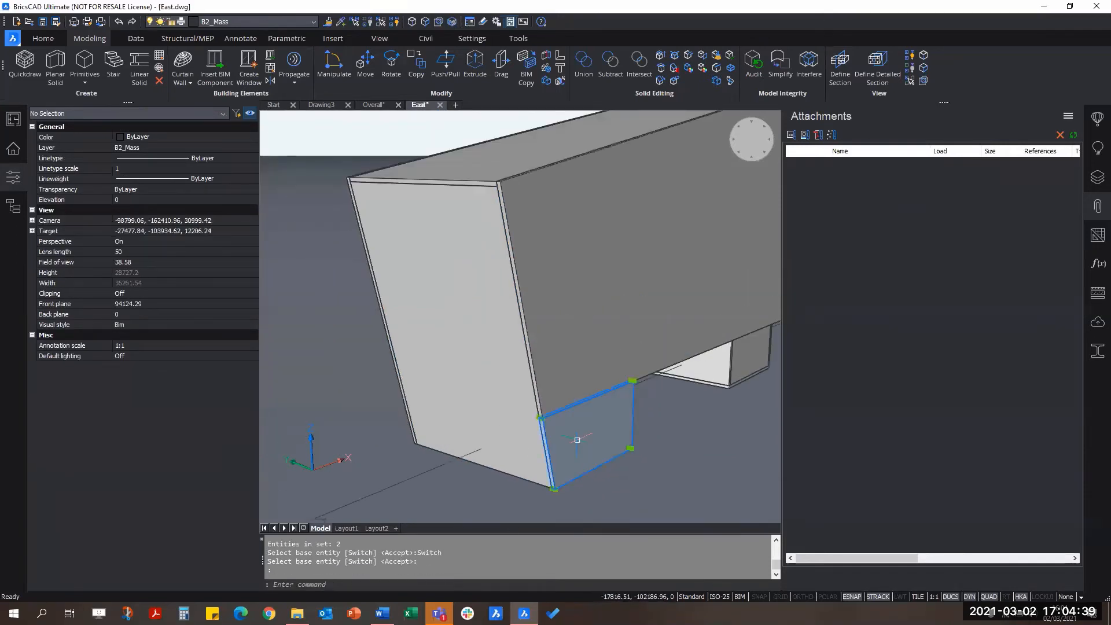
{"action": "left_click", "coordinate": [545, 389]}
{"action": "scroll", "coordinate": [545, 389], "scroll_direction": "down", "scroll_amount": 3}
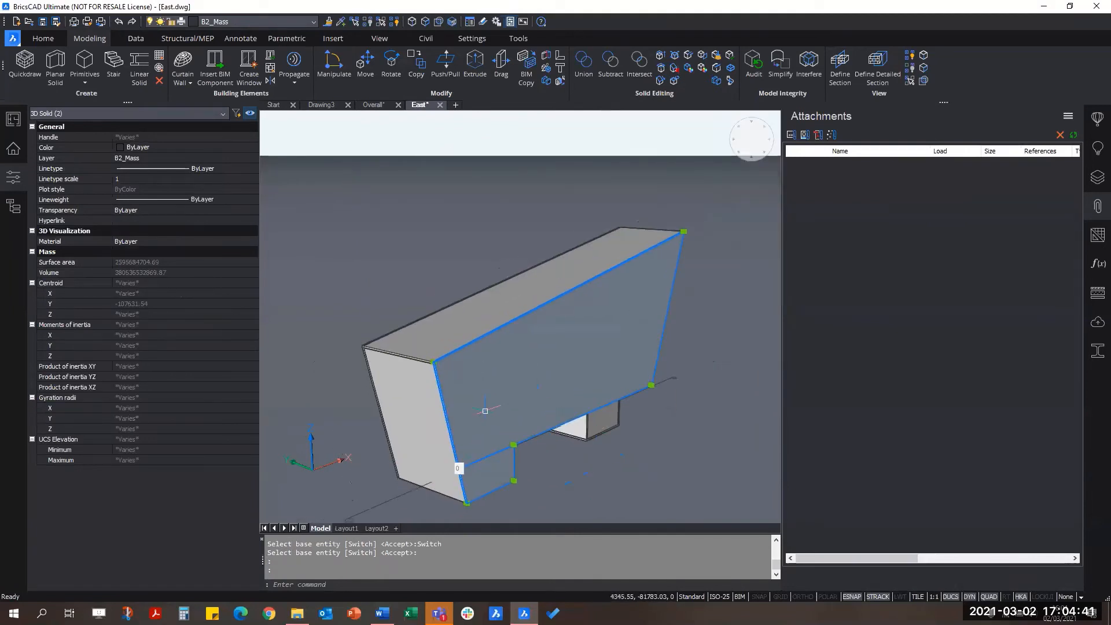
{"action": "mouse_move", "coordinate": [489, 409]}
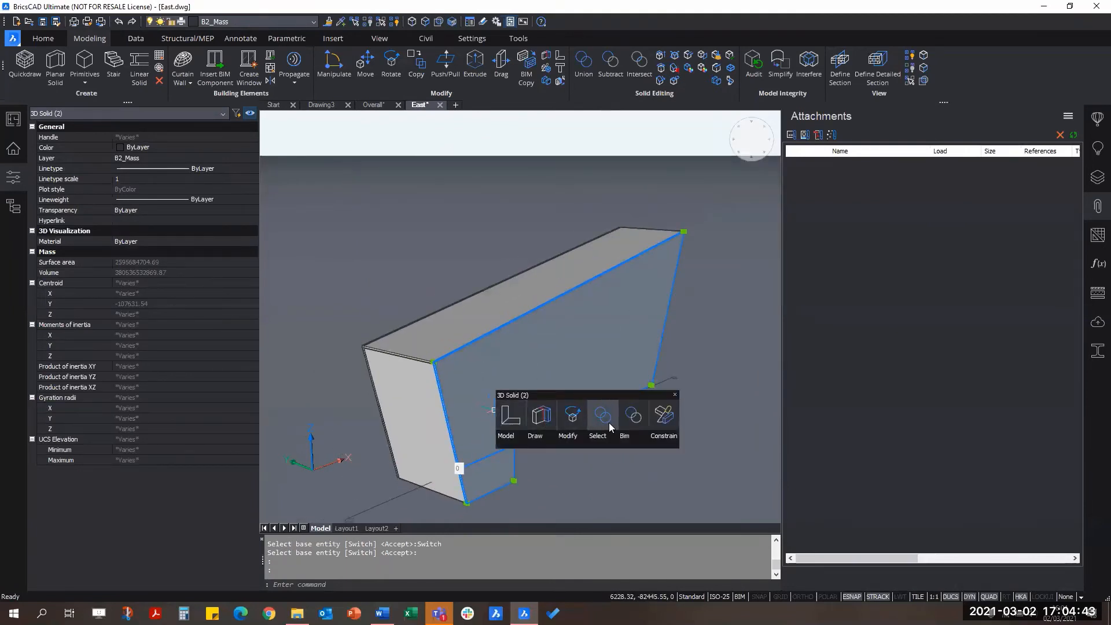
{"action": "left_click", "coordinate": [602, 415]}
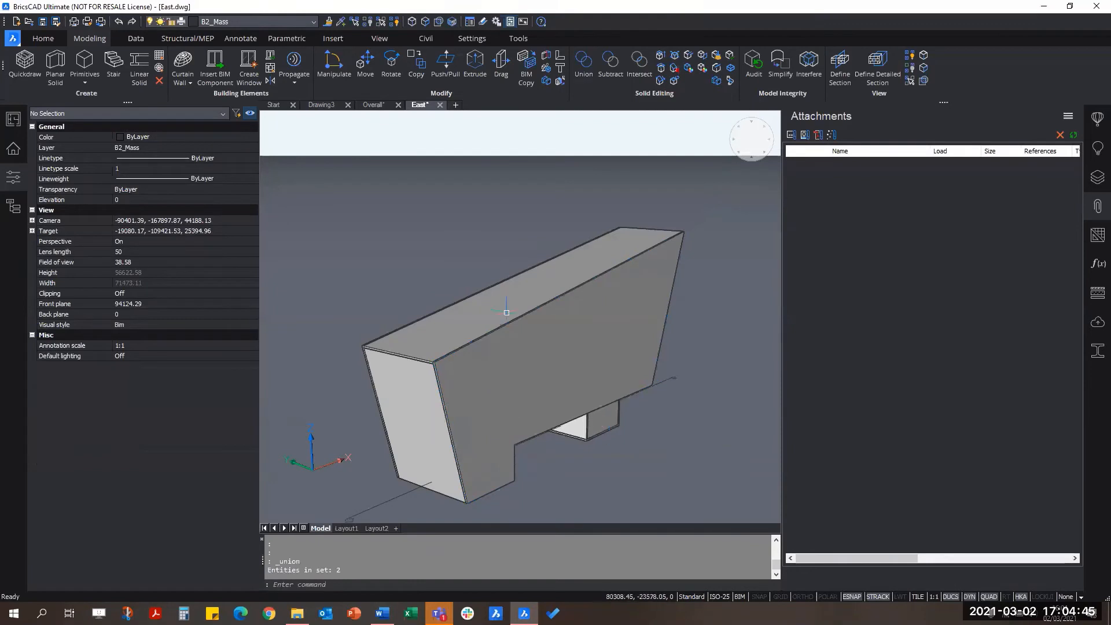
Inspect the hollow interior of the building by switching the section plane's clipping display on and off again
{"action": "middle_click_drag", "start_coordinate": [474, 476], "coordinate": [563, 464], "text": "shift"}
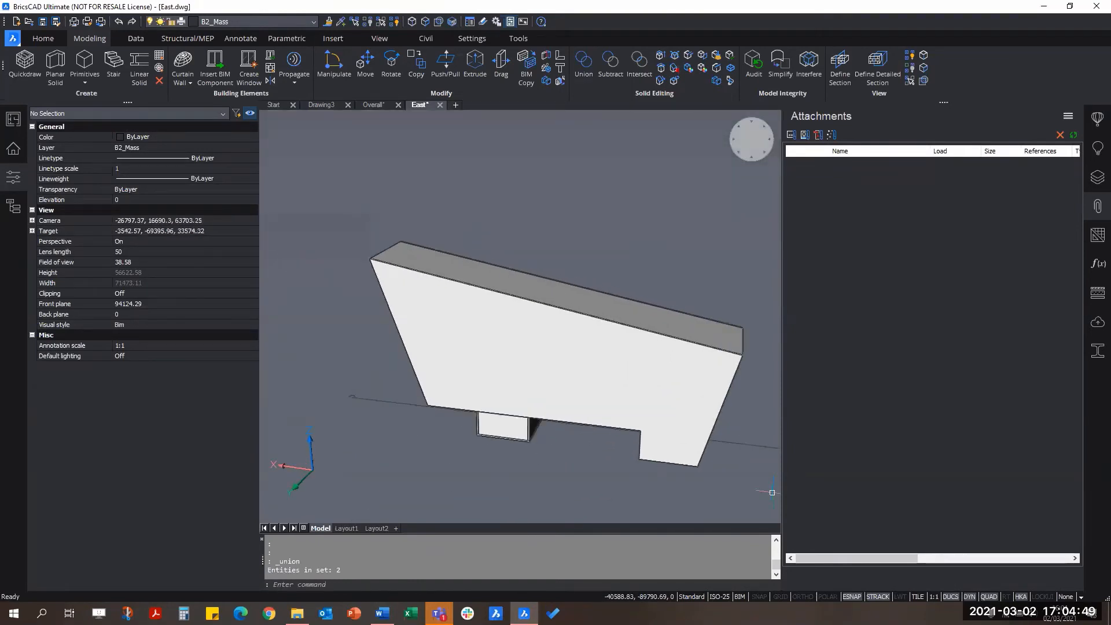
{"action": "mouse_move", "coordinate": [590, 463]}
{"action": "middle_mouse_down", "text": "shift"}
{"action": "mouse_move", "coordinate": [613, 461]}
{"action": "mouse_move", "coordinate": [635, 439]}
{"action": "mouse_move", "coordinate": [587, 458]}
{"action": "middle_mouse_up", "text": "shift"}
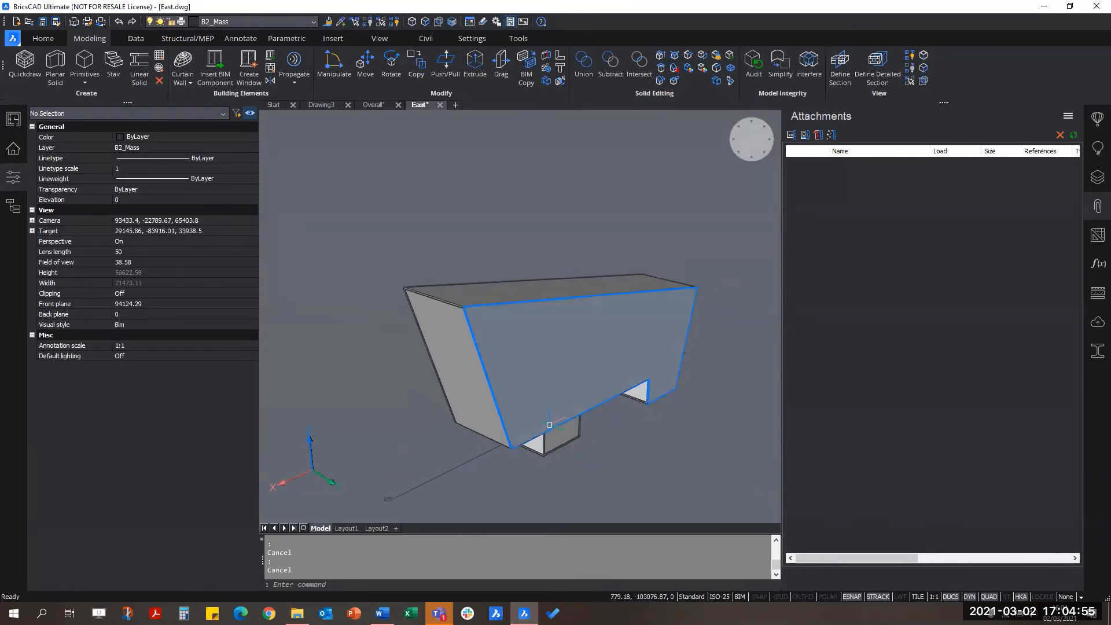
{"action": "double_click", "coordinate": [458, 465]}
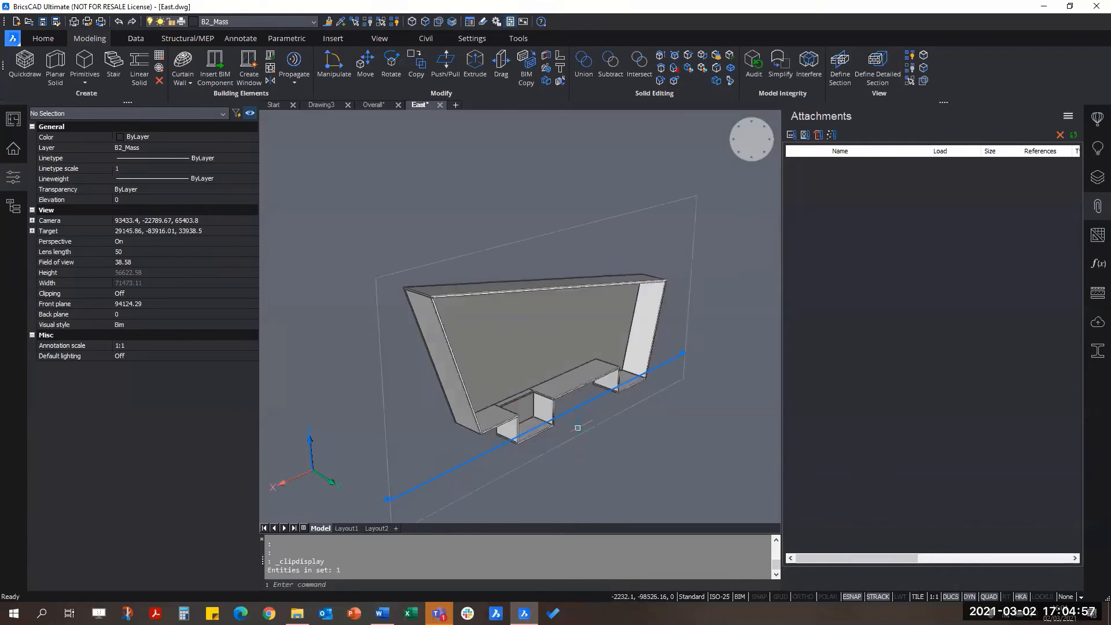
{"action": "double_click", "coordinate": [428, 480]}
{"action": "key", "text": "Escape"}
{"action": "key", "text": "Escape"}
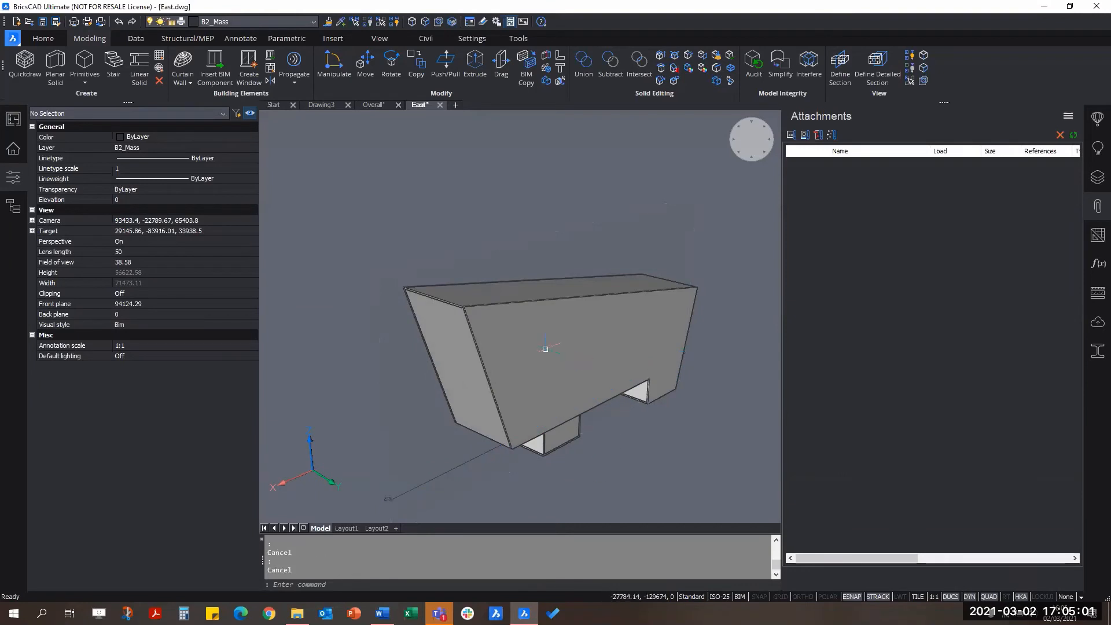
Hide the near long side wall to expose the building's interior and floor slabs
{"action": "left_click", "coordinate": [547, 347]}
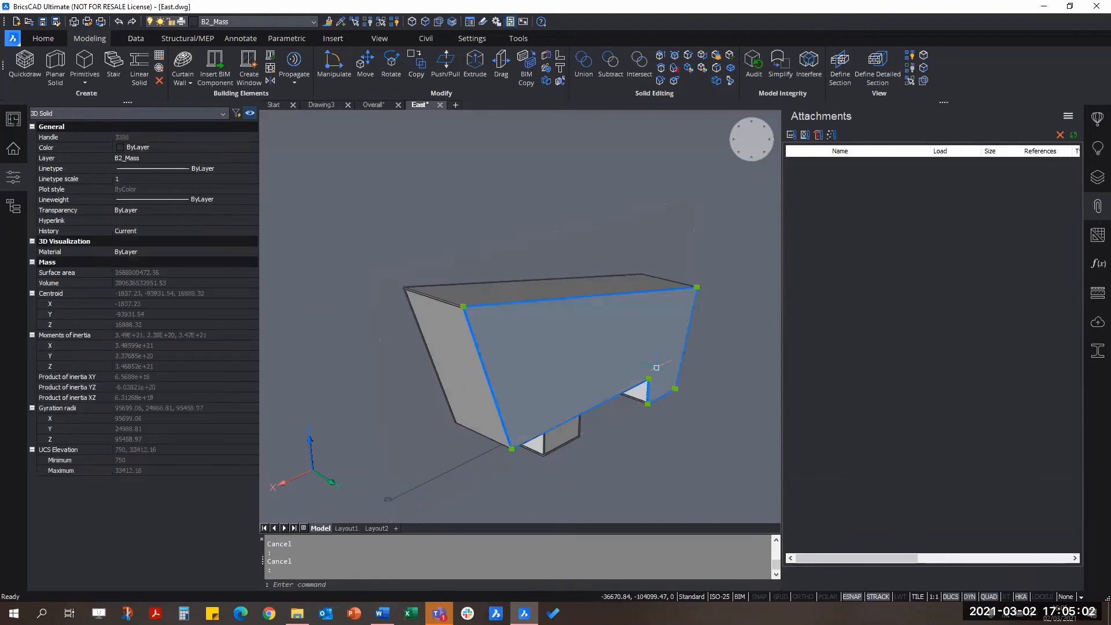
{"action": "left_click", "coordinate": [366, 24]}
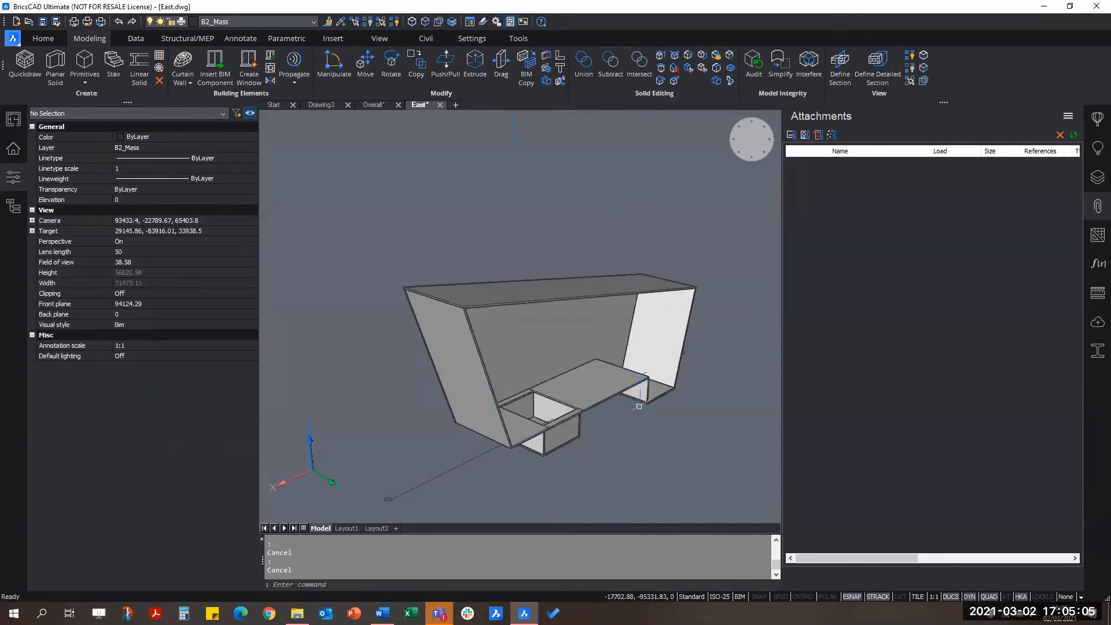
{"action": "middle_click_drag", "start_coordinate": [643, 406], "coordinate": [495, 457], "text": "shift"}
{"action": "scroll", "coordinate": [627, 462], "scroll_direction": "up", "scroll_amount": 5}
{"action": "scroll", "coordinate": [497, 458], "scroll_direction": "down", "scroll_amount": 3}
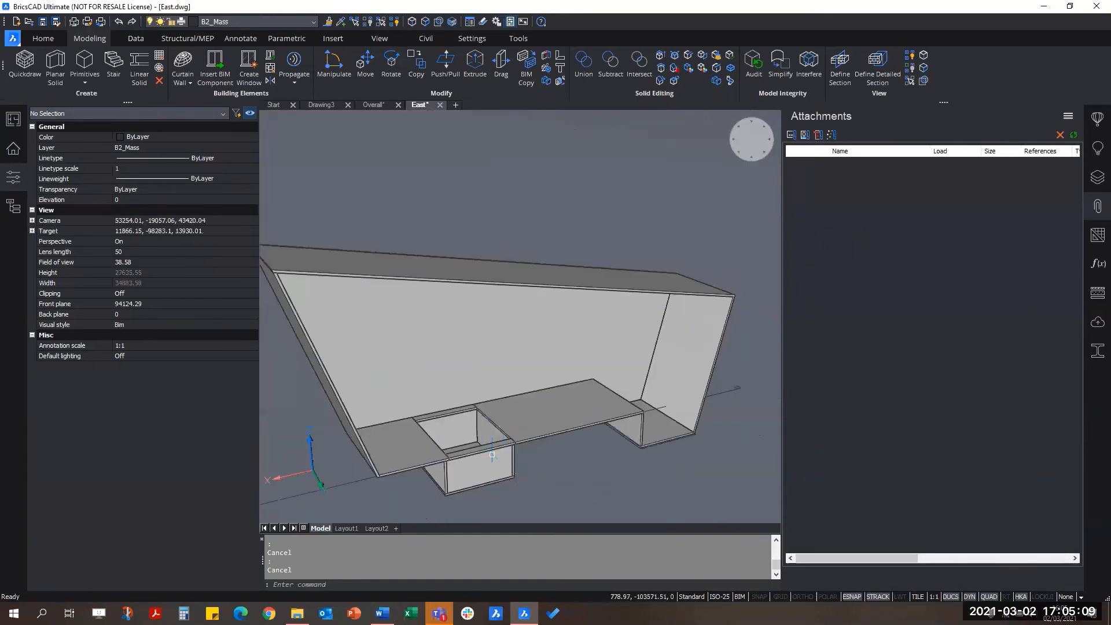
Unite the four floor slab pieces around the opening above the underside projection into one solid
{"action": "scroll", "coordinate": [498, 458], "scroll_direction": "up", "scroll_amount": 2}
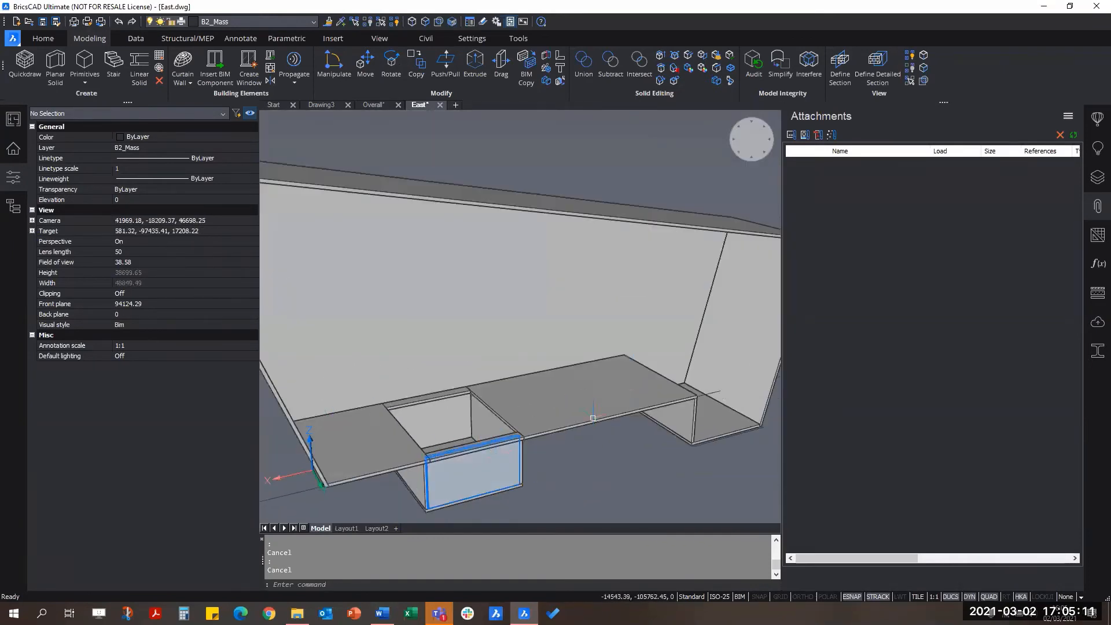
{"action": "scroll", "coordinate": [341, 420], "scroll_direction": "up", "scroll_amount": 2}
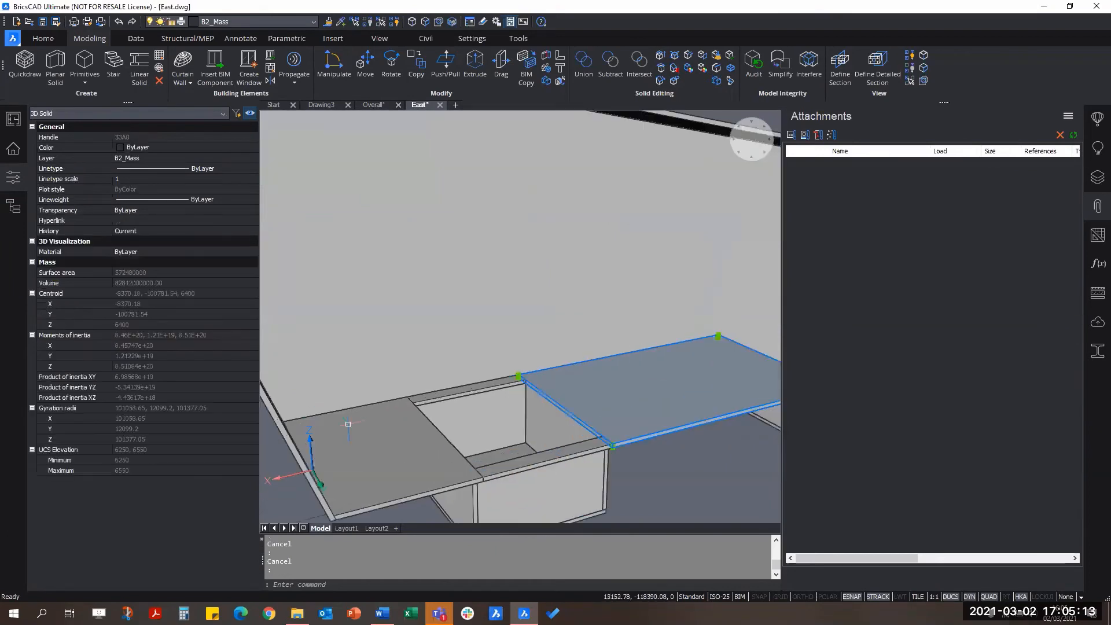
{"action": "left_click", "coordinate": [508, 382]}
{"action": "left_click", "coordinate": [387, 436]}
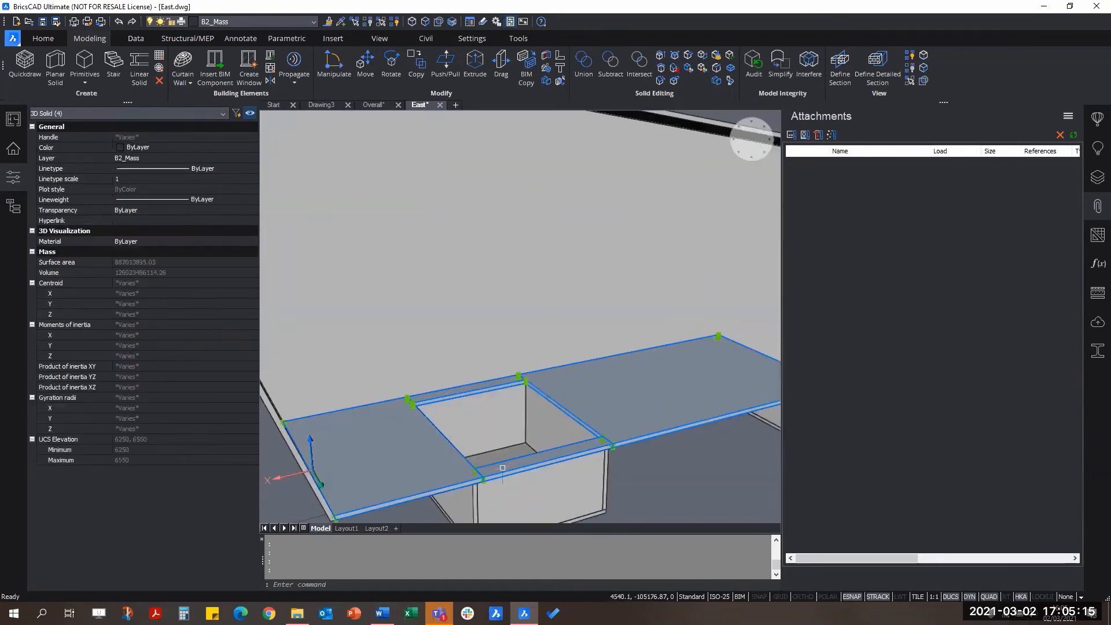
{"action": "middle_click_drag", "start_coordinate": [540, 470], "coordinate": [585, 479], "text": "shift"}
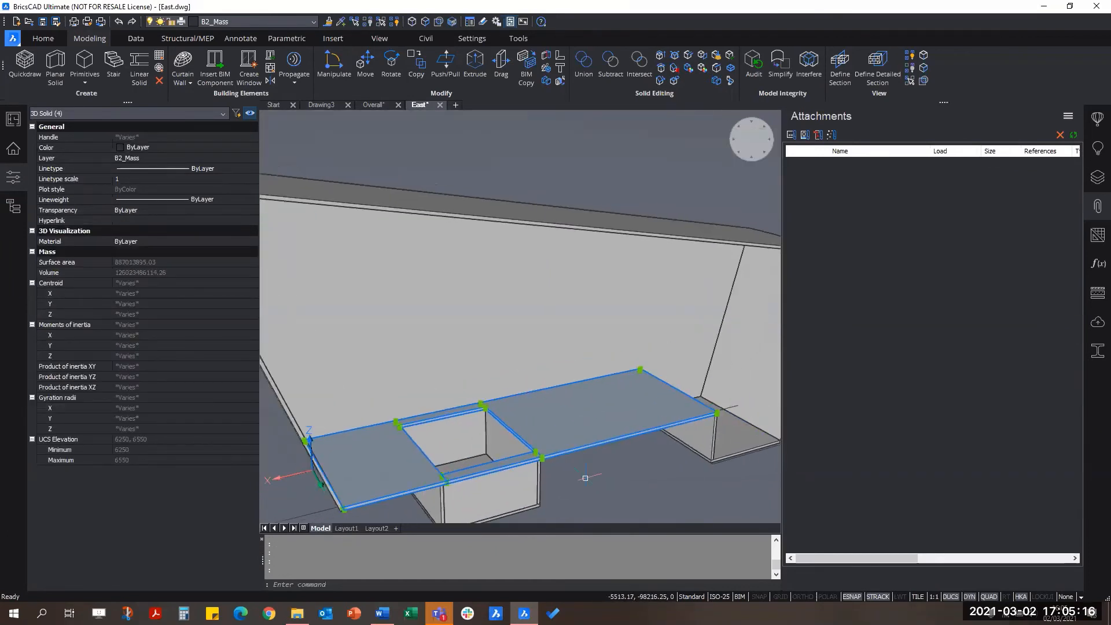
{"action": "left_click", "coordinate": [583, 63]}
Examine the united floor slab along its length and around the opening above the underside projection
{"action": "middle_click_drag", "start_coordinate": [637, 328], "coordinate": [552, 448], "text": "shift"}
{"action": "scroll", "coordinate": [664, 461], "scroll_direction": "up", "scroll_amount": 5}
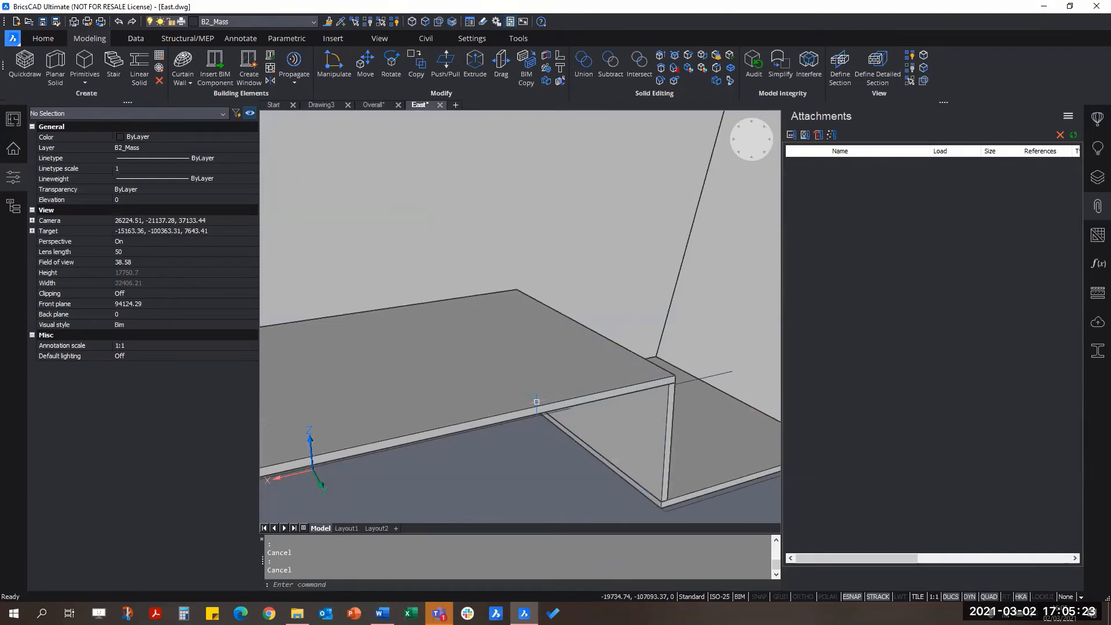
{"action": "scroll", "coordinate": [536, 402], "scroll_direction": "down", "scroll_amount": 5}
{"action": "middle_click_drag", "start_coordinate": [537, 402], "coordinate": [694, 390]}
{"action": "scroll", "coordinate": [444, 425], "scroll_direction": "up", "scroll_amount": 3}
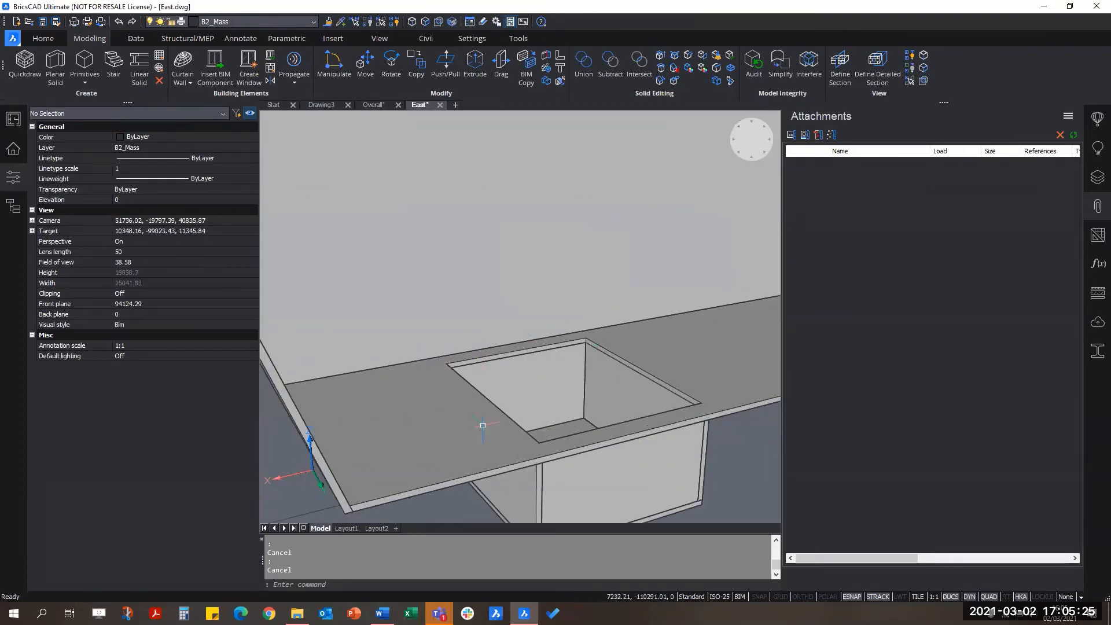
{"action": "middle_click_drag", "start_coordinate": [581, 414], "coordinate": [606, 410], "text": "shift"}
{"action": "scroll", "coordinate": [606, 410], "scroll_direction": "up", "scroll_amount": 2}
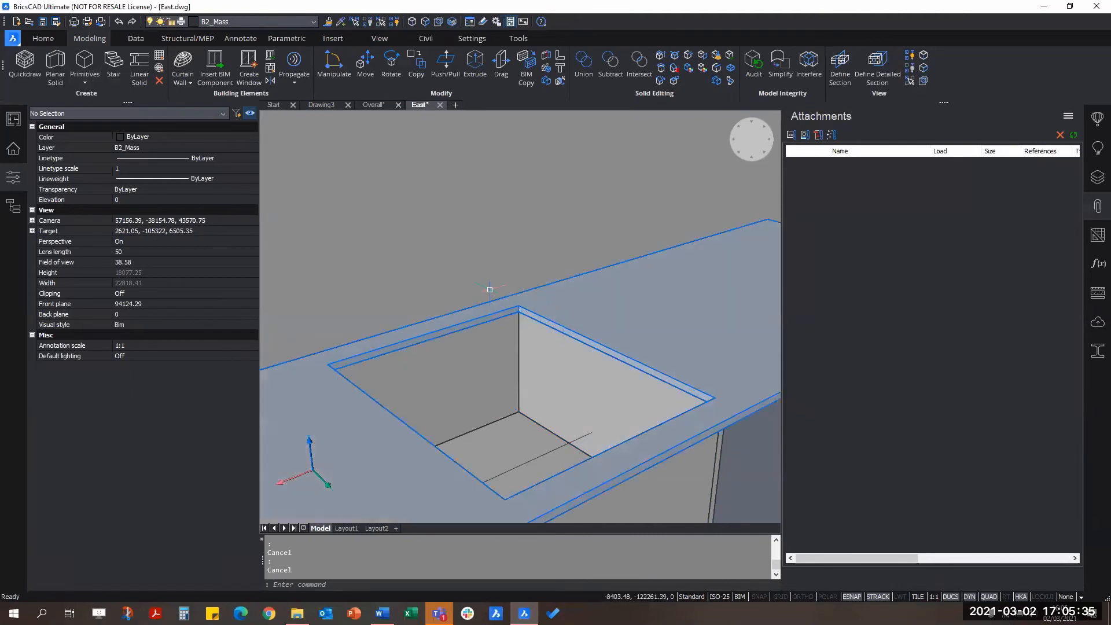
{"action": "scroll", "coordinate": [705, 391], "scroll_direction": "up", "scroll_amount": 3}
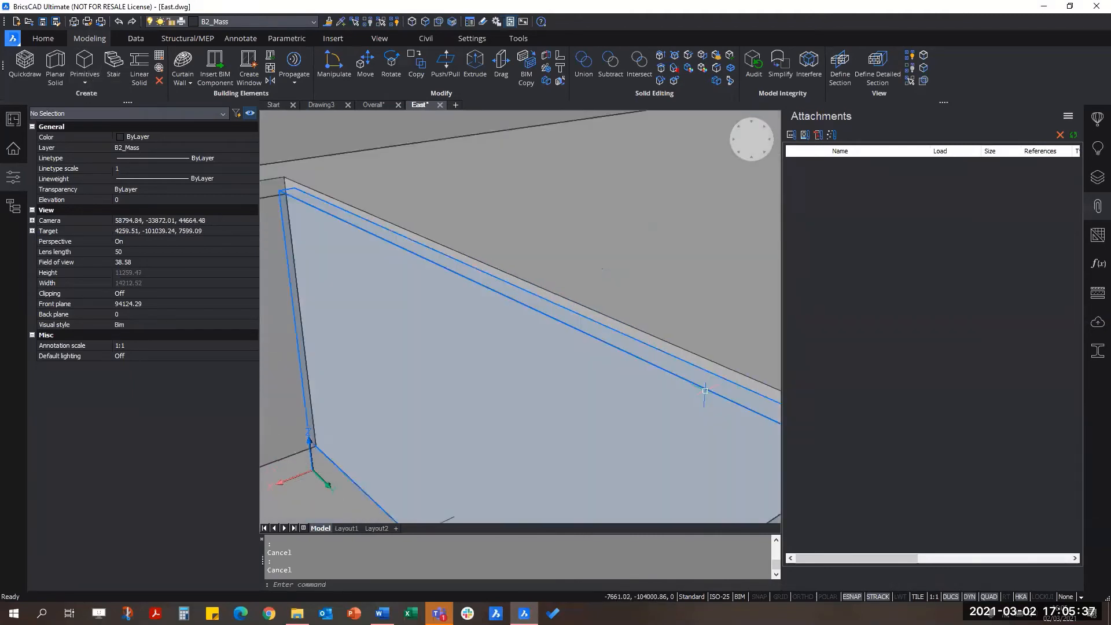
{"action": "left_click", "coordinate": [681, 365]}
{"action": "scroll", "coordinate": [553, 329], "scroll_direction": "down", "scroll_amount": 3}
{"action": "scroll", "coordinate": [637, 329], "scroll_direction": "up", "scroll_amount": 3}
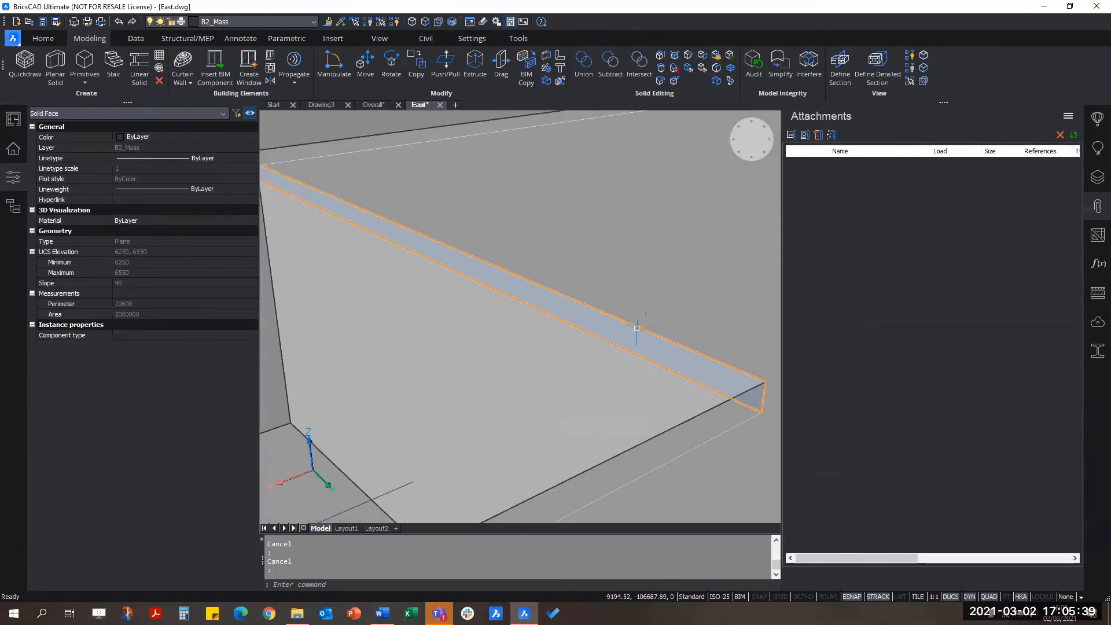
{"action": "mouse_move", "coordinate": [629, 335]}
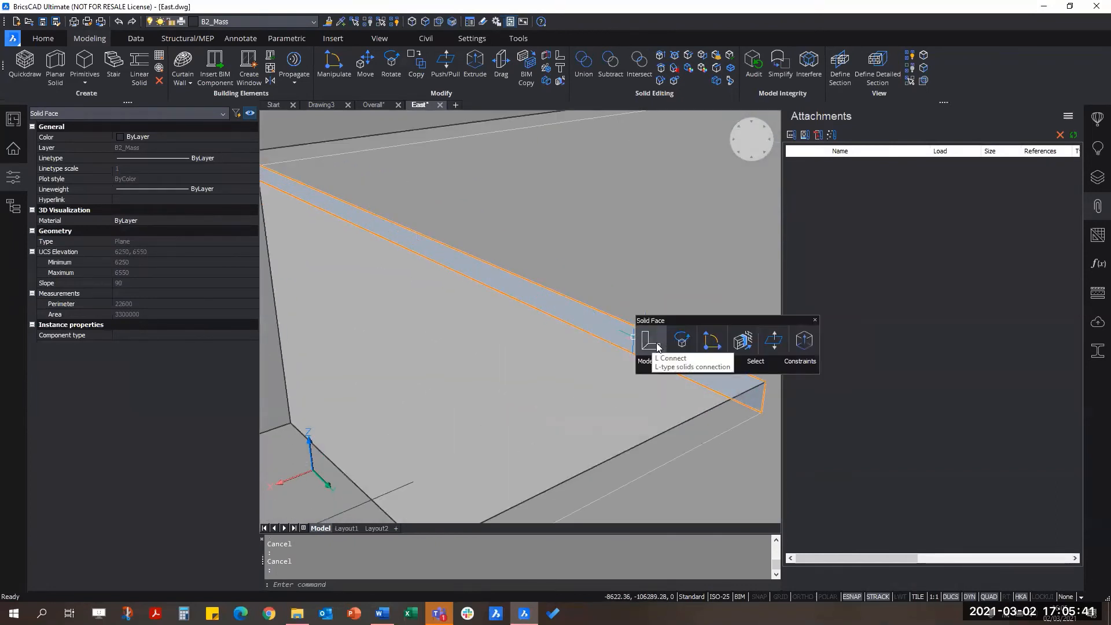
{"action": "key", "text": "Escape"}
{"action": "scroll", "coordinate": [593, 332], "scroll_direction": "down", "scroll_amount": 3}
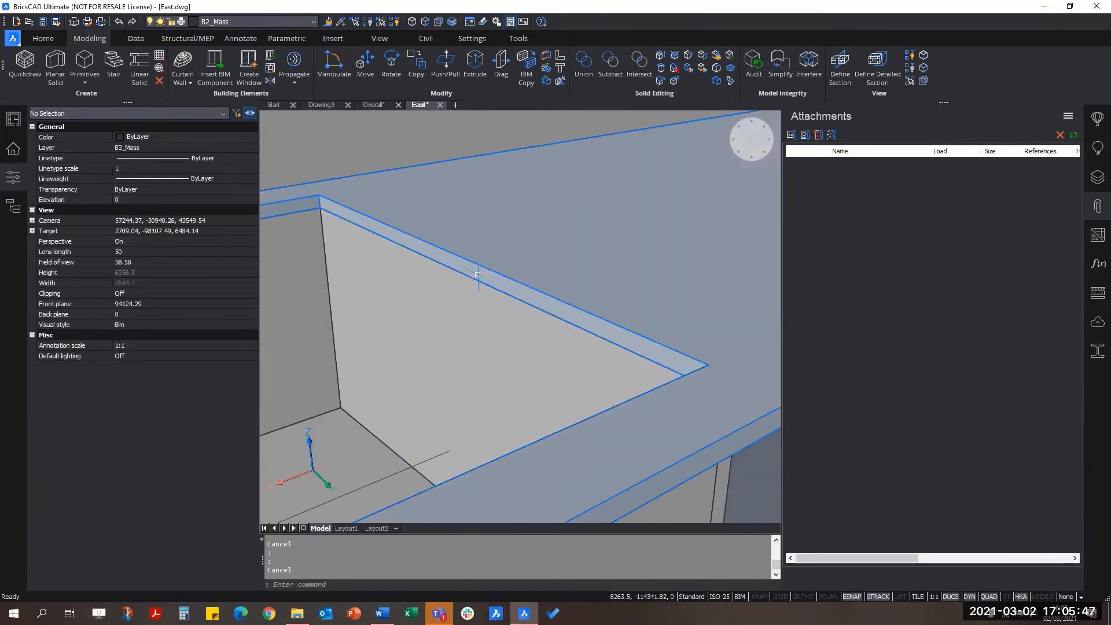
Close the floor slab opening above the underside projection by connecting the opening's short side face to the nearest target
{"action": "mouse_move", "coordinate": [495, 281]}
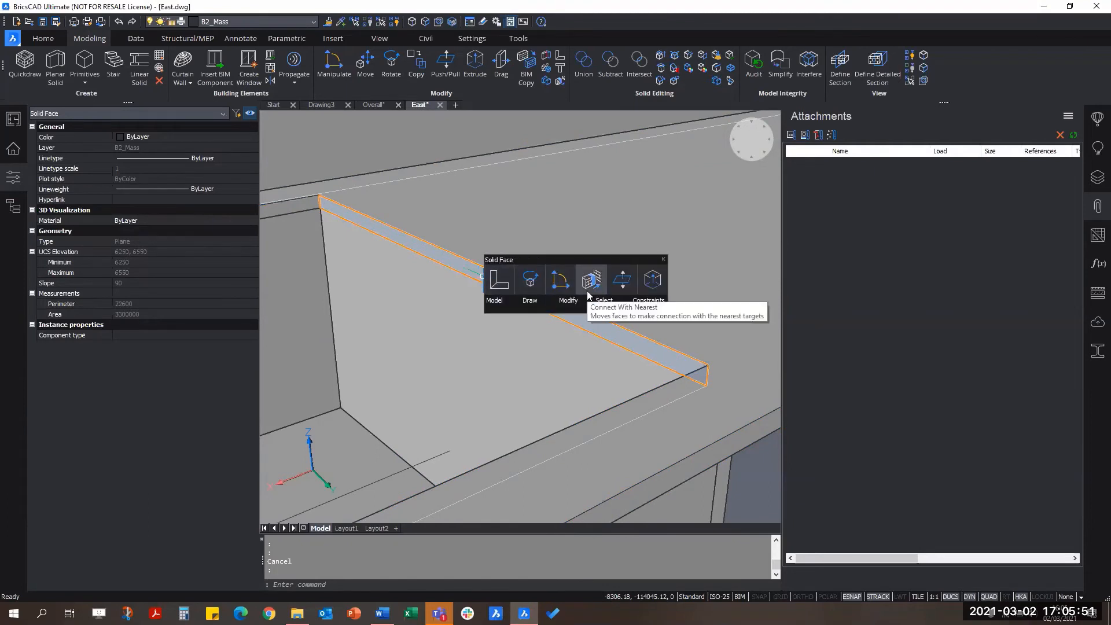
{"action": "scroll", "coordinate": [495, 339], "scroll_direction": "down", "scroll_amount": 4}
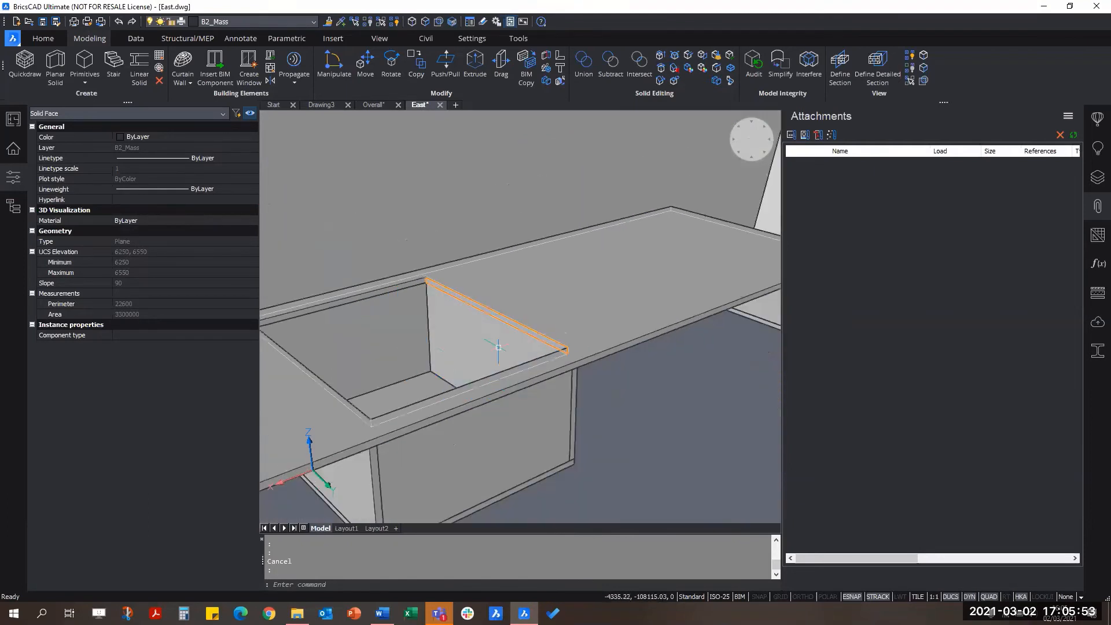
{"action": "middle_click_drag", "start_coordinate": [450, 361], "coordinate": [501, 352]}
{"action": "mouse_move", "coordinate": [375, 366]}
{"action": "scroll", "coordinate": [613, 334], "scroll_direction": "up", "scroll_amount": 5}
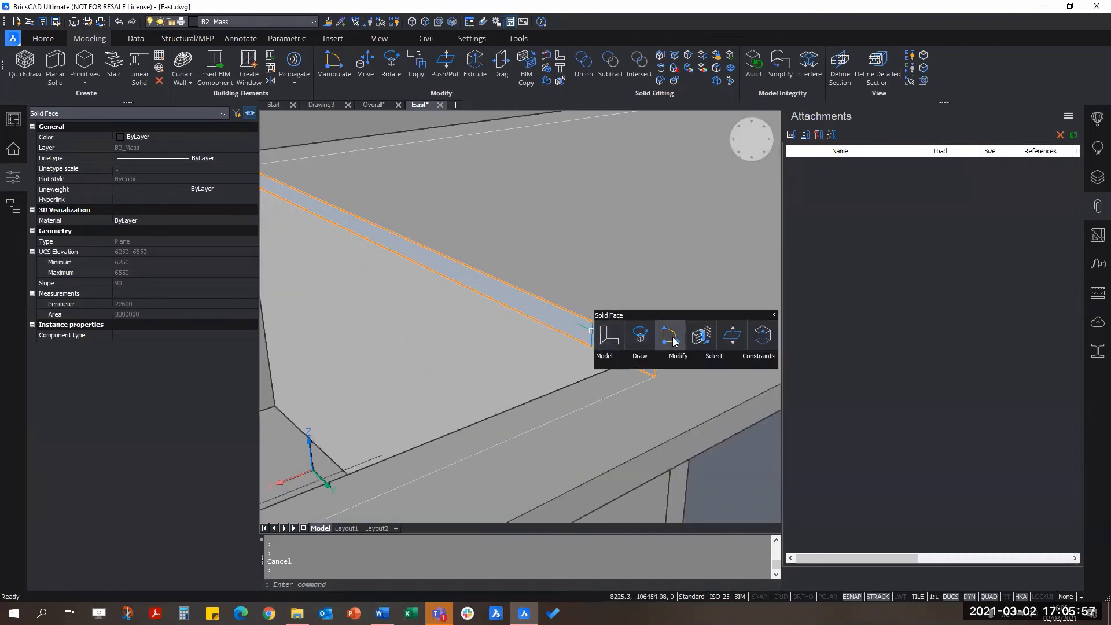
{"action": "left_click", "coordinate": [689, 340]}
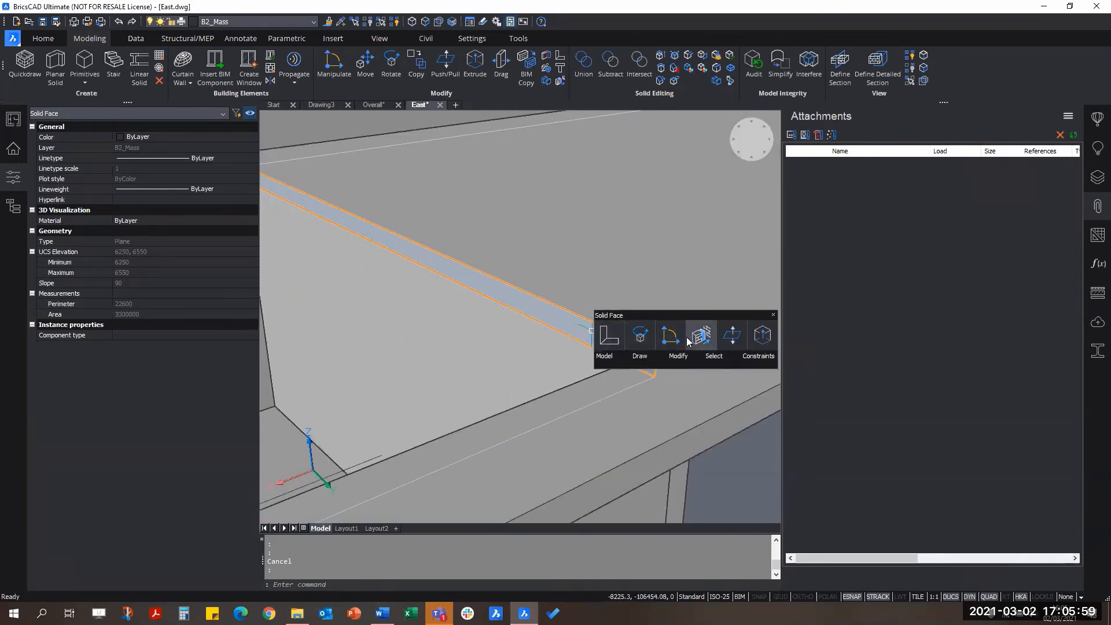
{"action": "scroll", "coordinate": [615, 404], "scroll_direction": "down", "scroll_amount": 3}
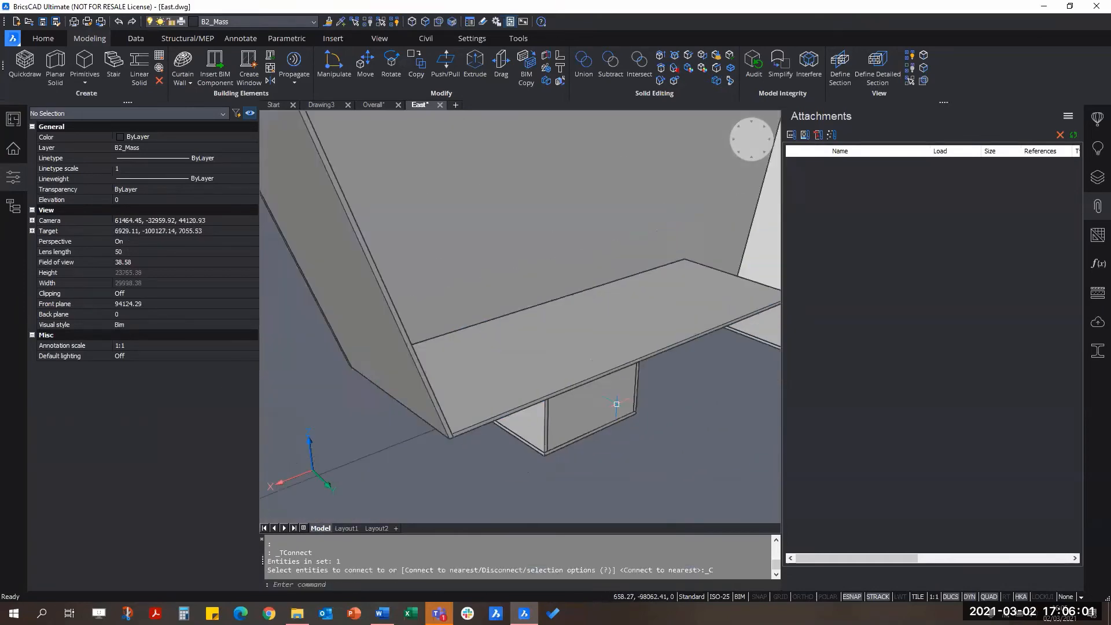
{"action": "middle_click_drag", "start_coordinate": [659, 422], "coordinate": [567, 367], "text": "shift"}
{"action": "left_click", "coordinate": [605, 334]}
{"action": "key", "text": "Escape"}
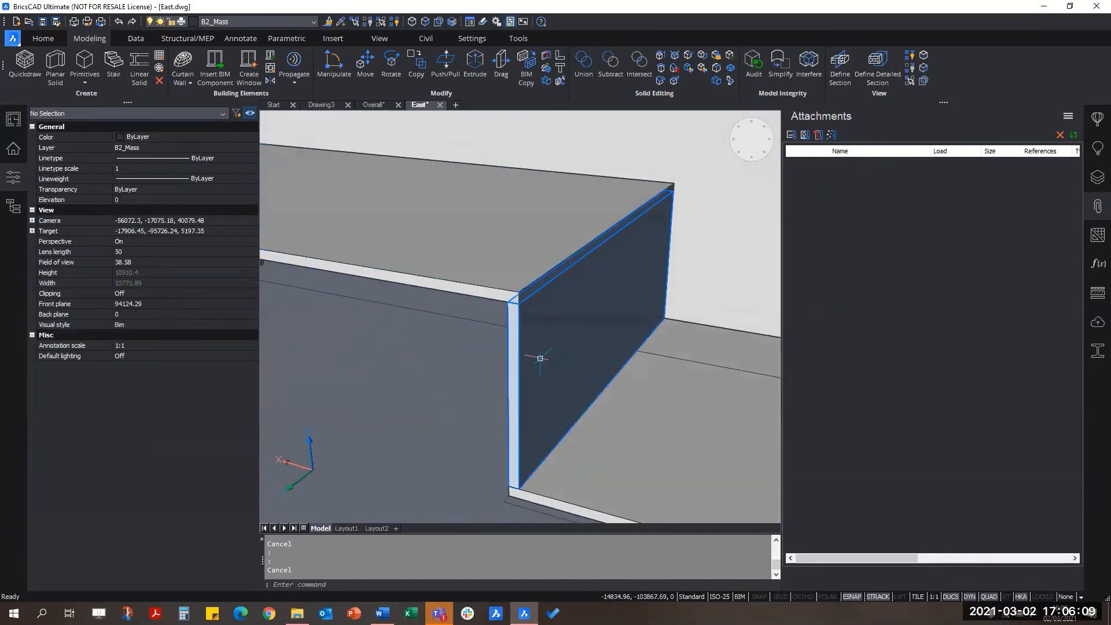
L-connect the floor slab with the vertical wall of the end projection, choosing the joint where the wall runs up past the slab's end
{"action": "left_click", "coordinate": [57, 40]}
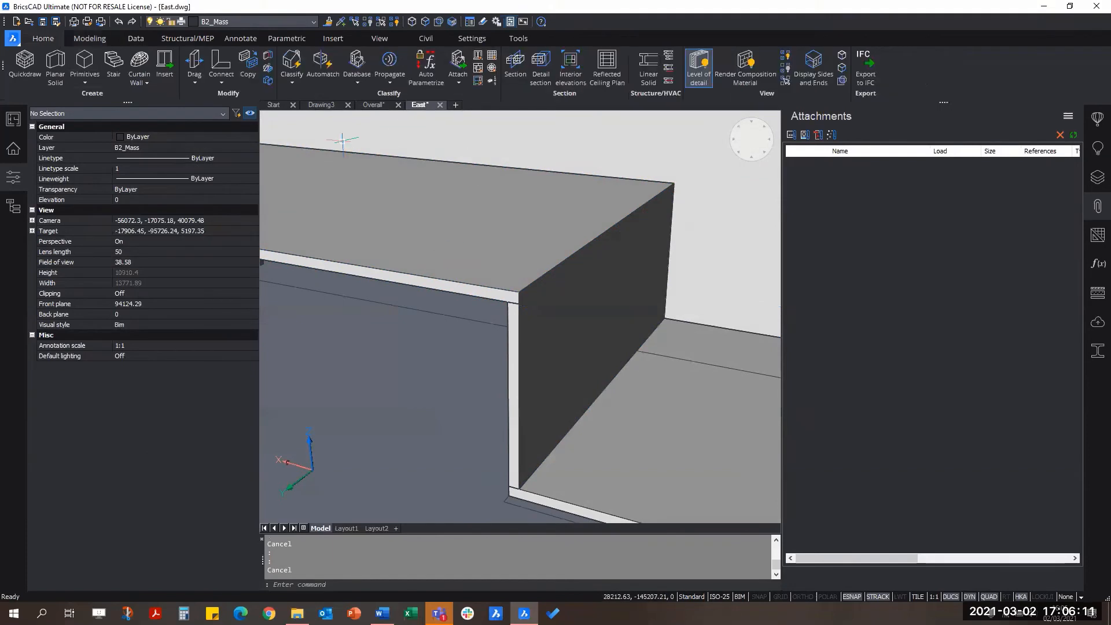
{"action": "scroll", "coordinate": [434, 255], "scroll_direction": "down", "scroll_amount": 2}
{"action": "scroll", "coordinate": [618, 379], "scroll_direction": "up", "scroll_amount": 3}
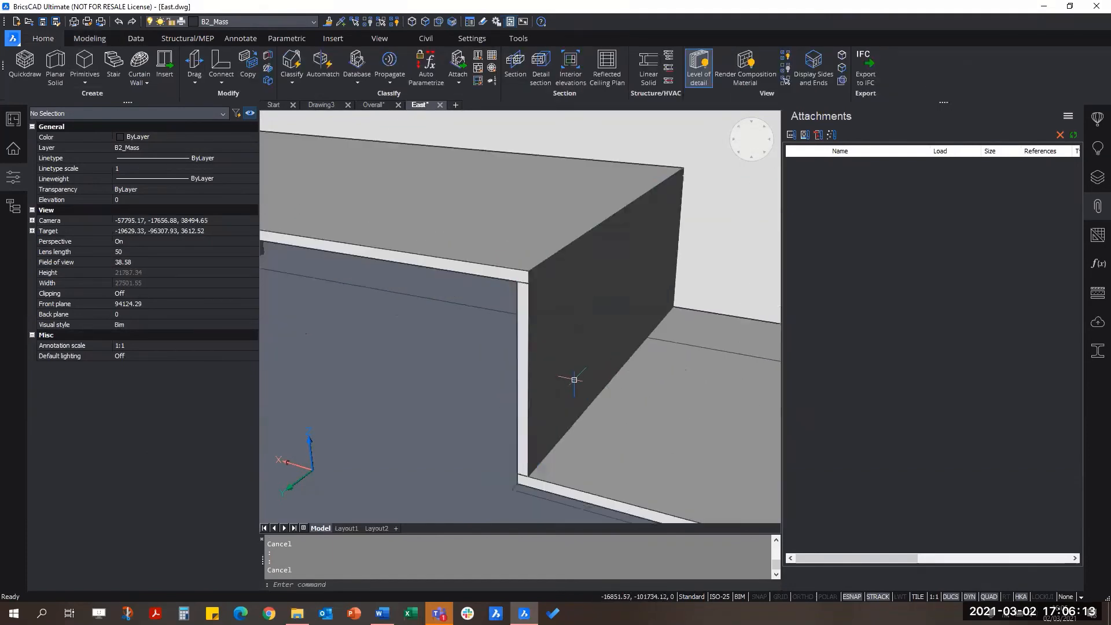
{"action": "left_click", "coordinate": [529, 351]}
{"action": "left_click", "coordinate": [483, 262]}
{"action": "middle_click_drag", "start_coordinate": [499, 349], "coordinate": [546, 342], "text": "shift"}
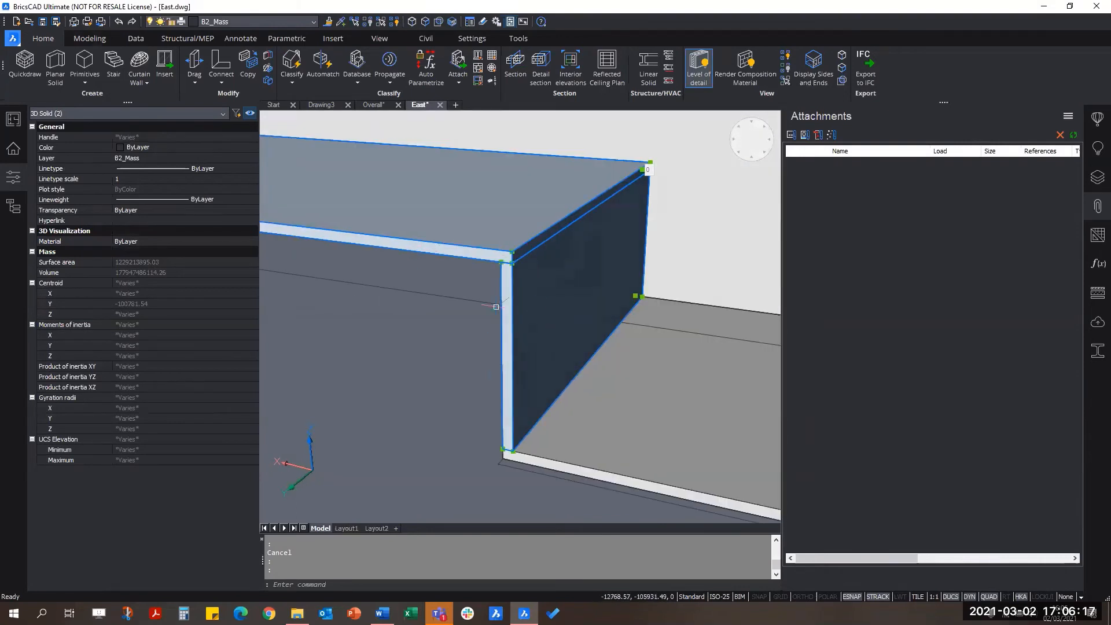
{"action": "left_click", "coordinate": [221, 60]}
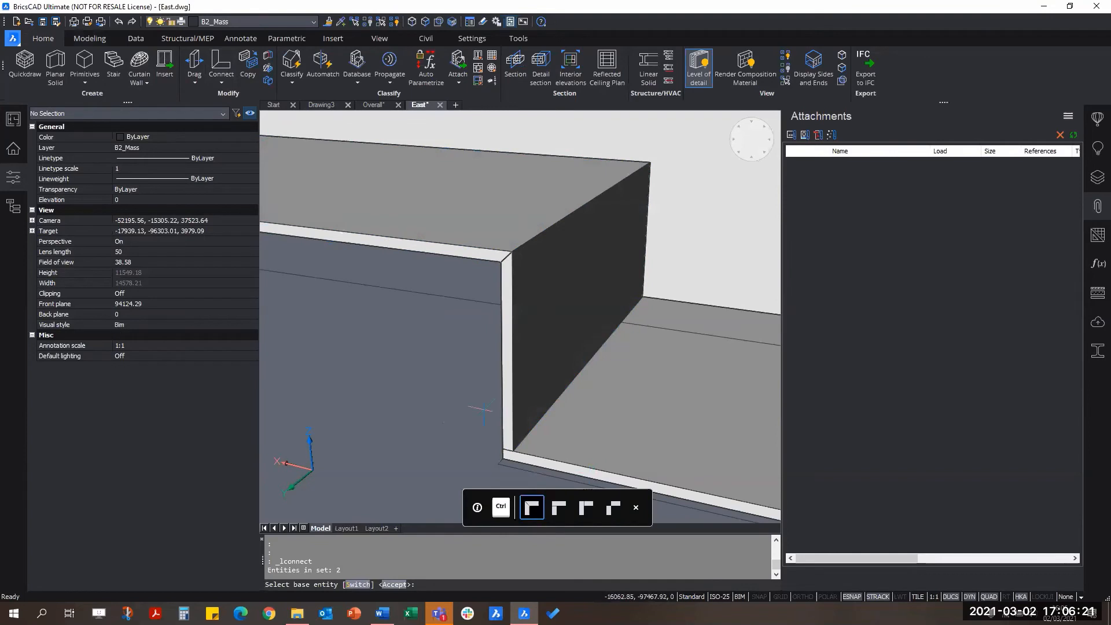
{"action": "key", "text": "ctrl"}
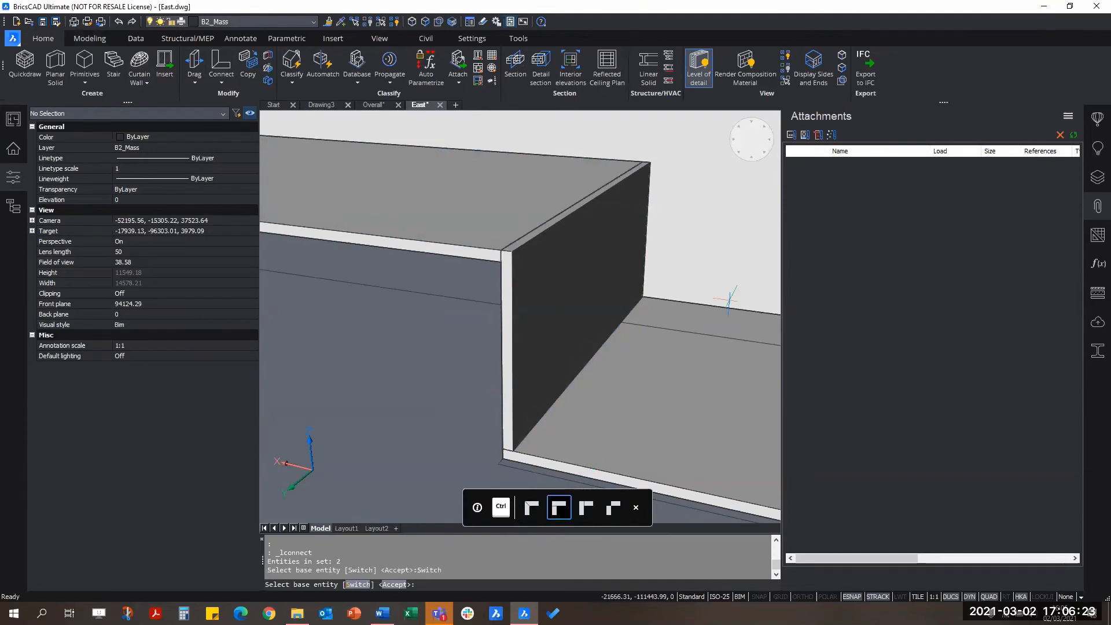
{"action": "key", "text": "ctrl"}
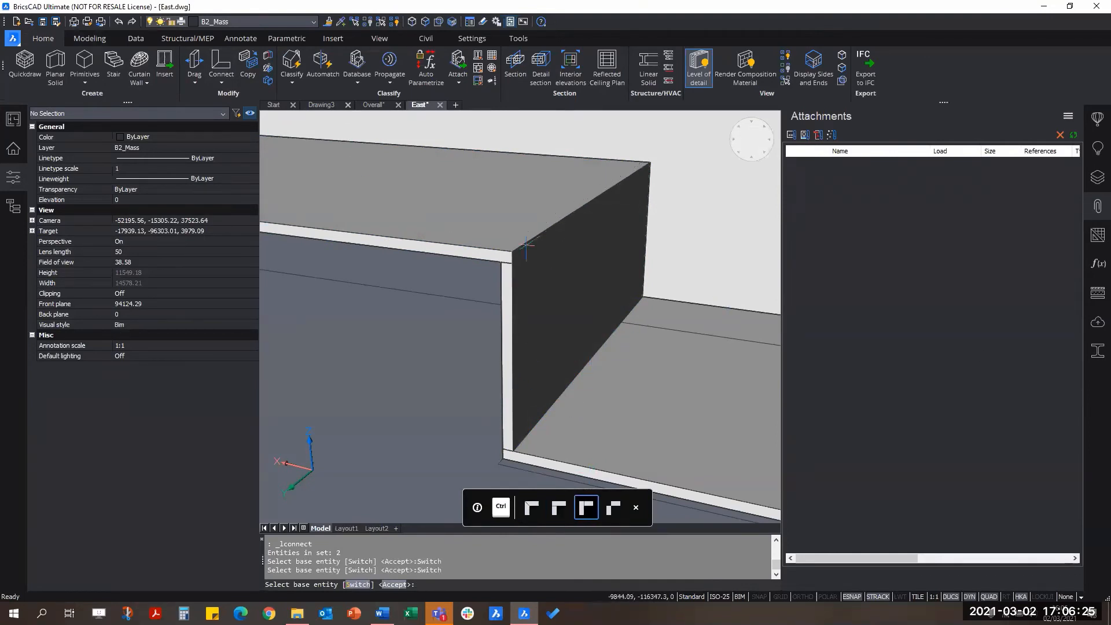
{"action": "key", "text": "ctrl"}
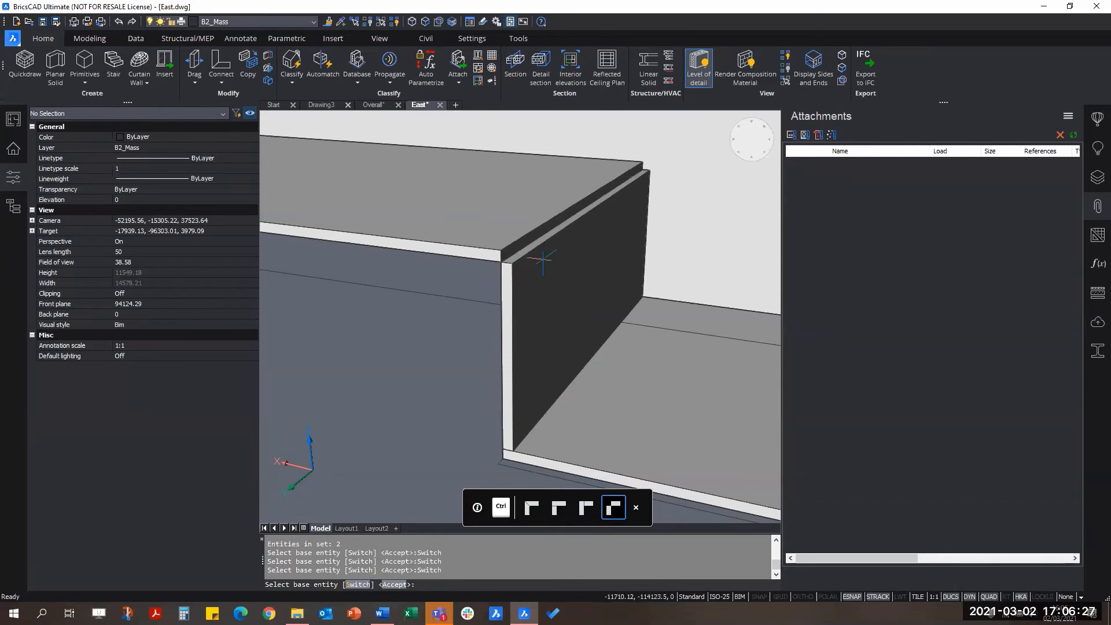
{"action": "key", "text": "ctrl"}
{"action": "key", "text": "ctrl"}
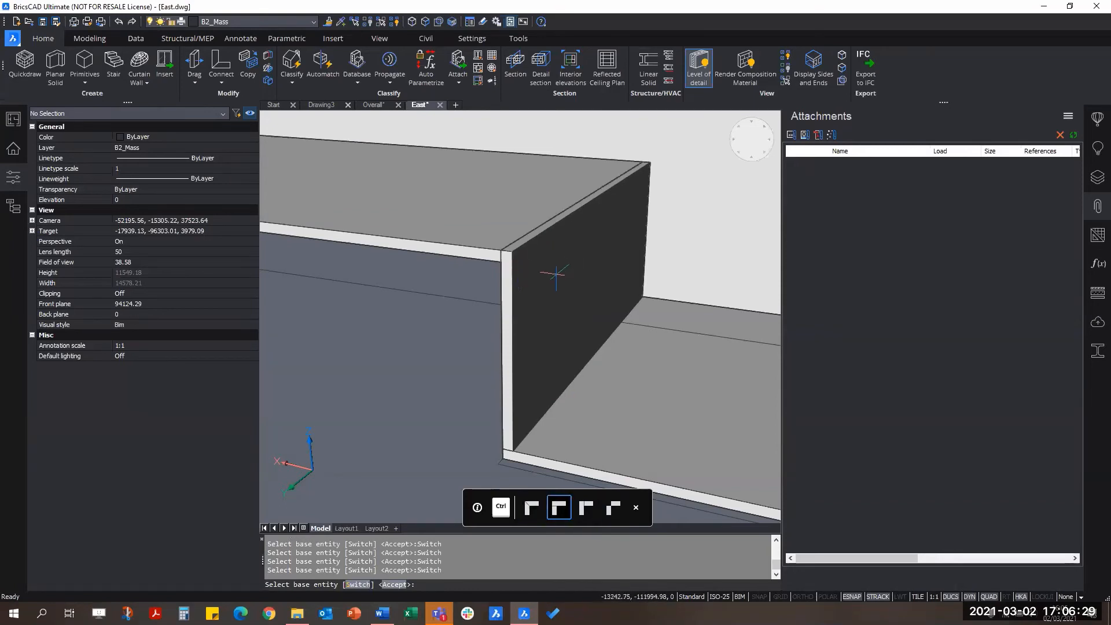
{"action": "key", "text": "Return"}
Examine the connected corner and the open building interior above the end projection's vertical wall
{"action": "scroll", "coordinate": [561, 323], "scroll_direction": "down", "scroll_amount": 5}
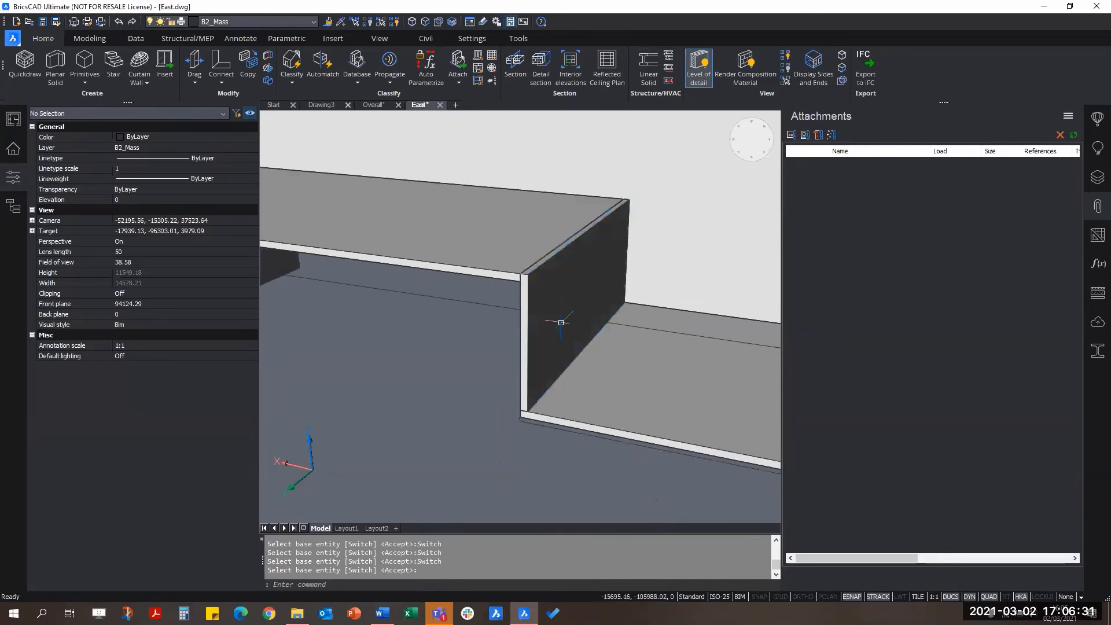
{"action": "middle_click_drag", "start_coordinate": [538, 318], "coordinate": [568, 293], "text": "shift"}
{"action": "middle_click_drag", "start_coordinate": [568, 292], "coordinate": [645, 325]}
{"action": "scroll", "coordinate": [542, 385], "scroll_direction": "down", "scroll_amount": 2}
{"action": "scroll", "coordinate": [522, 366], "scroll_direction": "up", "scroll_amount": 6}
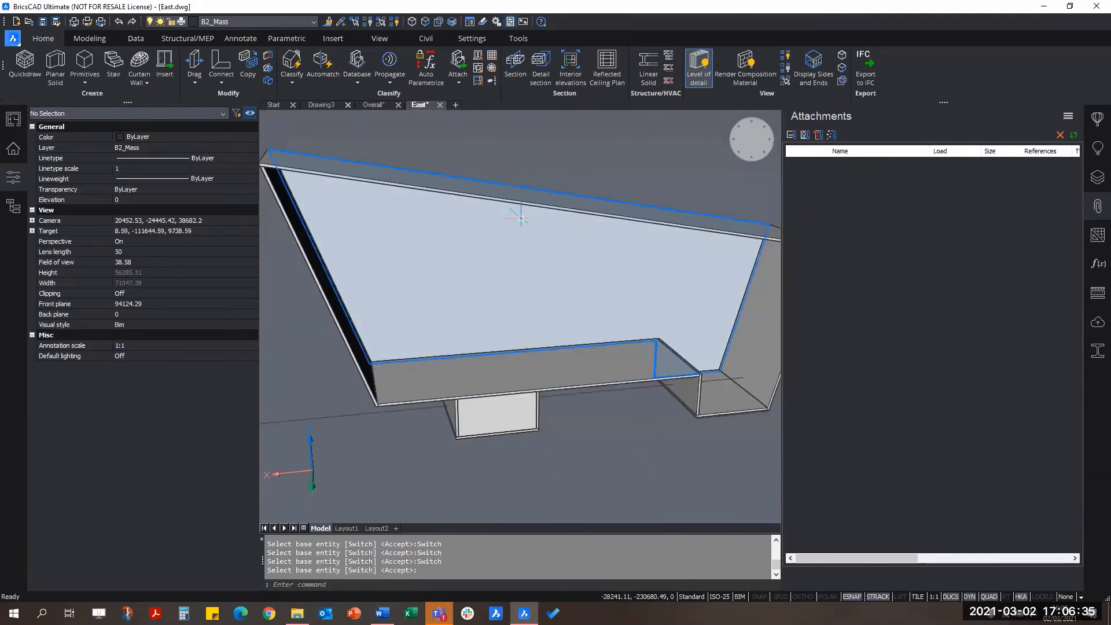
{"action": "scroll", "coordinate": [586, 236], "scroll_direction": "down", "scroll_amount": 5}
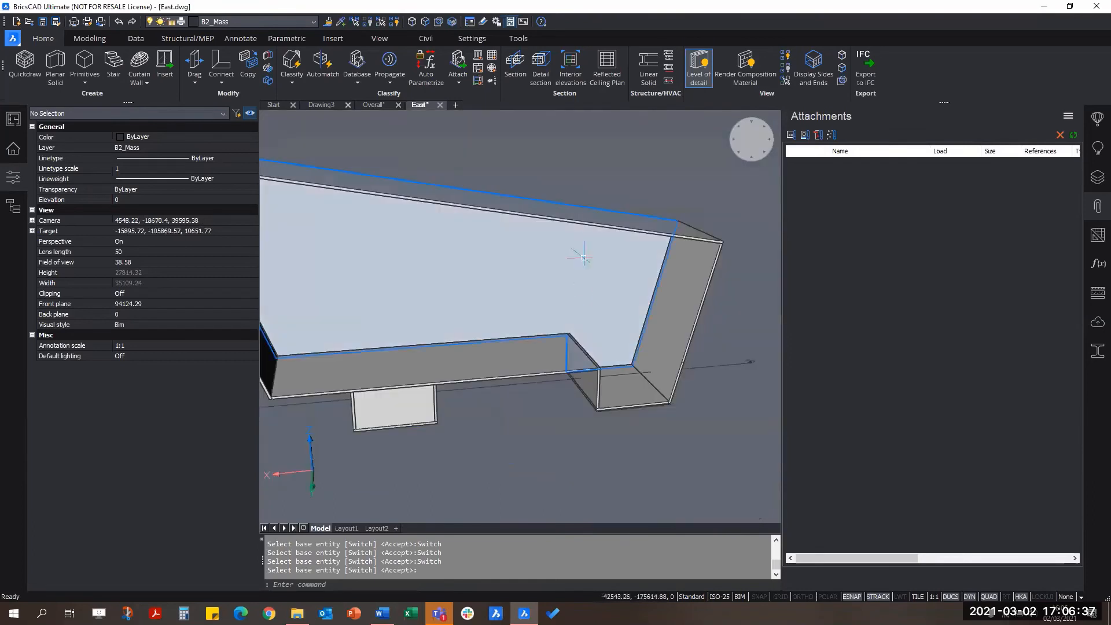
{"action": "middle_click_drag", "start_coordinate": [514, 341], "coordinate": [594, 360], "text": "shift"}
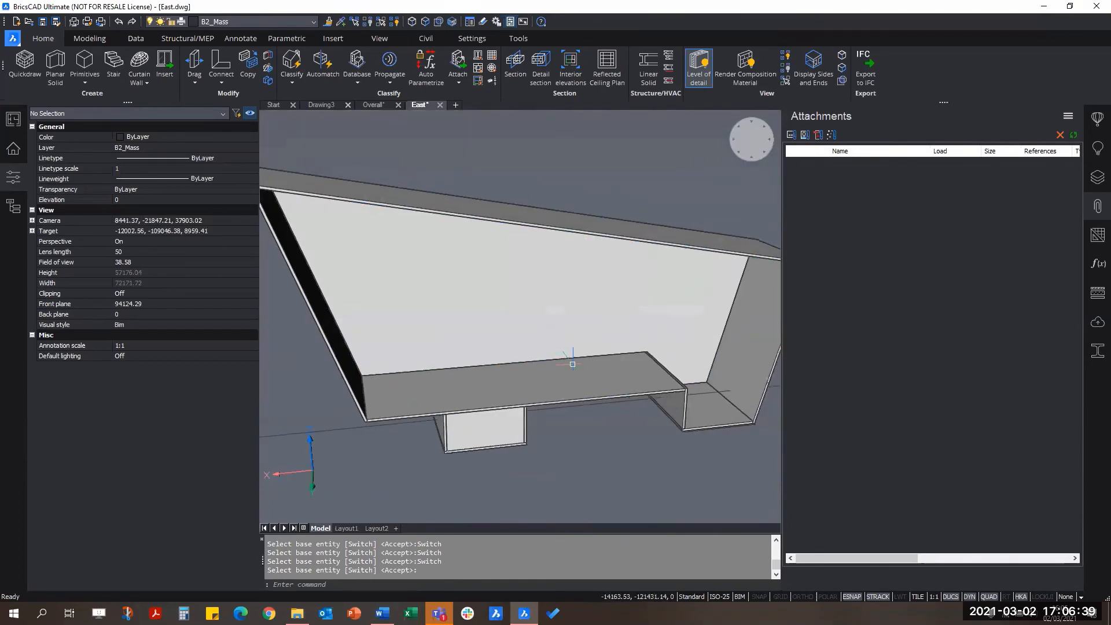
{"action": "scroll", "coordinate": [636, 423], "scroll_direction": "up", "scroll_amount": 5}
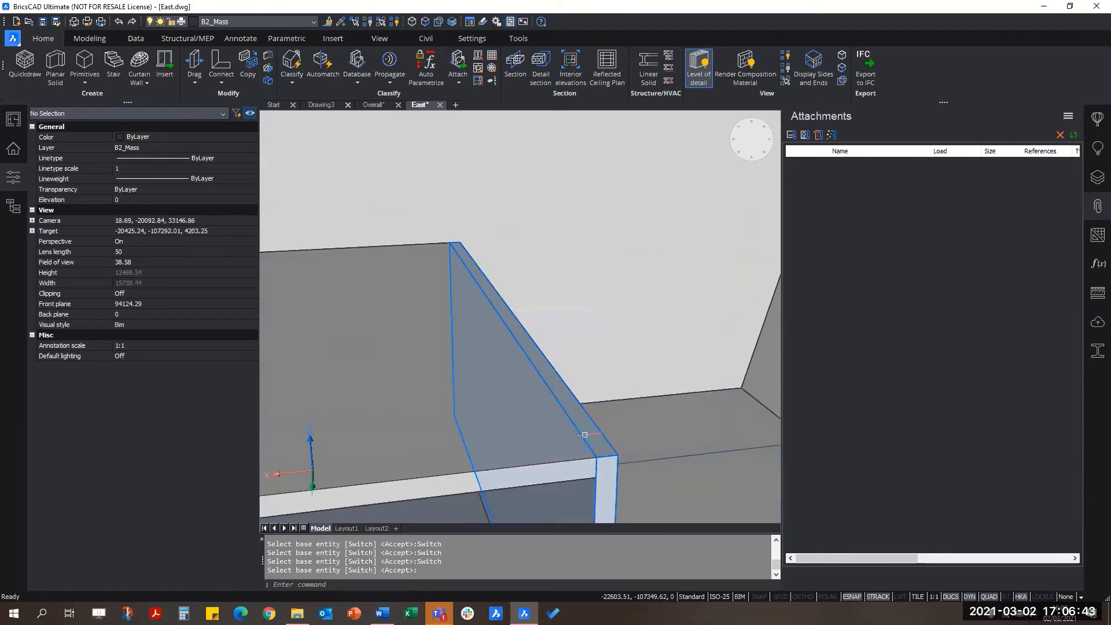
{"action": "left_click", "coordinate": [590, 433]}
{"action": "scroll", "coordinate": [592, 437], "scroll_direction": "up", "scroll_amount": 3}
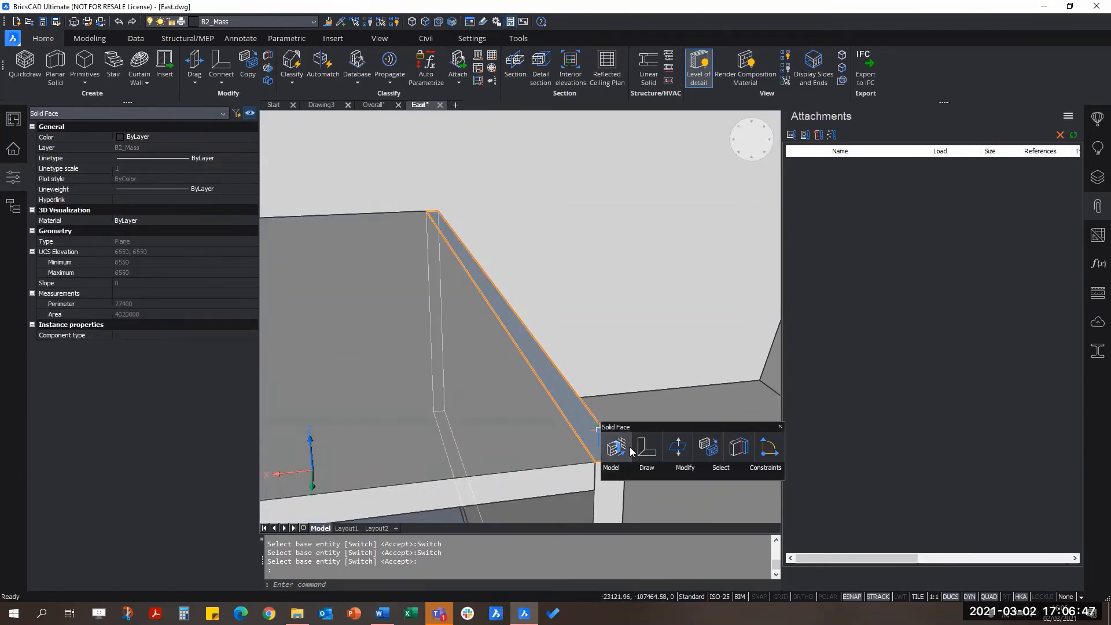
{"action": "left_click", "coordinate": [615, 447]}
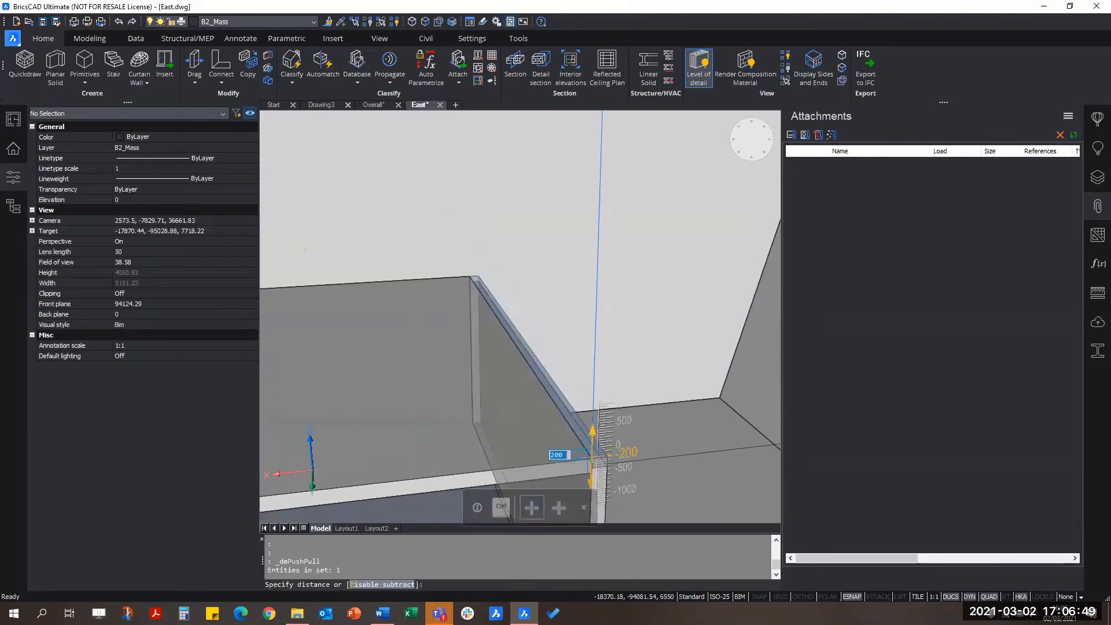
{"action": "scroll", "coordinate": [584, 454], "scroll_direction": "down", "scroll_amount": 5}
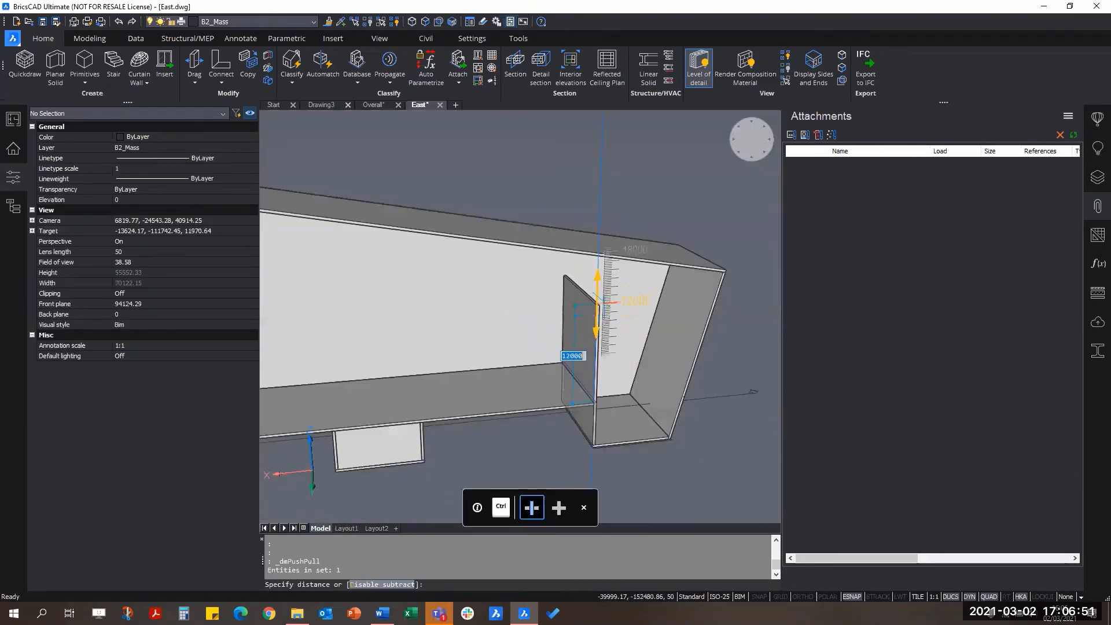
{"action": "middle_click_drag", "start_coordinate": [595, 278], "coordinate": [598, 336]}
{"action": "scroll", "coordinate": [600, 327], "scroll_direction": "up", "scroll_amount": 3}
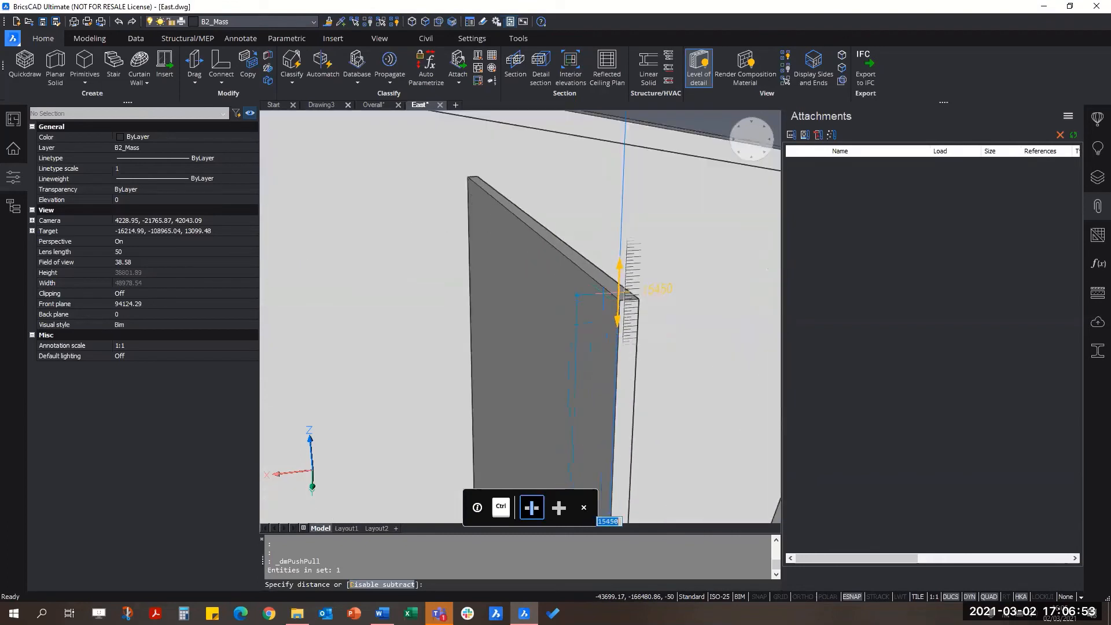
{"action": "scroll", "coordinate": [615, 292], "scroll_direction": "down", "scroll_amount": 2}
{"action": "scroll", "coordinate": [605, 289], "scroll_direction": "up", "scroll_amount": 2}
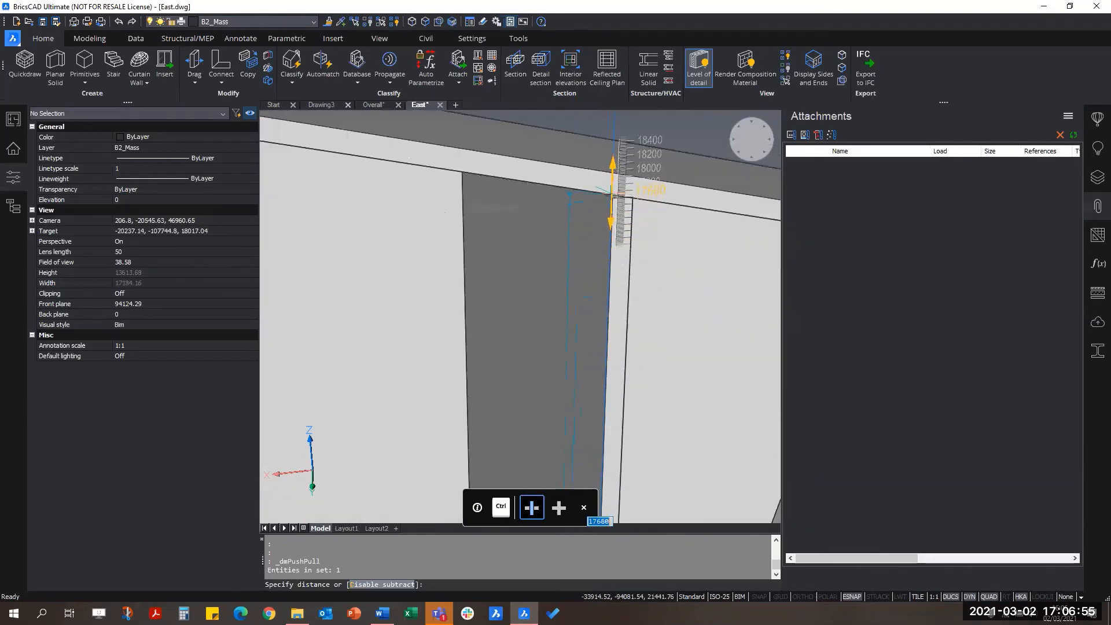
{"action": "scroll", "coordinate": [615, 226], "scroll_direction": "up", "scroll_amount": 4}
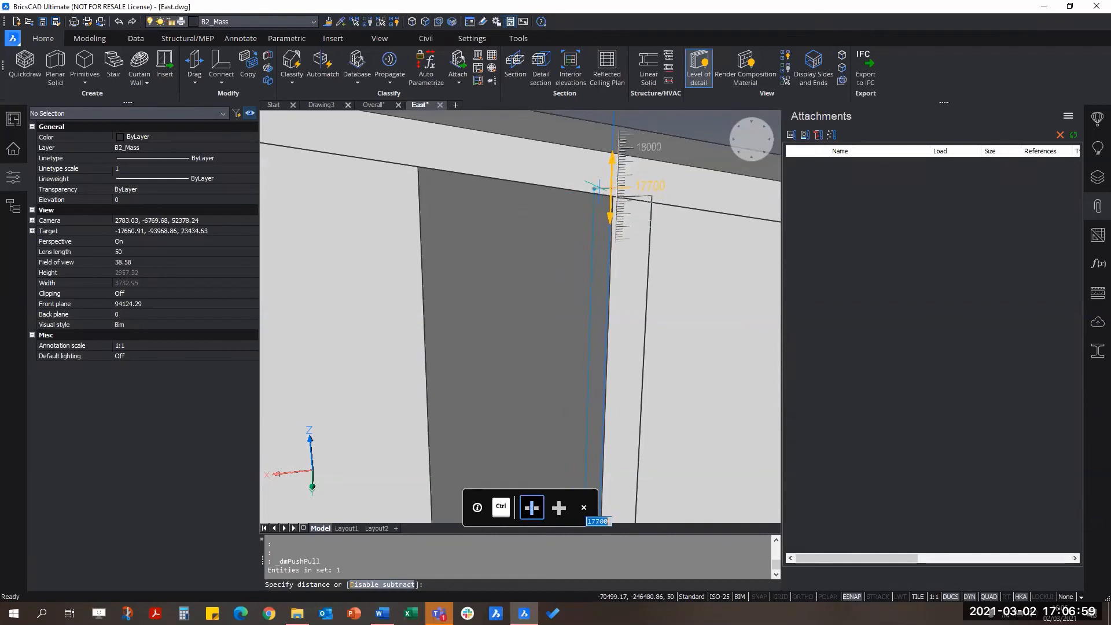
{"action": "scroll", "coordinate": [599, 188], "scroll_direction": "down", "scroll_amount": 3}
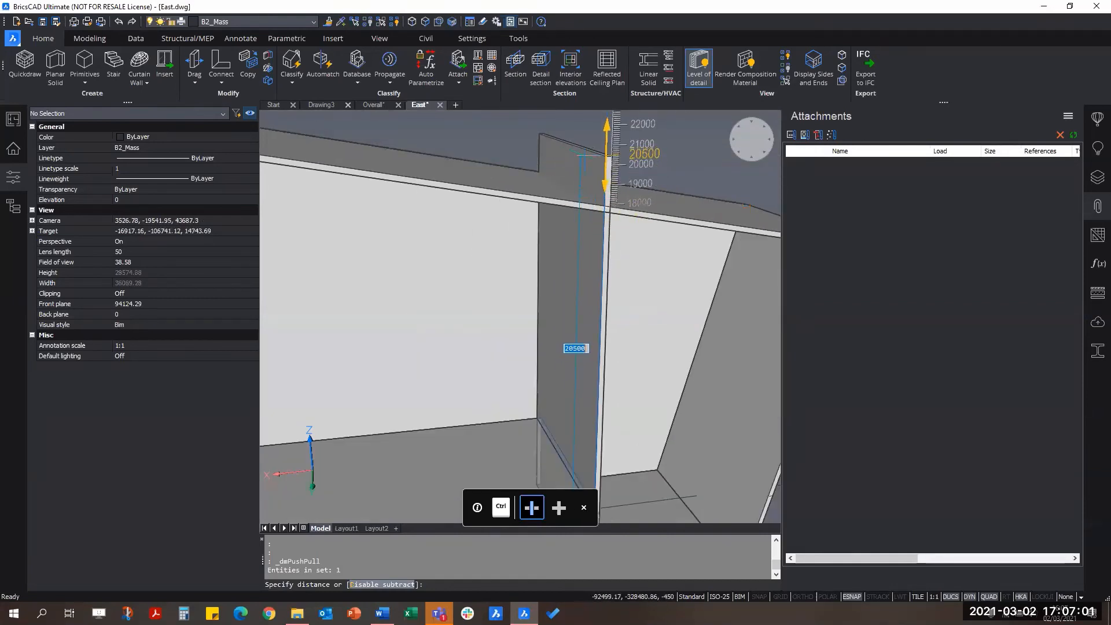
{"action": "scroll", "coordinate": [606, 174], "scroll_direction": "up", "scroll_amount": 4}
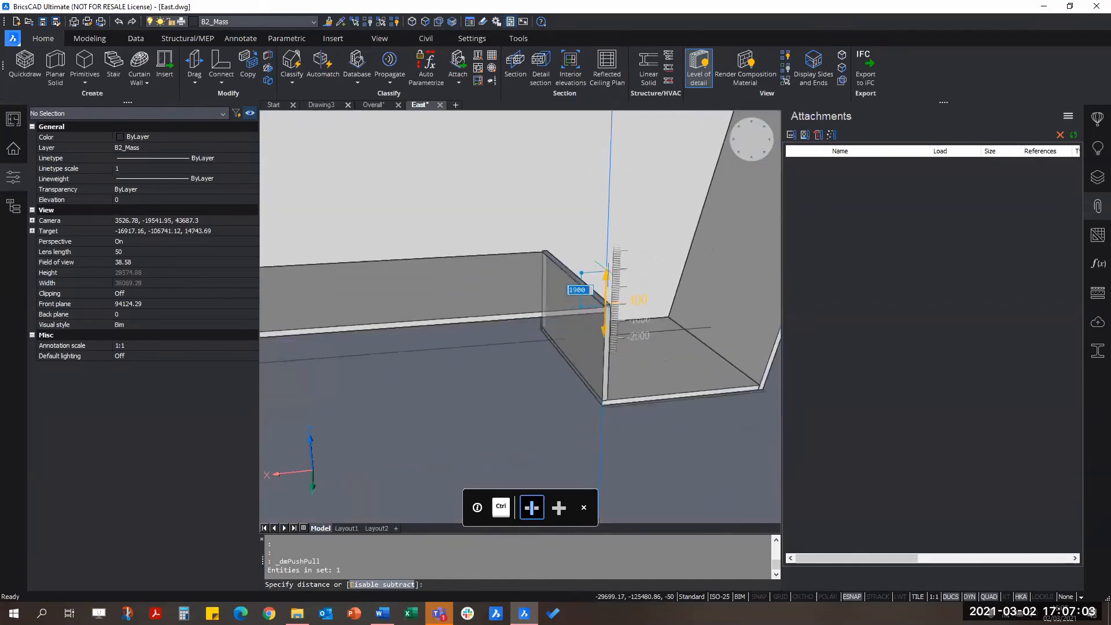
{"action": "middle_click_drag", "start_coordinate": [611, 257], "coordinate": [597, 316]}
{"action": "key", "text": "Escape"}
{"action": "key", "text": "Escape"}
{"action": "key", "text": "Escape"}
Extend the end projection's vertical wall up to the sloping roof by connecting its top face to the nearest target
{"action": "scroll", "coordinate": [582, 389], "scroll_direction": "up", "scroll_amount": 2}
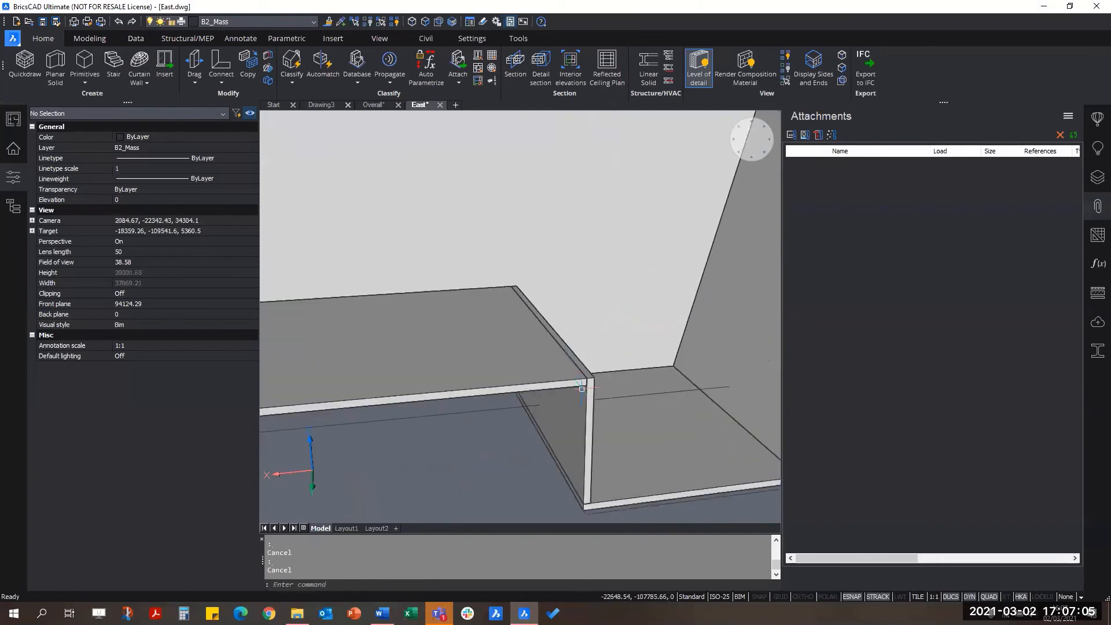
{"action": "scroll", "coordinate": [582, 389], "scroll_direction": "up", "scroll_amount": 5}
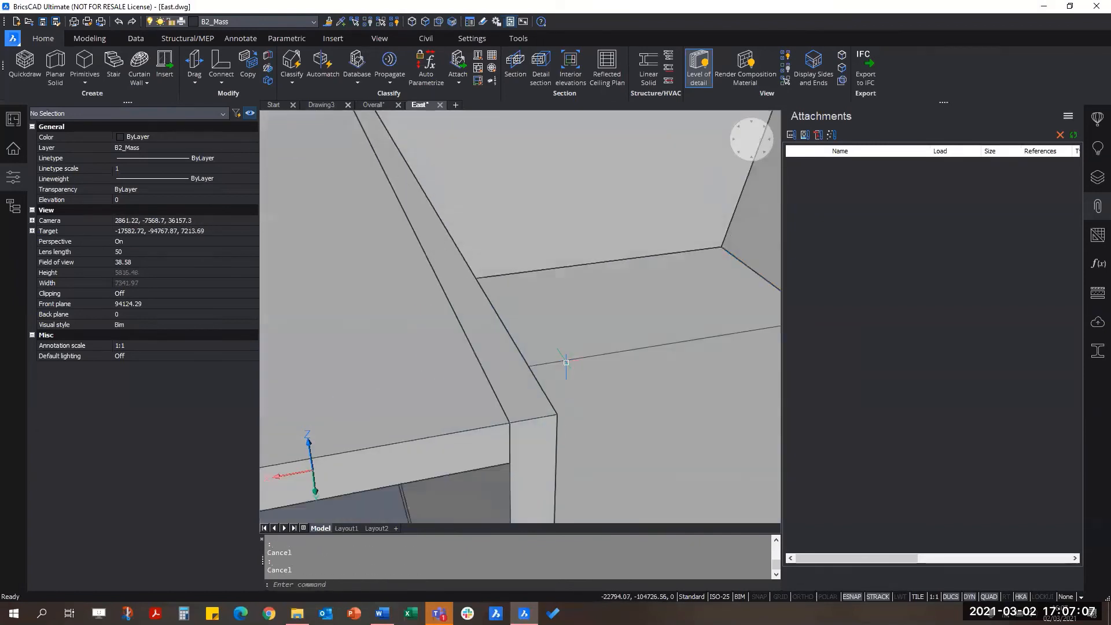
{"action": "left_click", "coordinate": [514, 371]}
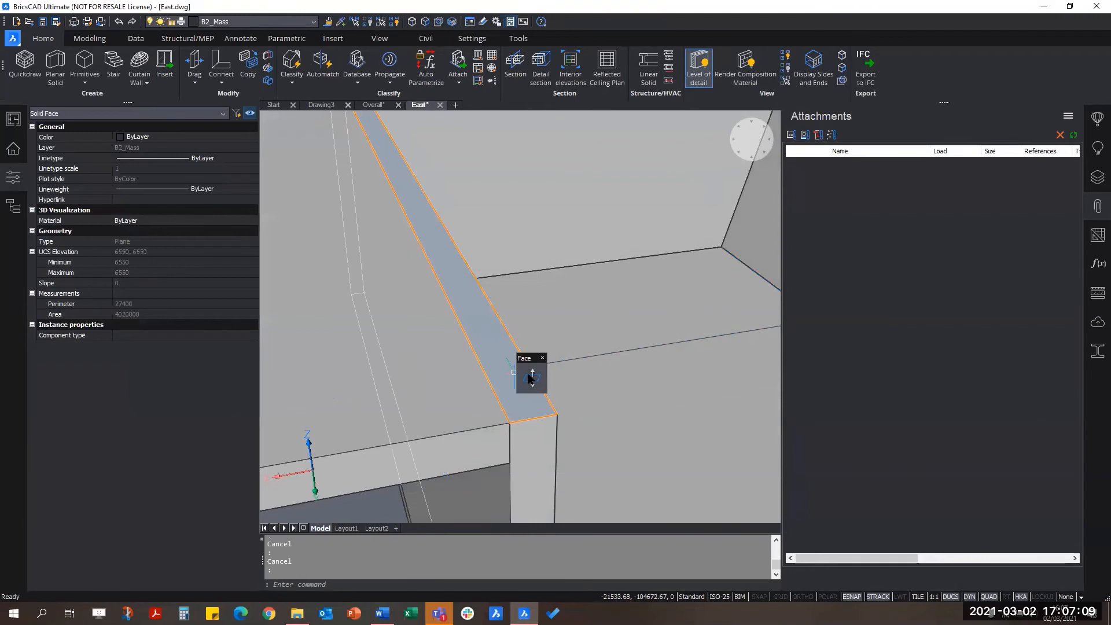
{"action": "left_click", "coordinate": [562, 380]}
{"action": "scroll", "coordinate": [583, 458], "scroll_direction": "down", "scroll_amount": 9}
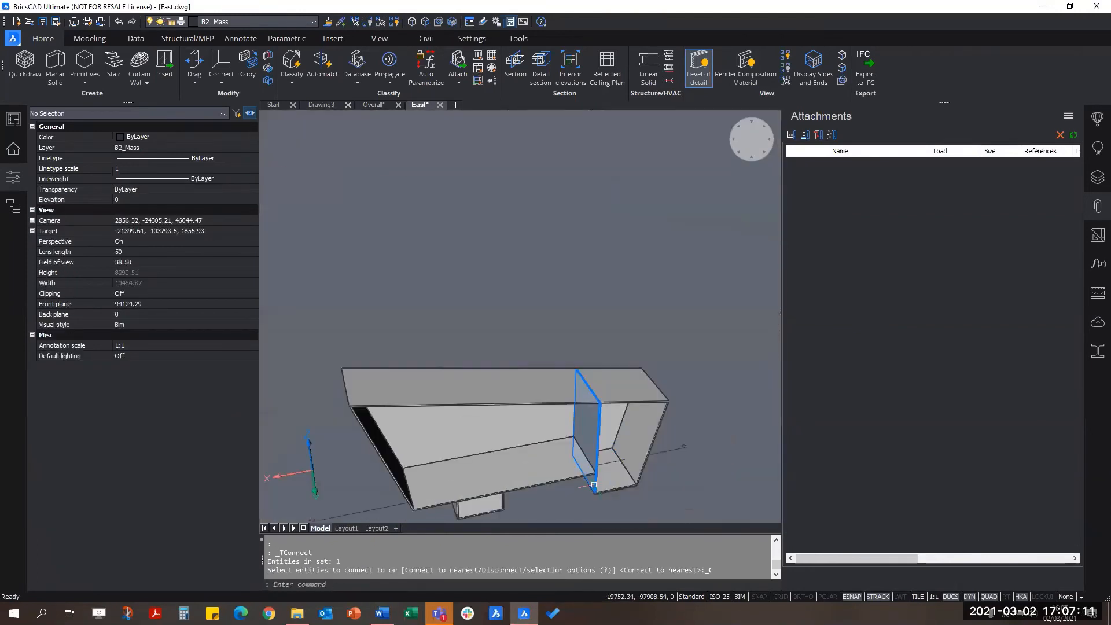
Examine the joint between the extended interior wall and the underside of the sloping roof, including the overall building
{"action": "scroll", "coordinate": [586, 467], "scroll_direction": "up", "scroll_amount": 2}
{"action": "middle_click_drag", "start_coordinate": [622, 442], "coordinate": [588, 481], "text": "shift"}
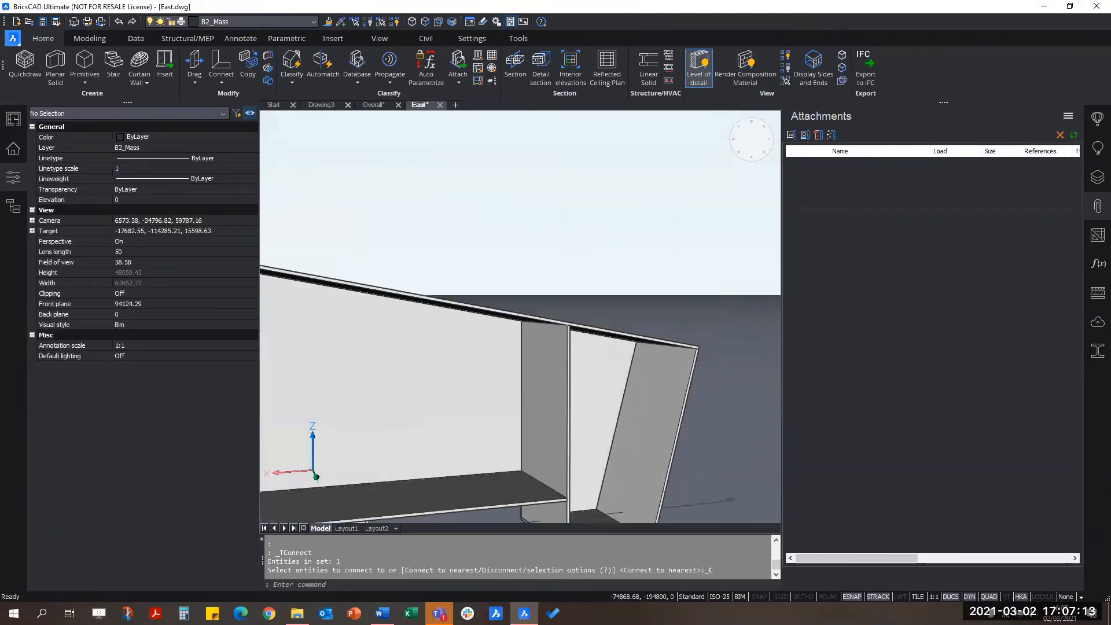
{"action": "scroll", "coordinate": [575, 317], "scroll_direction": "up", "scroll_amount": 5}
{"action": "scroll", "coordinate": [556, 266], "scroll_direction": "up", "scroll_amount": 5}
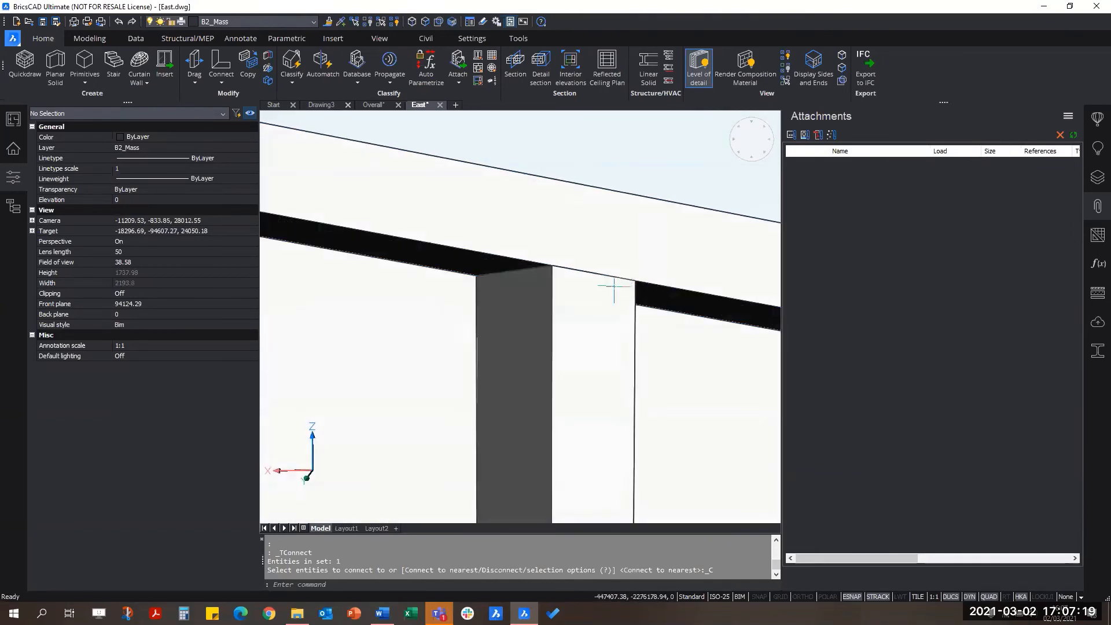
{"action": "scroll", "coordinate": [614, 285], "scroll_direction": "down", "scroll_amount": 3}
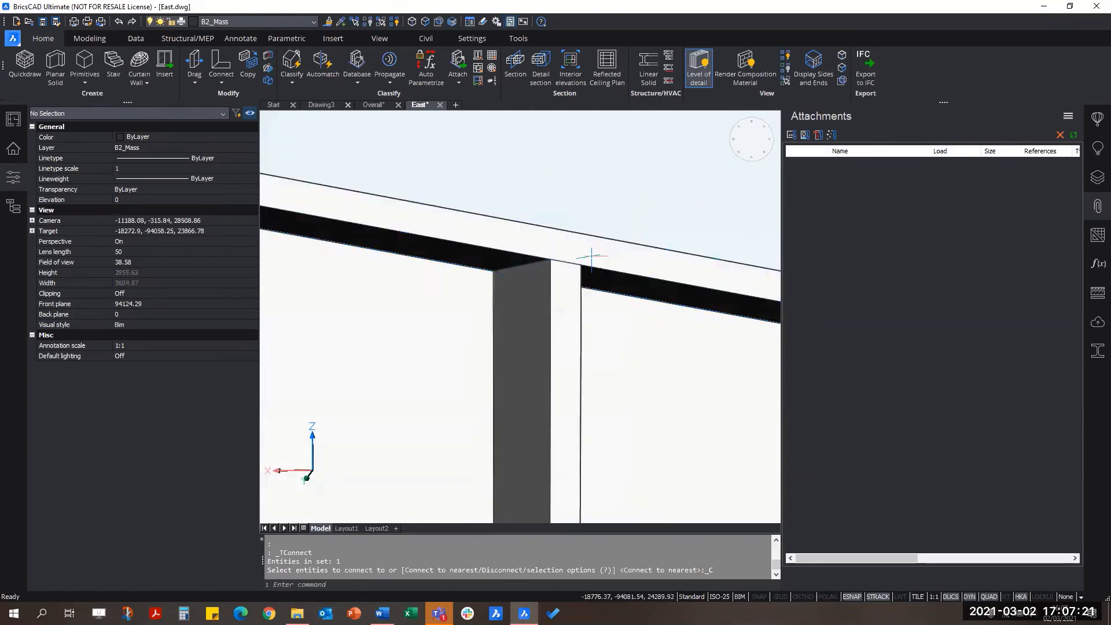
{"action": "scroll", "coordinate": [592, 257], "scroll_direction": "down", "scroll_amount": 16}
{"action": "key", "text": "Escape"}
{"action": "middle_click_drag", "start_coordinate": [587, 301], "coordinate": [729, 368], "text": "shift"}
{"action": "key", "text": "Escape"}
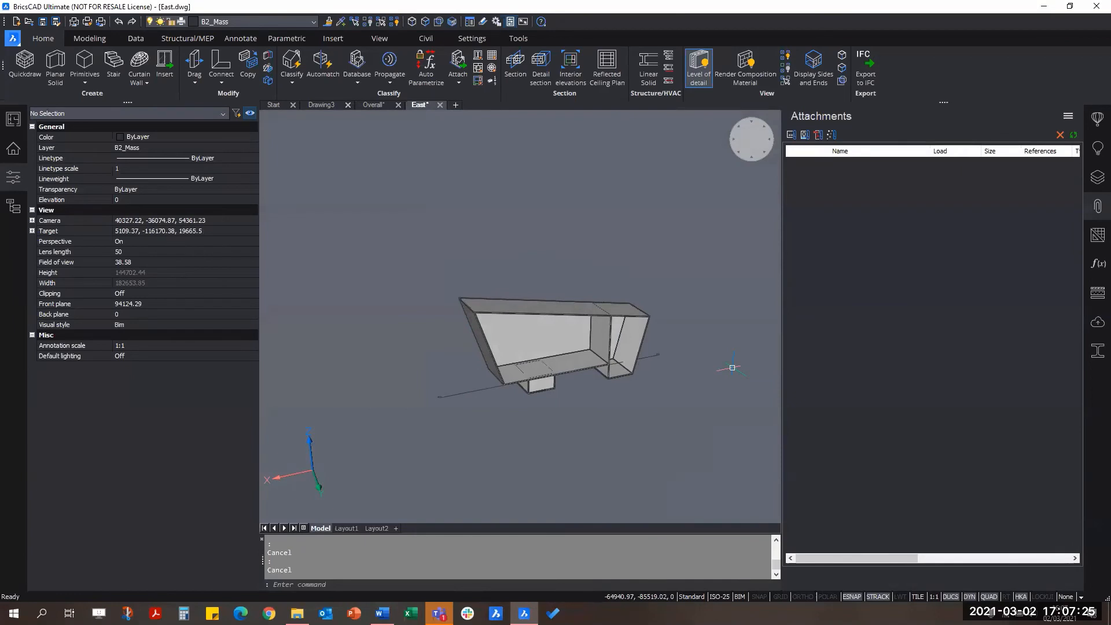
Examine the floor slab along its edges and where it meets the full-height interior wall and the sloping end wall
{"action": "scroll", "coordinate": [564, 376], "scroll_direction": "up", "scroll_amount": 6}
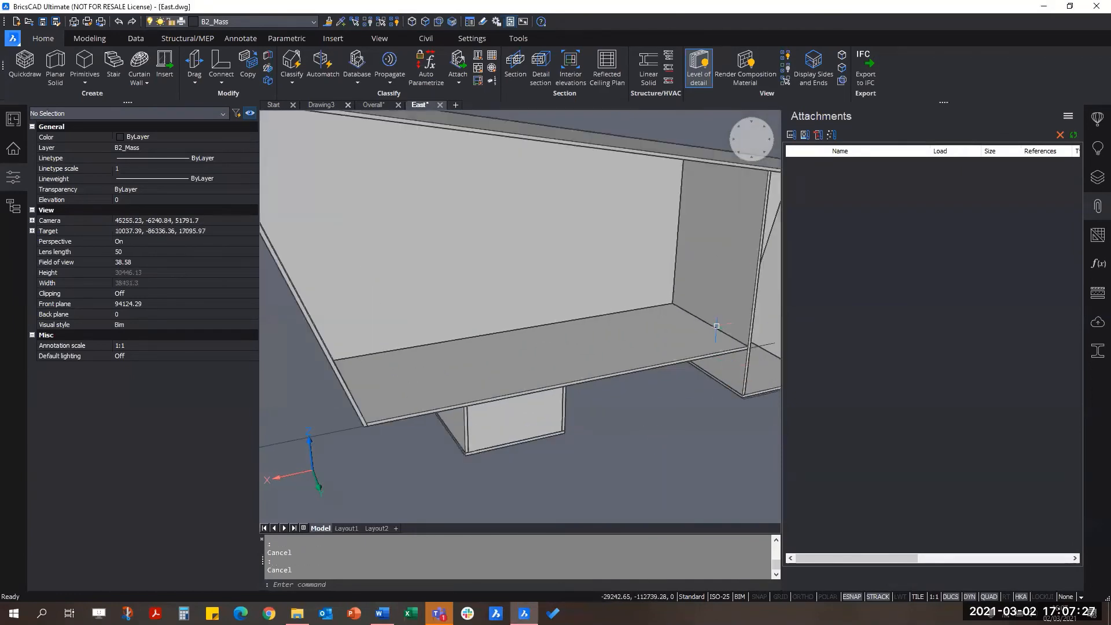
{"action": "scroll", "coordinate": [716, 326], "scroll_direction": "down", "scroll_amount": 3}
{"action": "scroll", "coordinate": [648, 443], "scroll_direction": "up", "scroll_amount": 5}
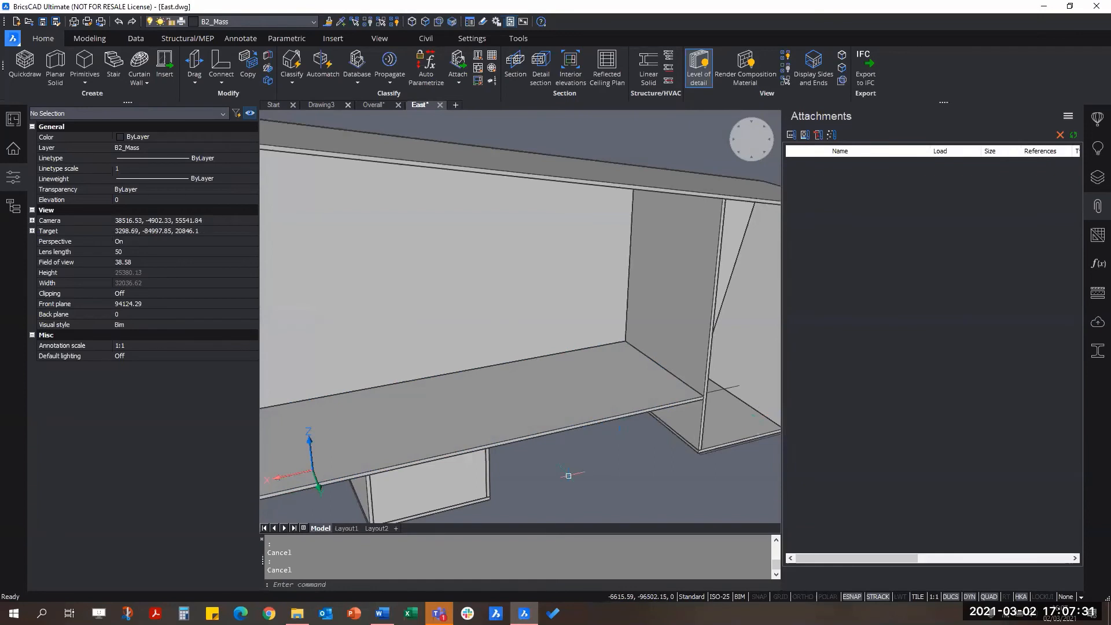
{"action": "left_click", "coordinate": [557, 360]}
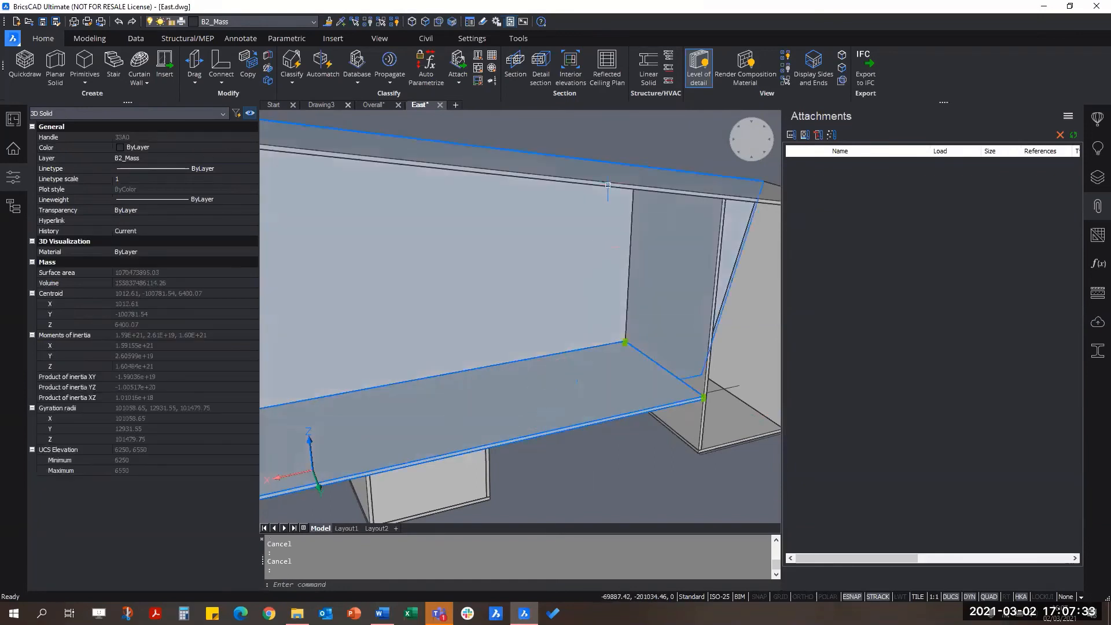
{"action": "scroll", "coordinate": [606, 302], "scroll_direction": "down", "scroll_amount": 4}
{"action": "scroll", "coordinate": [605, 392], "scroll_direction": "up", "scroll_amount": 2}
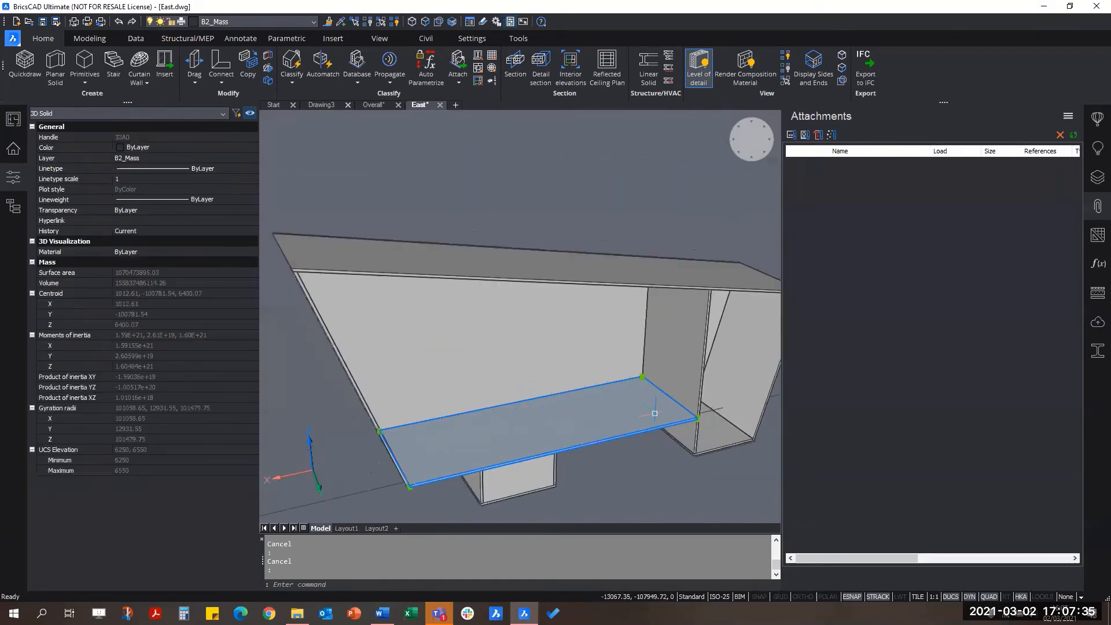
{"action": "middle_click_drag", "start_coordinate": [655, 413], "coordinate": [436, 419], "text": "shift"}
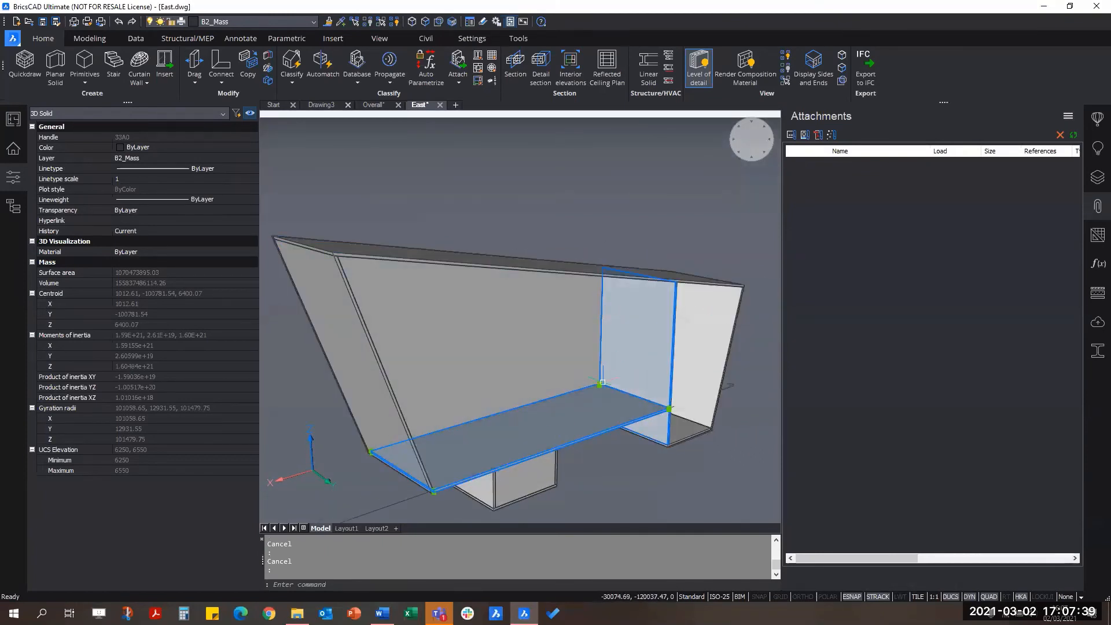
{"action": "scroll", "coordinate": [680, 408], "scroll_direction": "up", "scroll_amount": 3}
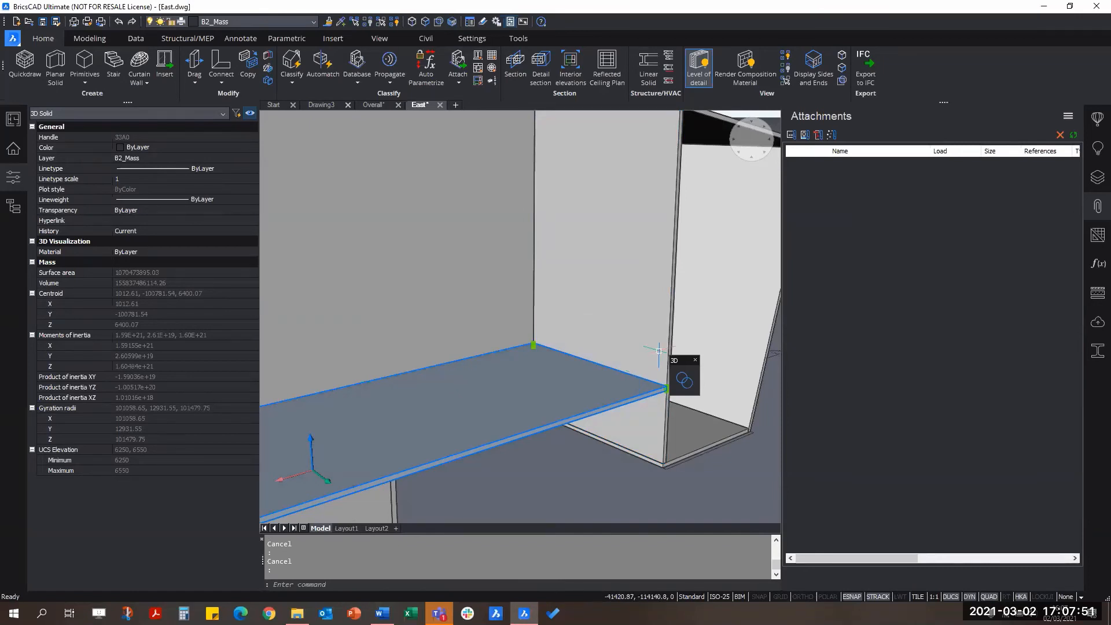
{"action": "key", "text": "Escape"}
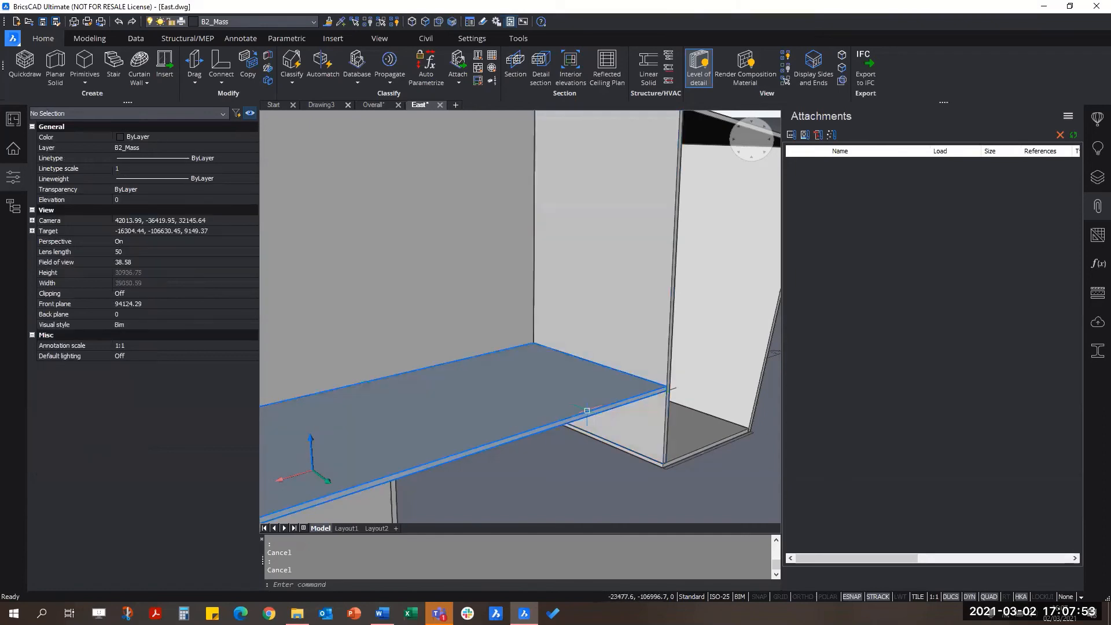
{"action": "scroll", "coordinate": [550, 397], "scroll_direction": "up", "scroll_amount": 3}
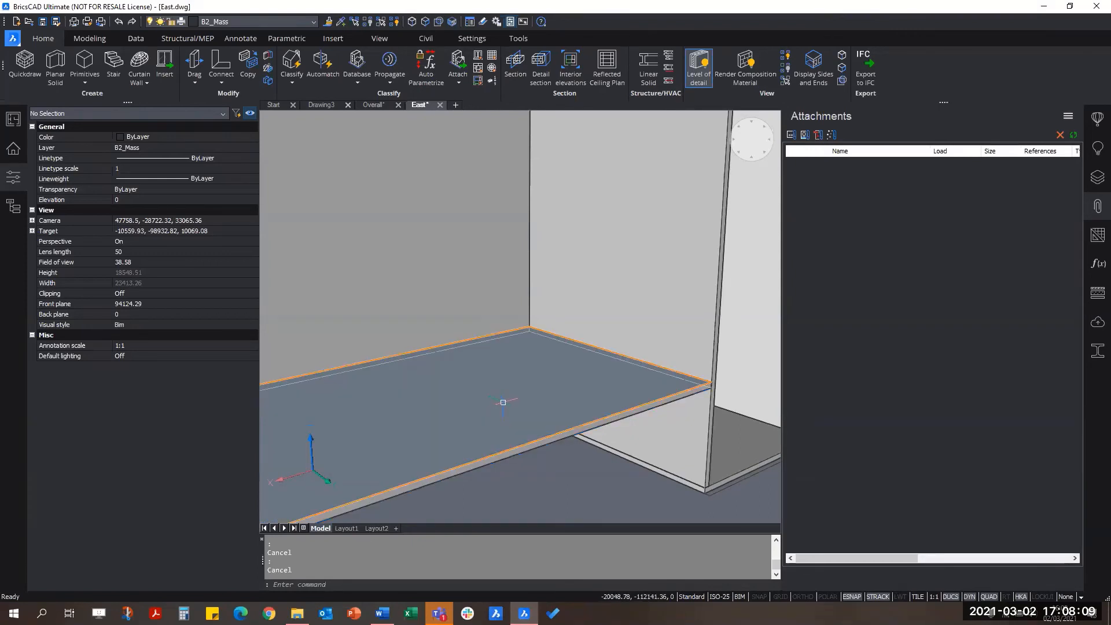
Copy the main floor slab 4000 mm straight up inside the building with BIM Copy, based on its top face
{"action": "left_click", "coordinate": [493, 414]}
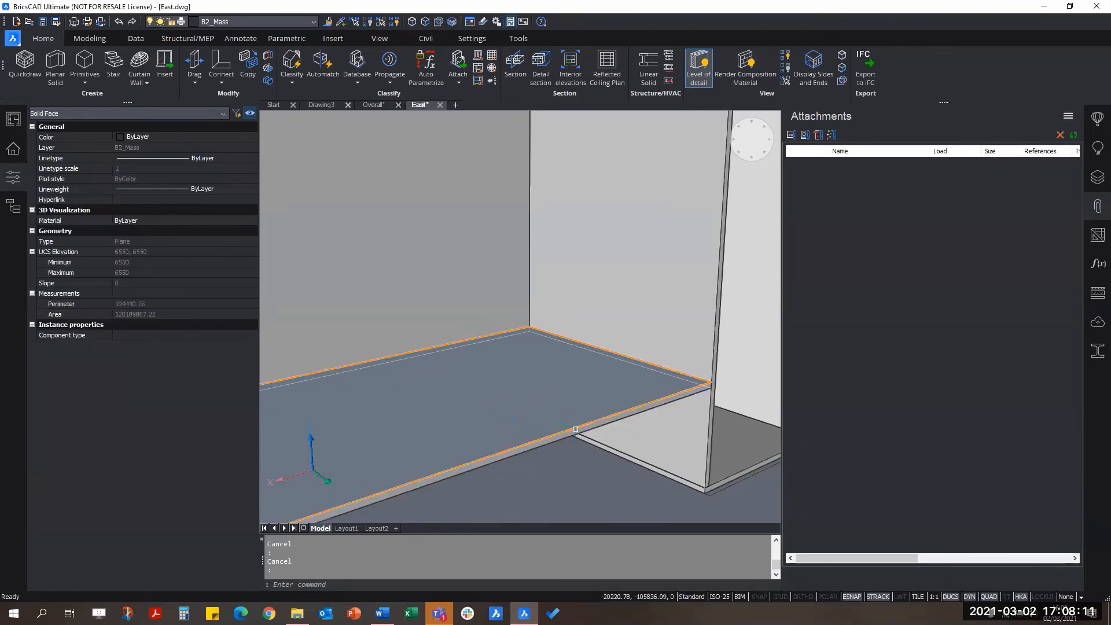
{"action": "scroll", "coordinate": [641, 438], "scroll_direction": "down", "scroll_amount": 4}
{"action": "scroll", "coordinate": [593, 412], "scroll_direction": "up", "scroll_amount": 4}
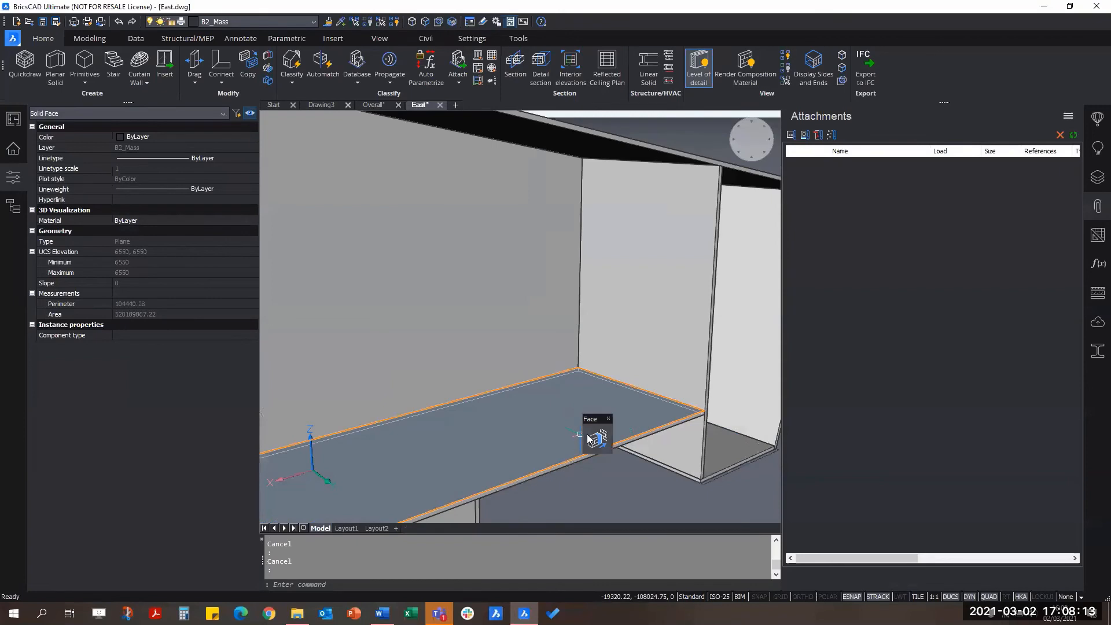
{"action": "mouse_move", "coordinate": [596, 440]}
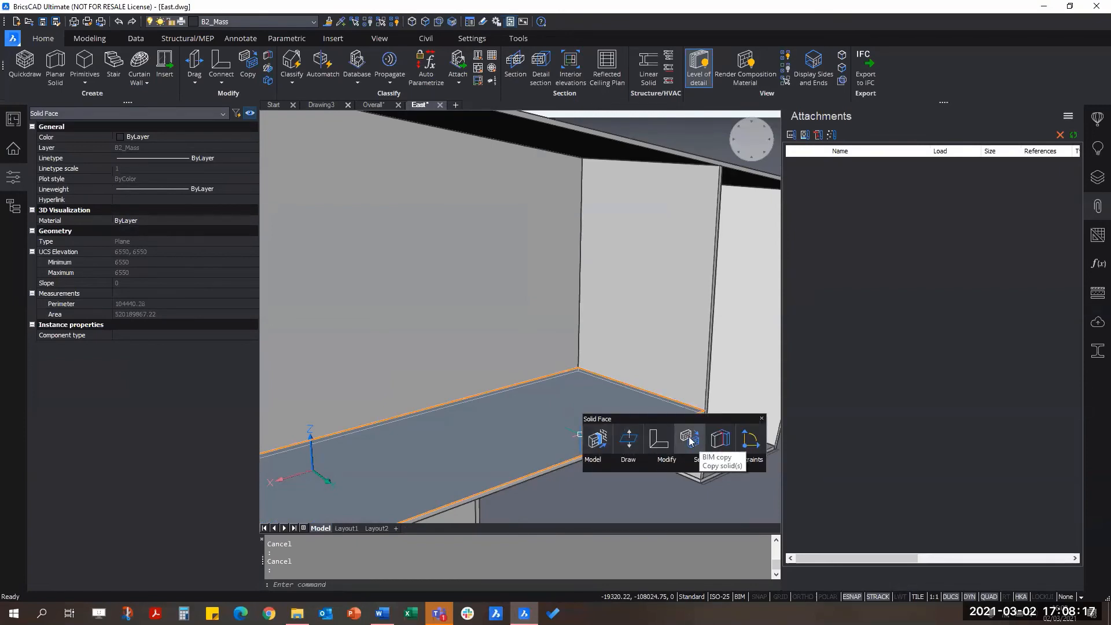
{"action": "mouse_move", "coordinate": [603, 460]}
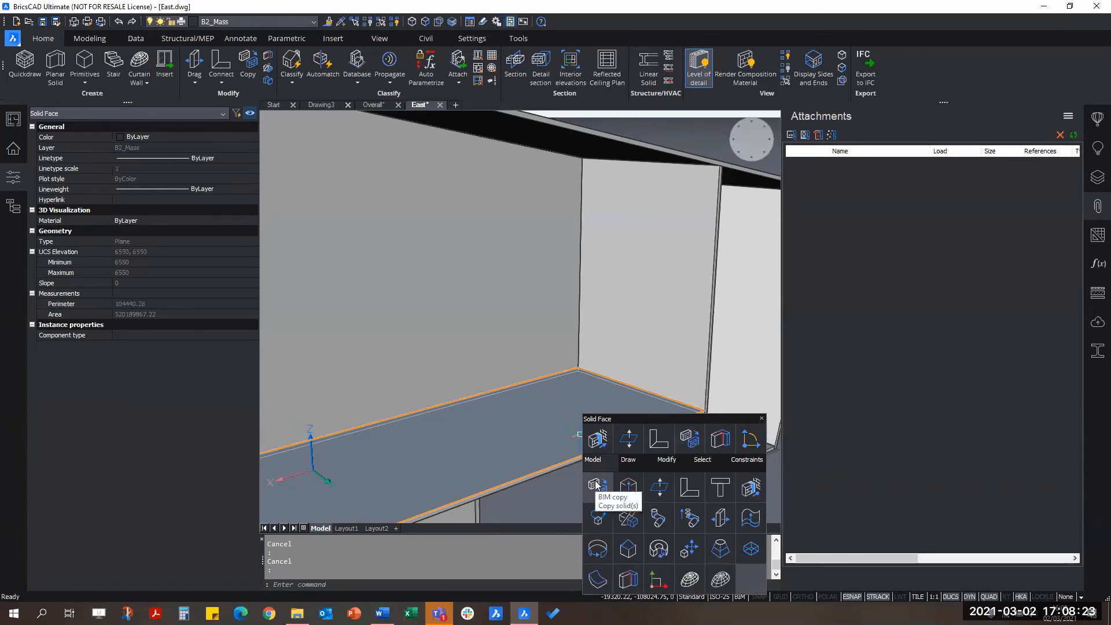
{"action": "left_click", "coordinate": [596, 485]}
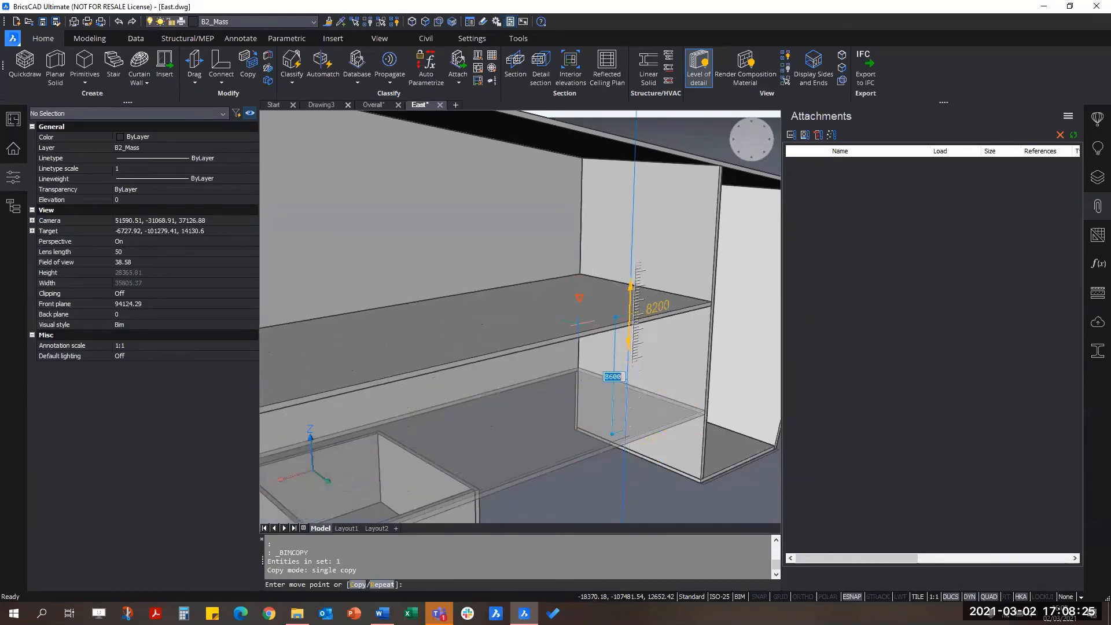
{"action": "scroll", "coordinate": [574, 303], "scroll_direction": "down", "scroll_amount": 3}
{"action": "scroll", "coordinate": [569, 302], "scroll_direction": "up", "scroll_amount": 3}
{"action": "scroll", "coordinate": [588, 345], "scroll_direction": "down", "scroll_amount": 2}
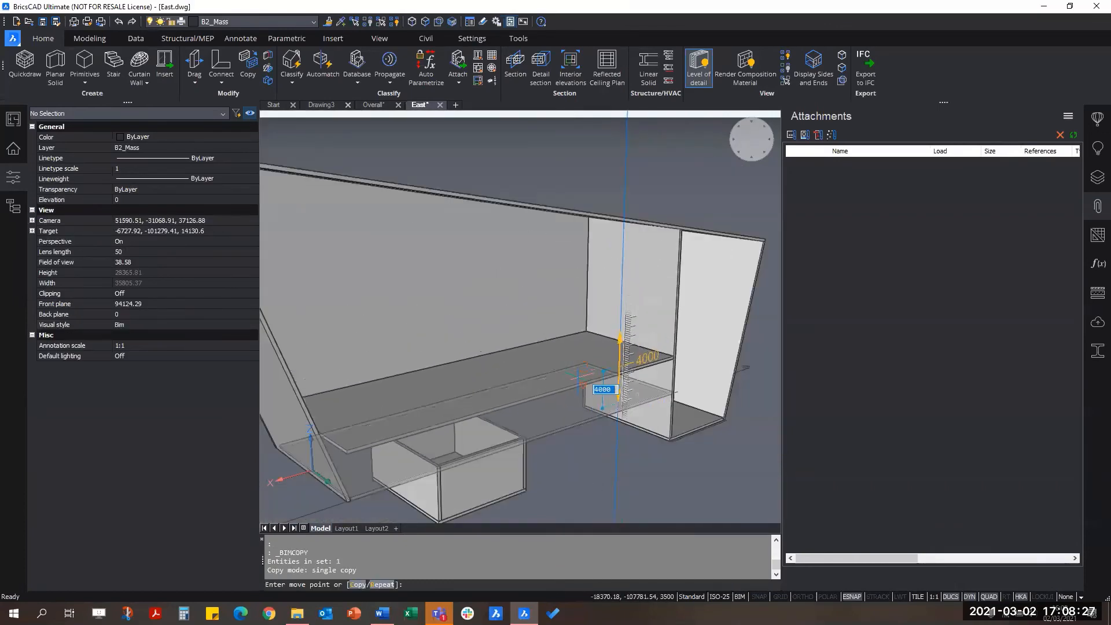
{"action": "scroll", "coordinate": [576, 383], "scroll_direction": "up", "scroll_amount": 2}
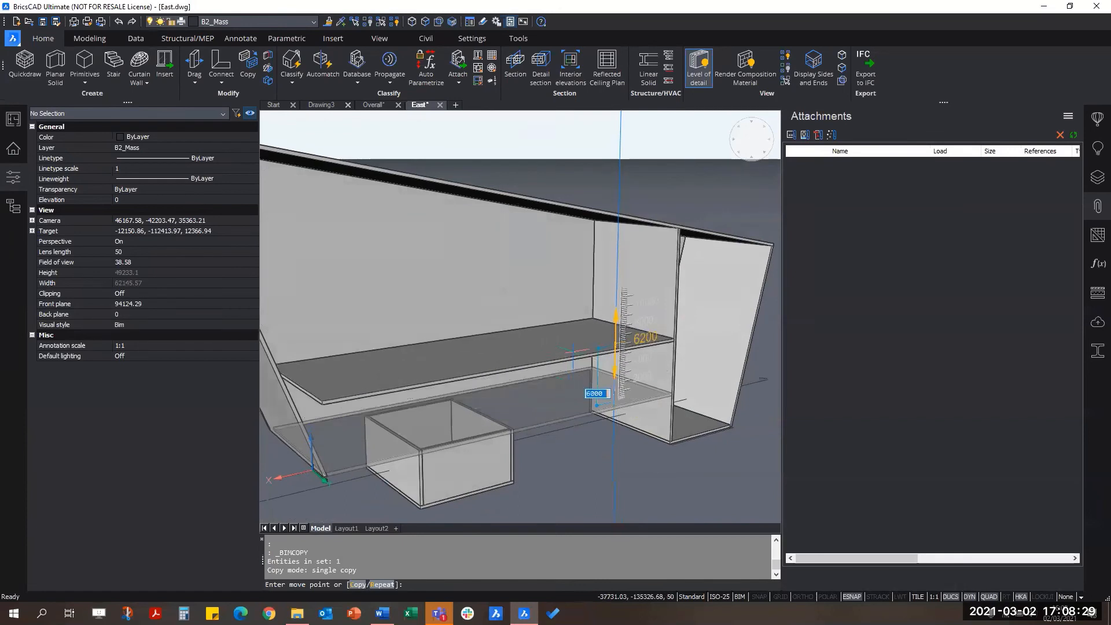
{"action": "scroll", "coordinate": [579, 379], "scroll_direction": "up", "scroll_amount": 2}
{"action": "scroll", "coordinate": [580, 363], "scroll_direction": "up", "scroll_amount": 3}
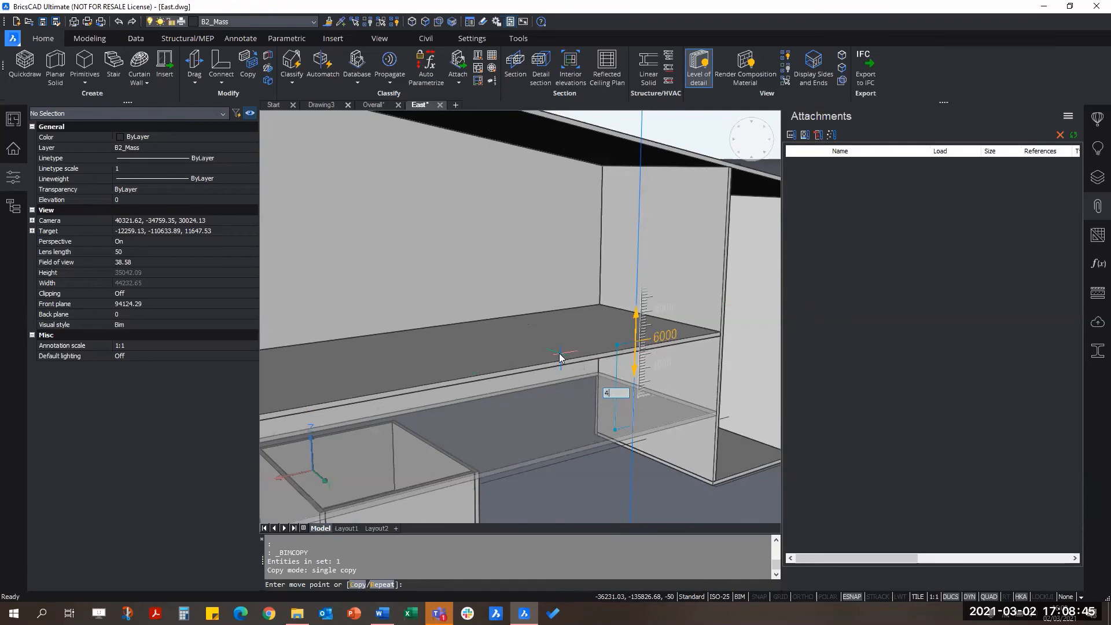
{"action": "type", "text": "000"}
{"action": "key", "text": "Return"}
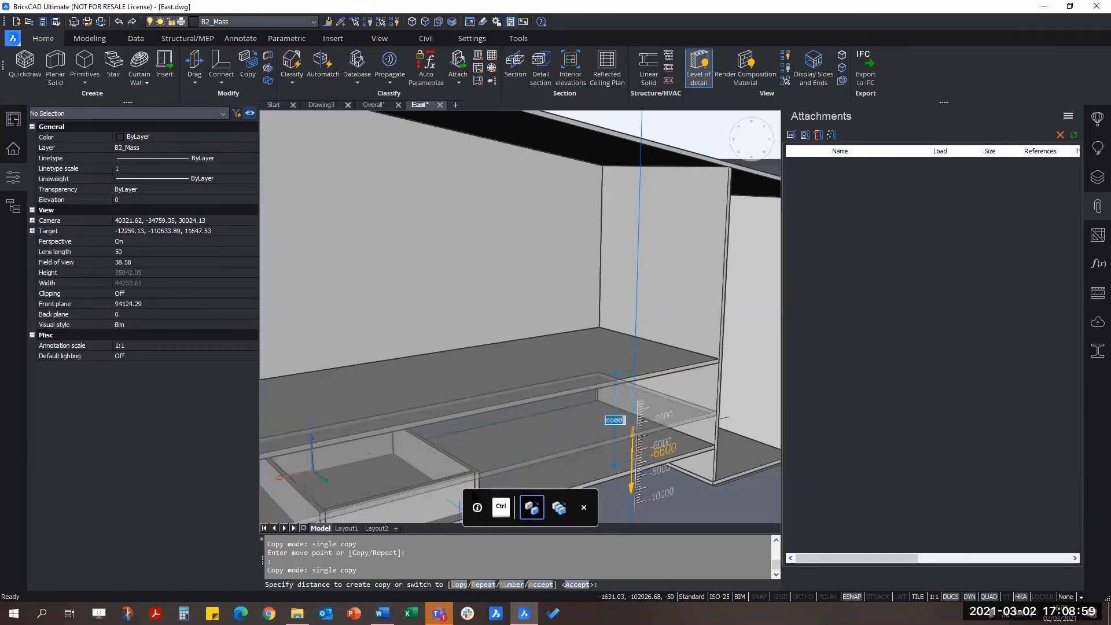
Add three more floor slab copies up to below the roof at the same 4000 mm spacing, using the Repeat copy mode
{"action": "left_click", "coordinate": [557, 516]}
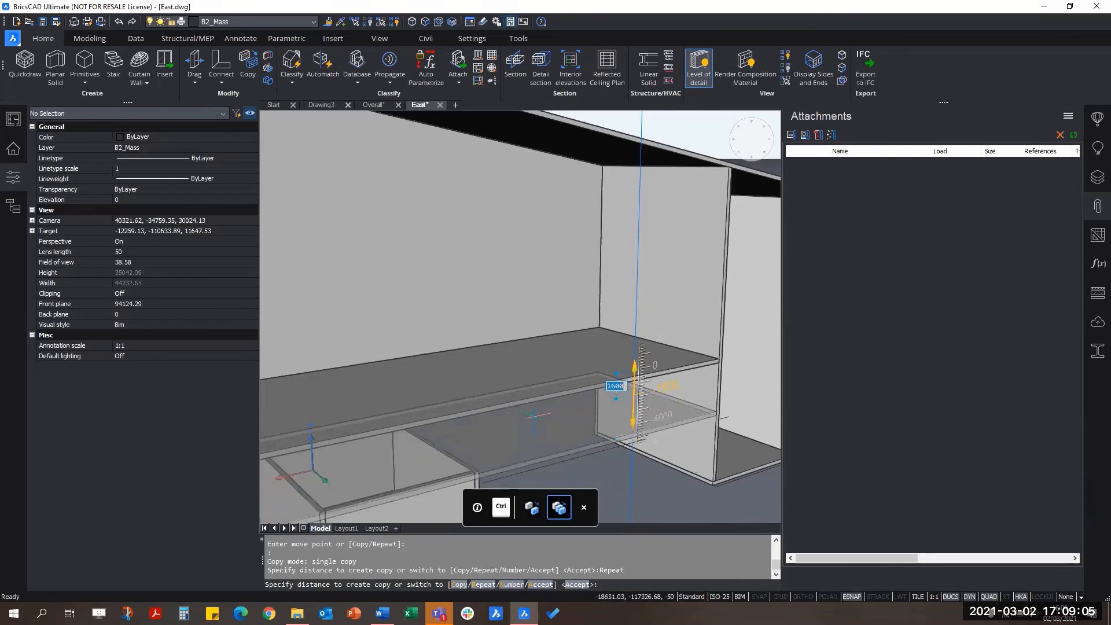
{"action": "scroll", "coordinate": [614, 463], "scroll_direction": "down", "scroll_amount": 4}
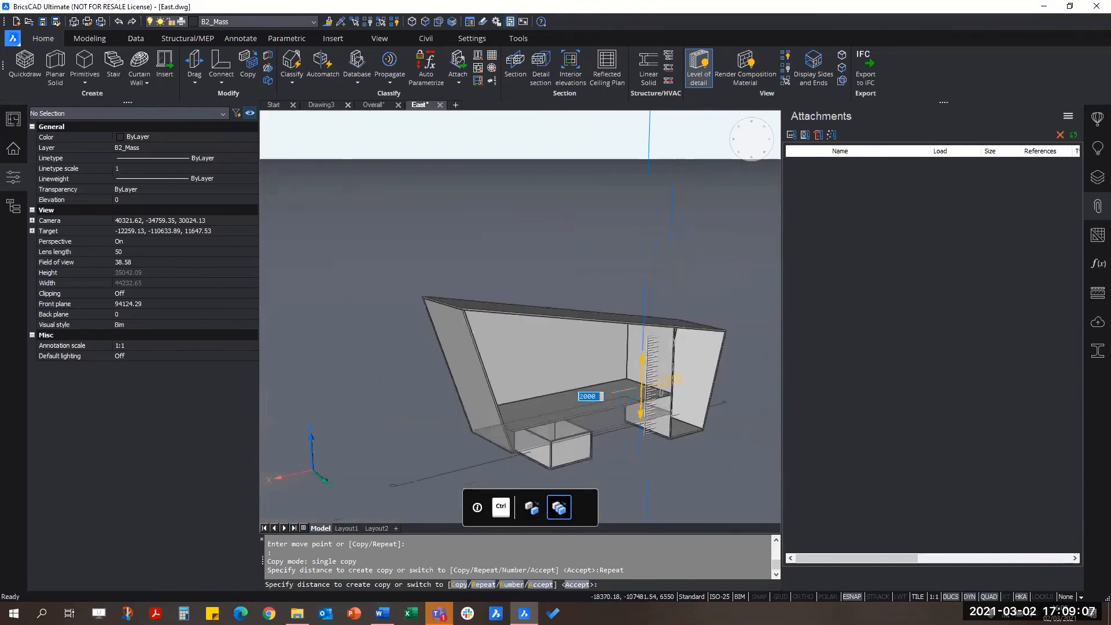
{"action": "scroll", "coordinate": [614, 466], "scroll_direction": "up", "scroll_amount": 3}
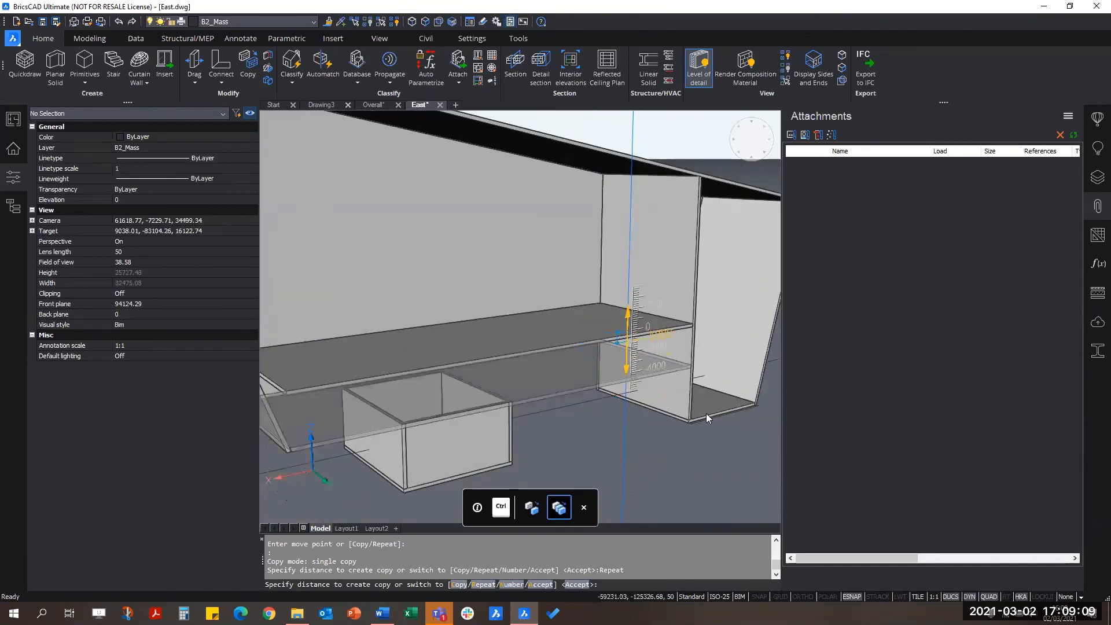
{"action": "scroll", "coordinate": [706, 413], "scroll_direction": "up", "scroll_amount": 3}
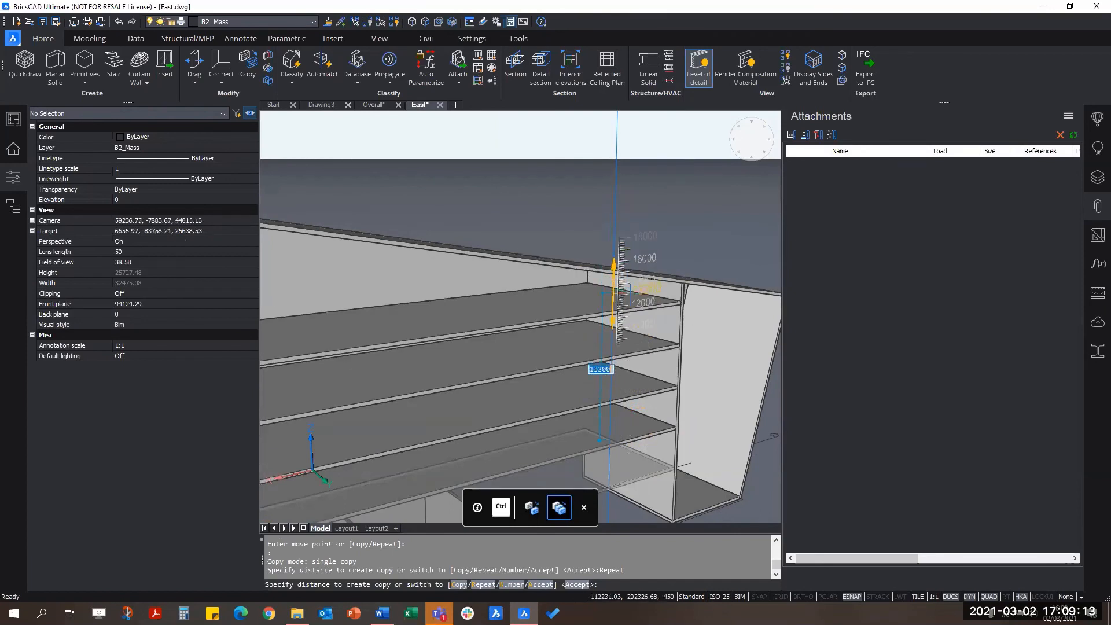
{"action": "key", "text": "ctrl"}
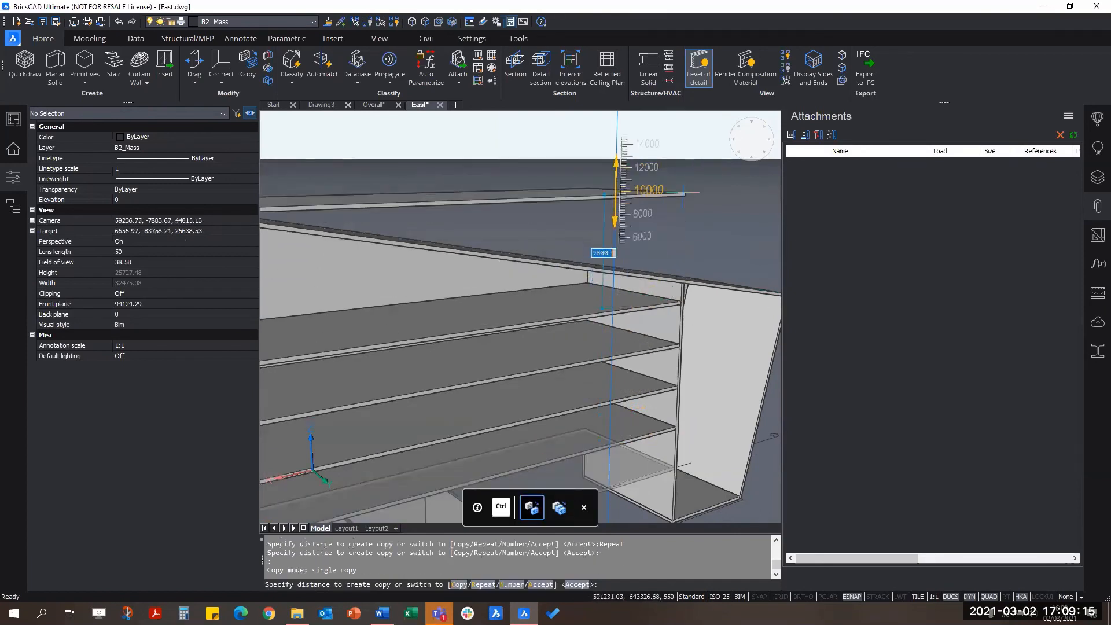
{"action": "key", "text": "Escape"}
{"action": "key", "text": "Escape"}
{"action": "scroll", "coordinate": [603, 381], "scroll_direction": "down", "scroll_amount": 5}
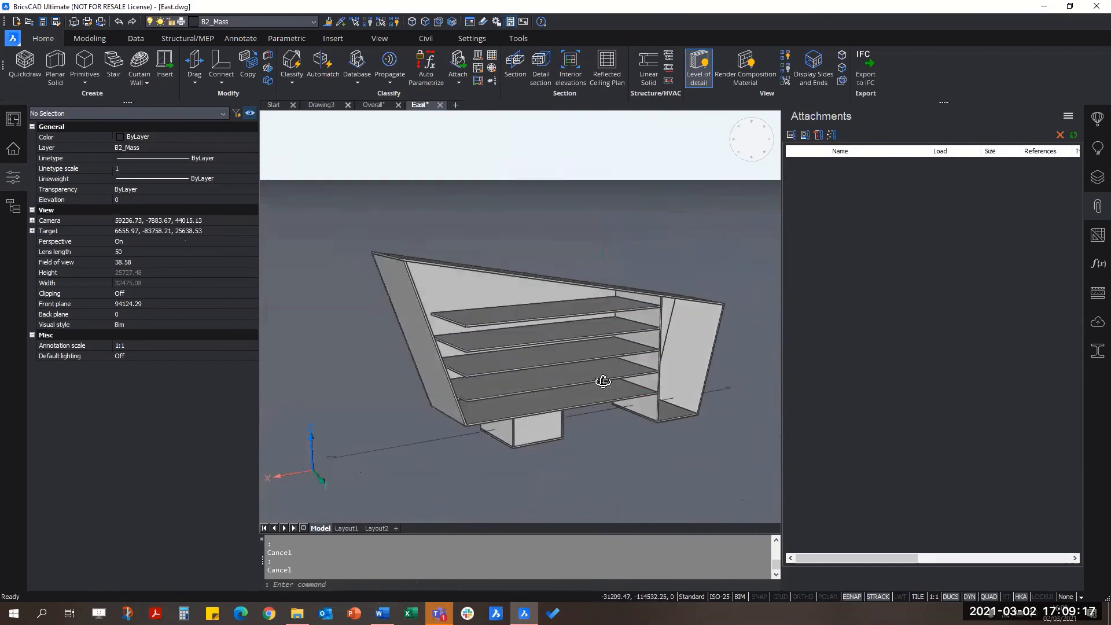
Extend the lowest slab copy to the sloping end wall by connecting its end face with the nearest target
{"action": "middle_click_drag", "start_coordinate": [603, 381], "coordinate": [563, 382], "text": "shift"}
{"action": "scroll", "coordinate": [515, 385], "scroll_direction": "up", "scroll_amount": 3}
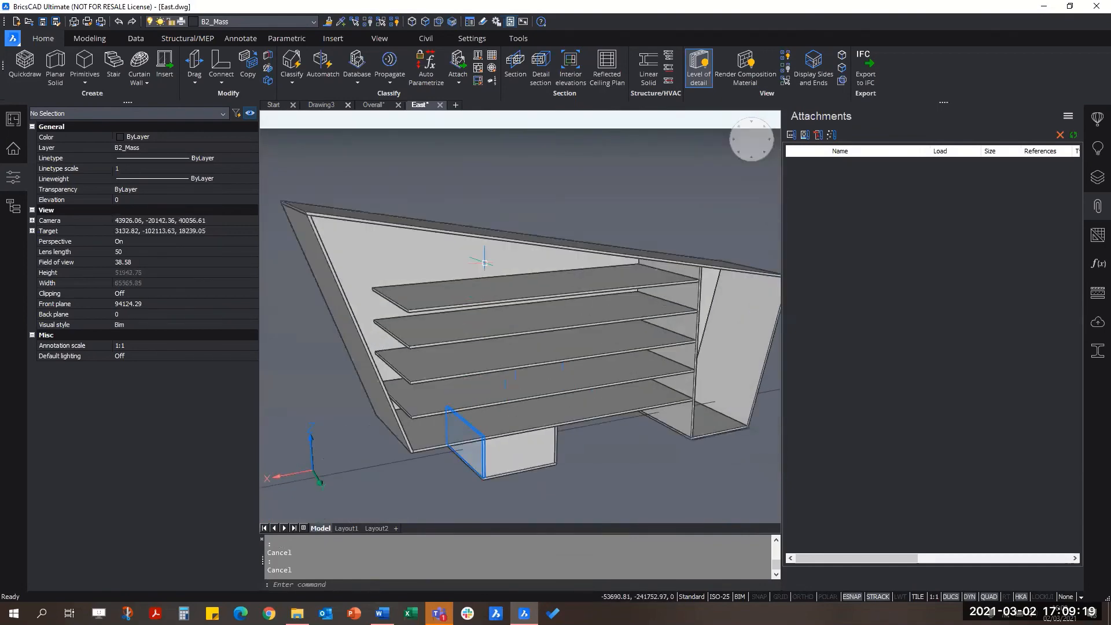
{"action": "middle_click_drag", "start_coordinate": [478, 429], "coordinate": [475, 459], "text": "shift"}
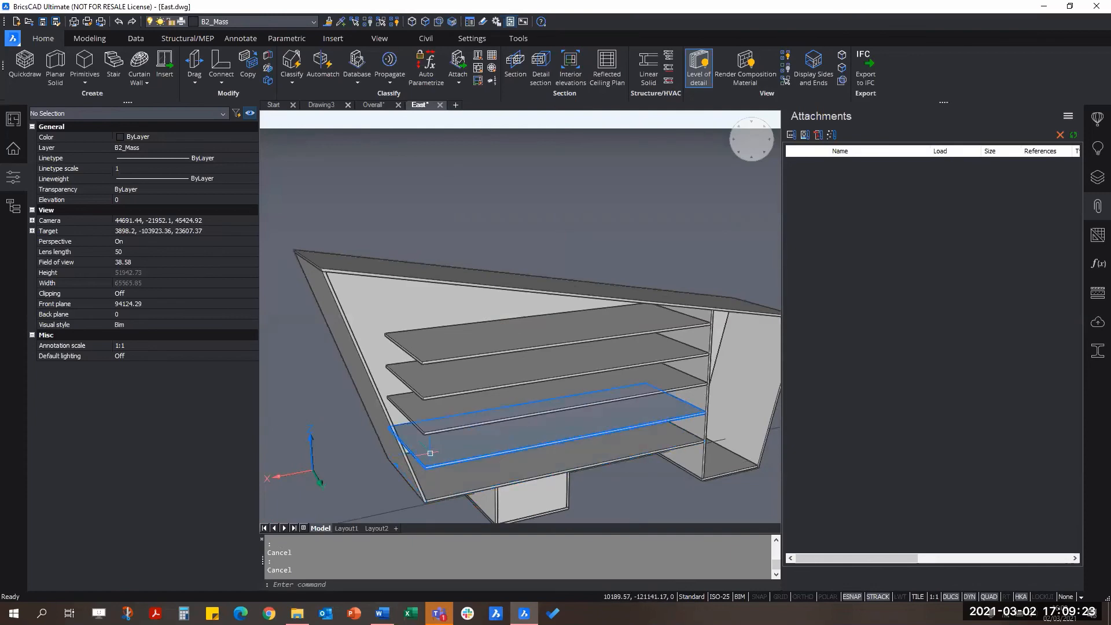
{"action": "scroll", "coordinate": [576, 417], "scroll_direction": "up", "scroll_amount": 6}
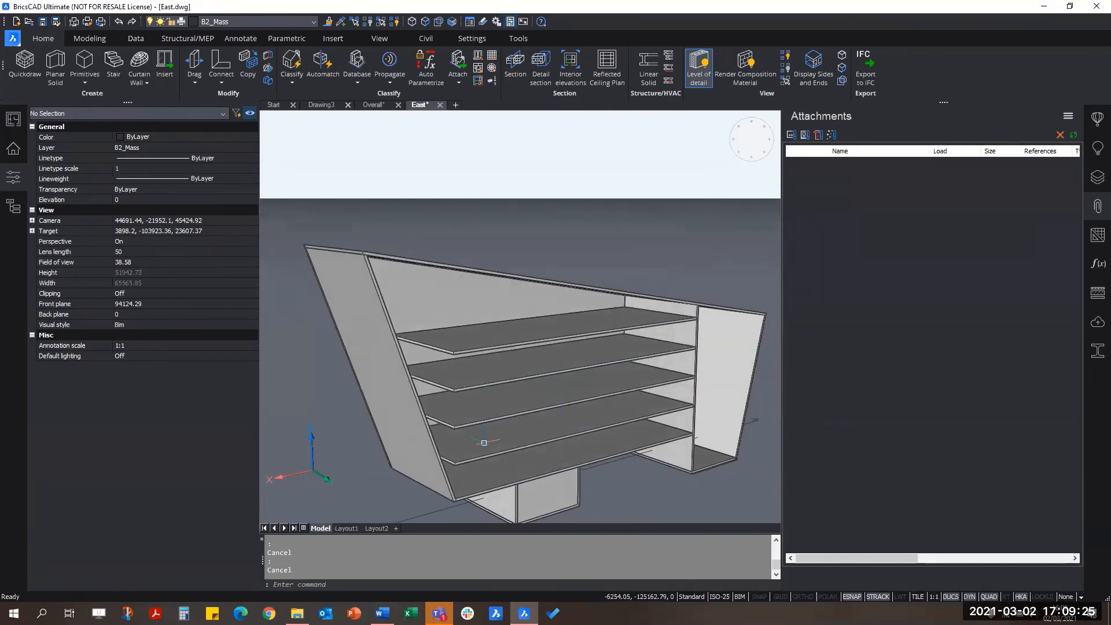
{"action": "scroll", "coordinate": [423, 485], "scroll_direction": "up", "scroll_amount": 2}
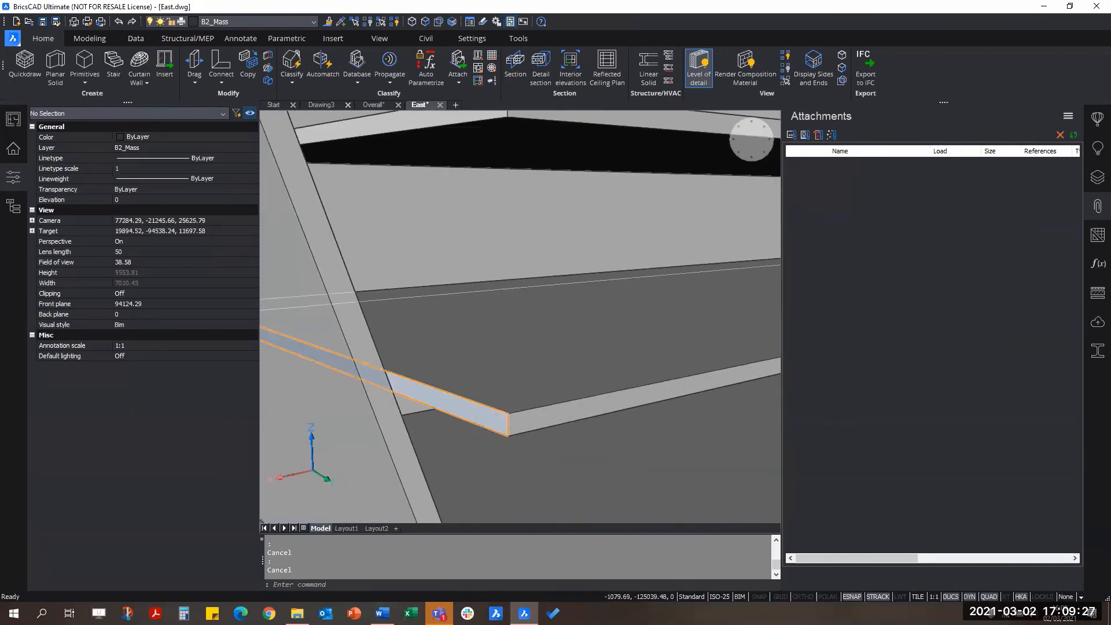
{"action": "left_click", "coordinate": [478, 429]}
{"action": "scroll", "coordinate": [484, 510], "scroll_direction": "down", "scroll_amount": 3}
{"action": "scroll", "coordinate": [475, 509], "scroll_direction": "up", "scroll_amount": 3}
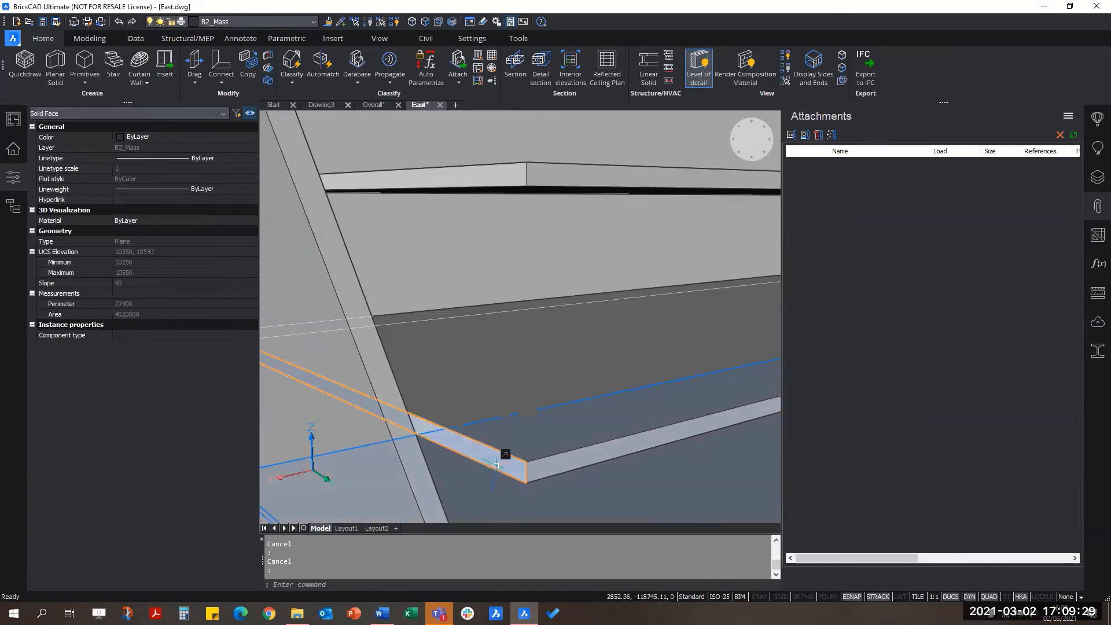
{"action": "scroll", "coordinate": [457, 440], "scroll_direction": "up", "scroll_amount": 2}
{"action": "mouse_move", "coordinate": [444, 415]}
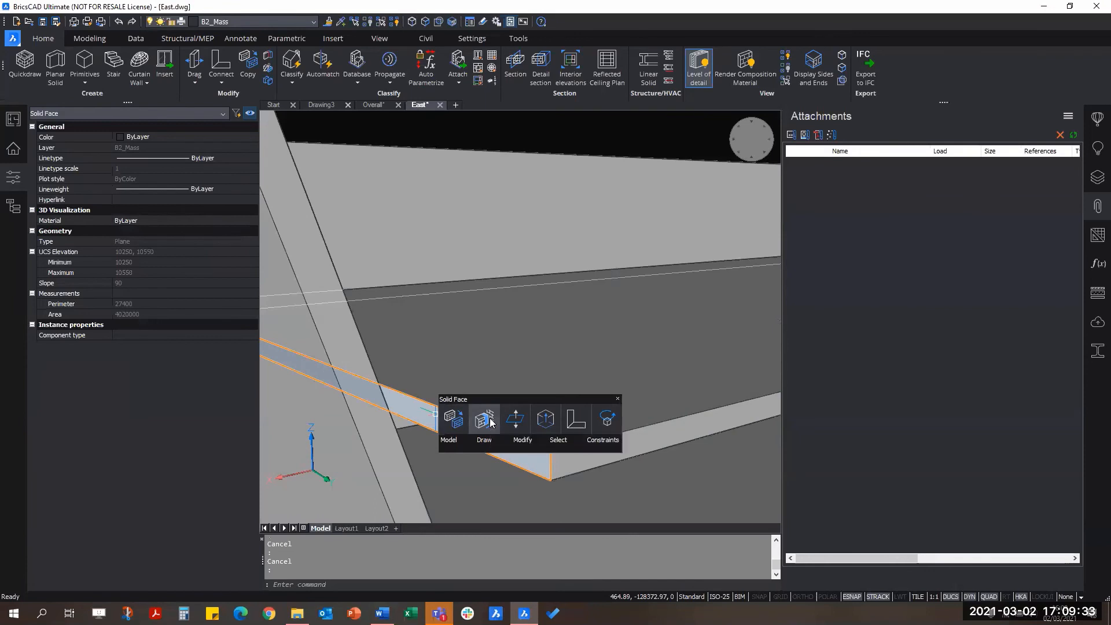
{"action": "left_click", "coordinate": [491, 423]}
Connect the end face of the second slab copy above the original floor with the nearest target, the sloping end wall
{"action": "scroll", "coordinate": [472, 359], "scroll_direction": "down", "scroll_amount": 3}
{"action": "scroll", "coordinate": [471, 348], "scroll_direction": "up", "scroll_amount": 3}
{"action": "scroll", "coordinate": [392, 486], "scroll_direction": "down", "scroll_amount": 3}
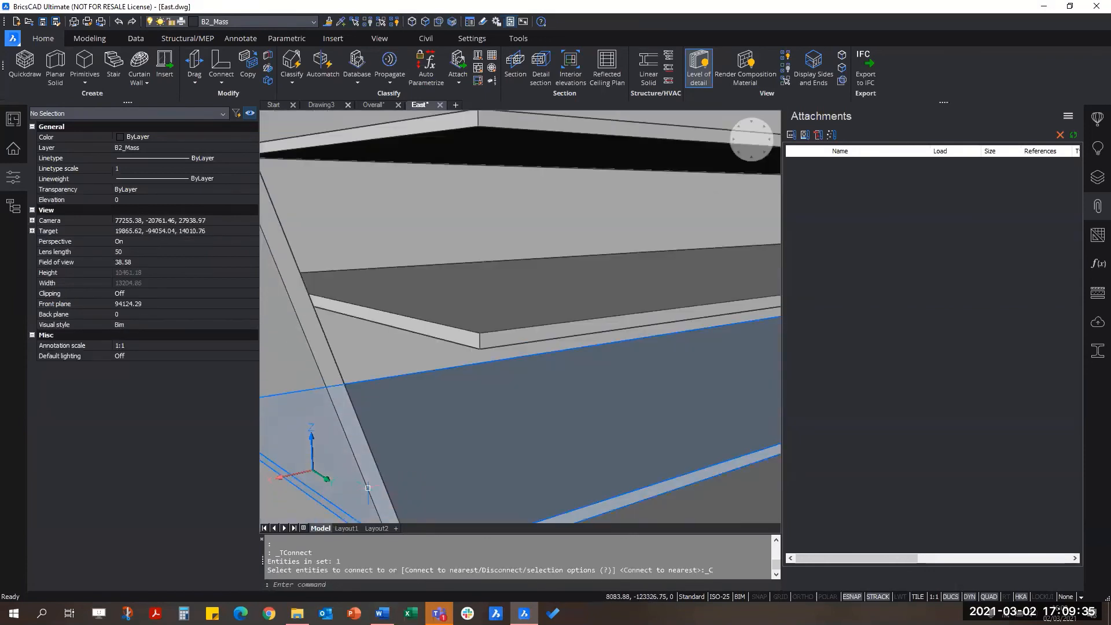
{"action": "scroll", "coordinate": [392, 486], "scroll_direction": "up", "scroll_amount": 4}
{"action": "left_click", "coordinate": [457, 340]}
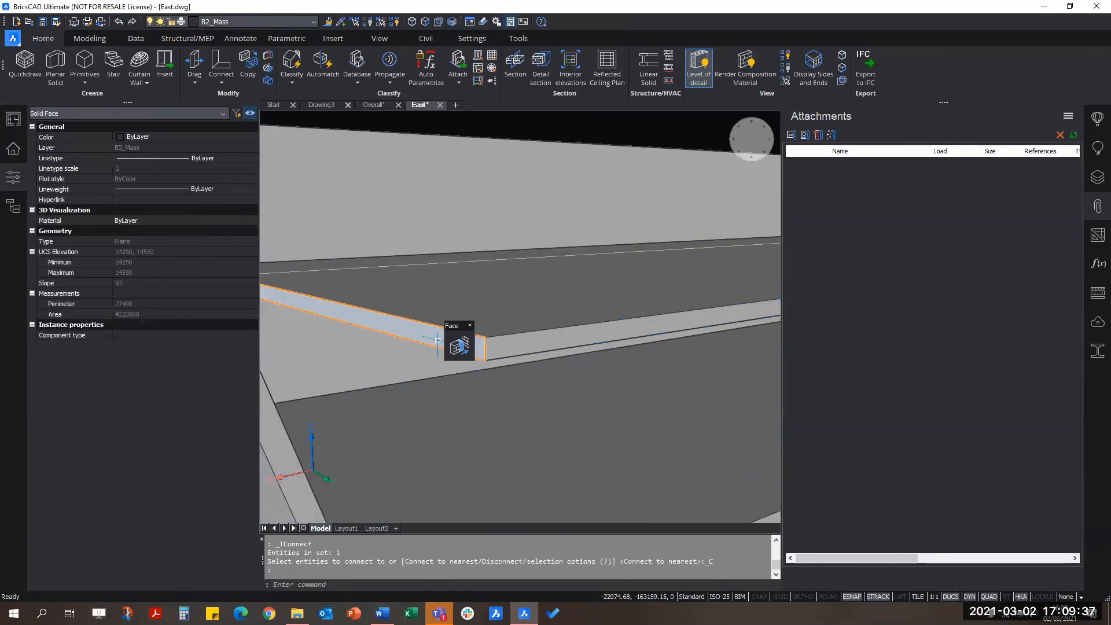
{"action": "mouse_move", "coordinate": [458, 346]}
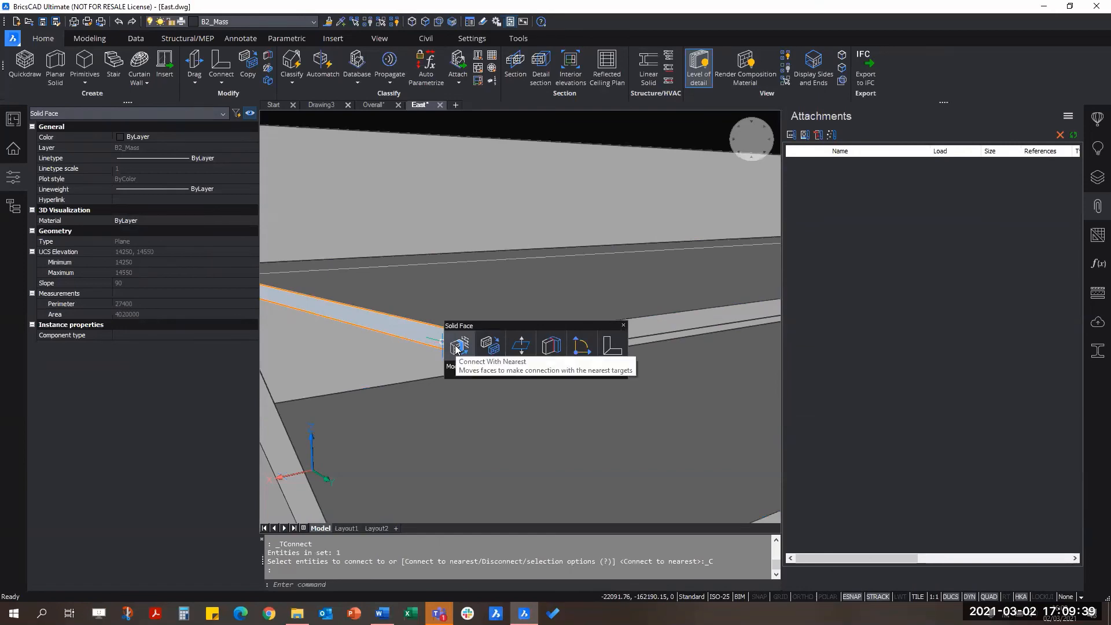
{"action": "left_click", "coordinate": [457, 348]}
Connect the end faces of the two uppermost slab copies with the nearest target, the sloping end wall
{"action": "scroll", "coordinate": [449, 466], "scroll_direction": "down", "scroll_amount": 3}
{"action": "scroll", "coordinate": [457, 322], "scroll_direction": "up", "scroll_amount": 4}
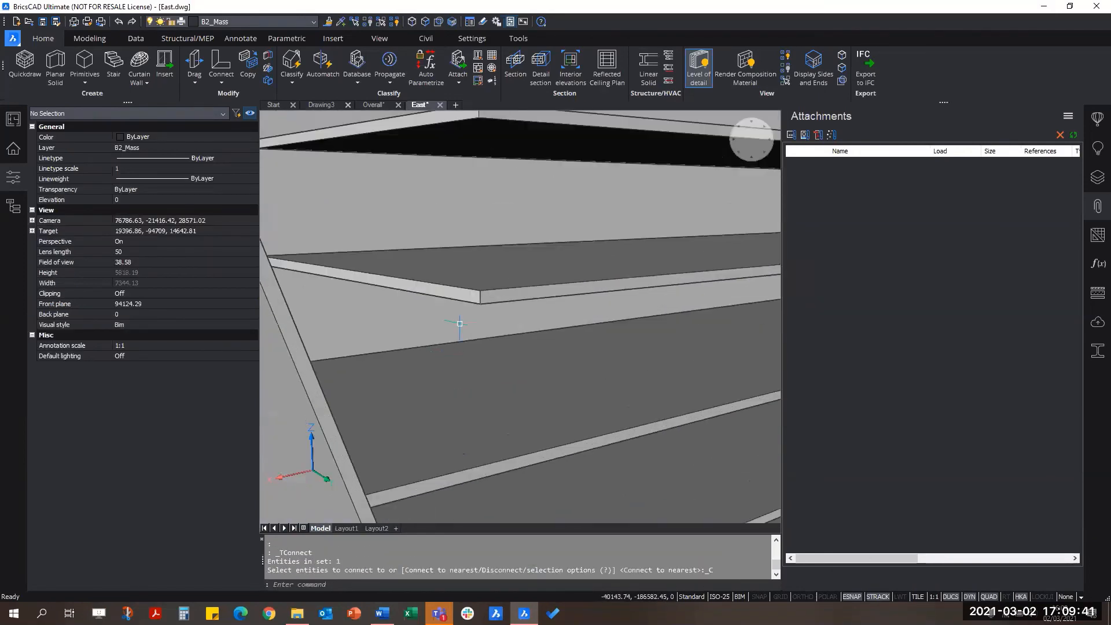
{"action": "left_click", "coordinate": [476, 273]}
{"action": "scroll", "coordinate": [489, 301], "scroll_direction": "down", "scroll_amount": 3}
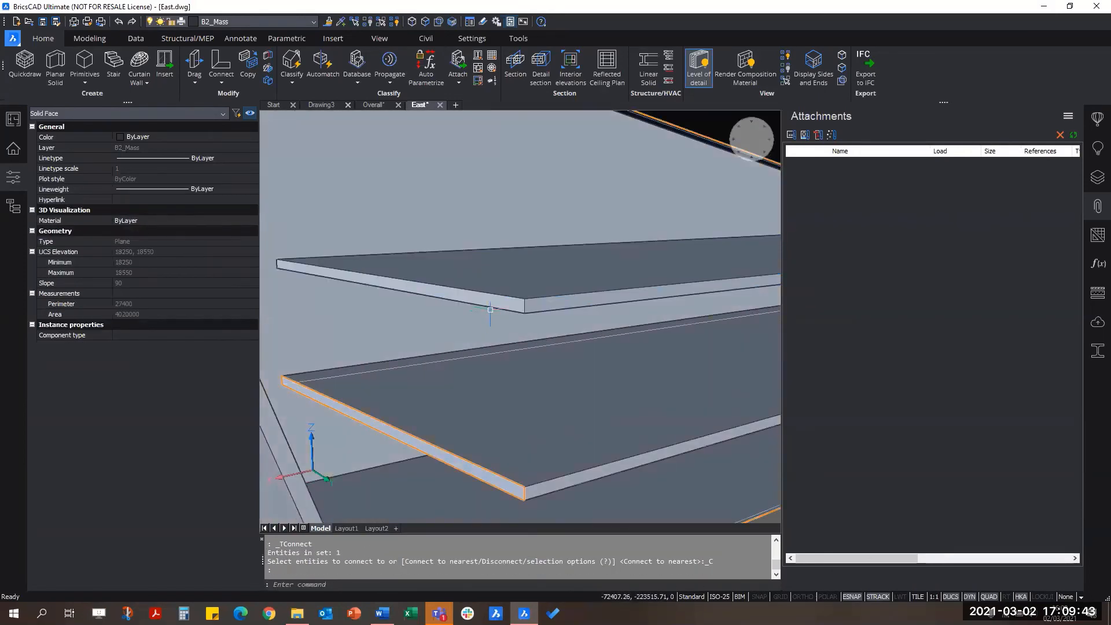
{"action": "left_click", "coordinate": [493, 303]}
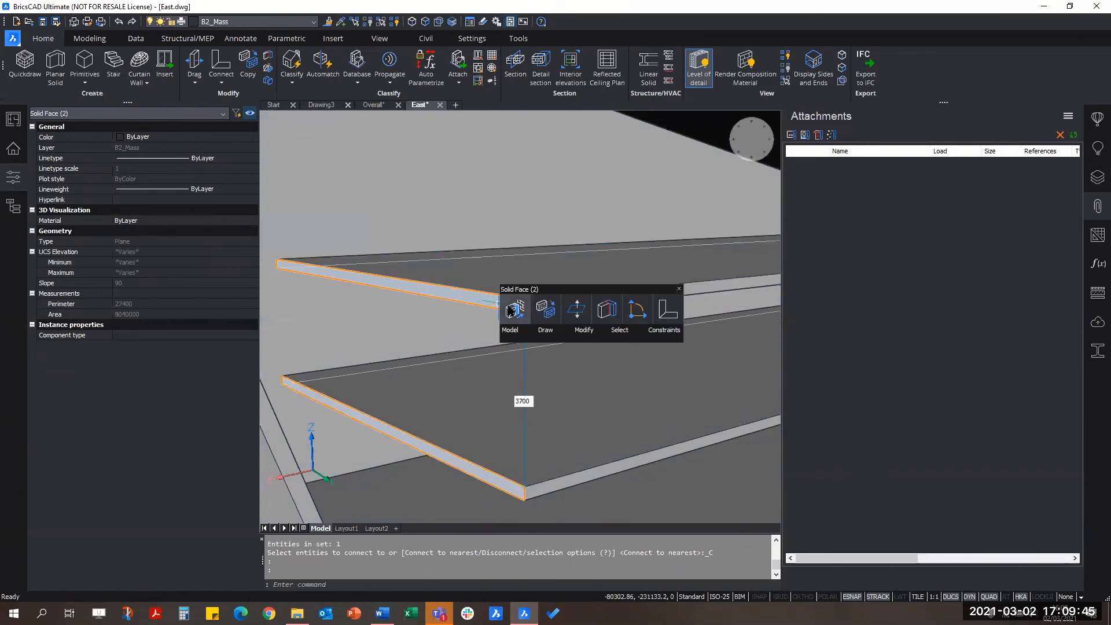
{"action": "left_click", "coordinate": [510, 310]}
{"action": "scroll", "coordinate": [510, 324], "scroll_direction": "down", "scroll_amount": 5}
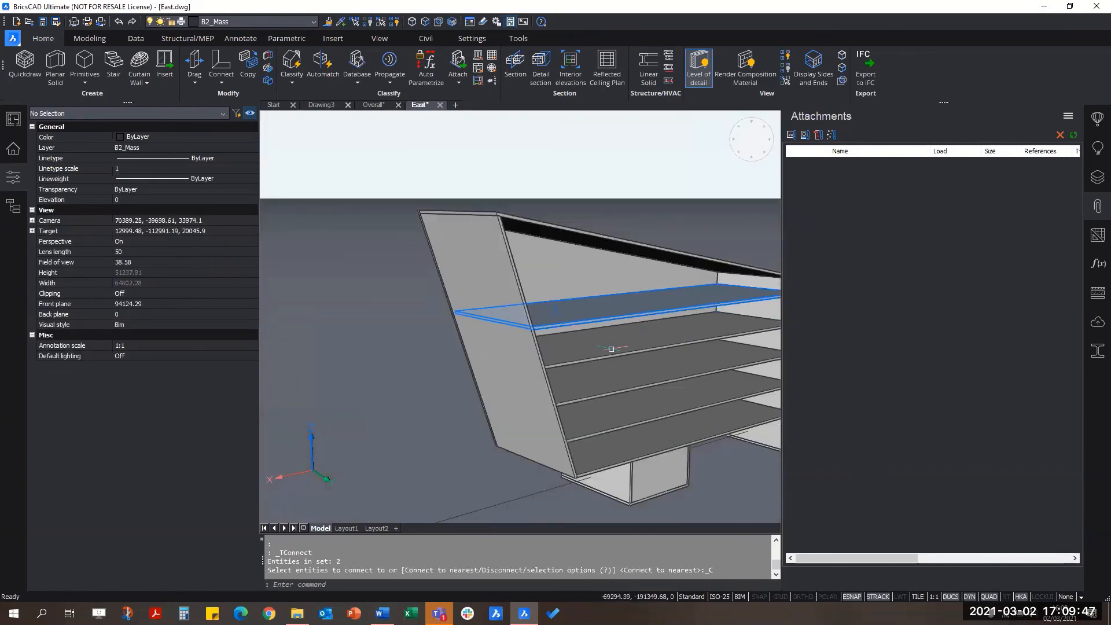
Examine the stacked floor slabs from several angles, checking where they meet the sloping end wall and the interior wall
{"action": "middle_click_drag", "start_coordinate": [528, 379], "coordinate": [572, 387], "text": "shift"}
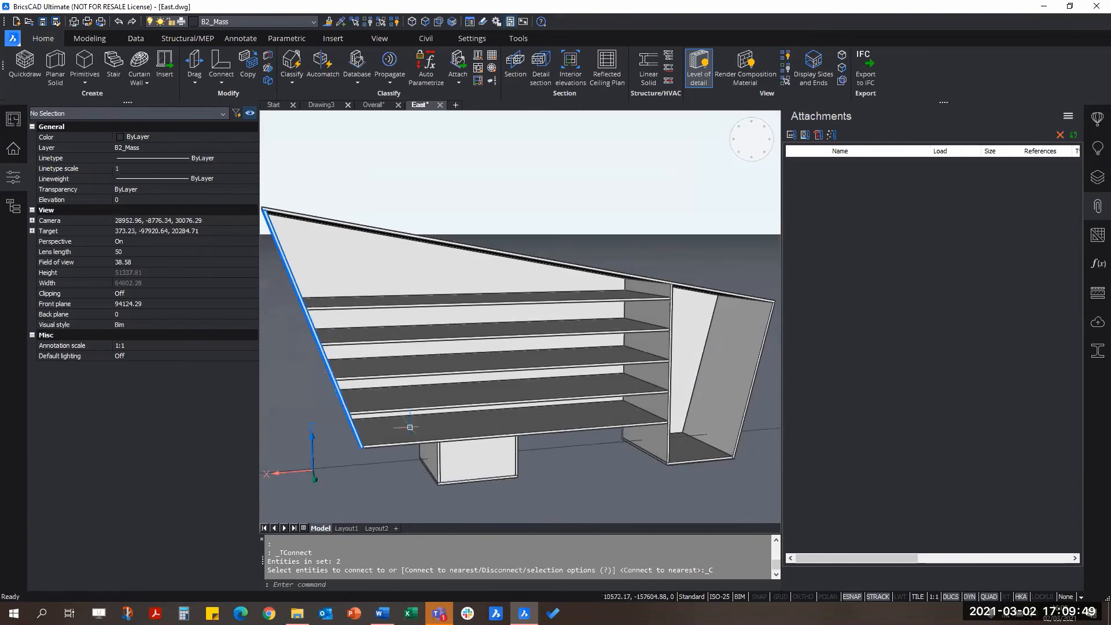
{"action": "mouse_move", "coordinate": [435, 433]}
{"action": "middle_mouse_down", "text": "shift"}
{"action": "mouse_move", "coordinate": [567, 445]}
{"action": "mouse_move", "coordinate": [455, 427]}
{"action": "middle_mouse_up", "text": "shift"}
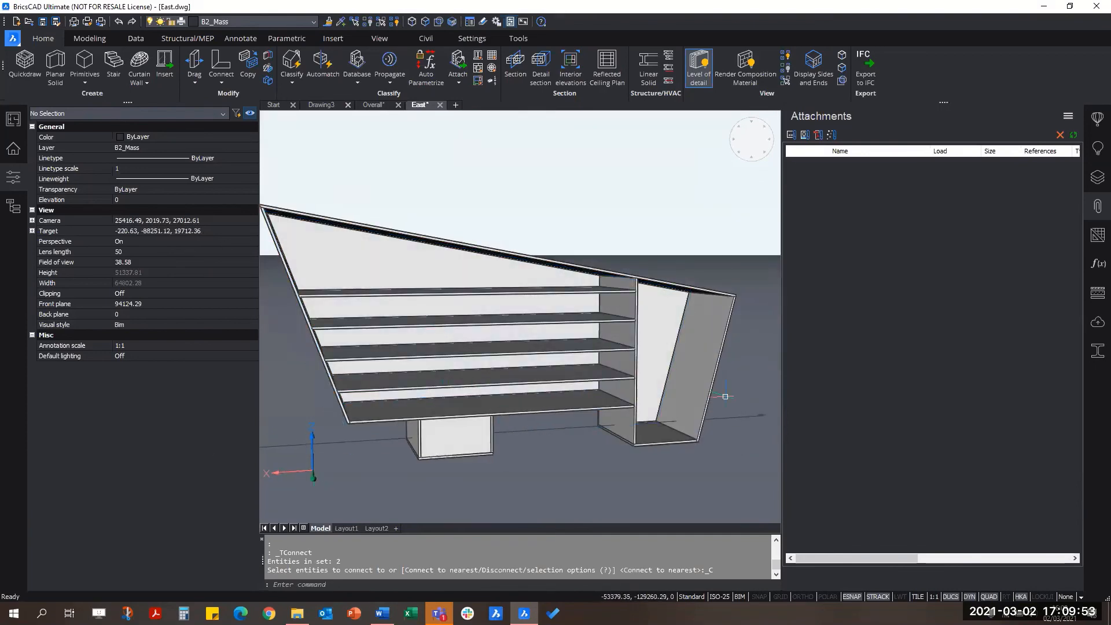
{"action": "middle_click_drag", "start_coordinate": [520, 360], "coordinate": [506, 327], "text": "shift"}
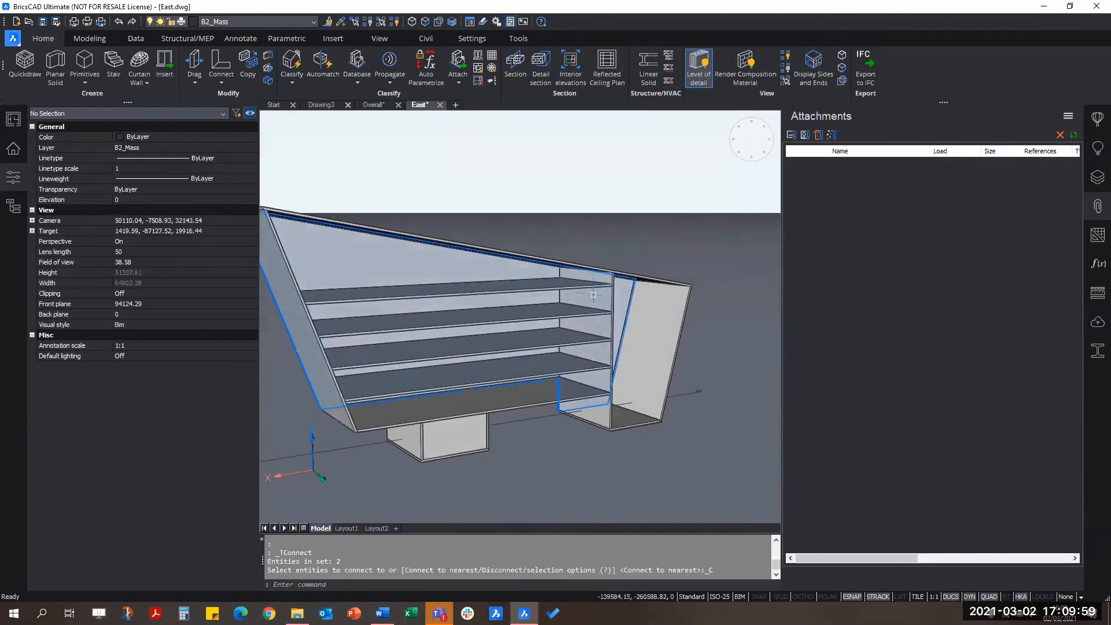
{"action": "scroll", "coordinate": [593, 294], "scroll_direction": "up", "scroll_amount": 4}
{"action": "scroll", "coordinate": [599, 316], "scroll_direction": "down", "scroll_amount": 3}
{"action": "scroll", "coordinate": [596, 423], "scroll_direction": "up", "scroll_amount": 3}
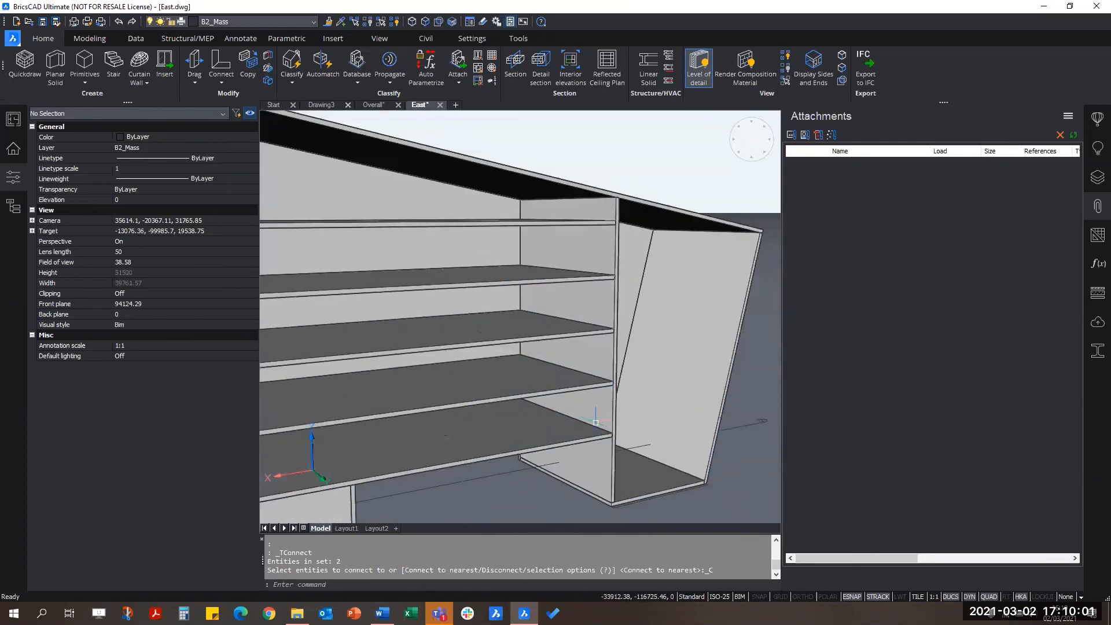
{"action": "scroll", "coordinate": [595, 423], "scroll_direction": "up", "scroll_amount": 4}
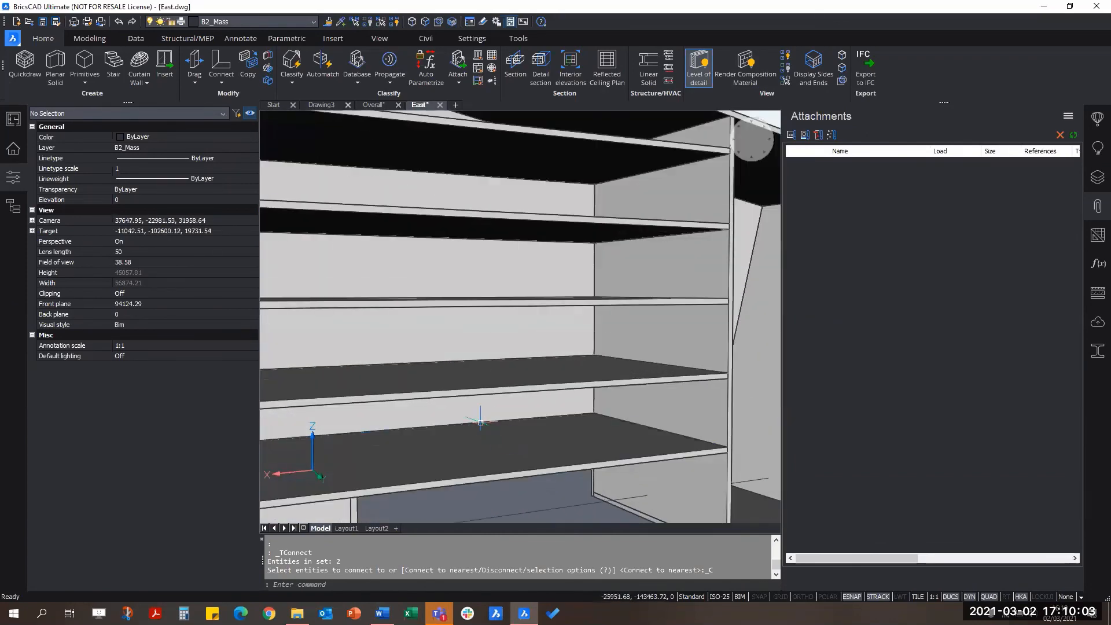
{"action": "middle_click_drag", "start_coordinate": [596, 436], "coordinate": [556, 464], "text": "shift"}
{"action": "scroll", "coordinate": [752, 336], "scroll_direction": "down", "scroll_amount": 5}
{"action": "middle_click_drag", "start_coordinate": [636, 358], "coordinate": [599, 284], "text": "shift"}
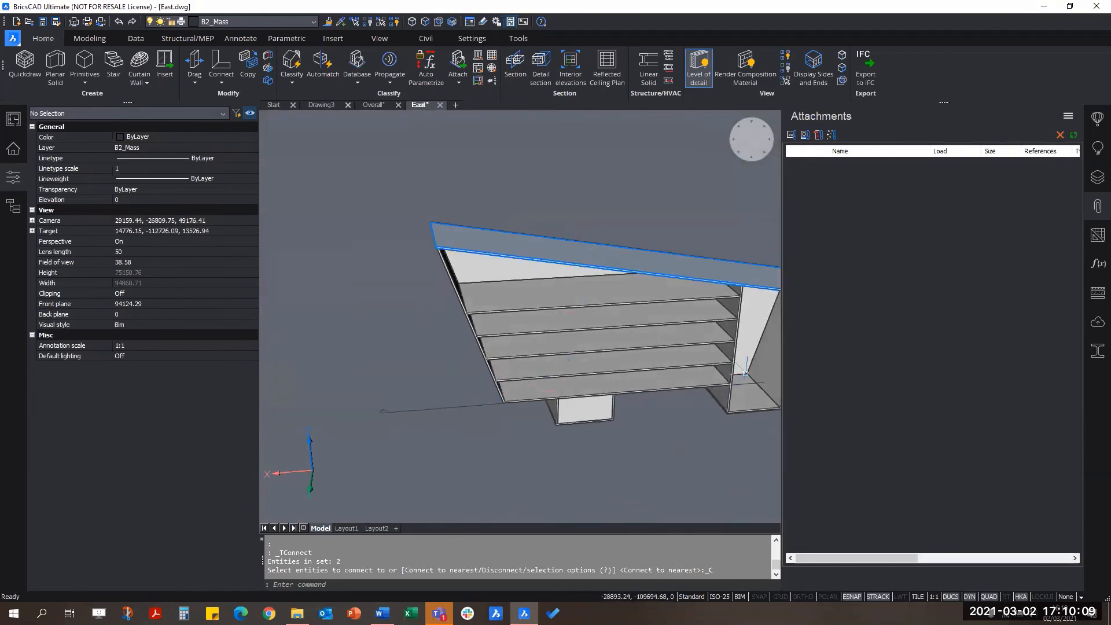
{"action": "middle_click_drag", "start_coordinate": [766, 362], "coordinate": [576, 382]}
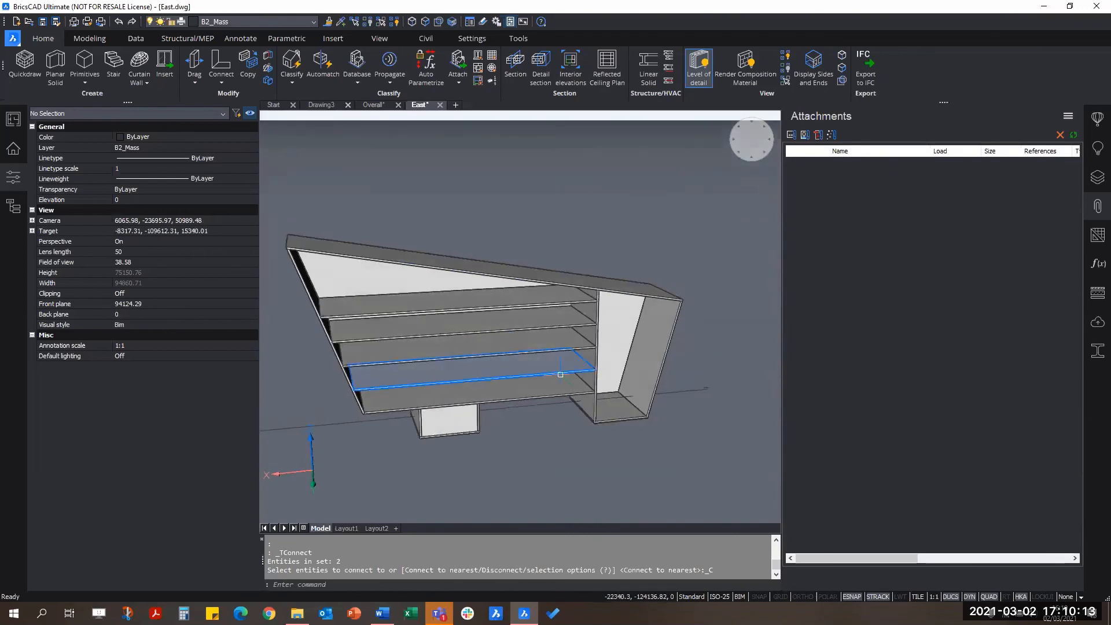
Enable boundary detection and BIM Copy the interior wall's lowest-storey boundary 9000 mm into the building, forming a partition between the two lowest slabs
{"action": "scroll", "coordinate": [544, 409], "scroll_direction": "up", "scroll_amount": 8}
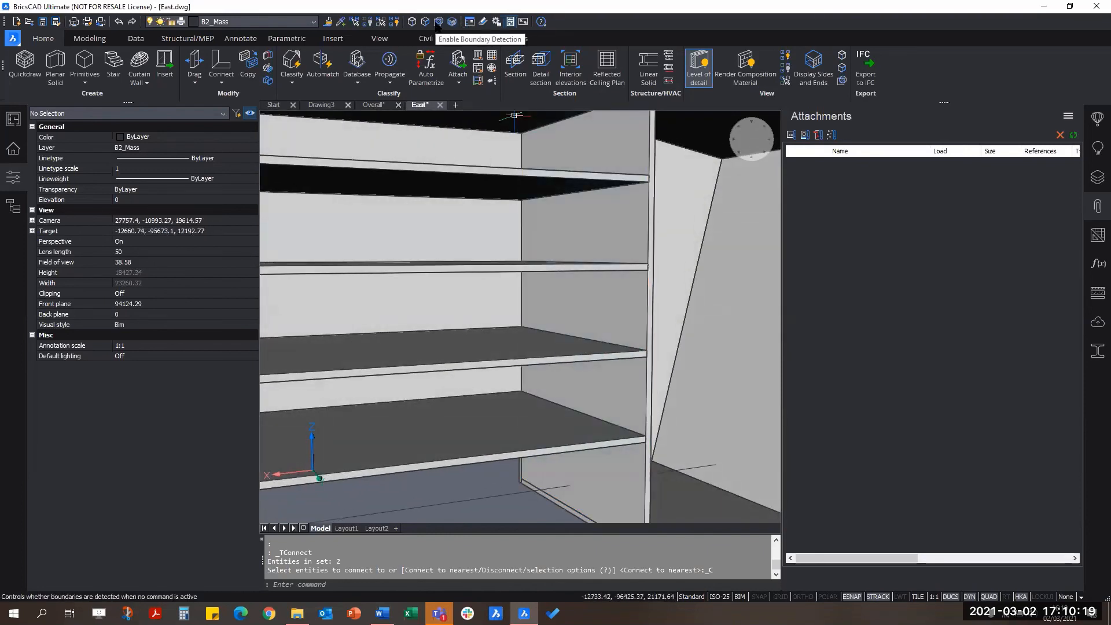
{"action": "left_click", "coordinate": [454, 23]}
{"action": "mouse_move", "coordinate": [605, 396]}
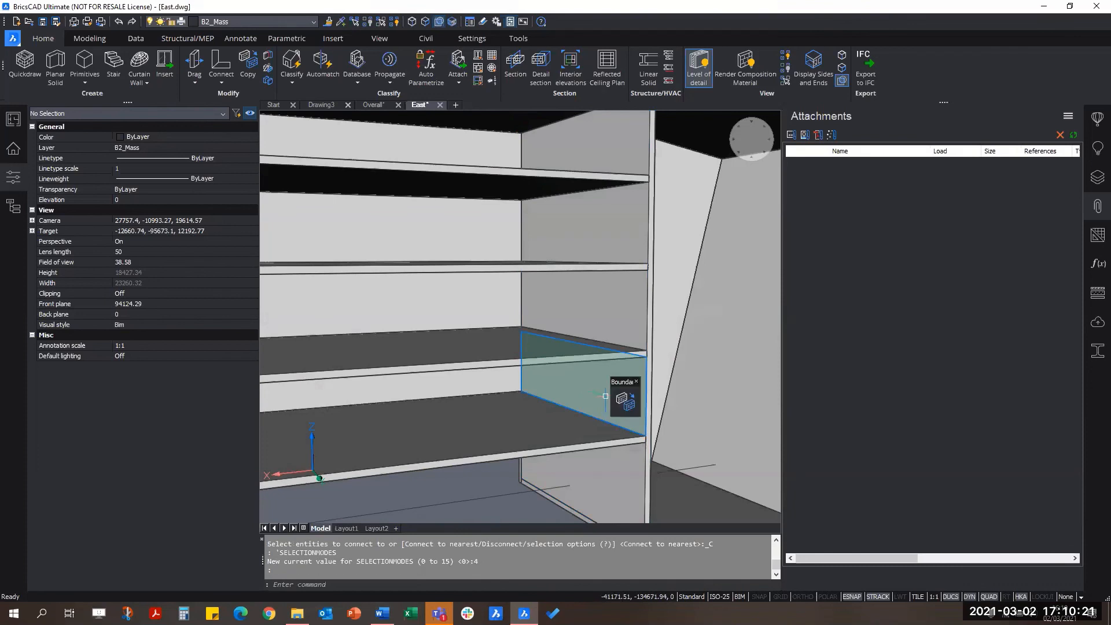
{"action": "left_click", "coordinate": [626, 402]}
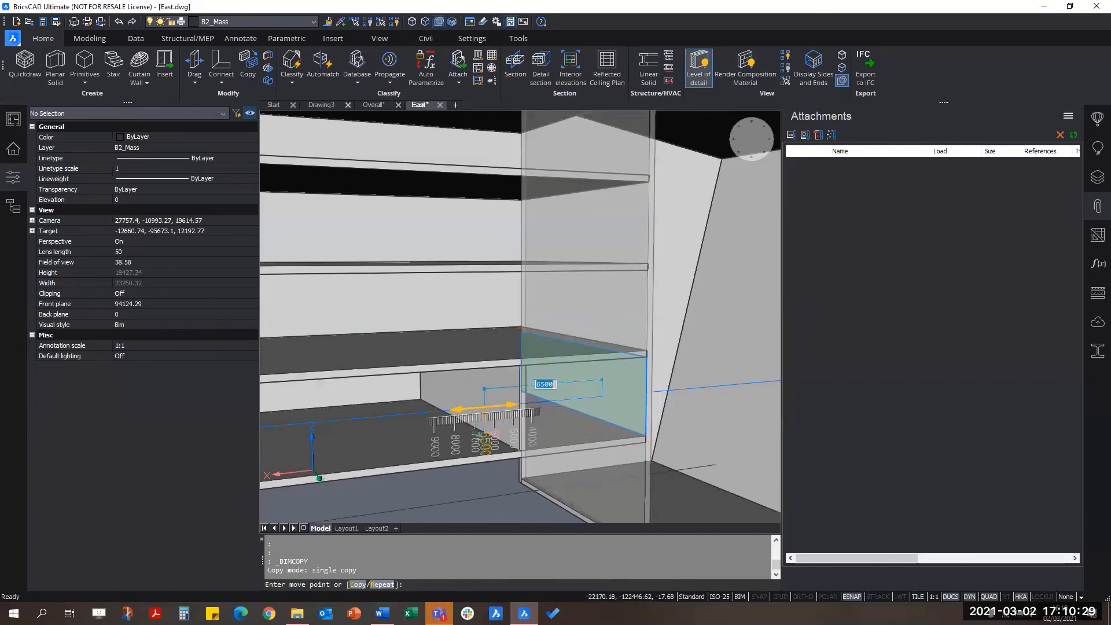
{"action": "scroll", "coordinate": [493, 439], "scroll_direction": "down", "scroll_amount": 1}
{"action": "scroll", "coordinate": [483, 440], "scroll_direction": "up", "scroll_amount": 1}
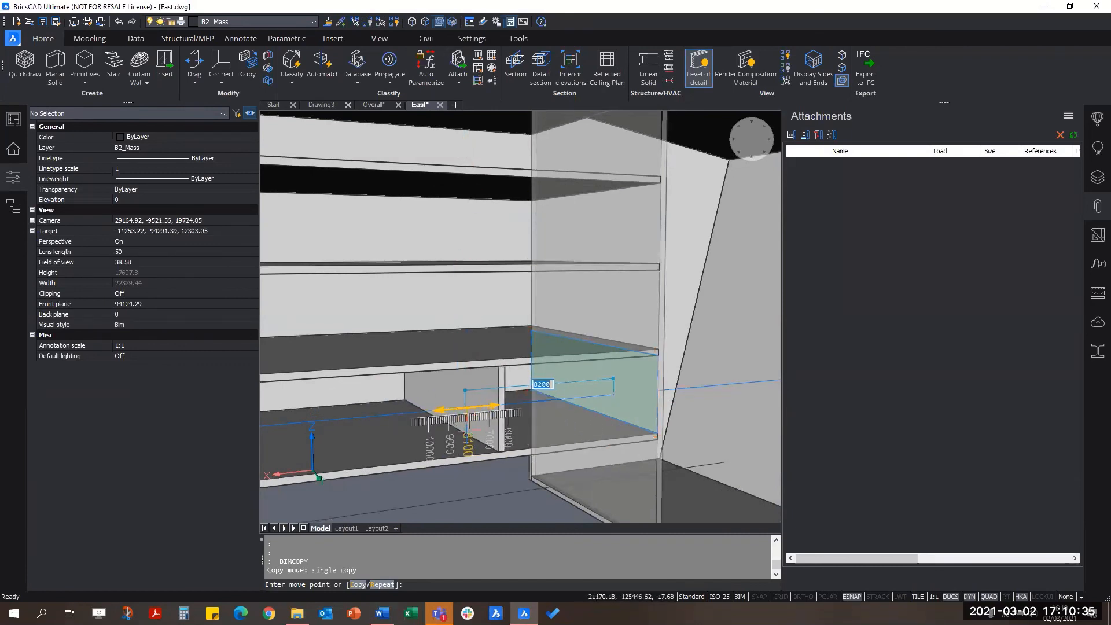
{"action": "type", "text": "9000"}
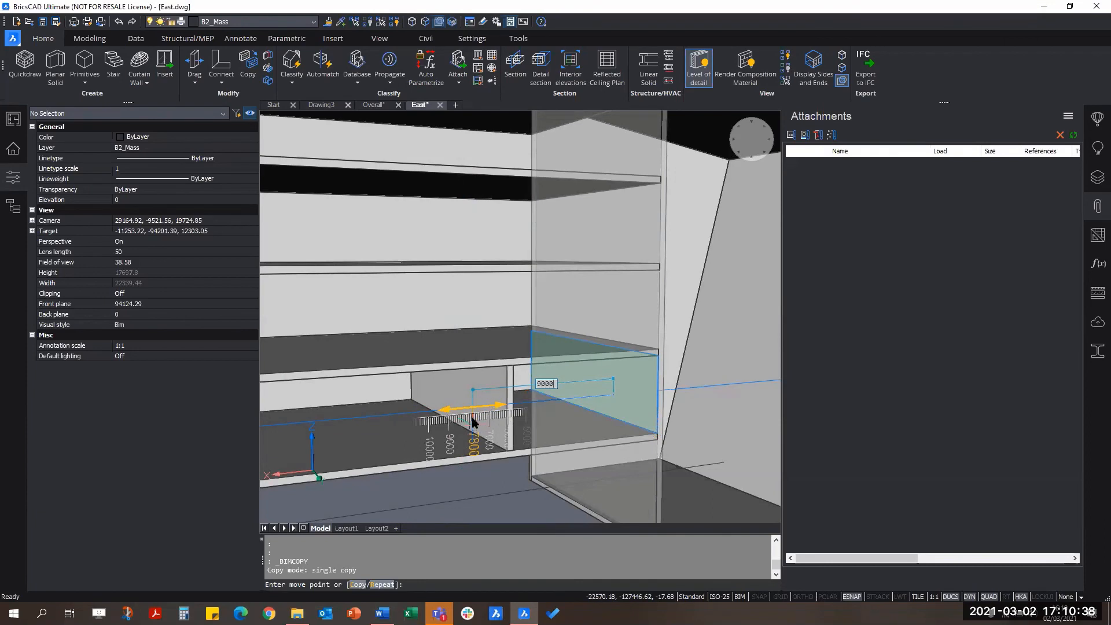
{"action": "key", "text": "Return"}
Add a second partition copy 4500 mm beyond the first on the lowest storey in single Copy mode, and end the copying
{"action": "scroll", "coordinate": [660, 379], "scroll_direction": "down", "scroll_amount": 5}
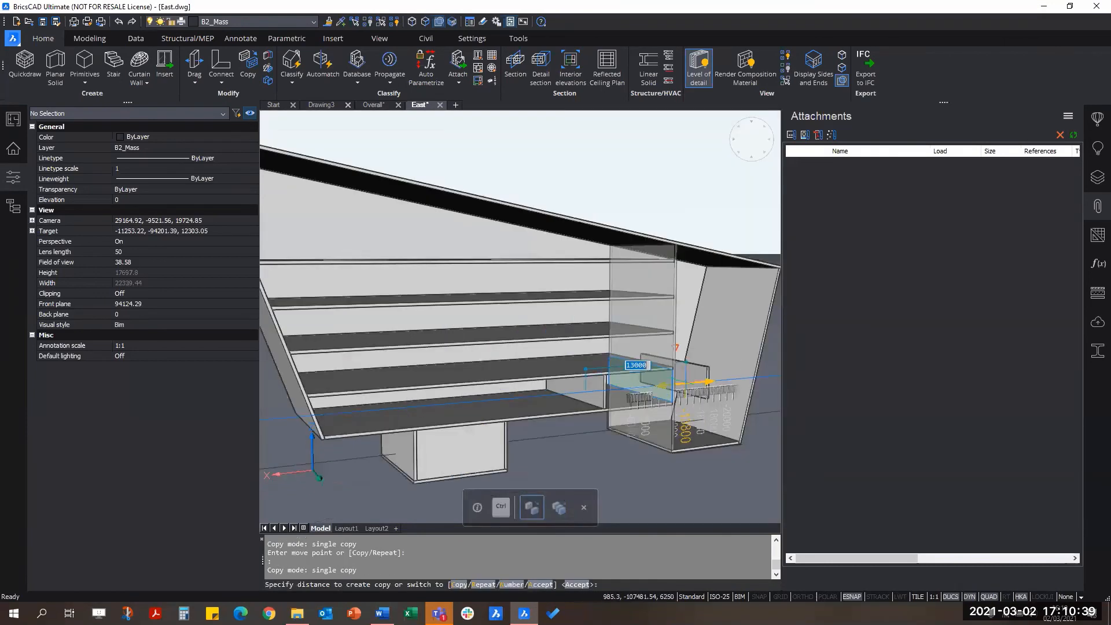
{"action": "key", "text": "ctrl"}
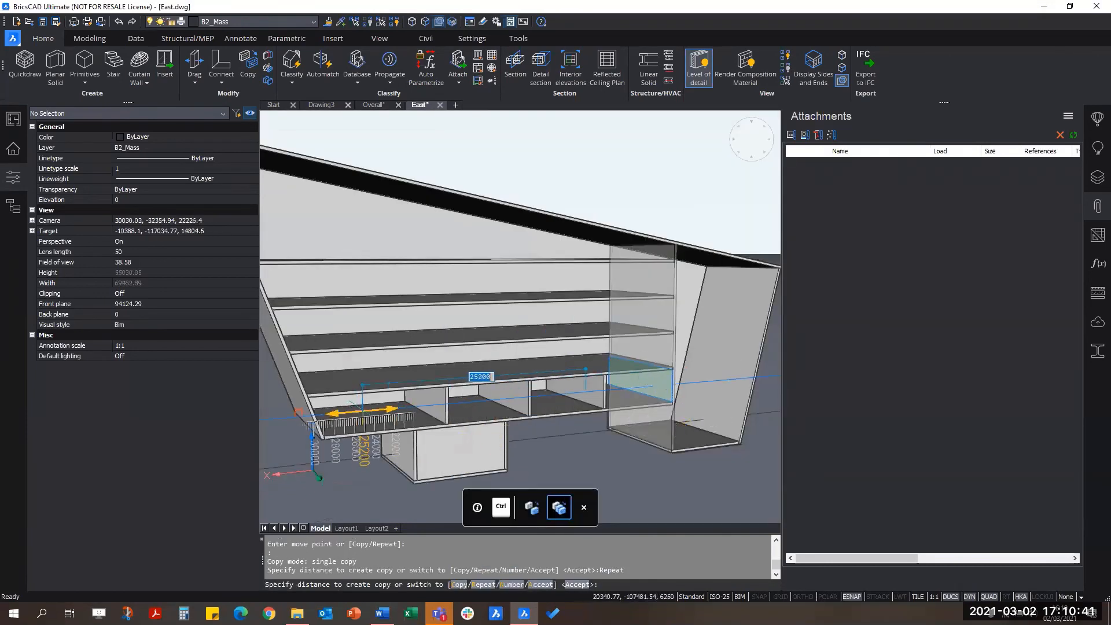
{"action": "key", "text": "ctrl"}
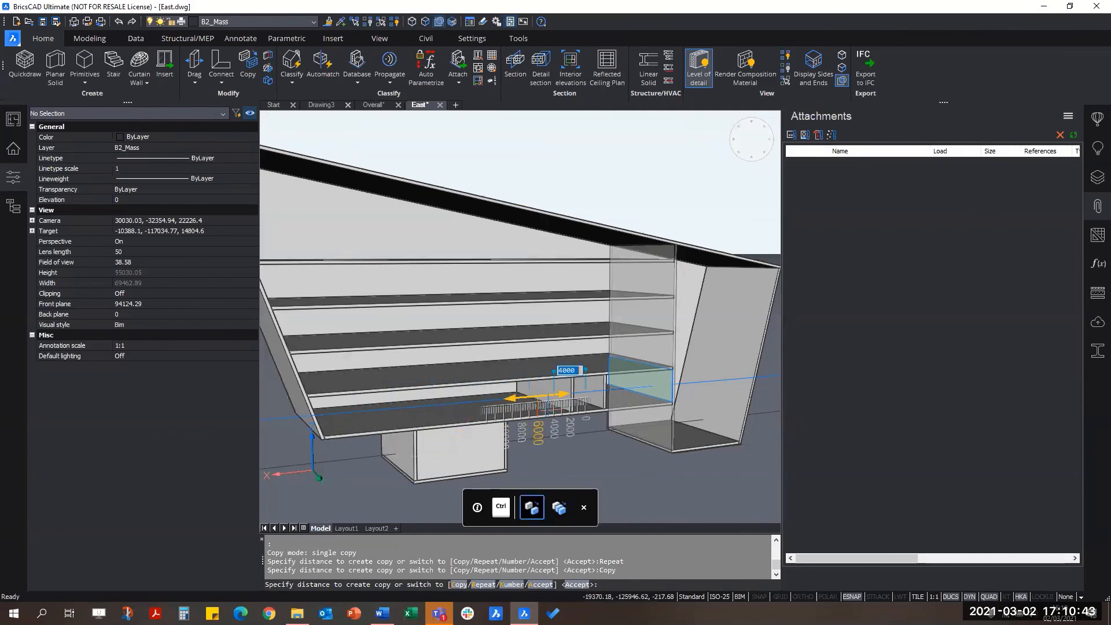
{"action": "scroll", "coordinate": [527, 394], "scroll_direction": "up", "scroll_amount": 4}
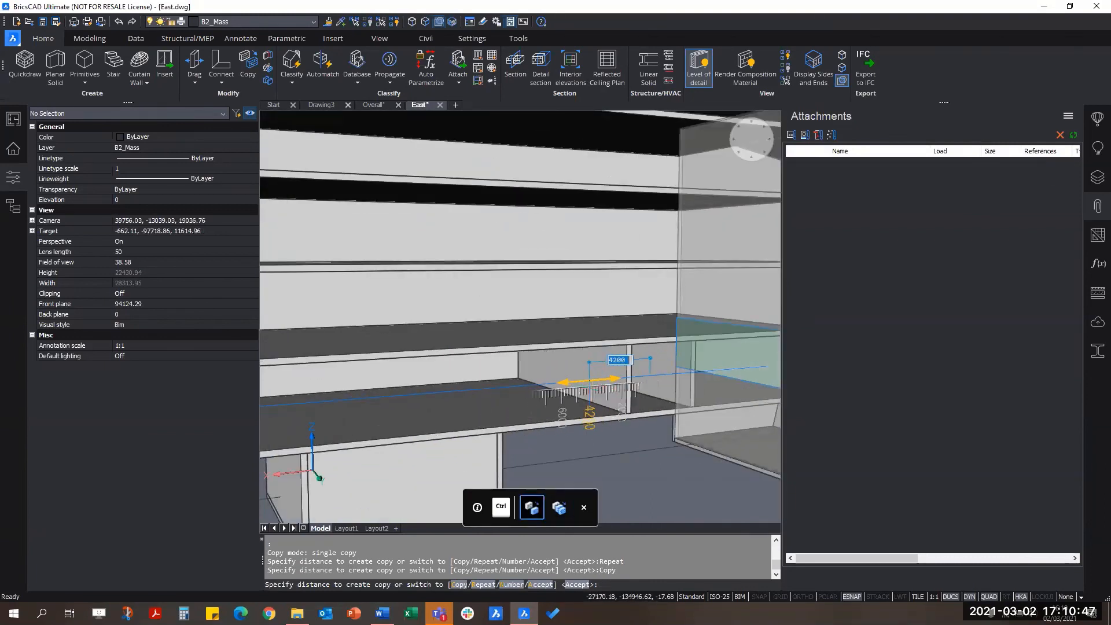
{"action": "type", "text": "4500"}
{"action": "key", "text": "Return"}
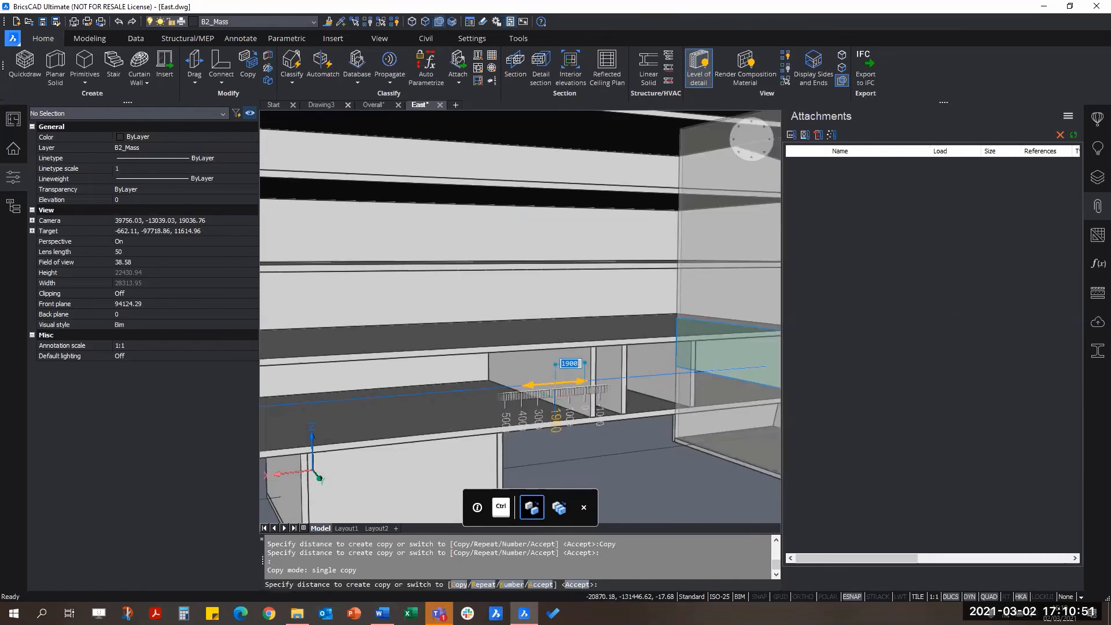
{"action": "key", "text": "Escape"}
{"action": "key", "text": "Escape"}
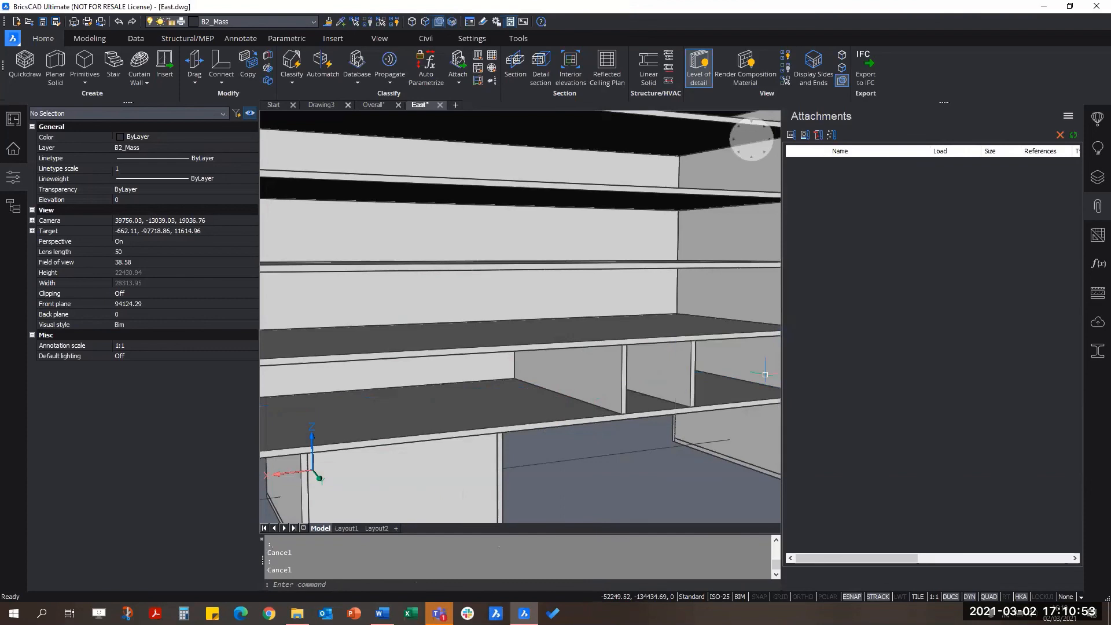